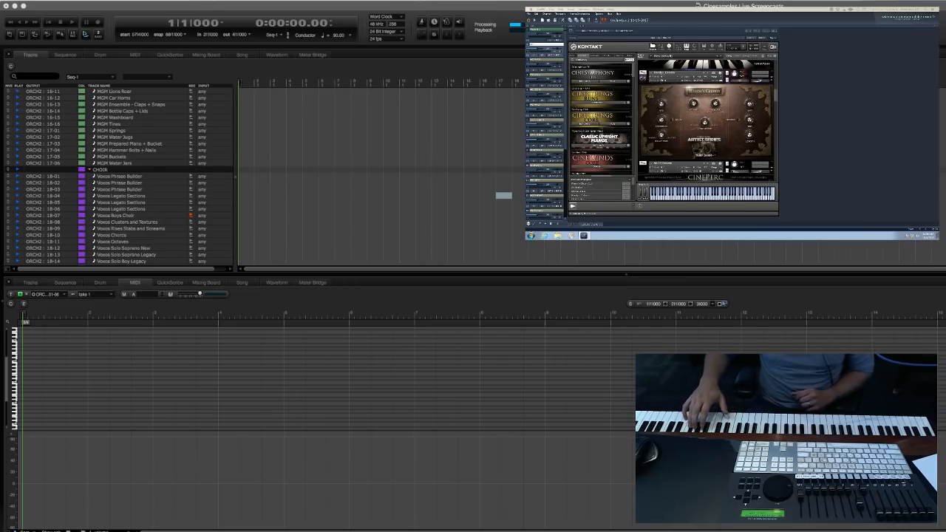
# Look through the orchestral template's track list, from the choir and brass sections to the Pianos Keys Harp folder.
pyautogui.click(358, 223)
pyautogui.scroll(4, 358, 223)
pyautogui.scroll(10, 358, 224)
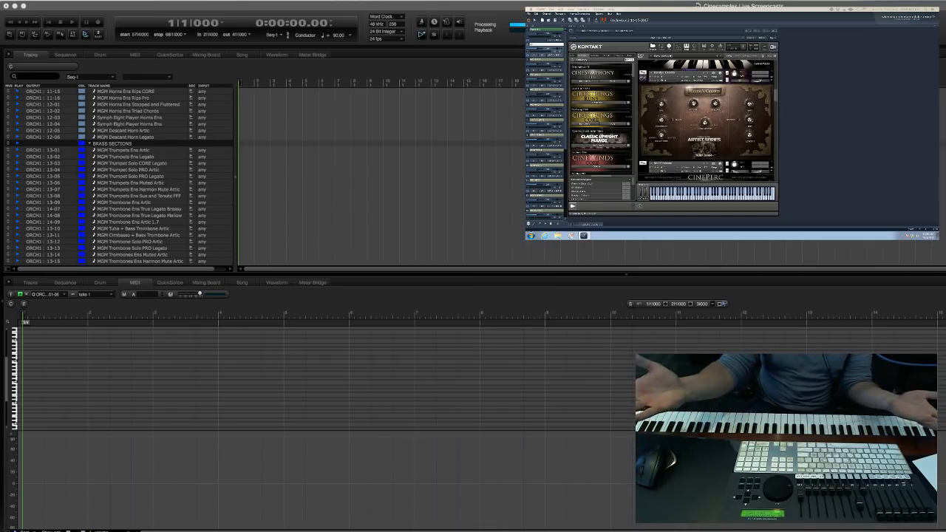
pyautogui.scroll(1, 118, 176)
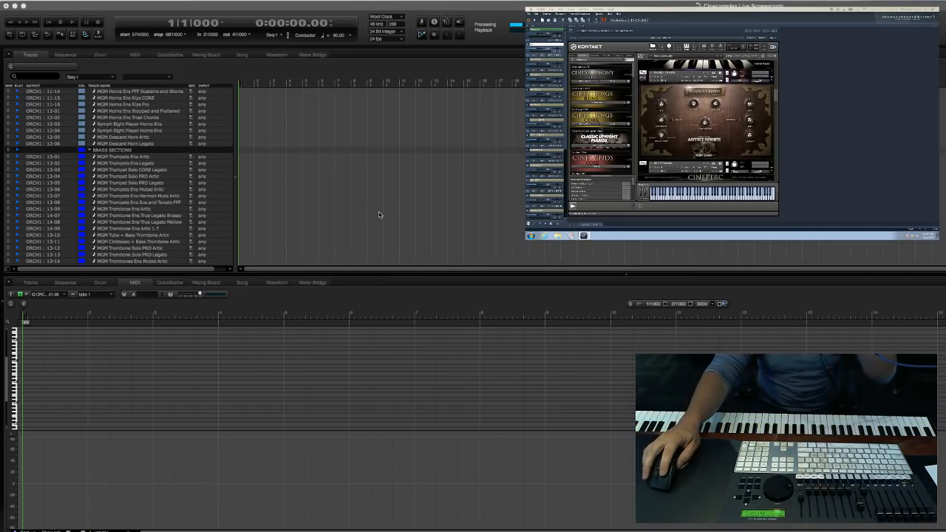
pyautogui.scroll(15, 380, 218)
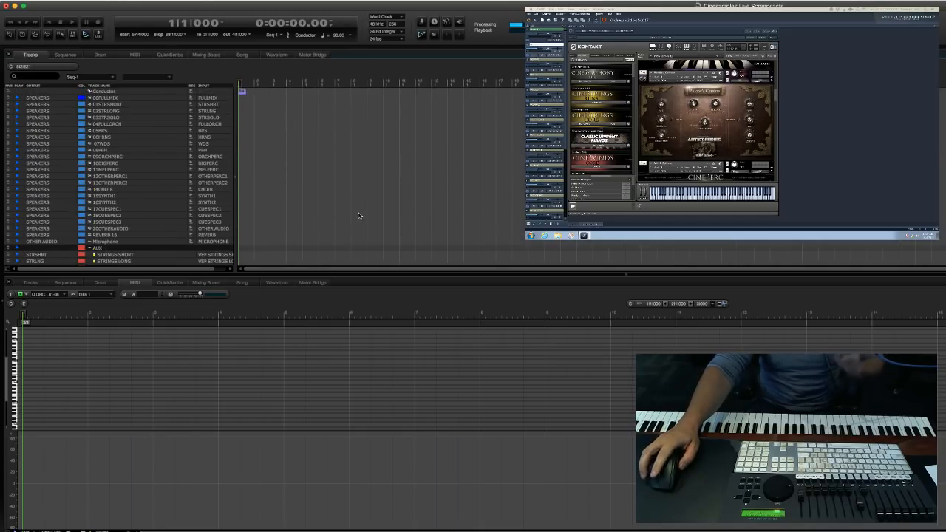
pyautogui.scroll(-5, 359, 215)
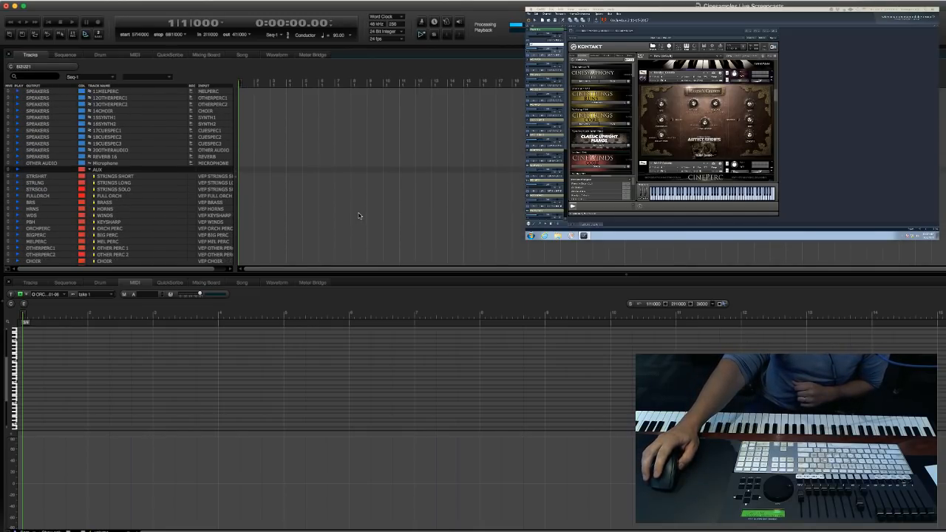
pyautogui.scroll(-10, 359, 215)
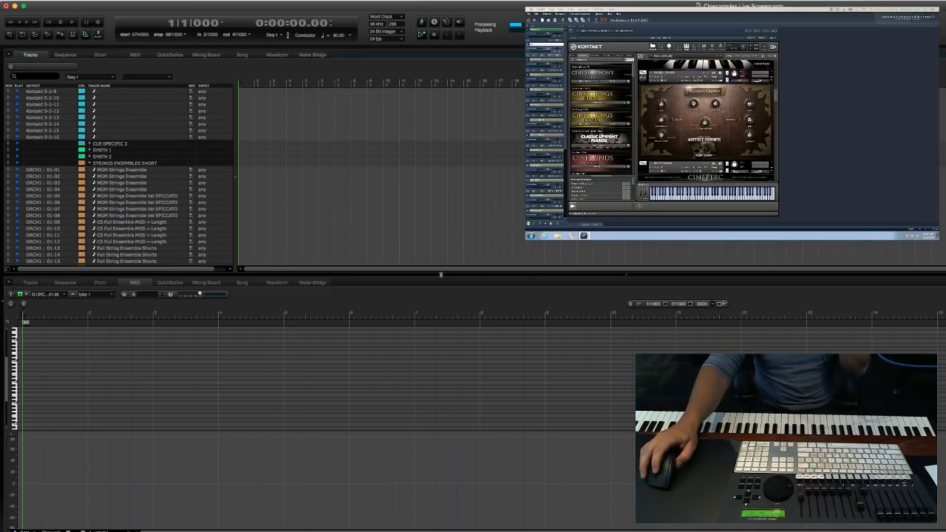
pyautogui.click(407, 216)
pyautogui.scroll(10, 324, 187)
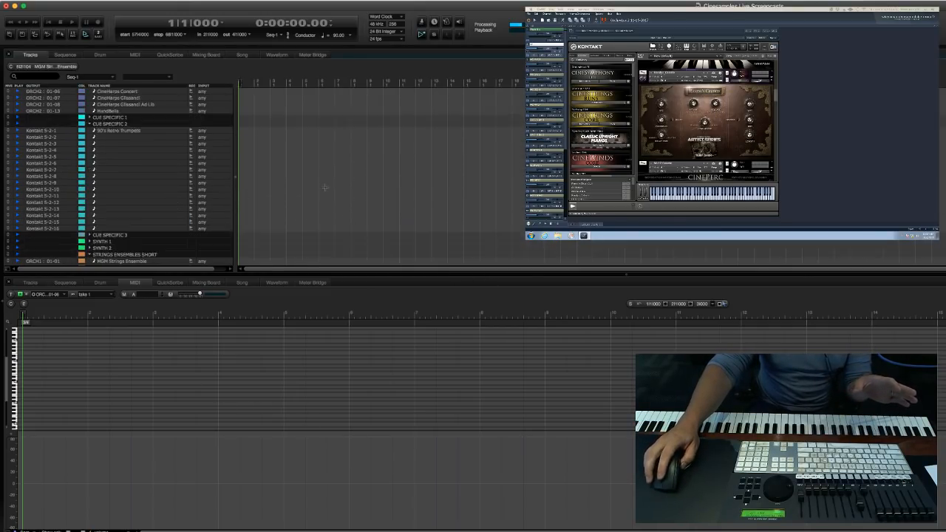
pyautogui.scroll(-8, 324, 188)
pyautogui.scroll(4, 324, 188)
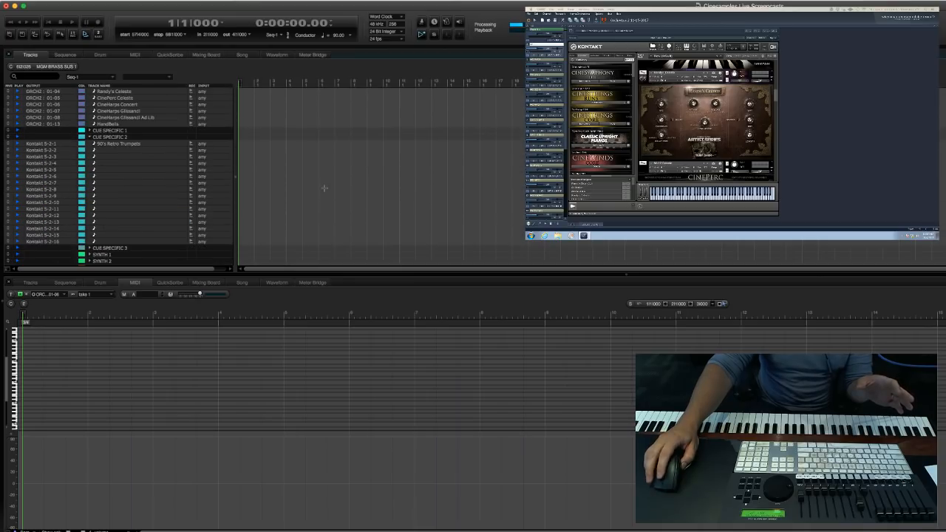
pyautogui.scroll(1, 324, 187)
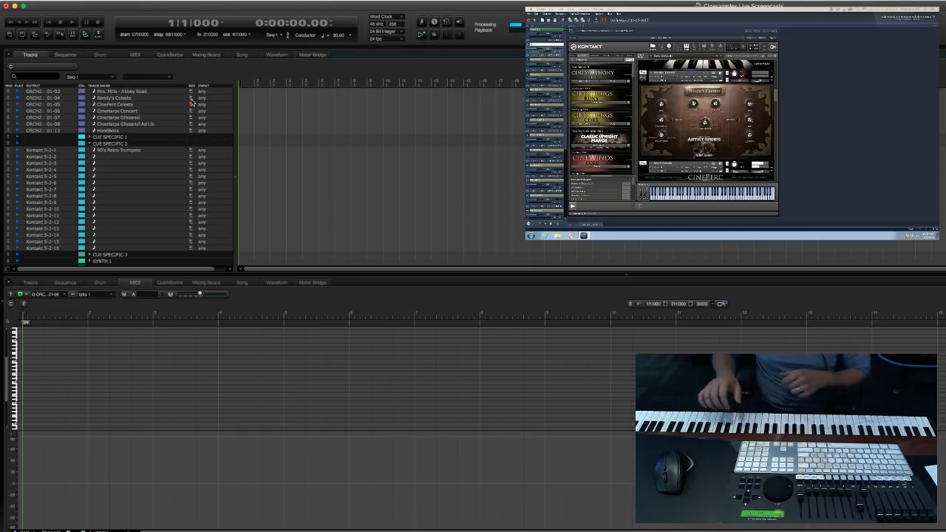
# Play the sequence with the CinePerc Celeste track armed, and stop it back at measure 1.
pyautogui.press('space')
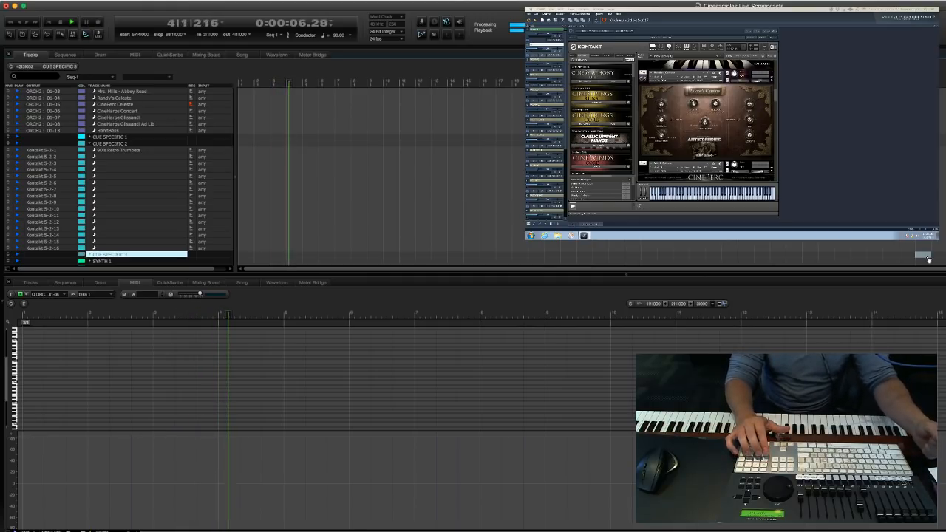
pyautogui.scroll(10, 402, 181)
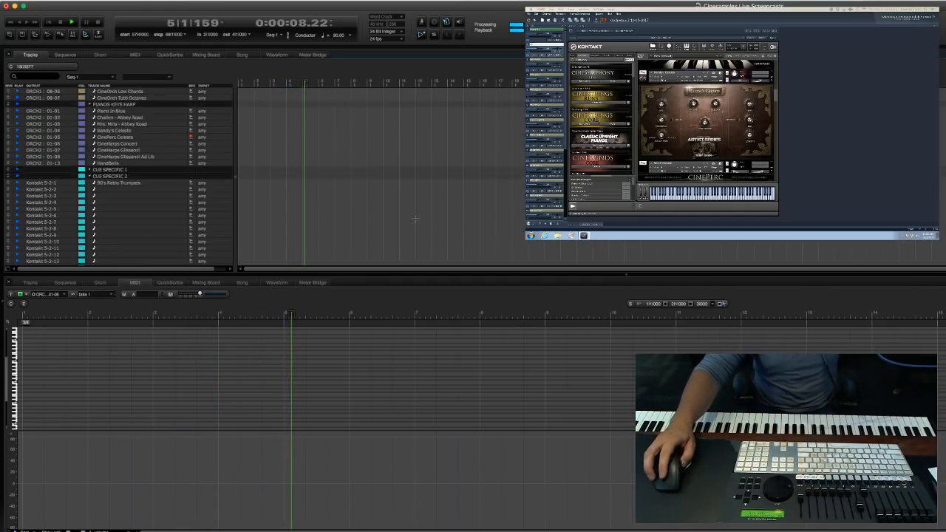
pyautogui.click(457, 196)
pyautogui.press('KP_1')
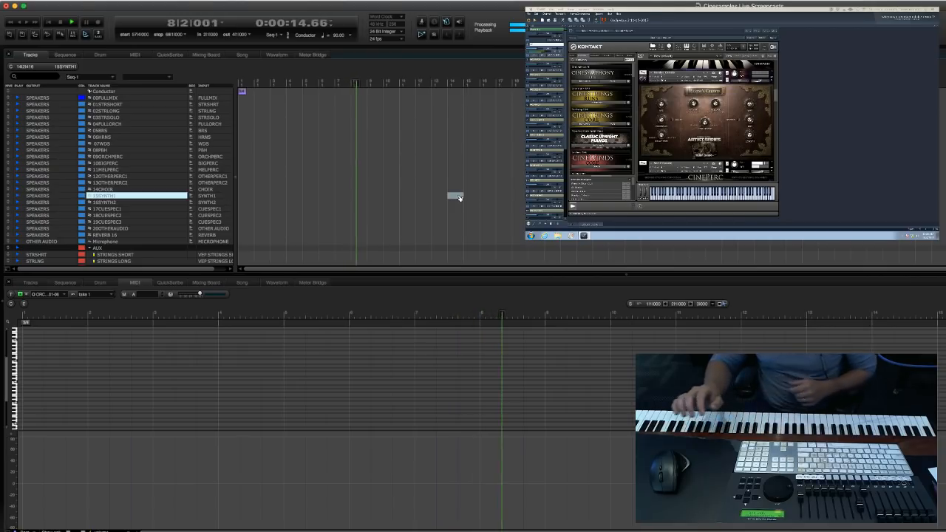
pyautogui.click(330, 209)
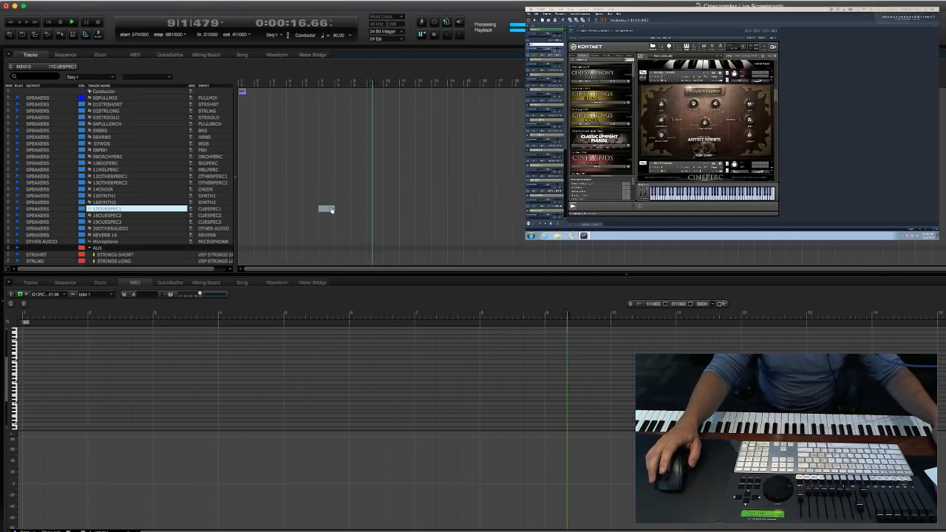
pyautogui.press('KP_Decimal')
pyautogui.write('1')
pyautogui.press('Return')
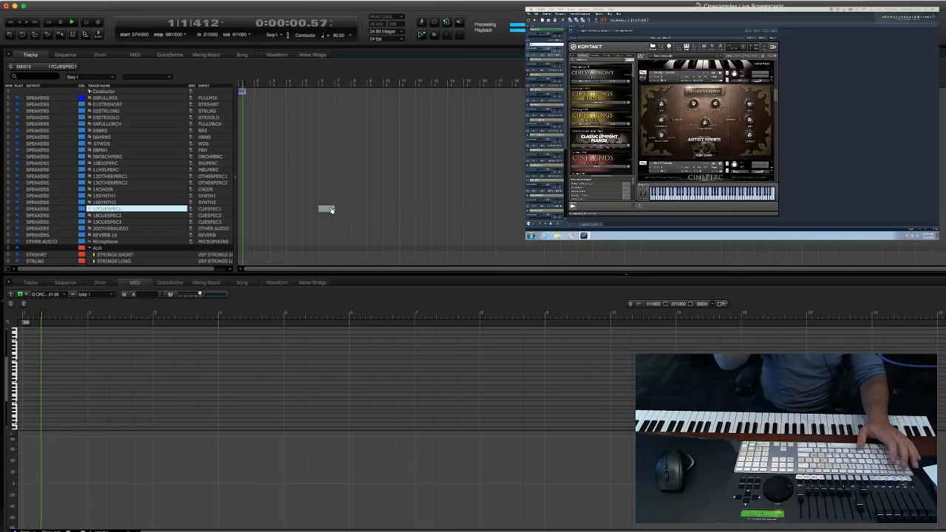
pyautogui.press('space')
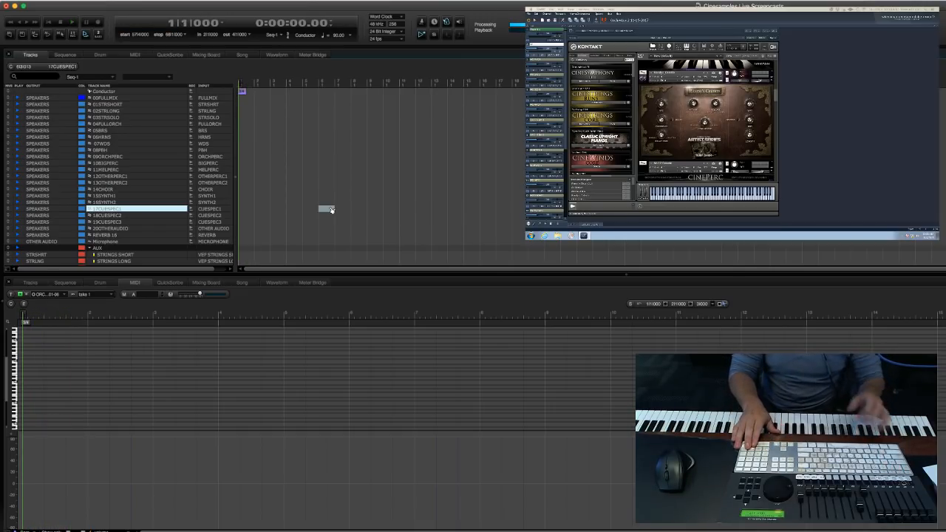
# Record a first take on the CinePerc Celeste track from measure 1, and return the playhead to the start.
pyautogui.press('space')
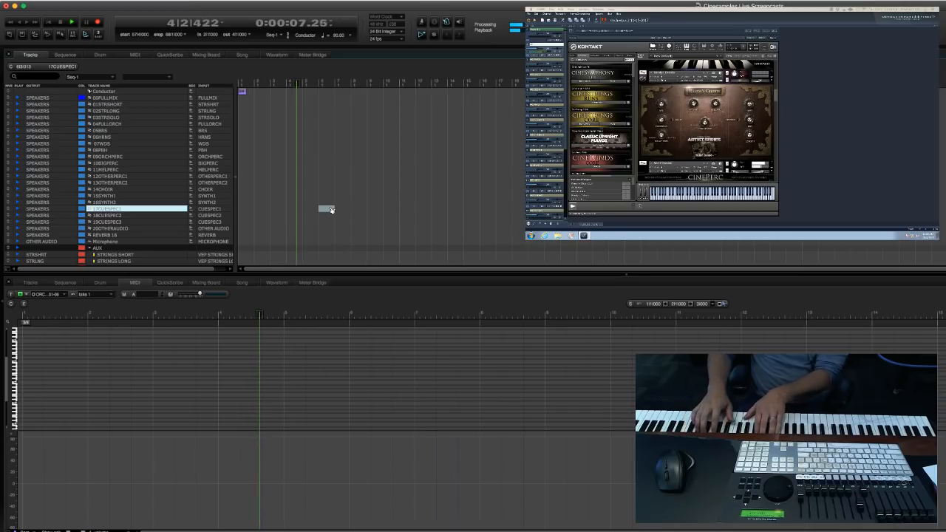
pyautogui.press('space')
pyautogui.press('1')
pyautogui.scroll(-1, 360, 219)
pyautogui.scroll(-20, 360, 219)
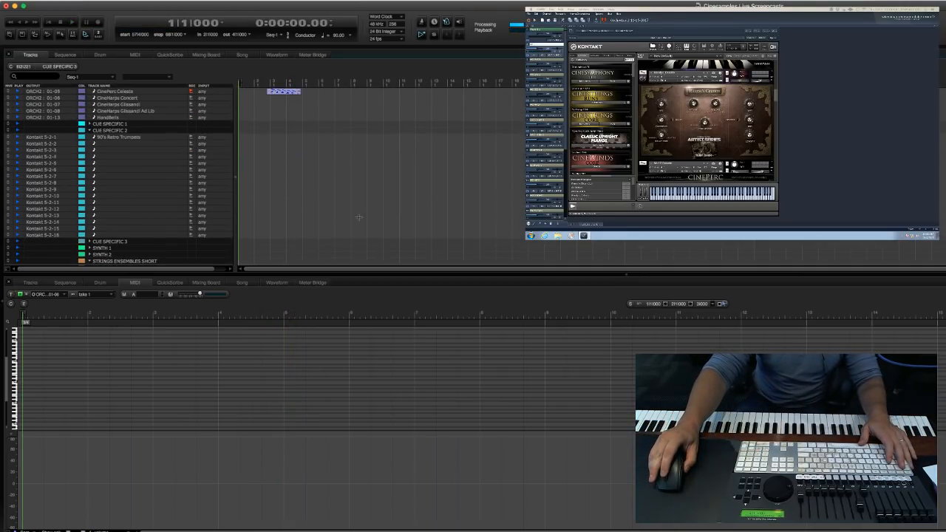
# Delete the recorded take from the CinePerc Celeste track.
pyautogui.doubleClick(278, 125)
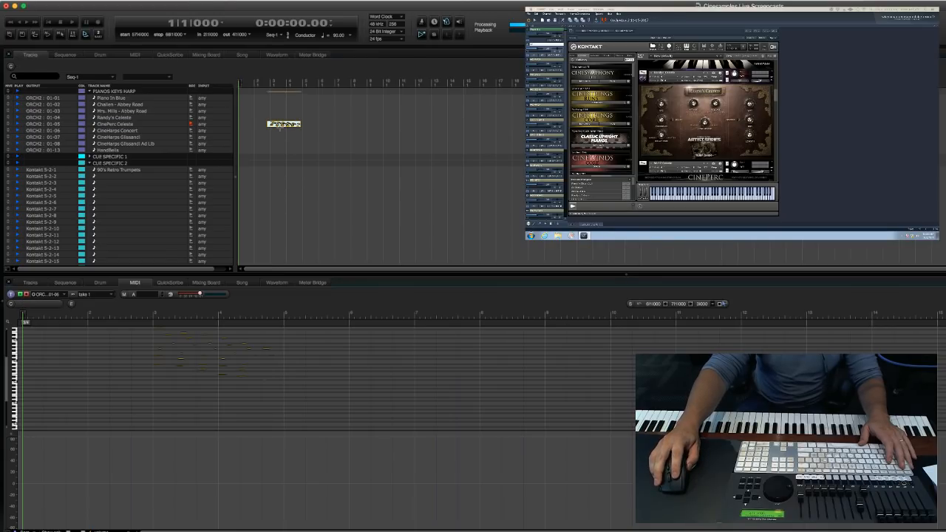
pyautogui.moveTo(354, 118); pyautogui.dragTo(252, 118)
pyautogui.press('Delete')
pyautogui.press('Delete')
# Record a new take on the CinePerc Celeste track, starting playback at measure 2, and check its notes in the MIDI editor.
pyautogui.write('2')
pyautogui.press('Return')
pyautogui.press('3')
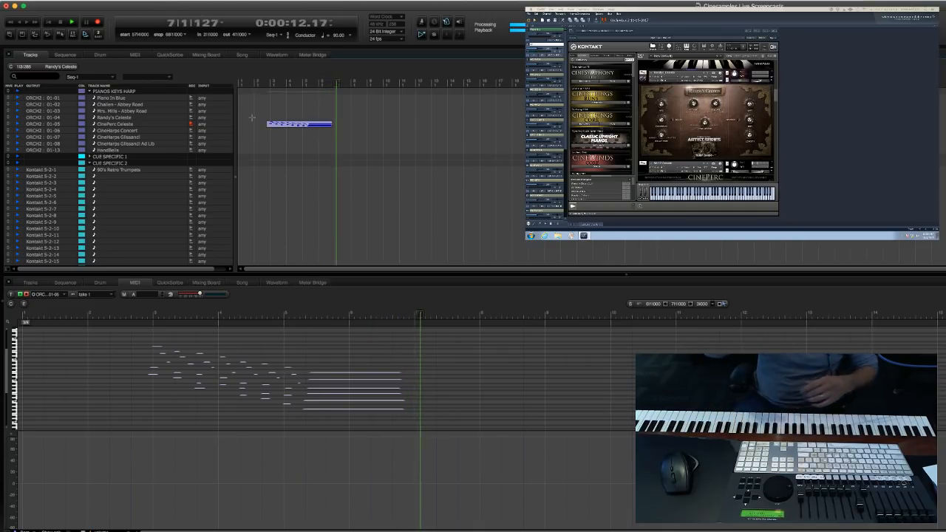
pyautogui.press('space')
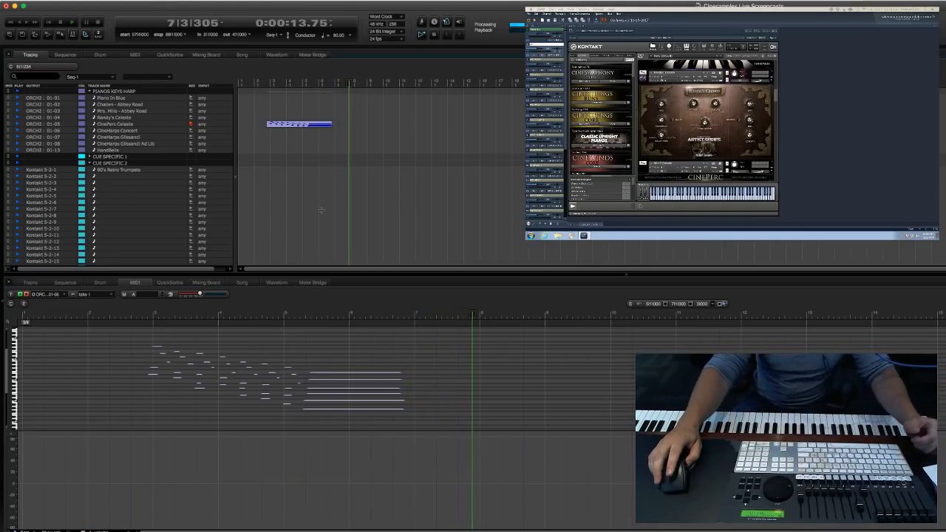
pyautogui.scroll(-3, 194, 405)
pyautogui.scroll(1, 195, 406)
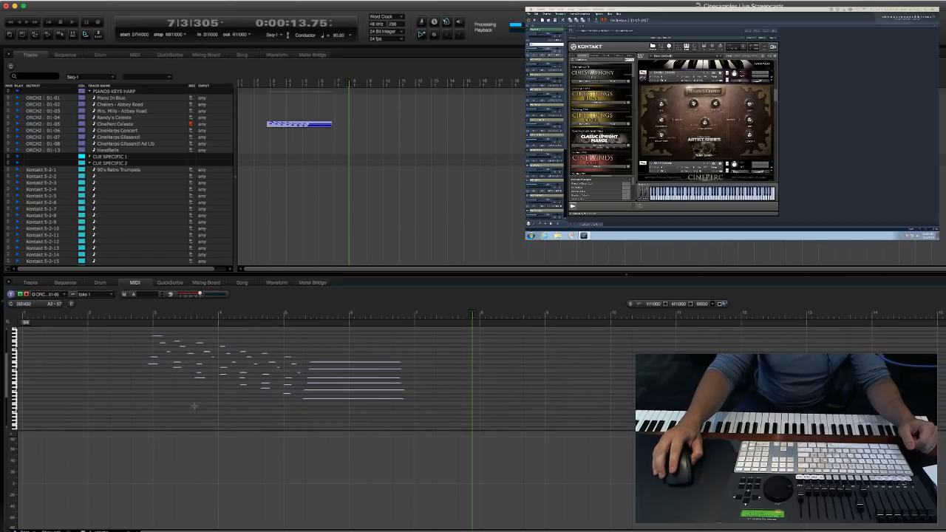
pyautogui.click(442, 403)
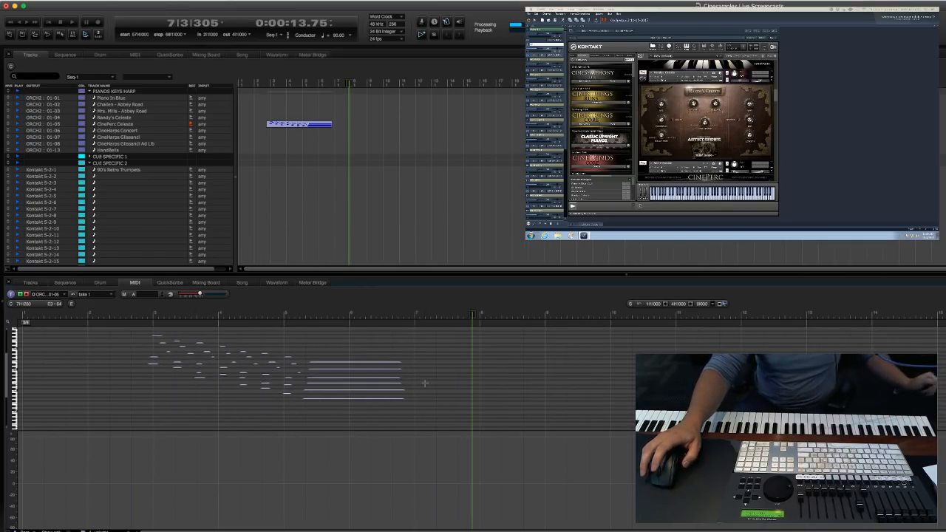
# Record-arm the first MGM Ensemble Tremolos track in the String Ensembles Long folder.
pyautogui.click(323, 197)
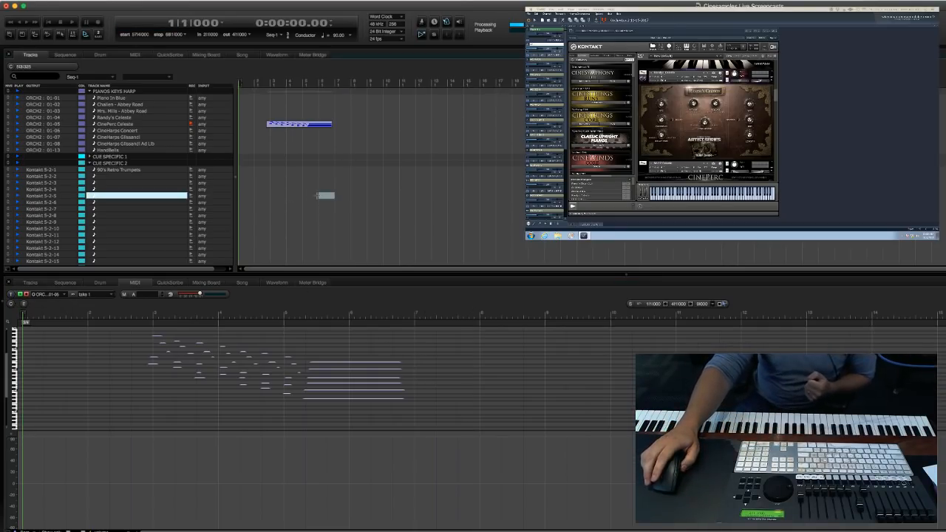
pyautogui.scroll(-15, 385, 188)
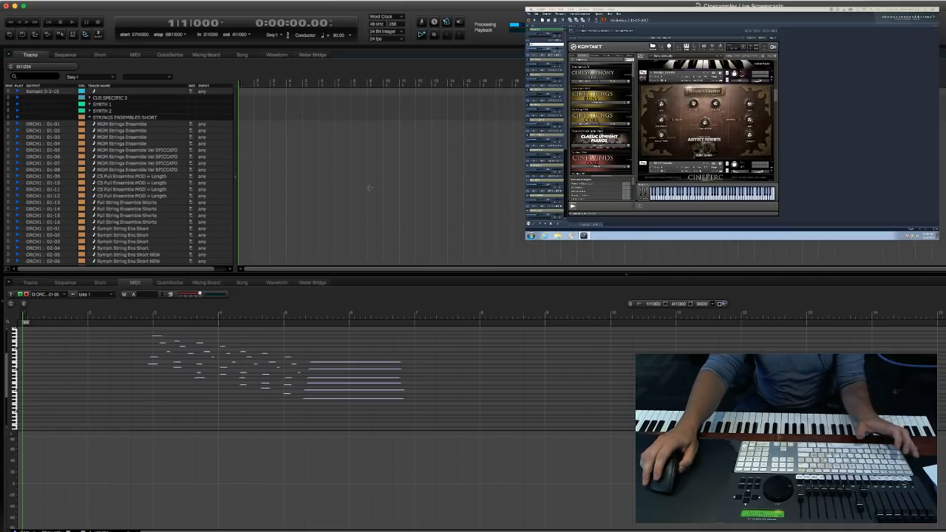
pyautogui.scroll(10, 368, 188)
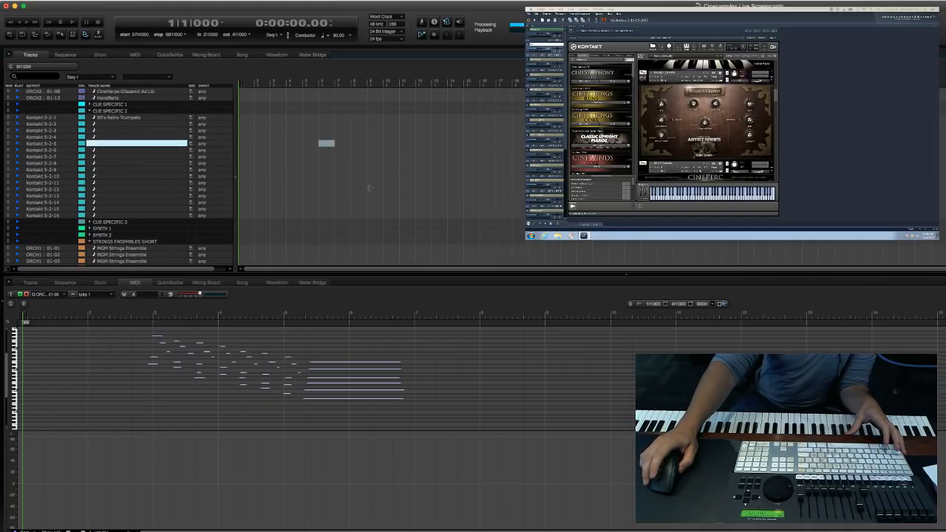
pyautogui.scroll(-6, 334, 190)
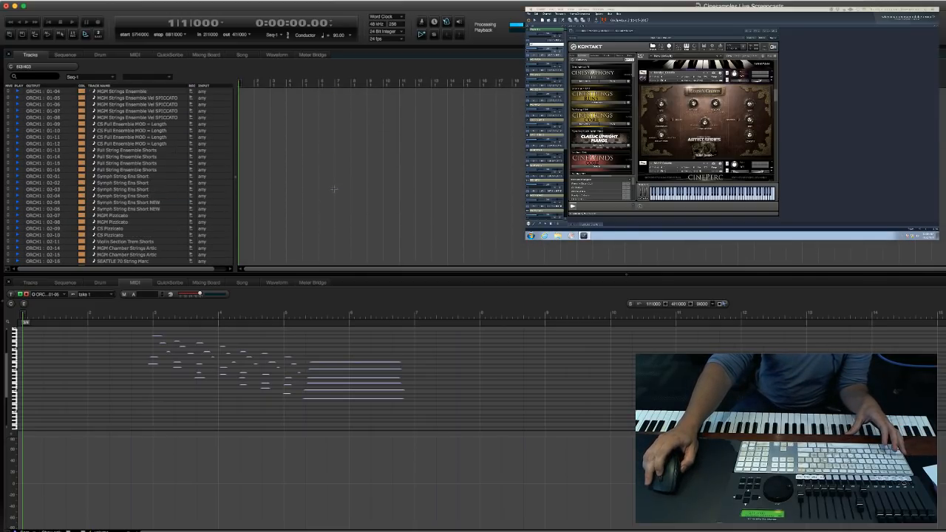
pyautogui.scroll(-3, 334, 189)
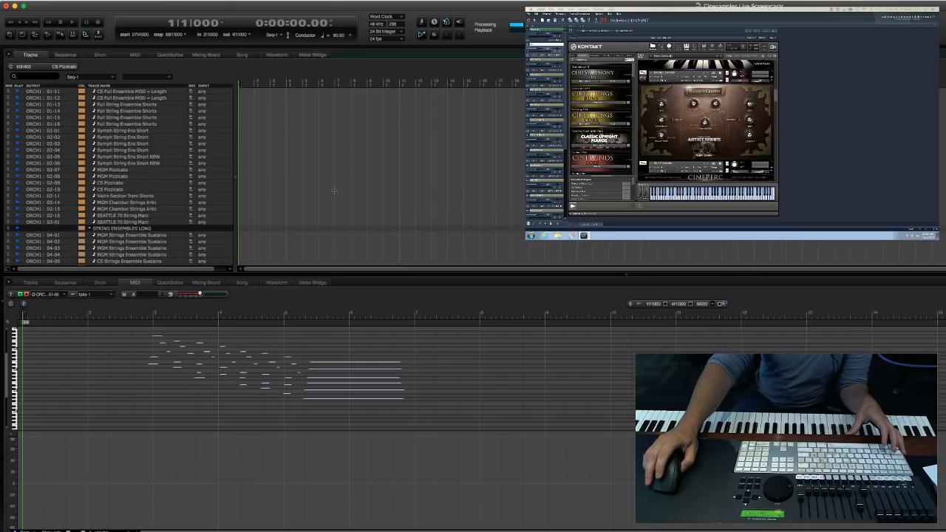
pyautogui.scroll(-9, 292, 188)
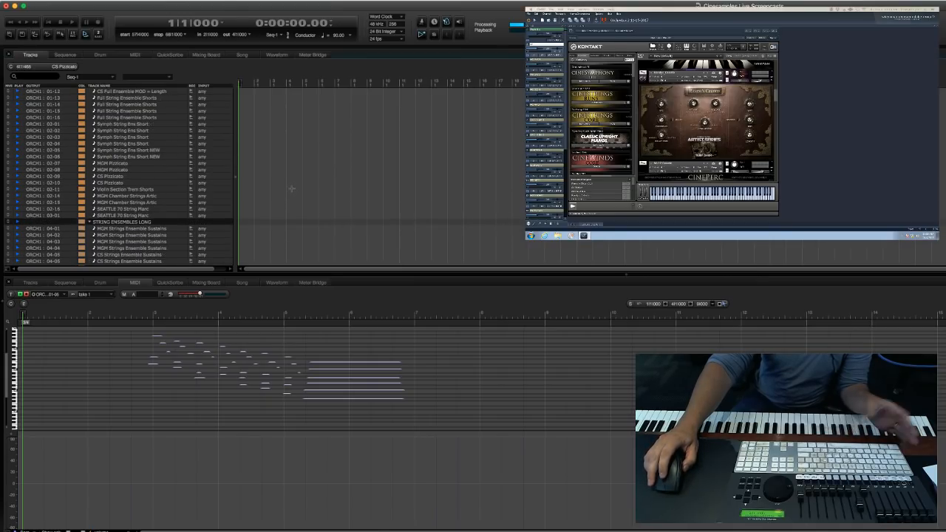
pyautogui.click(288, 210)
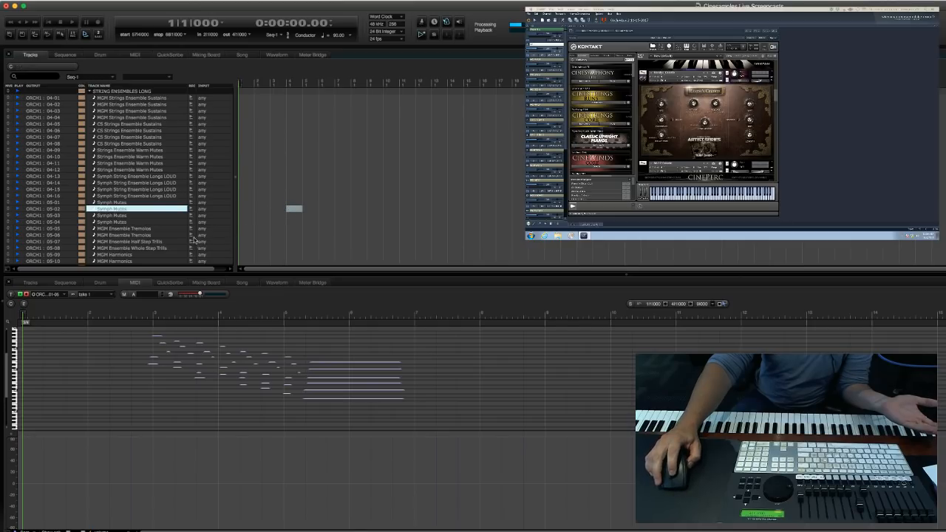
pyautogui.click(191, 229)
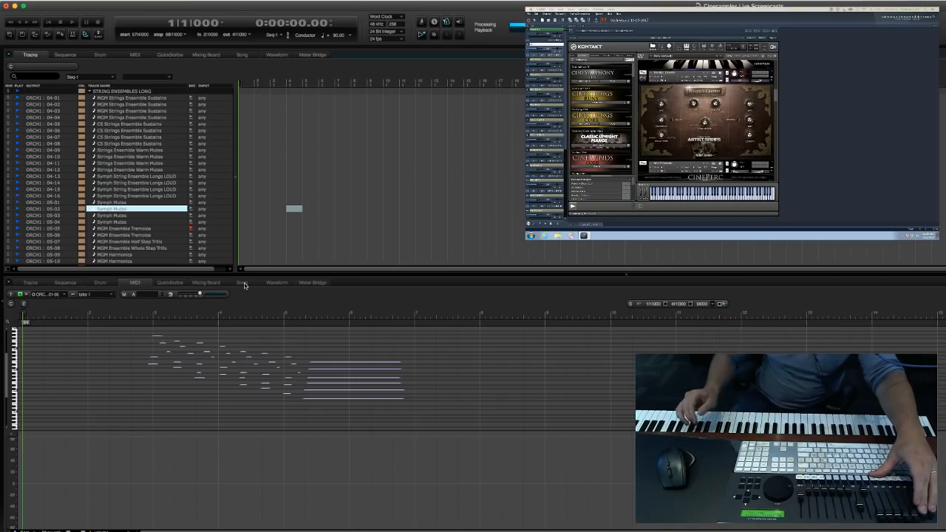
# Record a string part on the armed MGM Ensemble Tremolos track through about measure 7, and return the playhead to measure 2.
pyautogui.press('3')
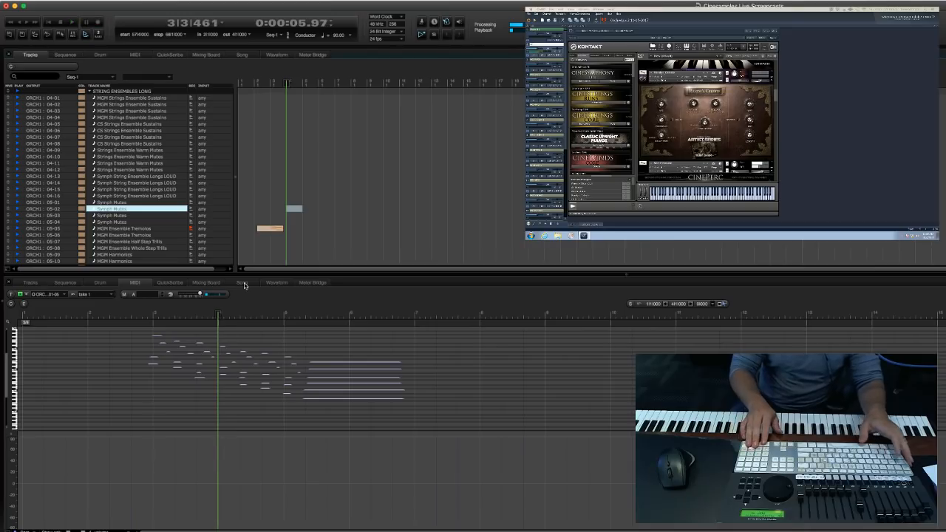
pyautogui.press('space')
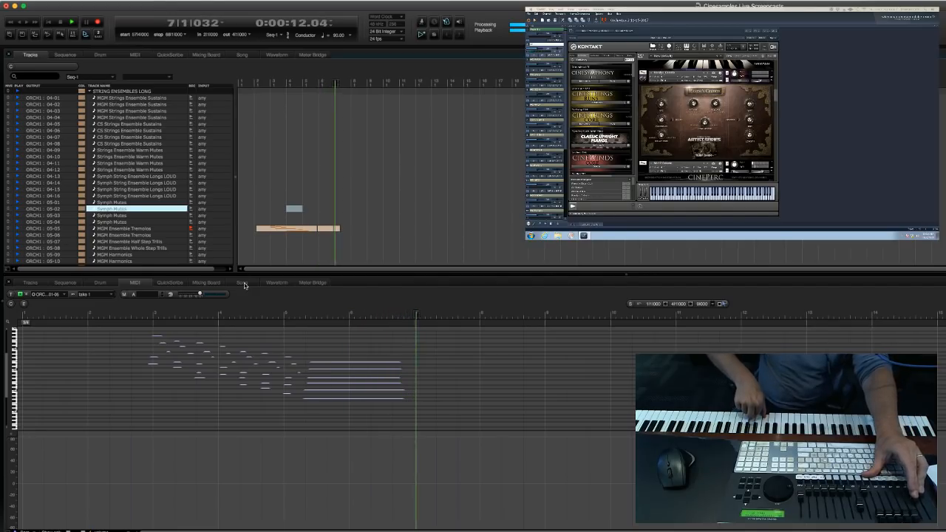
pyautogui.click(492, 200)
pyautogui.press('space')
pyautogui.press('Return')
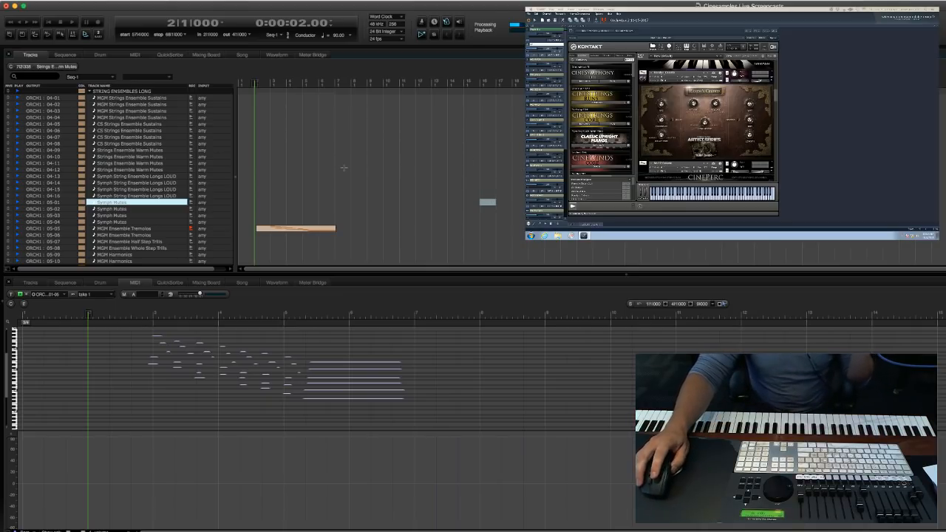
# Select the CinePerc Celeste take and record-arm the CineHarps Concert track in the Pianos Keys Harp folder.
pyautogui.scroll(-10, 361, 204)
pyautogui.click(313, 222)
pyautogui.scroll(12, 281, 192)
pyautogui.scroll(-14, 281, 192)
pyautogui.scroll(15, 281, 196)
pyautogui.scroll(-5, 311, 247)
pyautogui.scroll(9, 374, 178)
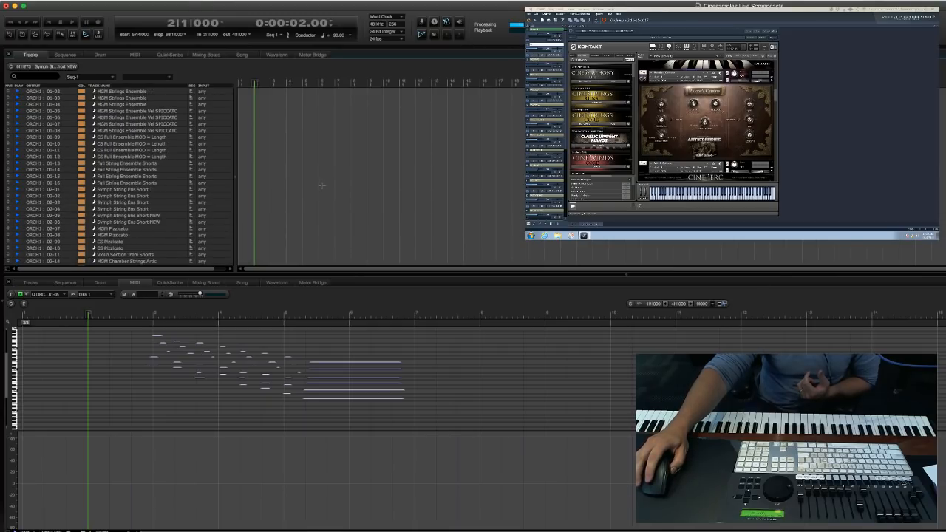
pyautogui.scroll(-20, 322, 185)
pyautogui.click(279, 139)
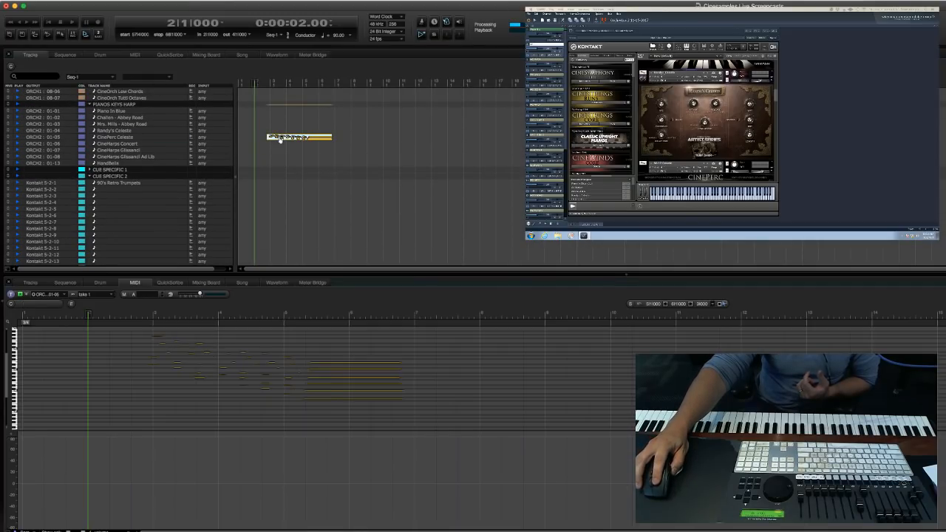
pyautogui.click(191, 144)
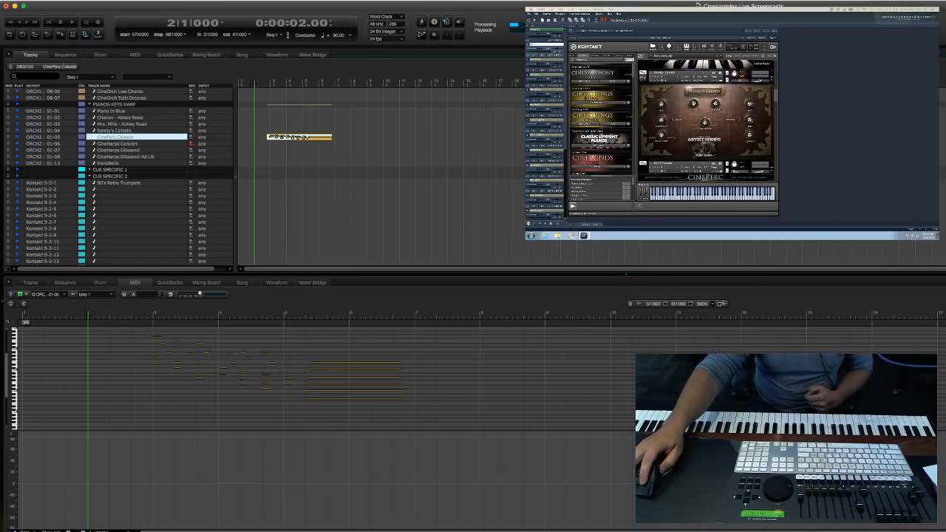
# Switch to the Kontakt machine and bring the CineHarps instrument into view in the rack.
pyautogui.click(487, 196)
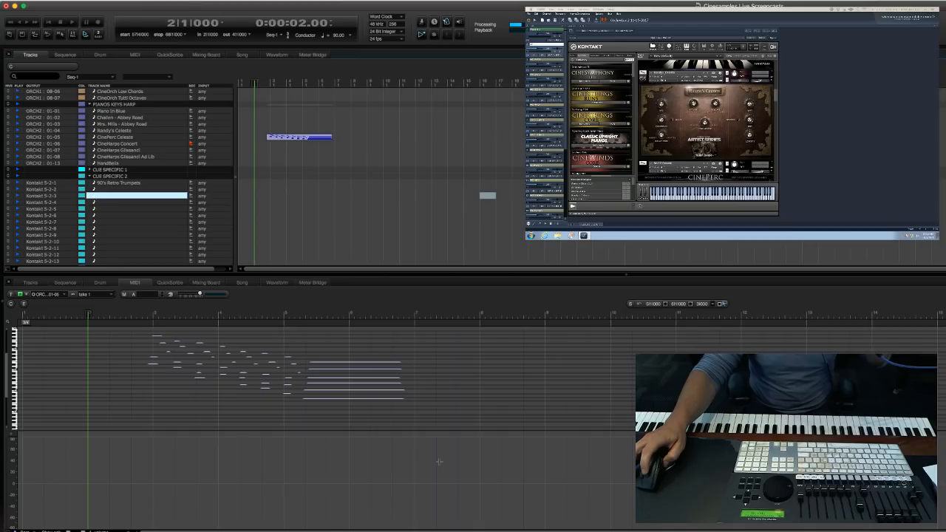
pyautogui.click(801, 128)
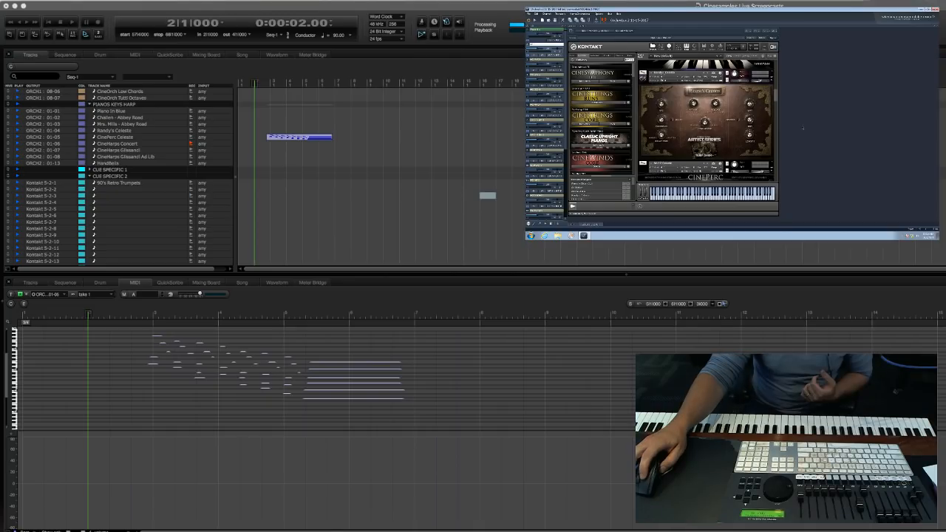
pyautogui.press('super')
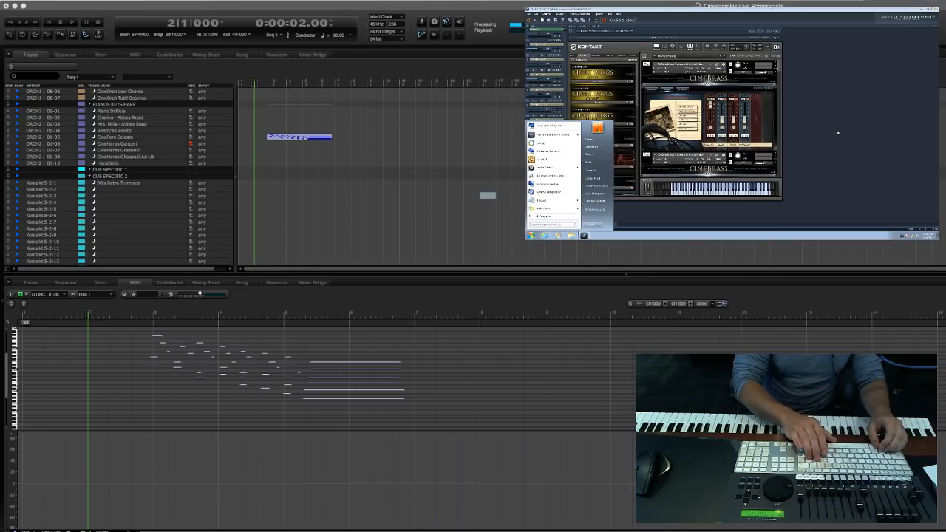
pyautogui.press('Escape')
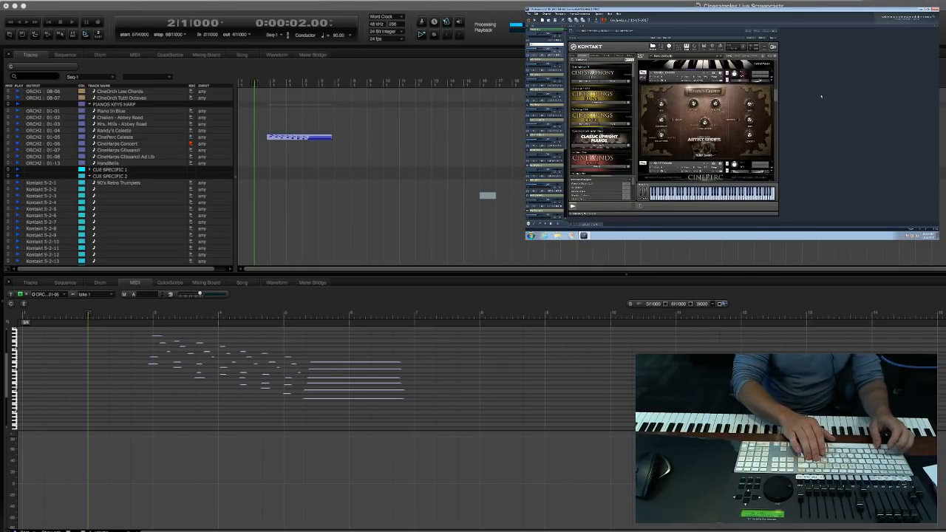
pyautogui.press('super')
pyautogui.press('super')
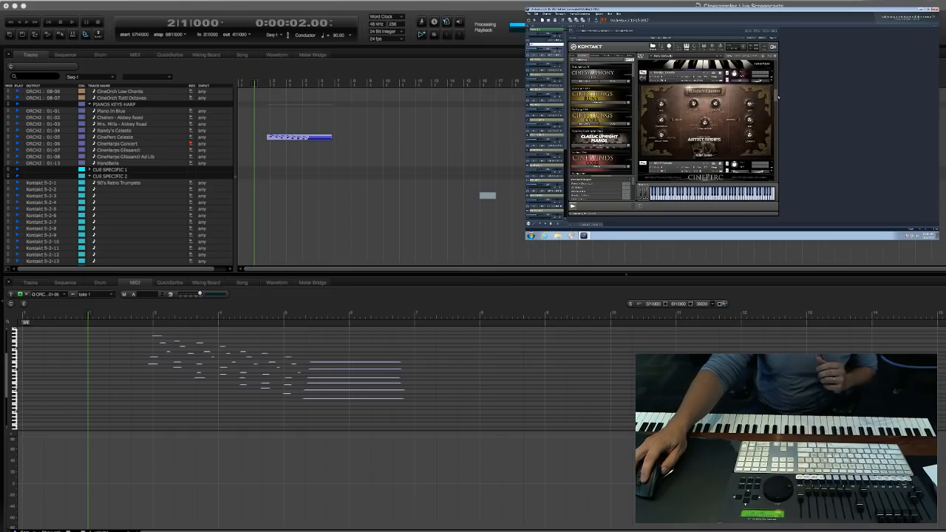
pyautogui.moveTo(776, 98)
pyautogui.mouseDown()
pyautogui.moveTo(775, 126)
pyautogui.moveTo(775, 114)
pyautogui.mouseUp()
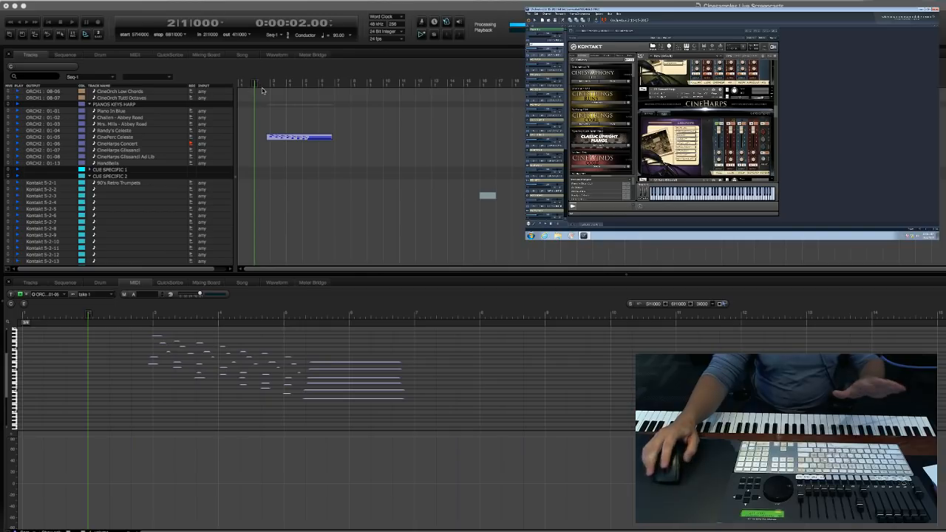
# Record a harp part on the armed CineHarps Concert track from measure 2 to about measure 7.
pyautogui.moveTo(492, 196); pyautogui.dragTo(429, 165)
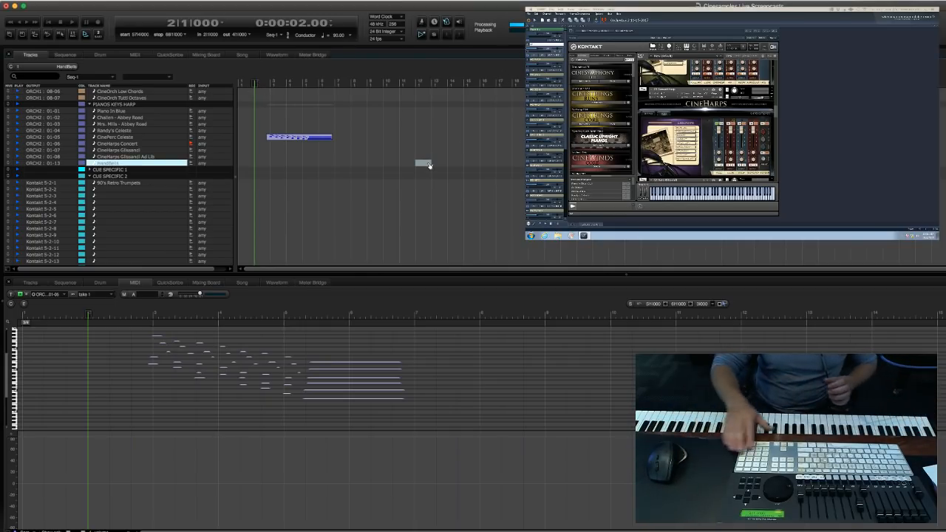
pyautogui.press('KP_3')
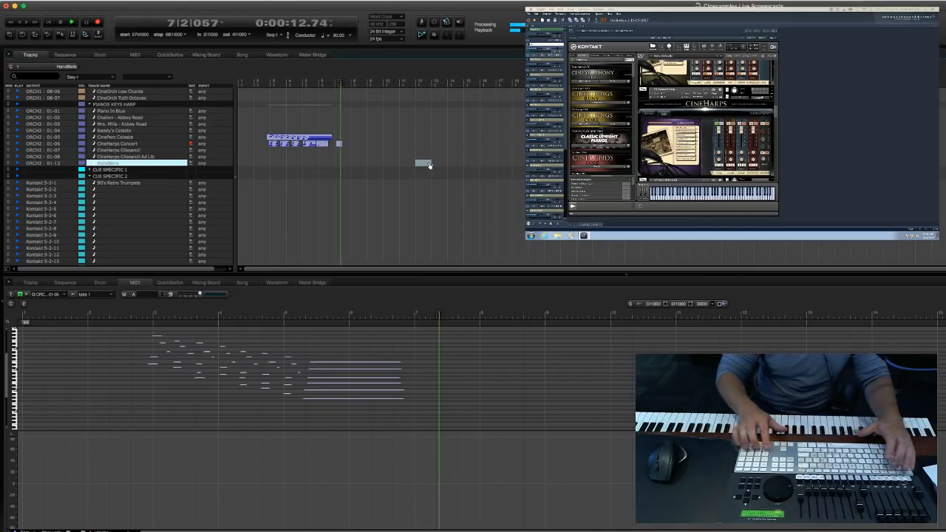
pyautogui.press('space')
pyautogui.press('space')
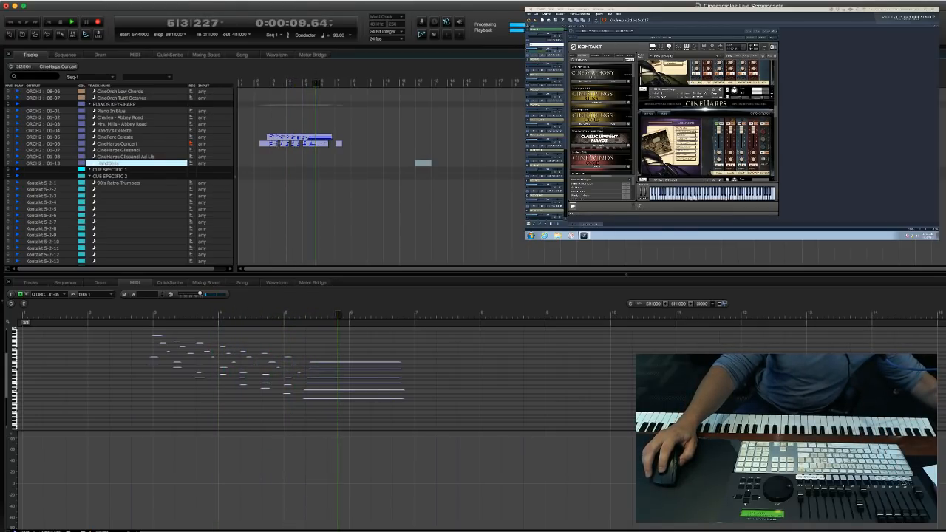
# Overdub a second harp pass on the CineHarps Concert track and play it back to about measure 7.
pyautogui.press('space')
pyautogui.moveTo(359, 153); pyautogui.dragTo(264, 147)
pyautogui.click(257, 142)
pyautogui.press('space')
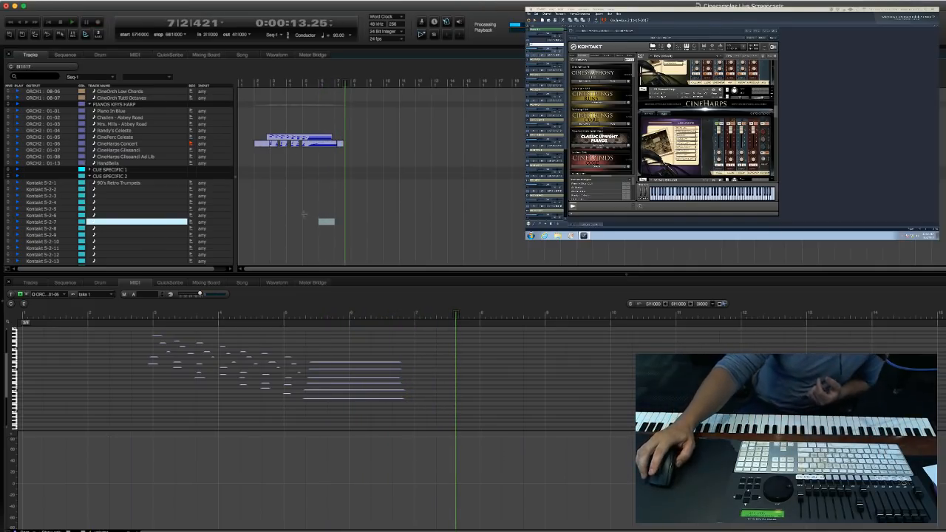
# Record-arm the first MGM Pizzicato track in the Strings Ensembles Short folder.
pyautogui.scroll(15, 307, 215)
pyautogui.scroll(15, 307, 204)
pyautogui.scroll(5, 307, 203)
pyautogui.scroll(-10, 307, 203)
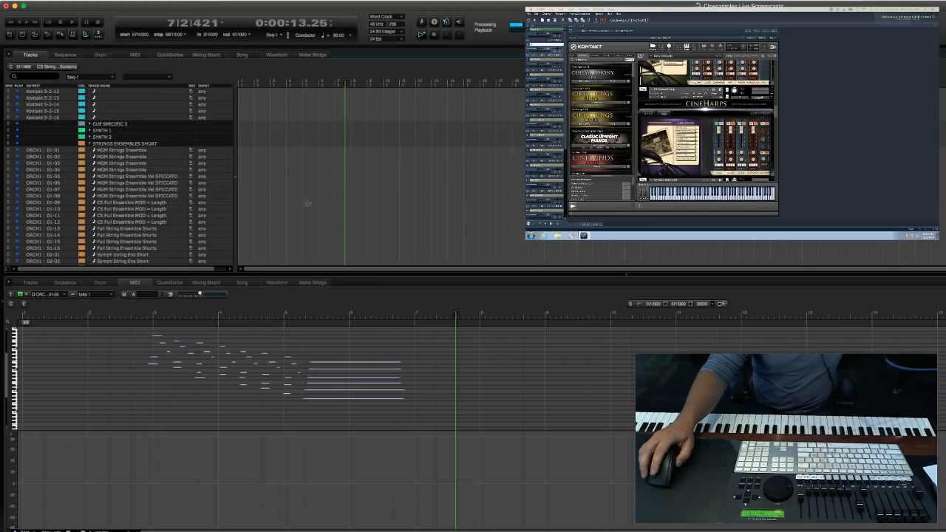
pyautogui.scroll(-1, 307, 203)
pyautogui.scroll(-13, 307, 203)
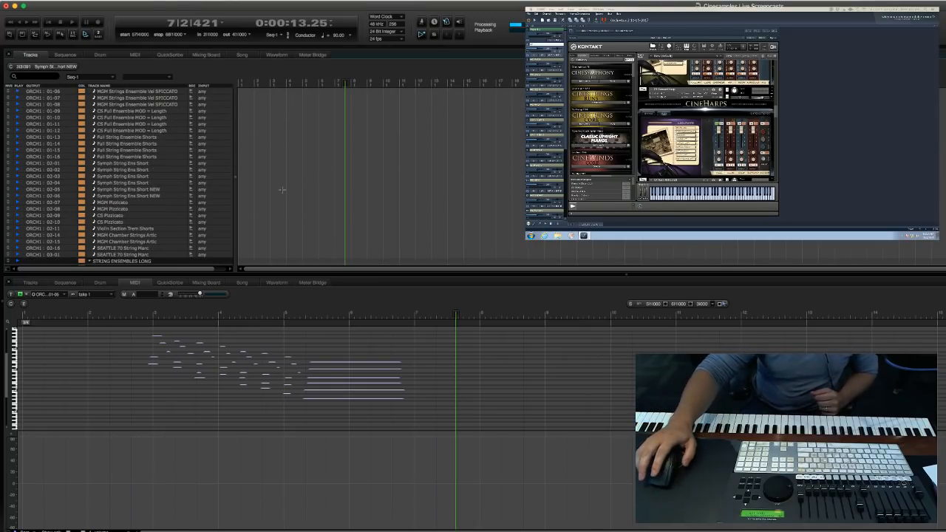
pyautogui.scroll(-11, 177, 181)
pyautogui.scroll(-14, 168, 183)
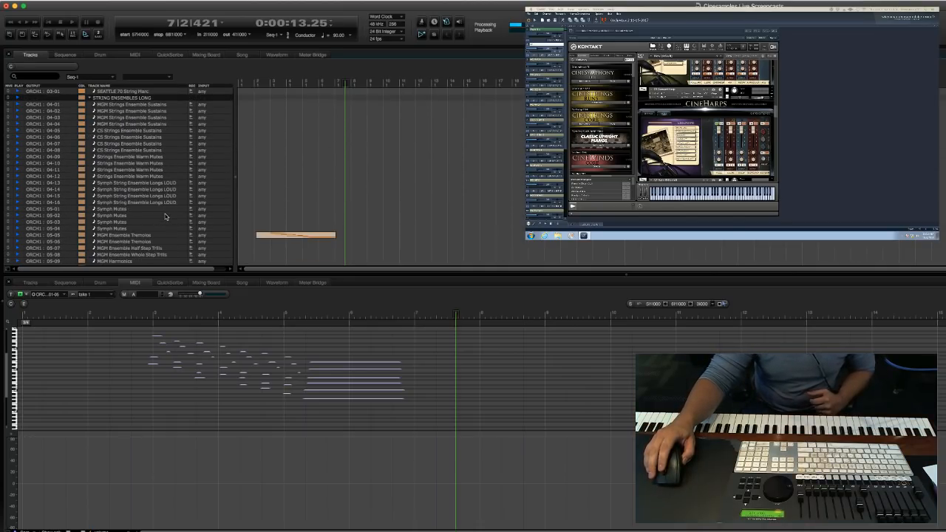
pyautogui.scroll(-9, 166, 216)
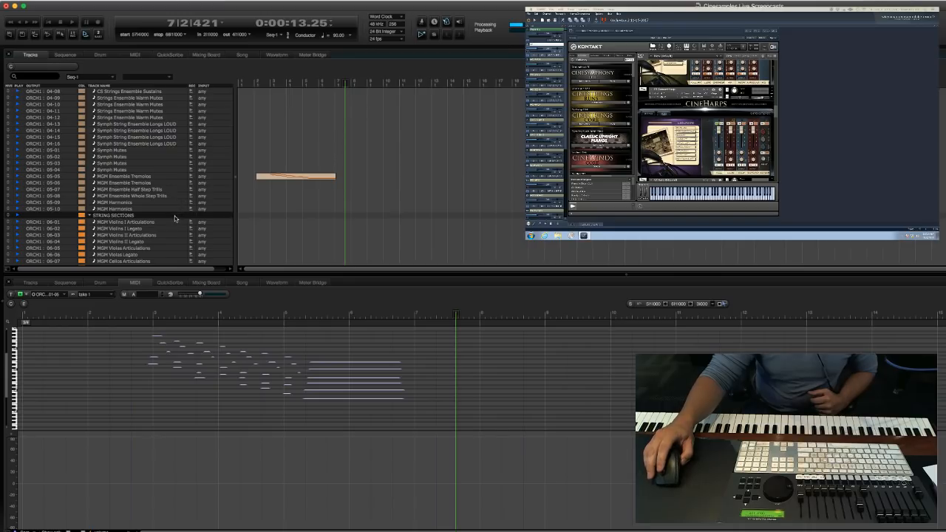
pyautogui.scroll(-7, 174, 215)
pyautogui.scroll(20, 175, 219)
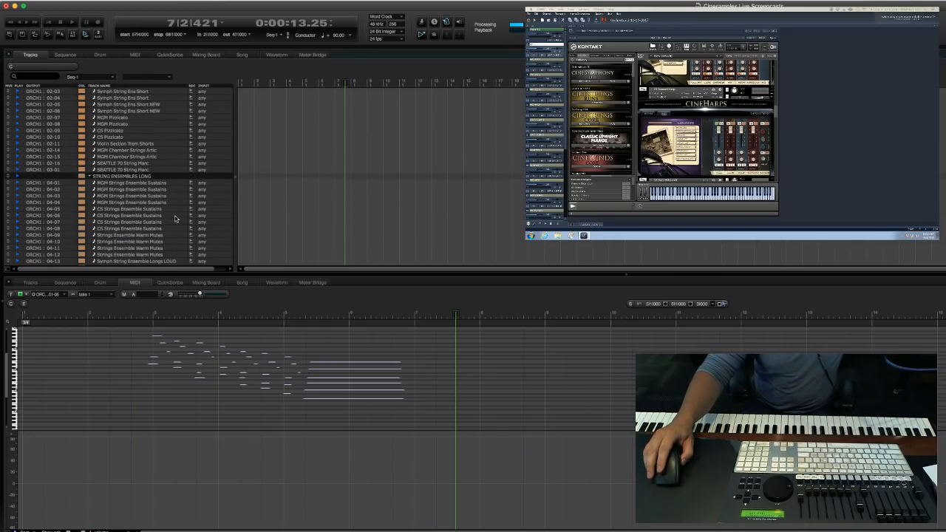
pyautogui.scroll(10, 172, 215)
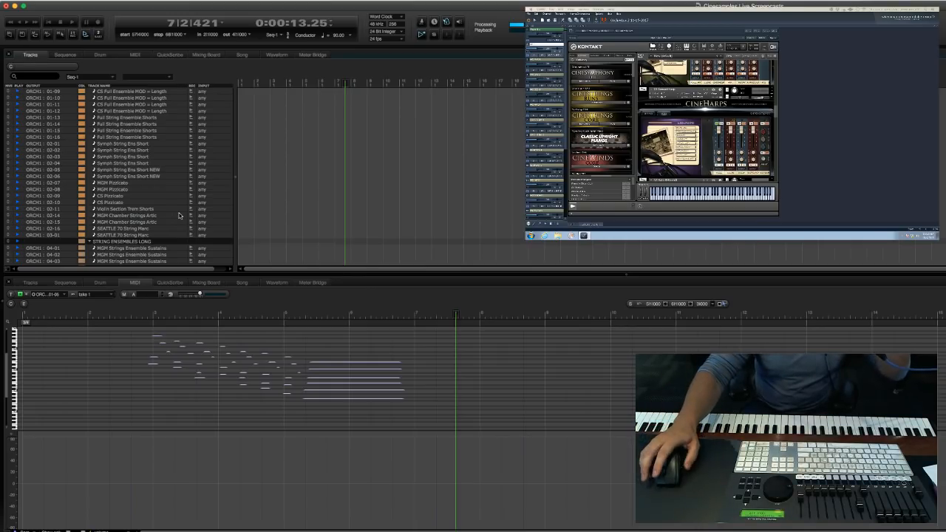
pyautogui.scroll(8, 178, 215)
pyautogui.scroll(-6, 181, 214)
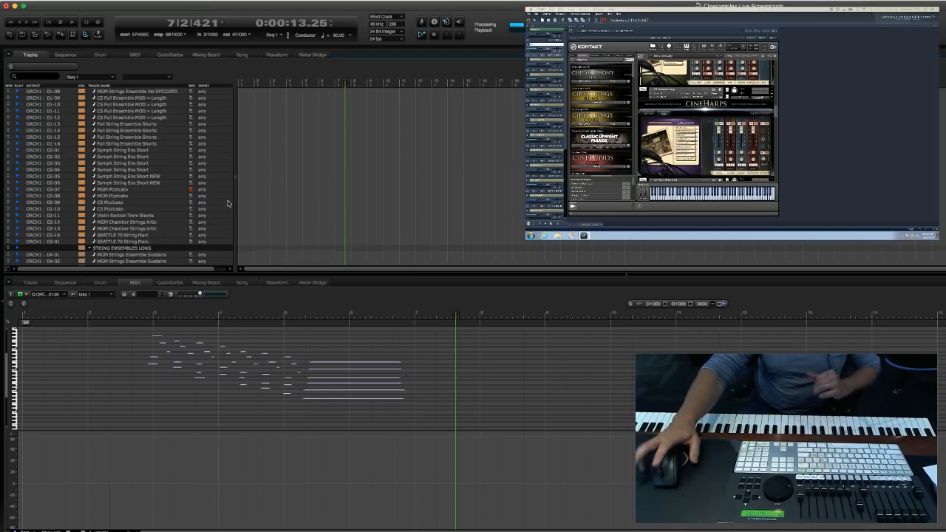
# Record a pizzicato string part on the armed MGM Pizzicato track, starting from measure 2.
pyautogui.click(402, 194)
pyautogui.press('.')
pyautogui.write('2')
pyautogui.press('Return')
pyautogui.press('3')
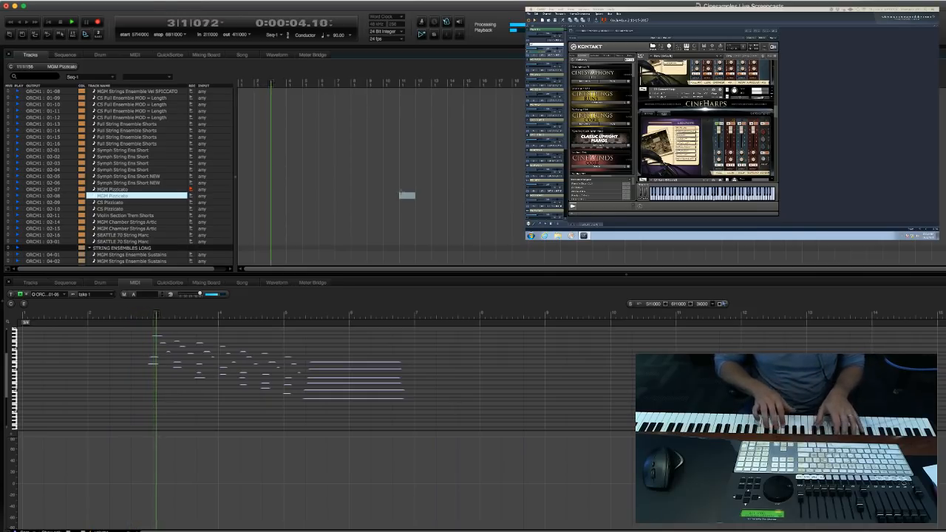
pyautogui.press('space')
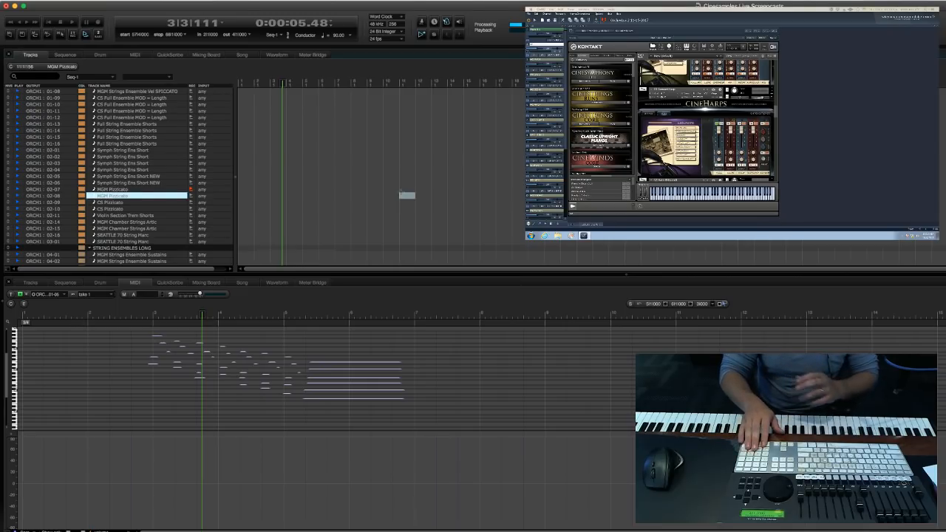
pyautogui.press('3')
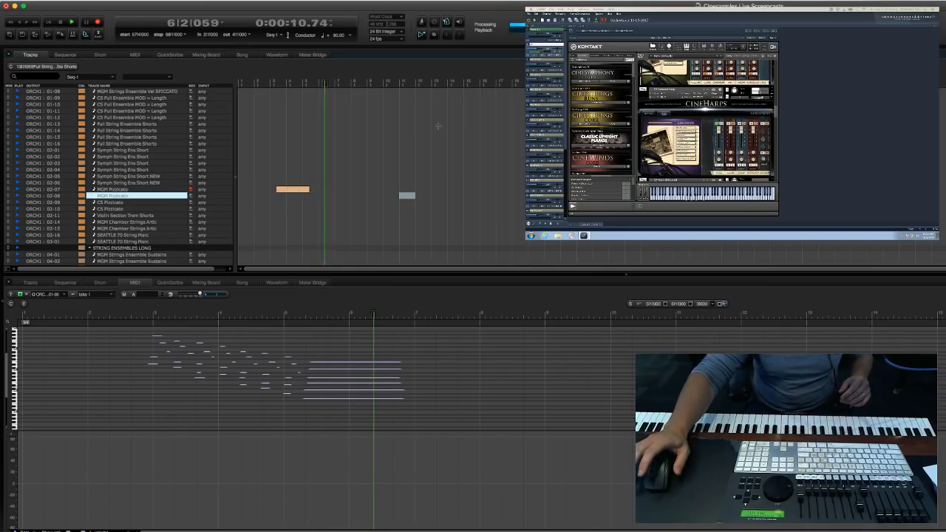
pyautogui.click(372, 211)
pyautogui.press('space')
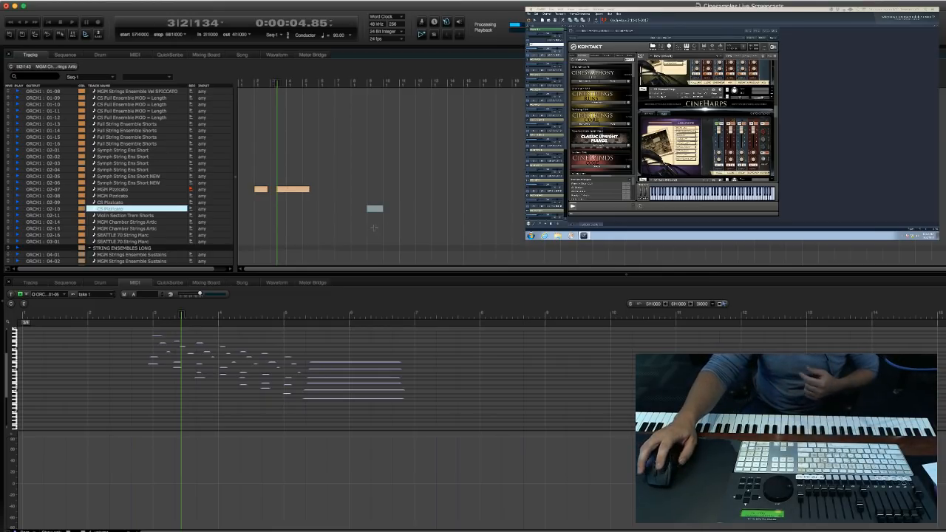
pyautogui.click(354, 229)
pyautogui.scroll(-3, 354, 231)
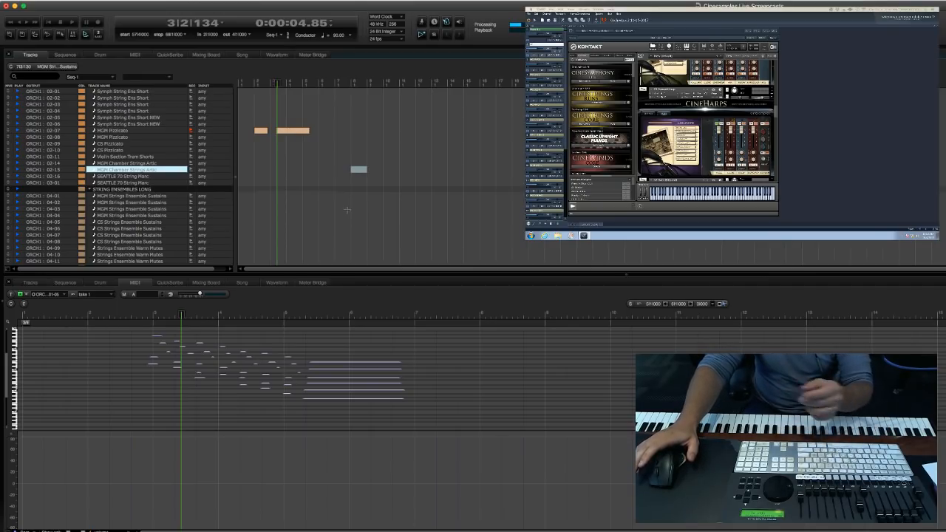
pyautogui.click(318, 216)
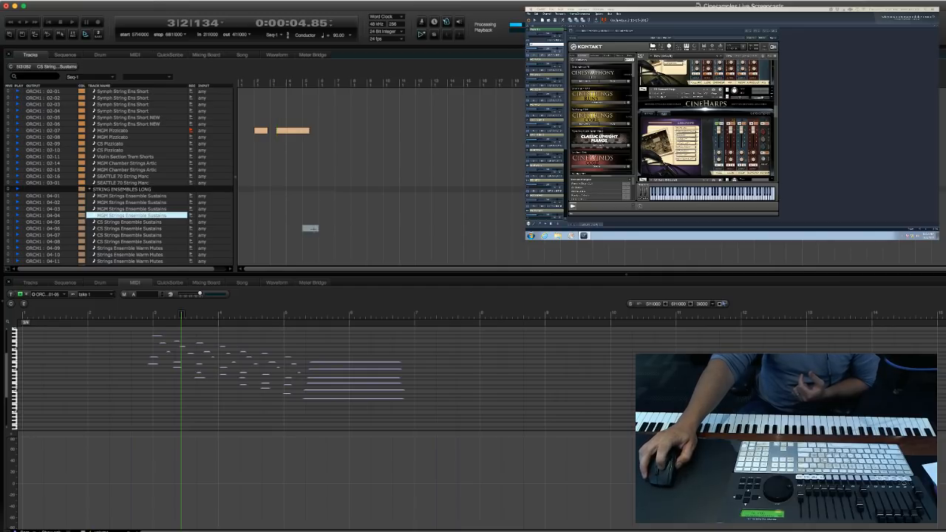
pyautogui.click(314, 229)
pyautogui.scroll(5, 394, 222)
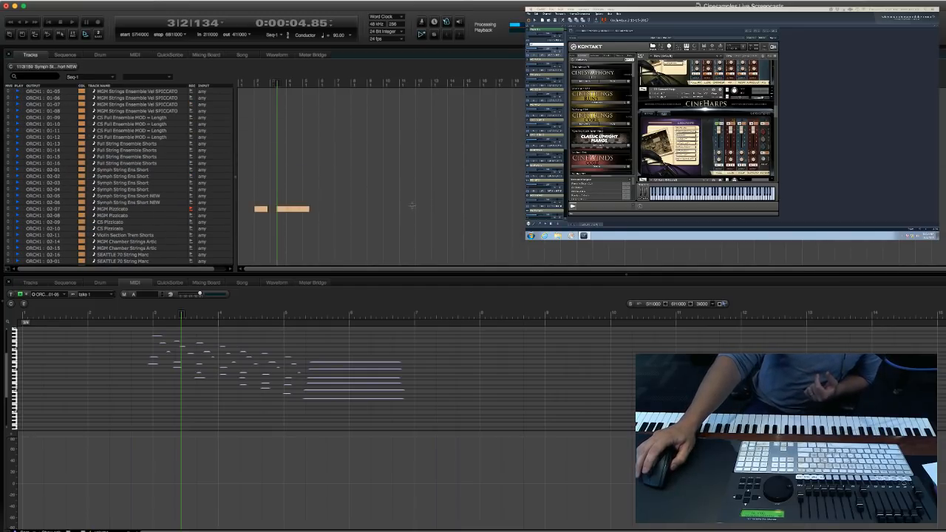
pyautogui.click(466, 196)
pyautogui.scroll(-5, 469, 201)
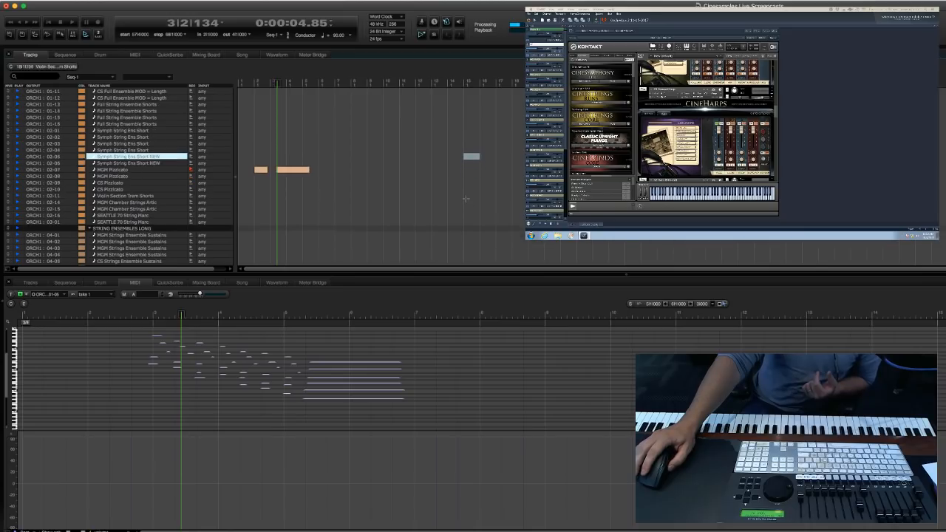
# Play the sketch back from measure 2 to about measure 5.
pyautogui.click(422, 215)
pyautogui.press('KP_Equal')
pyautogui.write('2|1|071')
pyautogui.press('KP_Enter')
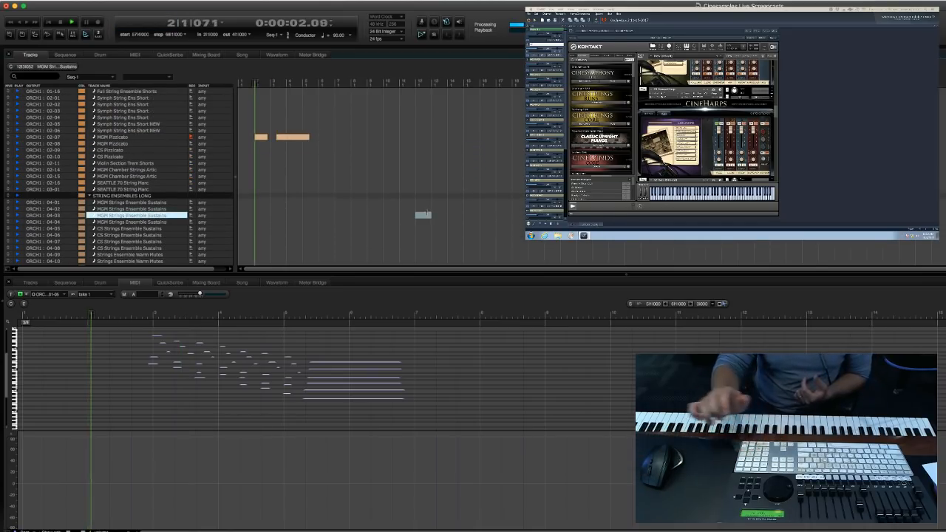
pyautogui.scroll(-1, 358, 186)
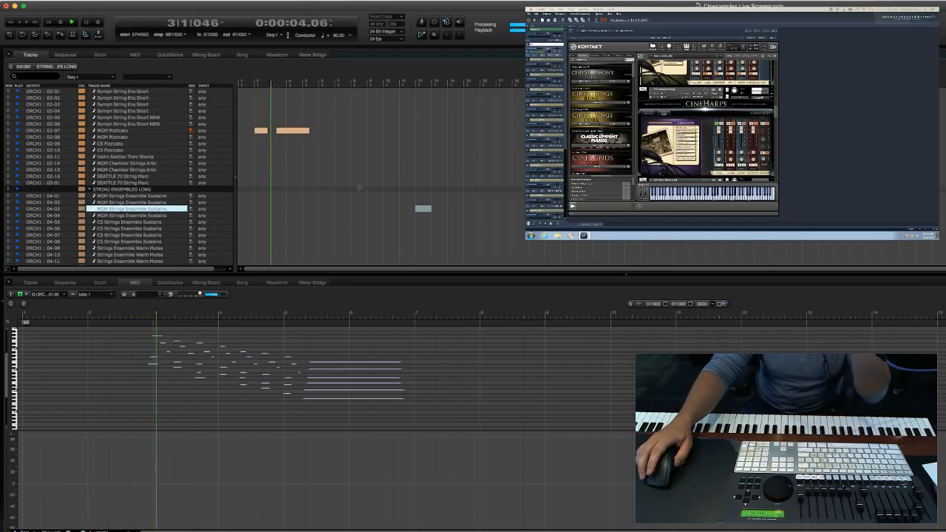
pyautogui.scroll(-20, 320, 195)
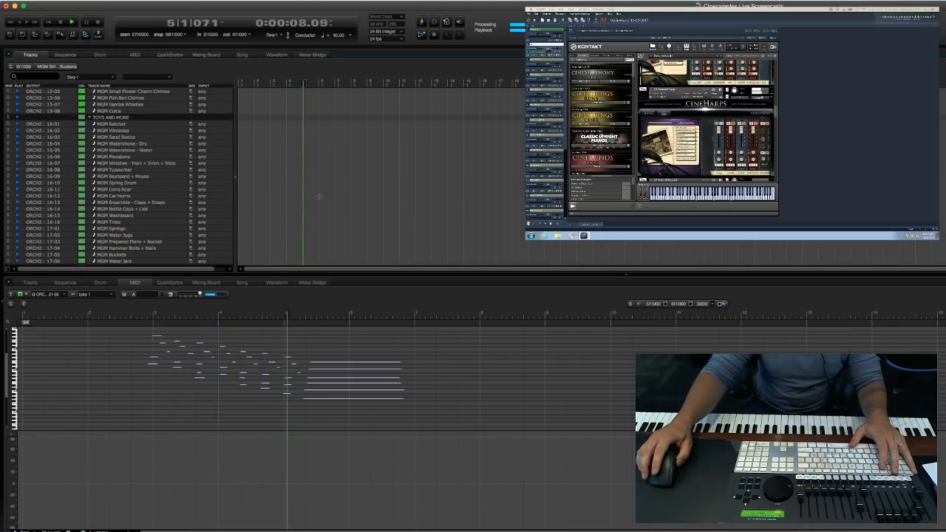
# Show the MGM Ensemble Tremolos take in the MIDI editor and play it back from measure 4.
pyautogui.scroll(20, 319, 198)
pyautogui.scroll(5, 319, 200)
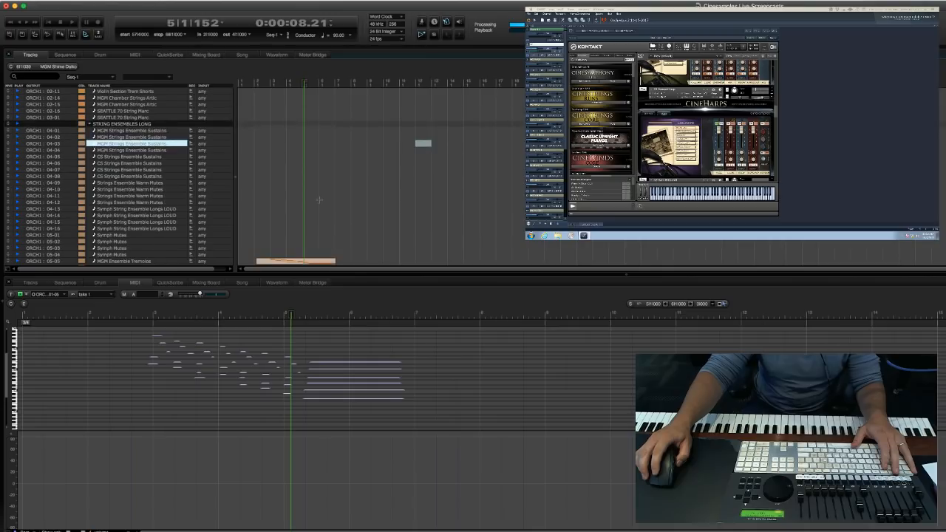
pyautogui.click(283, 229)
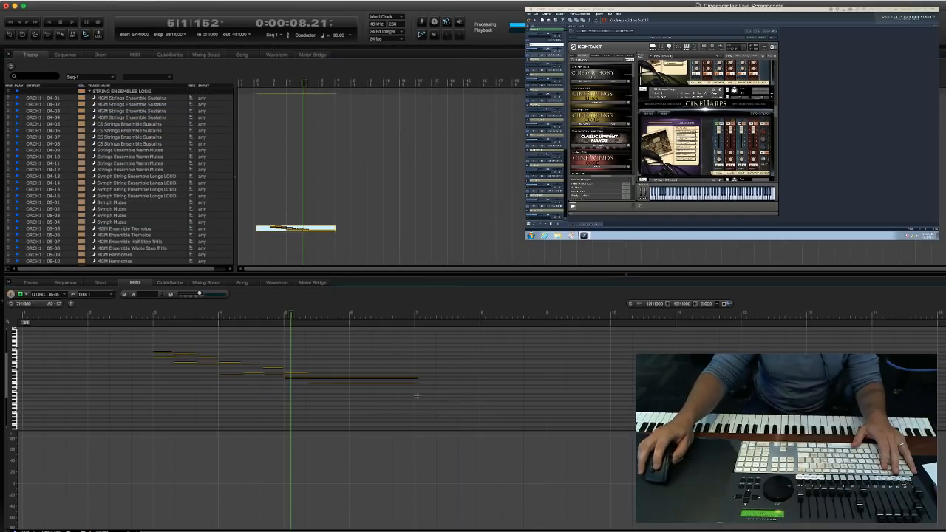
pyautogui.click(234, 386)
pyautogui.press('.')
pyautogui.write('4')
pyautogui.press('Return')
pyautogui.press('space')
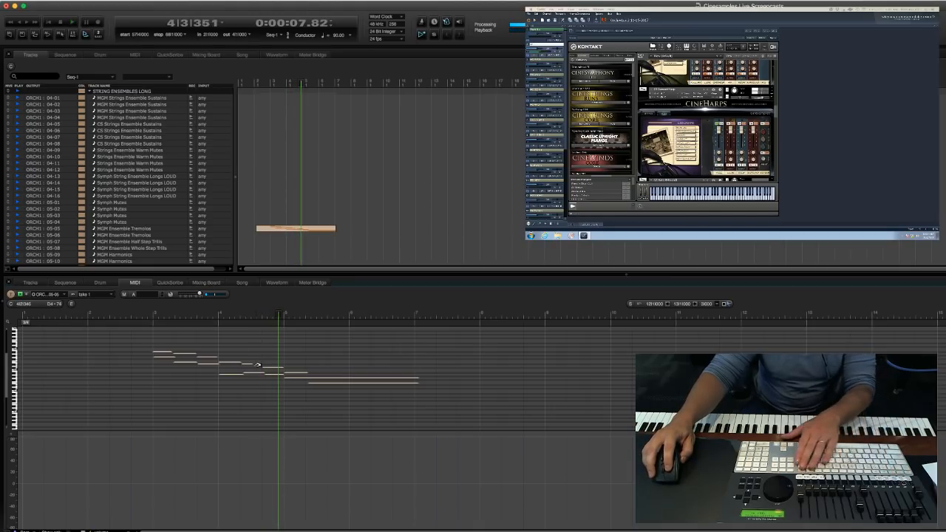
# Check a tremolo note in measure 4 and record-arm the first MGM Ensemble Tremolos track.
pyautogui.click(258, 365)
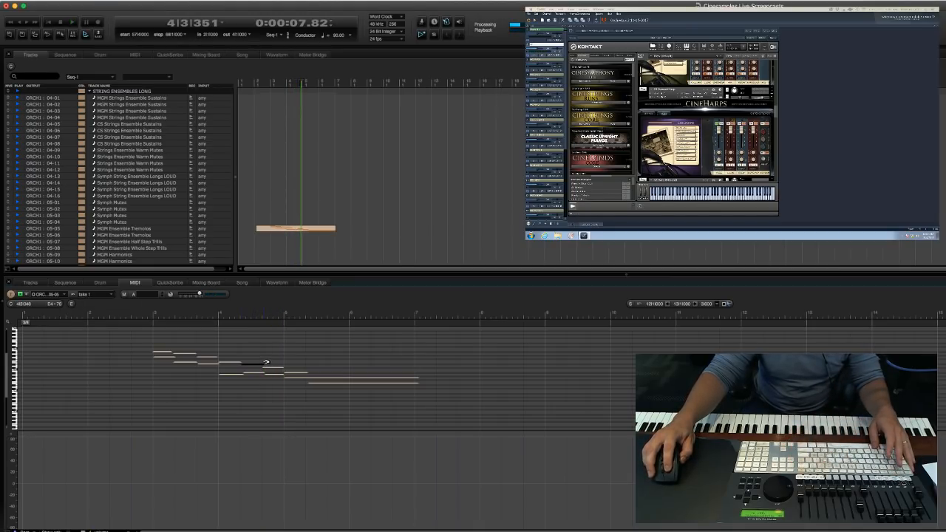
pyautogui.click(256, 400)
pyautogui.click(27, 295)
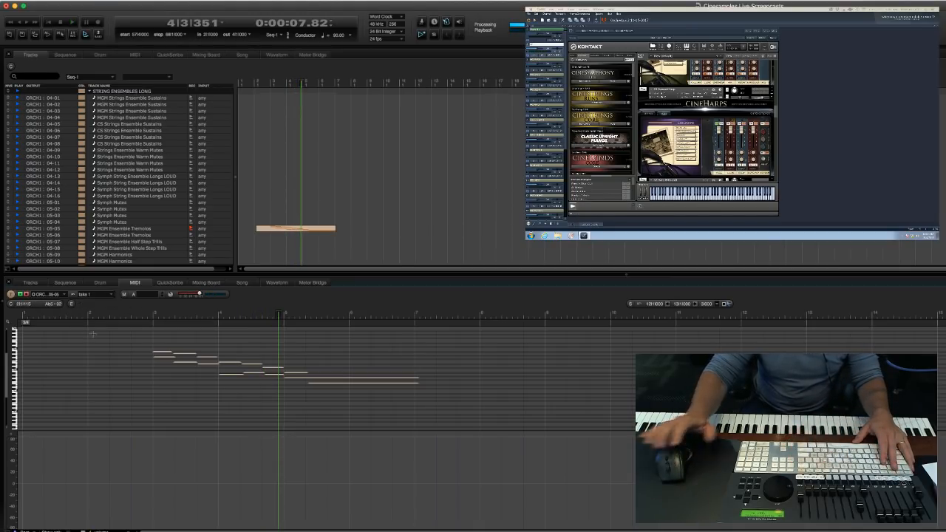
pyautogui.press('.')
pyautogui.write('2')
pyautogui.press('Return')
pyautogui.press('3')
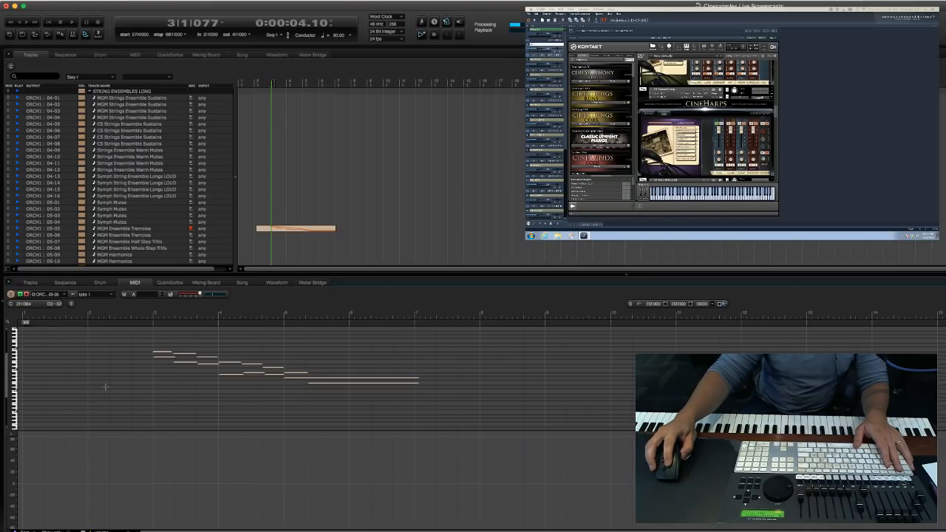
# Return the playhead to measure 2 with the MGM Ensemble Tremolos track armed.
pyautogui.press('KP_Decimal')
pyautogui.write('2')
pyautogui.press('Return')
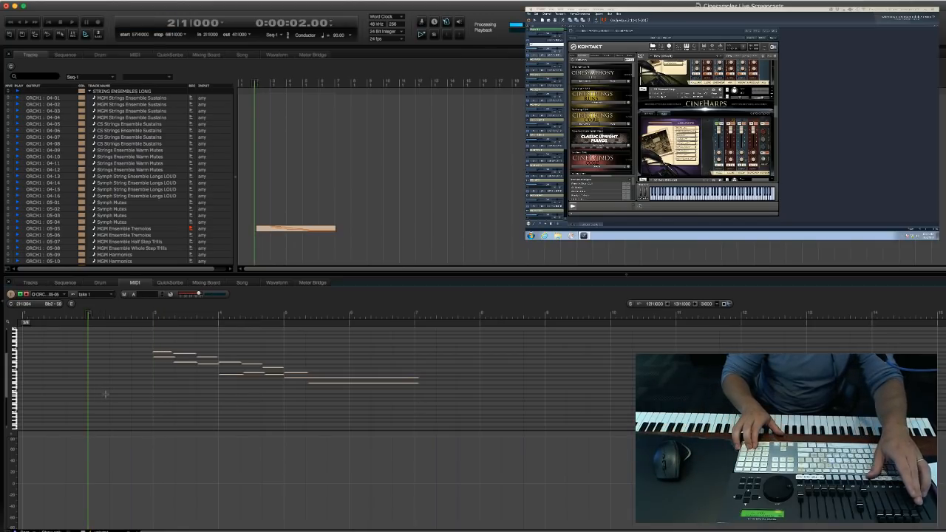
# Play back the MGM Ensemble Tremolos take from measure 2 with its controller data shown in the MIDI editor.
pyautogui.press('KP_3')
pyautogui.press('space')
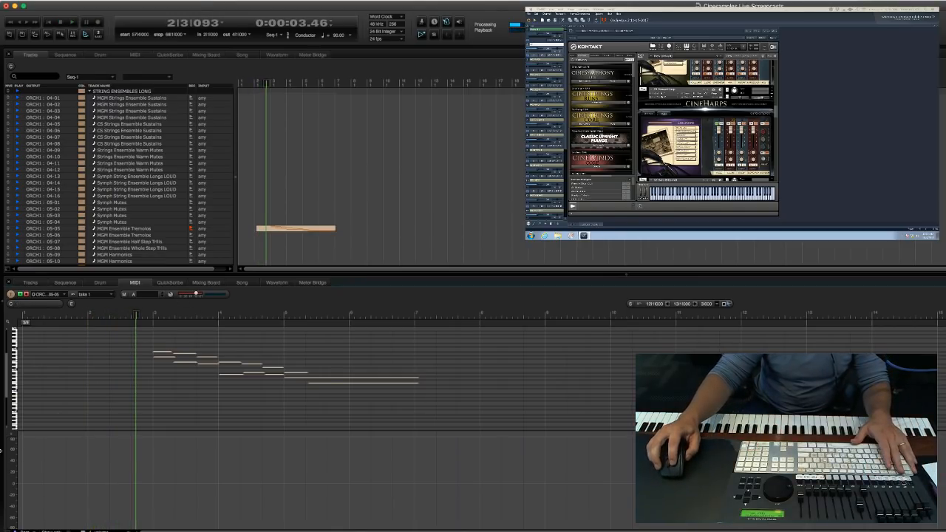
pyautogui.click(11, 460)
pyautogui.click(163, 405)
pyautogui.press('space')
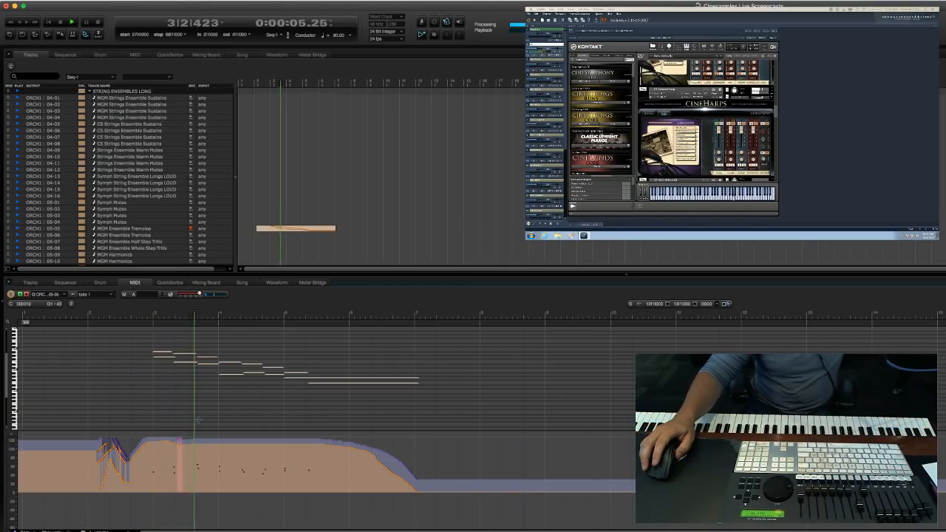
# Record-arm the first MGM Ensemble Articulations (8va Picc) track in the Wind Ensembles folder.
pyautogui.click(387, 247)
pyautogui.scroll(-5, 370, 214)
pyautogui.scroll(-9, 371, 213)
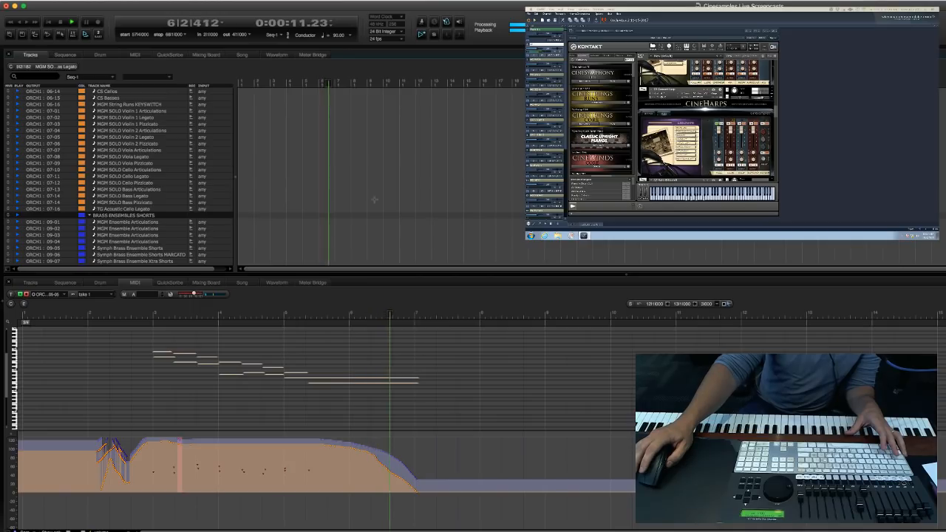
pyautogui.scroll(-3, 372, 194)
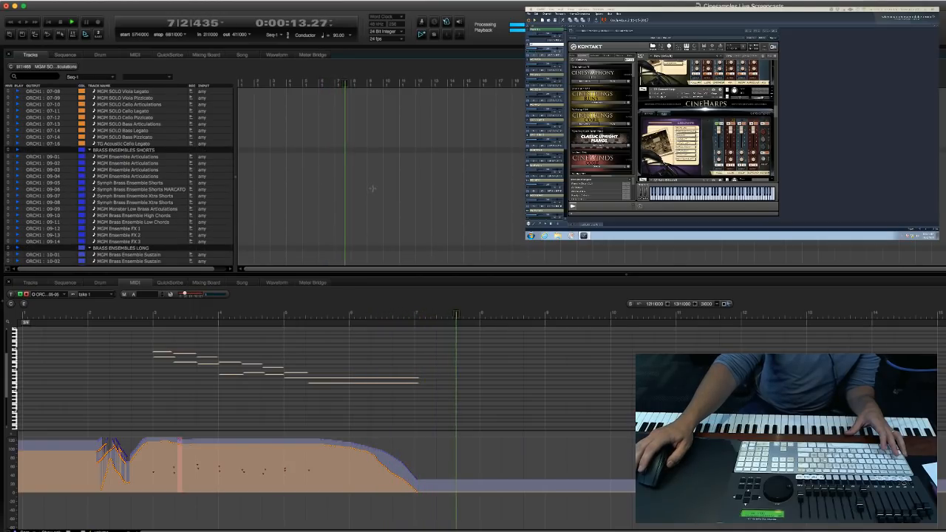
pyautogui.scroll(-15, 324, 193)
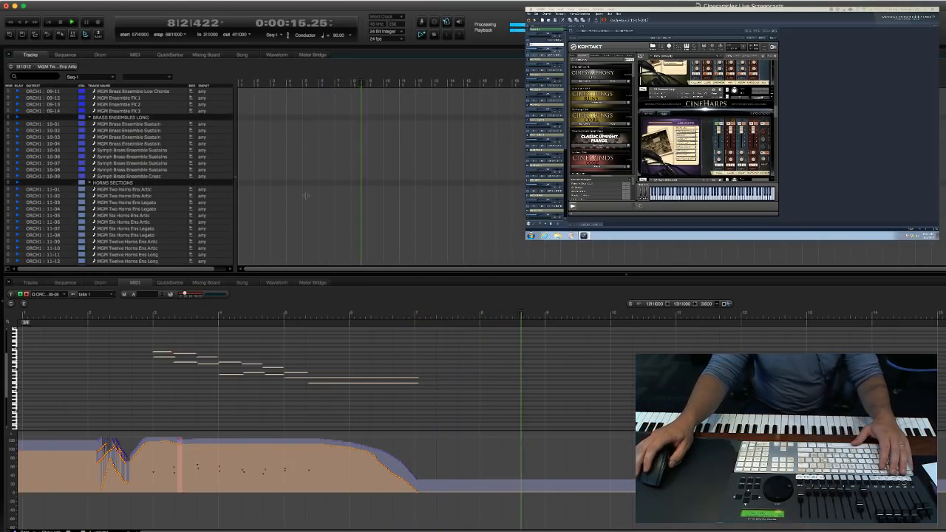
pyautogui.scroll(-10, 295, 228)
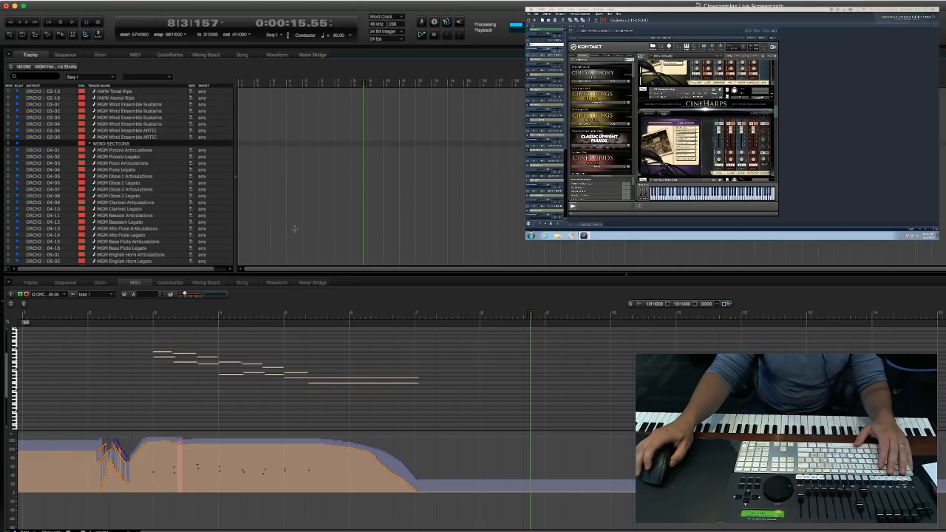
pyautogui.scroll(3, 294, 228)
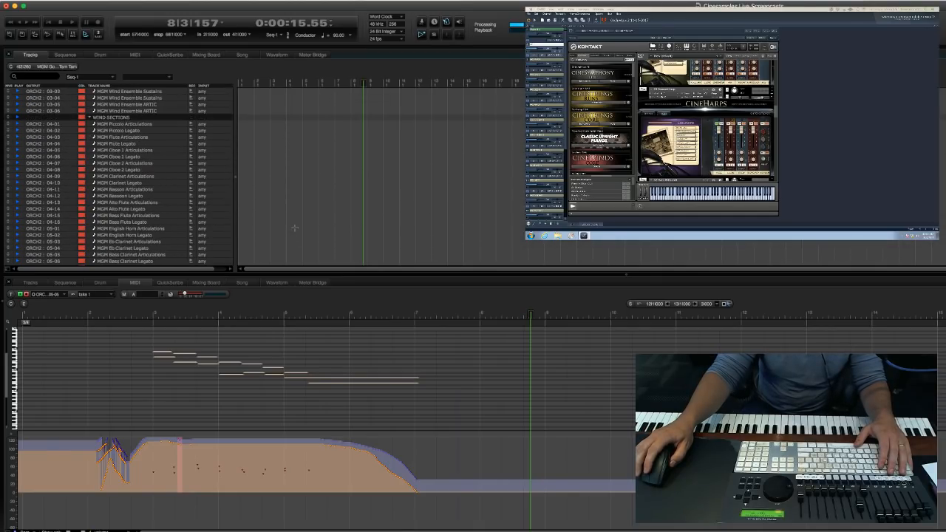
pyautogui.scroll(5, 303, 215)
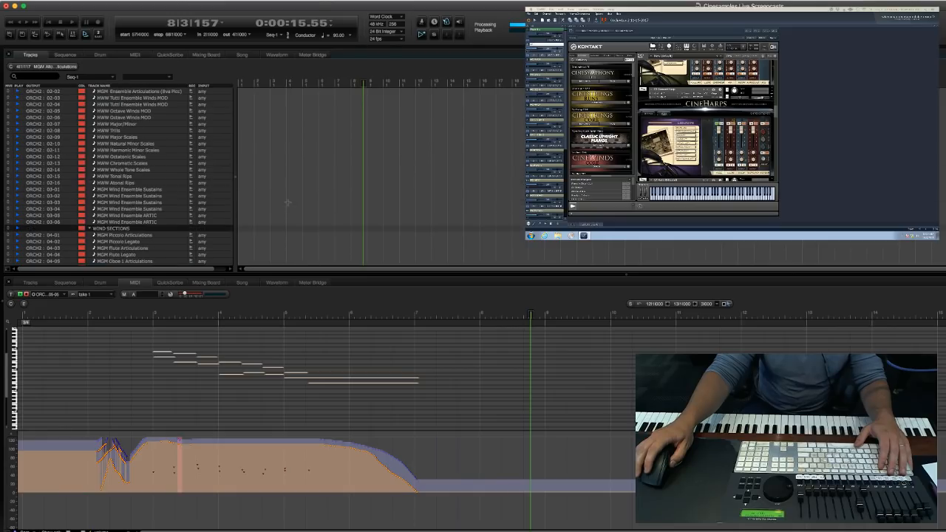
pyautogui.scroll(5, 288, 202)
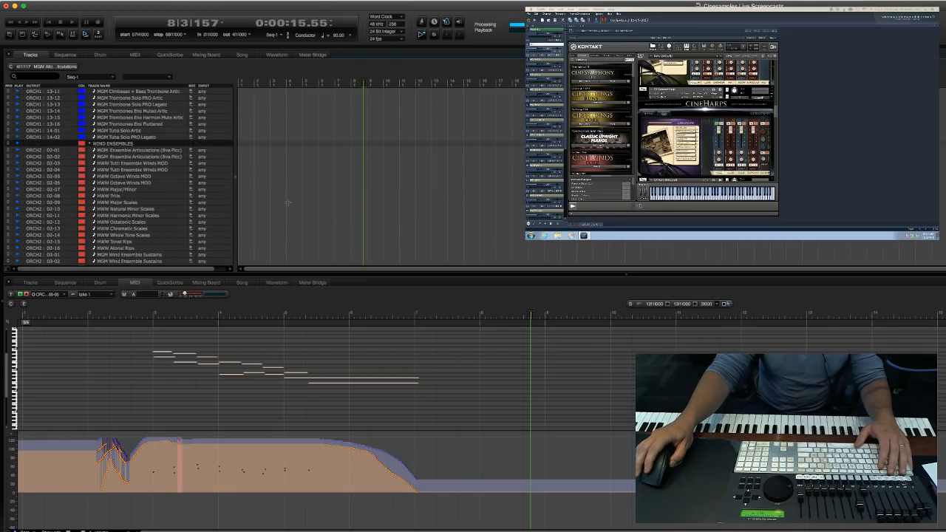
pyautogui.scroll(-1, 287, 203)
pyautogui.click(289, 191)
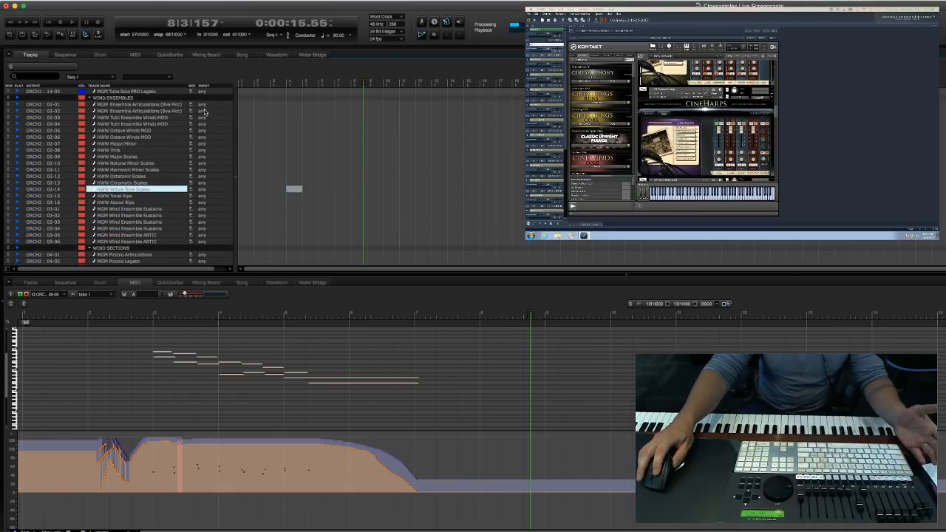
pyautogui.scroll(2, 279, 158)
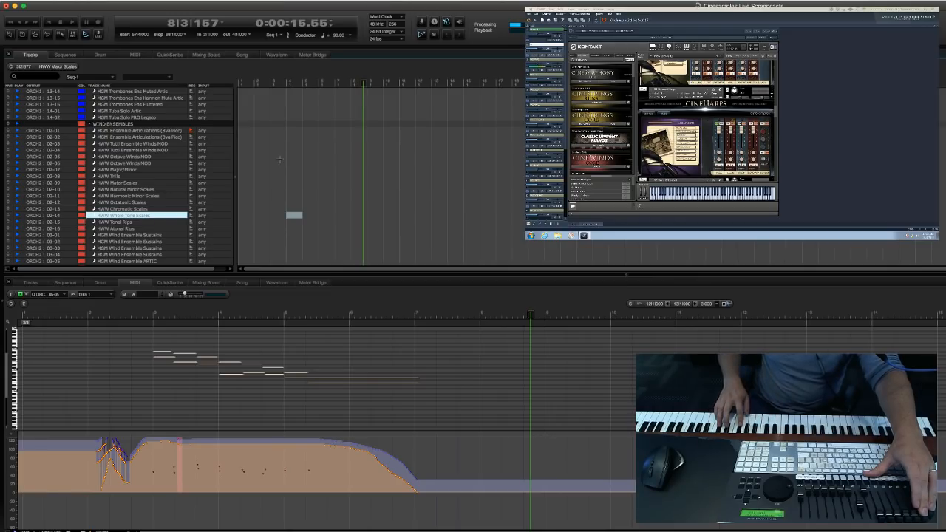
pyautogui.press('KP_1')
pyautogui.press('KP_3')
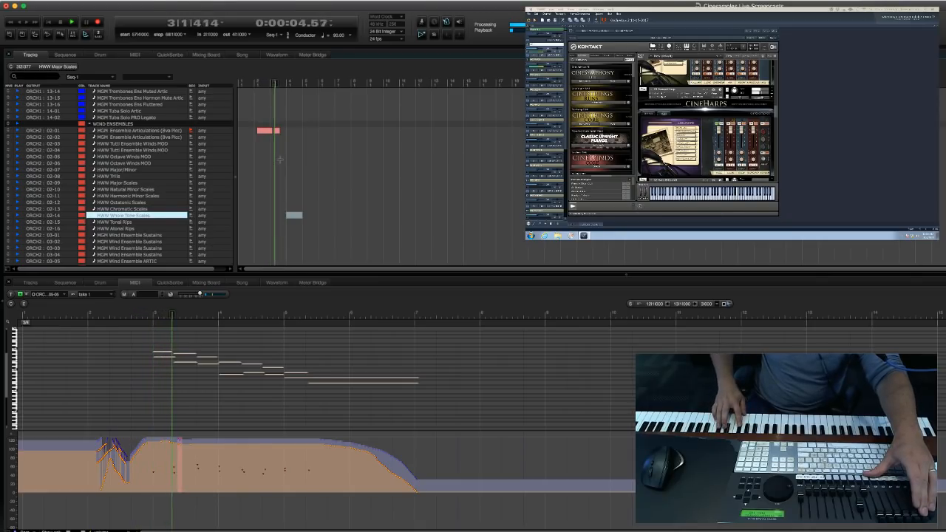
pyautogui.press('KP_0')
pyautogui.press('super+z')
# Record a woodwind part on the armed MGM Ensemble Articulations (8va Picc) track from measure 2 to about measure 7.
pyautogui.press('KP_1')
pyautogui.press('KP_3')
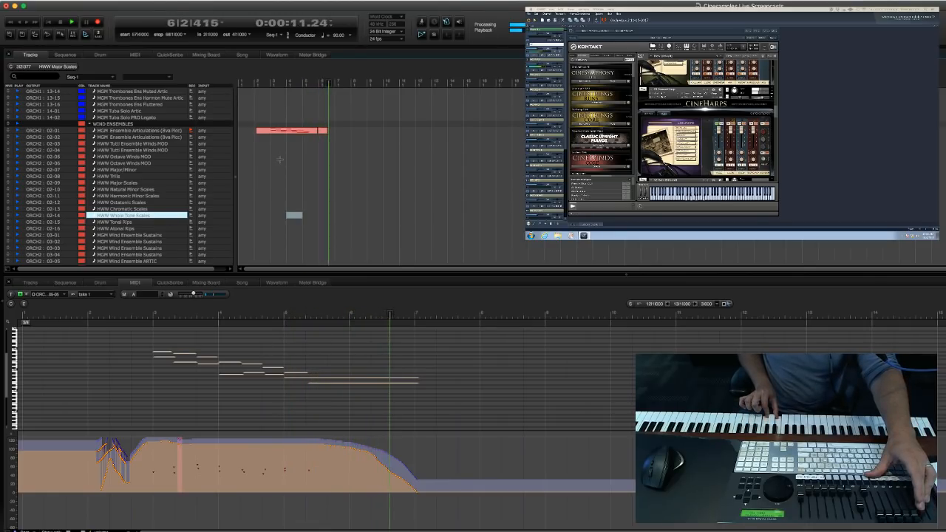
pyautogui.press('space')
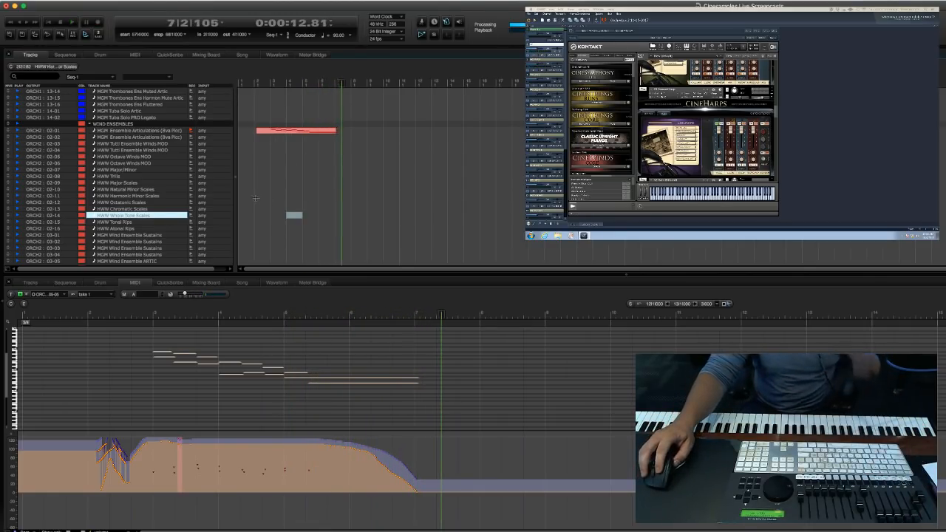
# Move the playhead to measure 5 and record-arm the CinePerc Celeste track in the Pianos Keys Harp folder.
pyautogui.click(255, 195)
pyautogui.scroll(-2, 256, 210)
pyautogui.scroll(-8, 255, 211)
pyautogui.moveTo(270, 215); pyautogui.dragTo(286, 217)
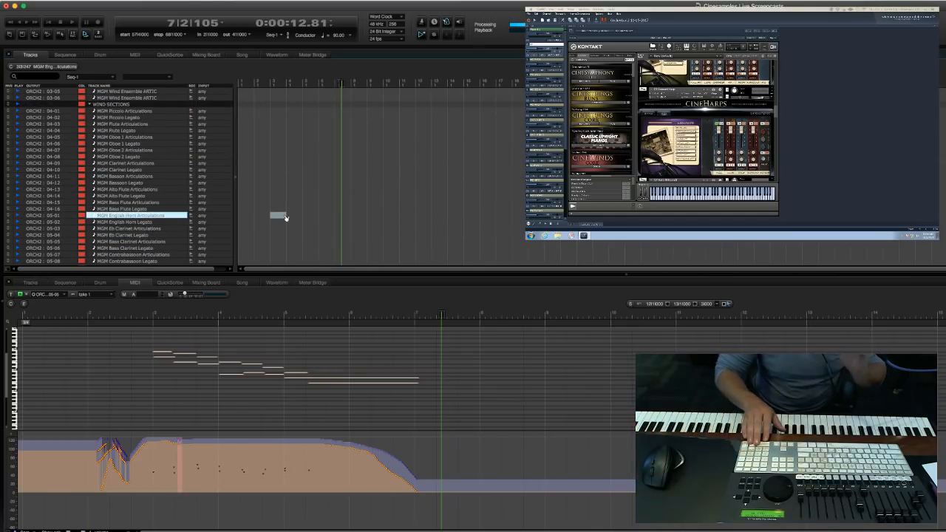
pyautogui.press('Return')
pyautogui.scroll(8, 305, 194)
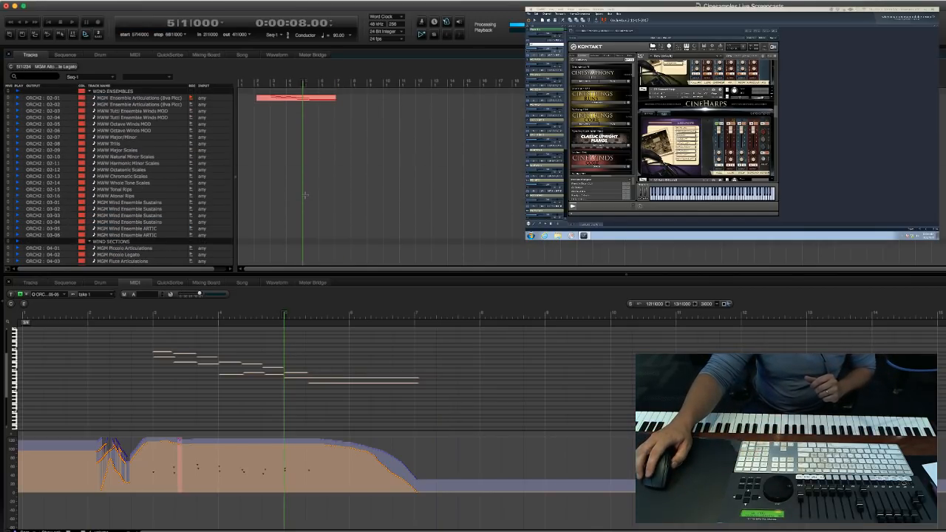
pyautogui.scroll(10, 306, 194)
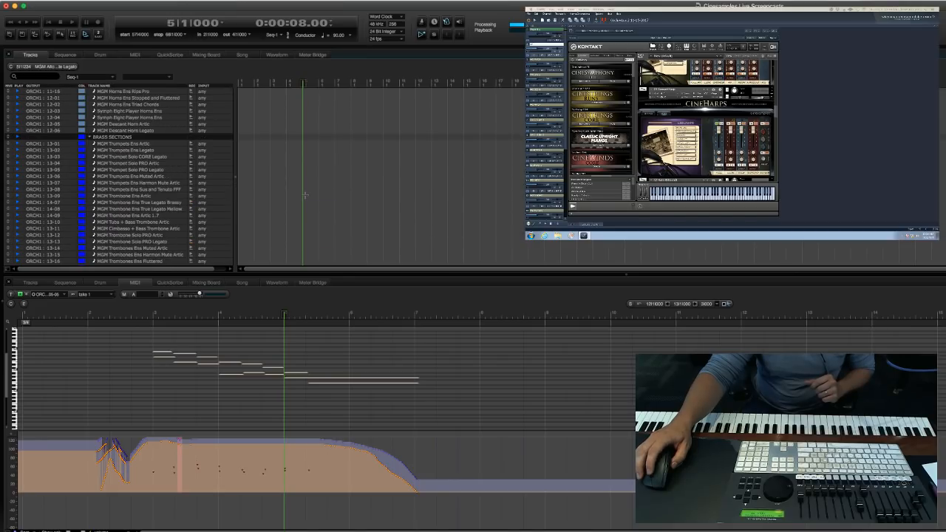
pyautogui.scroll(10, 305, 194)
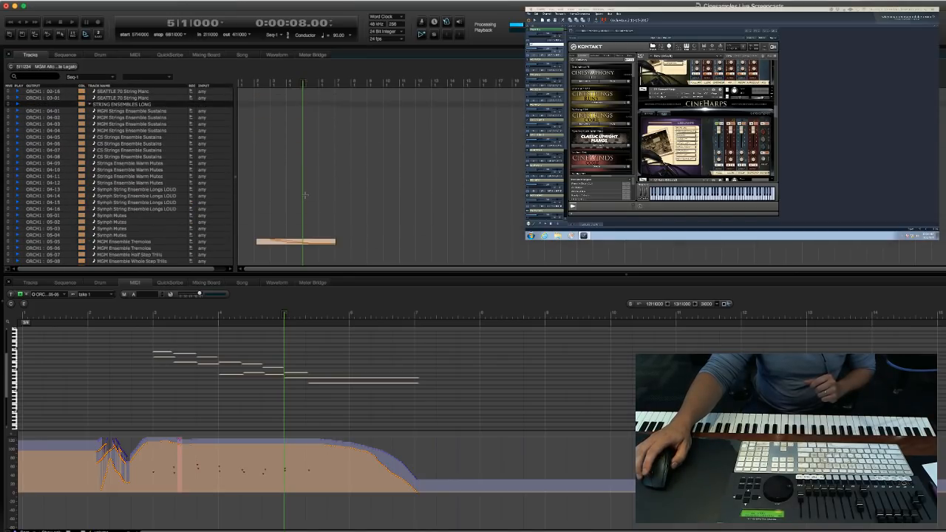
pyautogui.scroll(5, 262, 214)
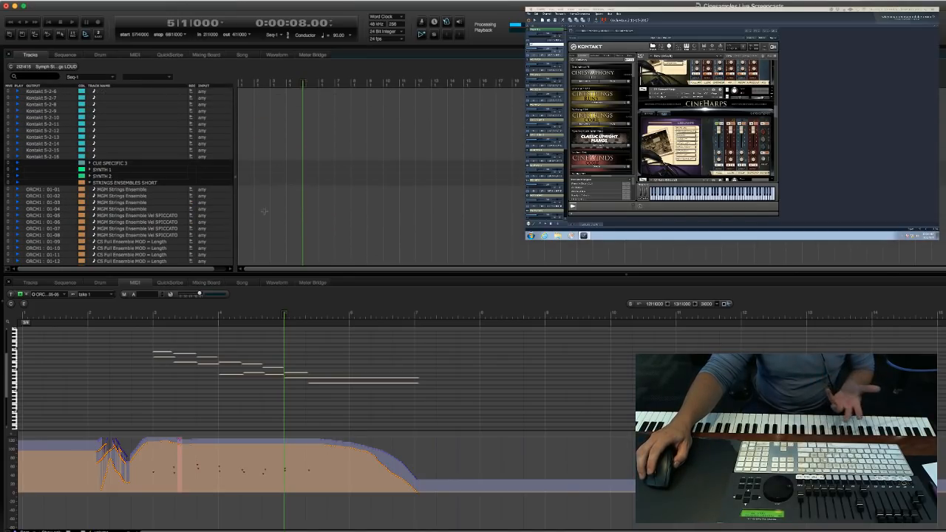
pyautogui.scroll(8, 264, 211)
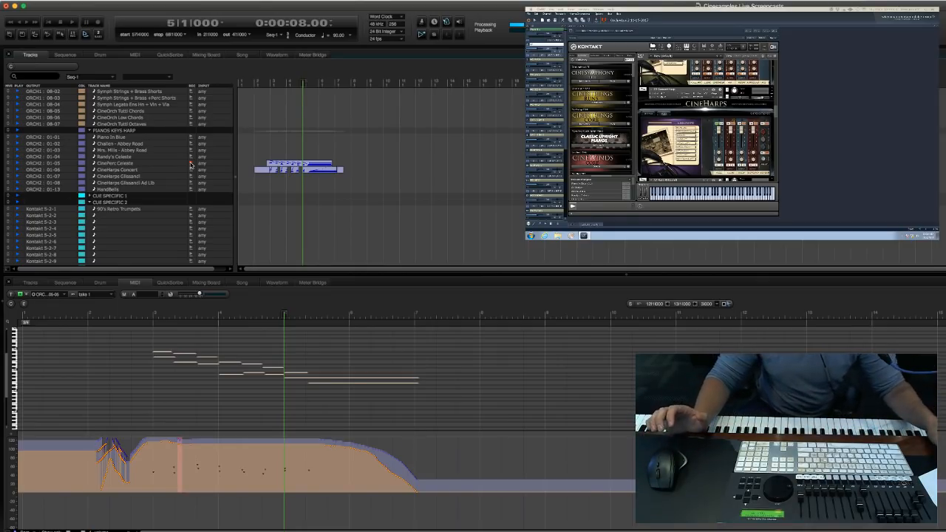
pyautogui.click(496, 209)
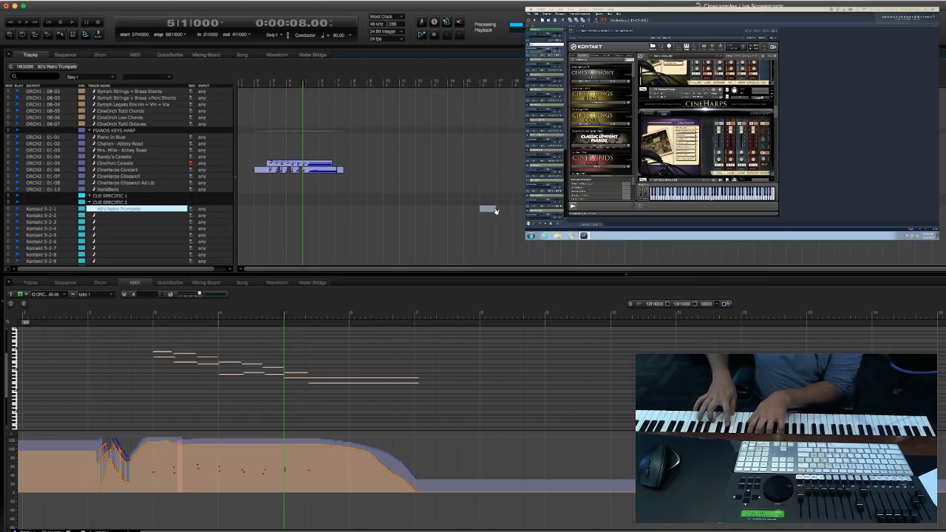
# Record a new celeste part on the CinePerc Celeste track, starting from measure 6 and stopping at about measure 11.
pyautogui.click(554, 157)
pyautogui.press('.')
pyautogui.write('6')
pyautogui.press('Return')
pyautogui.press('3')
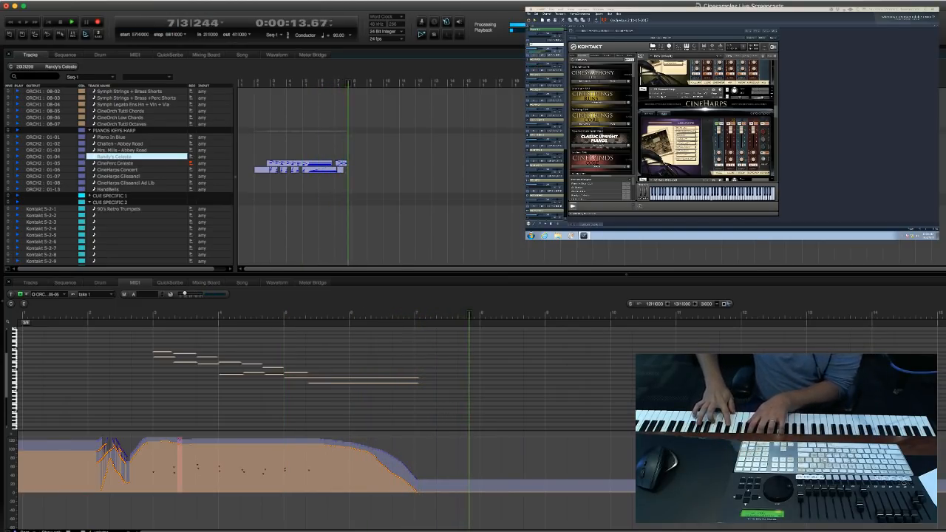
pyautogui.press('space')
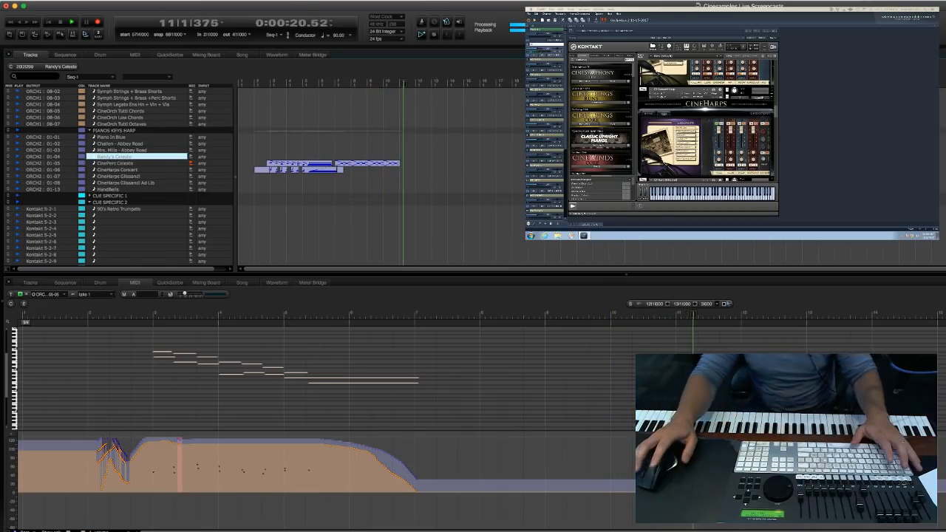
pyautogui.press('space')
# Select the newly recorded celeste notes from measure 7 onward in the MIDI editor and quantize them.
pyautogui.click(524, 389)
pyautogui.moveTo(408, 345); pyautogui.dragTo(662, 419)
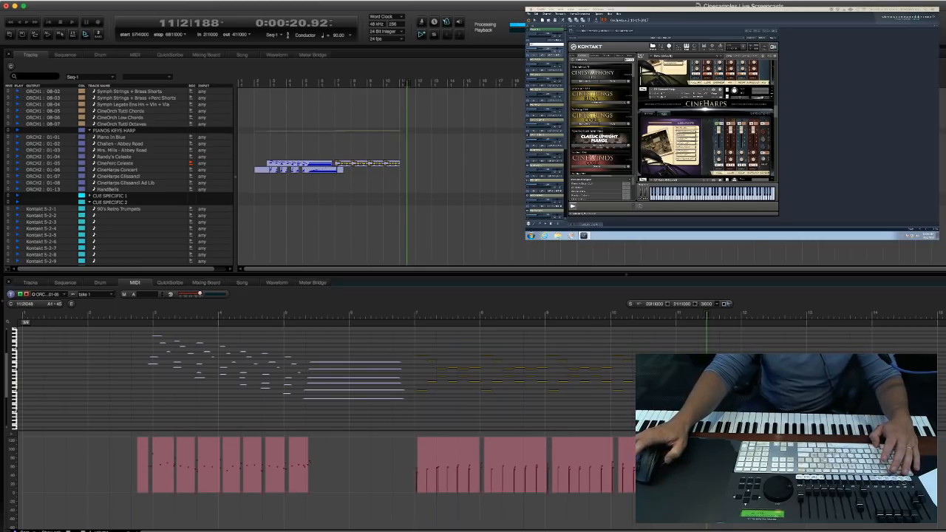
pyautogui.press('super+0')
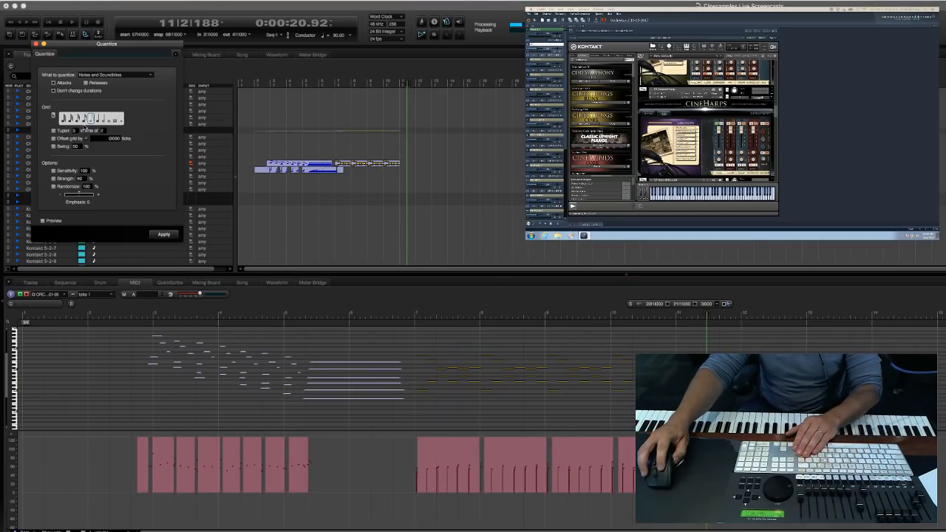
pyautogui.press('Return')
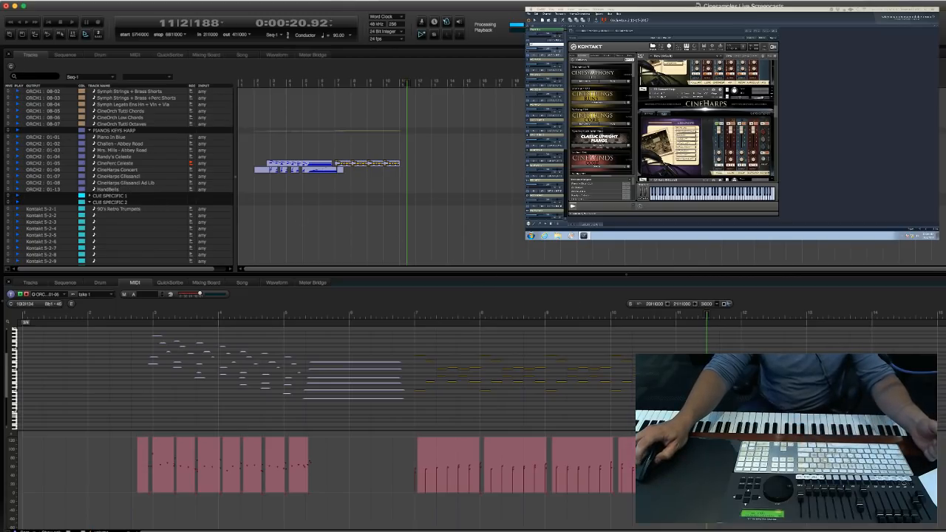
pyautogui.click(888, 415)
# Move the playhead to measure 7 and record-arm the first MGM Ensemble Tremolos track in the Strings Ensembles Long folder.
pyautogui.press('KP_Decimal')
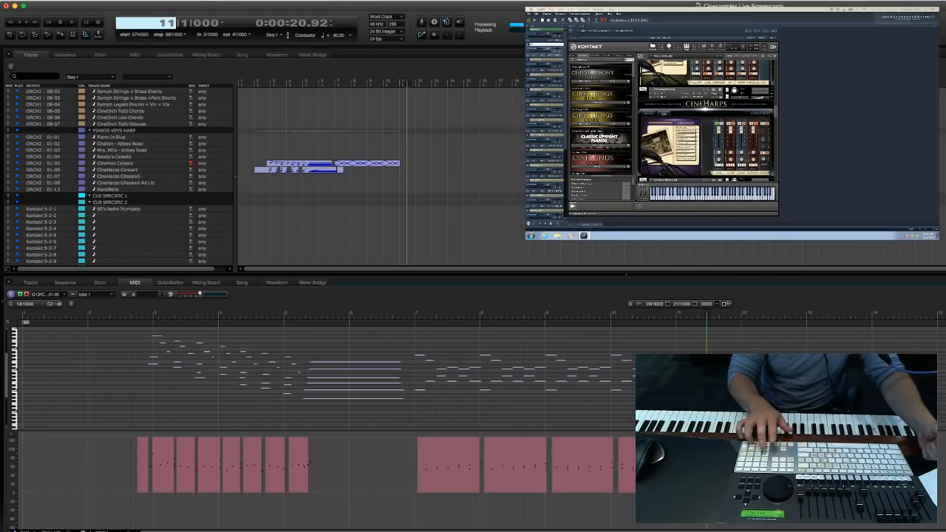
pyautogui.write('7')
pyautogui.press('KP_Enter')
pyautogui.scroll(-3, 306, 206)
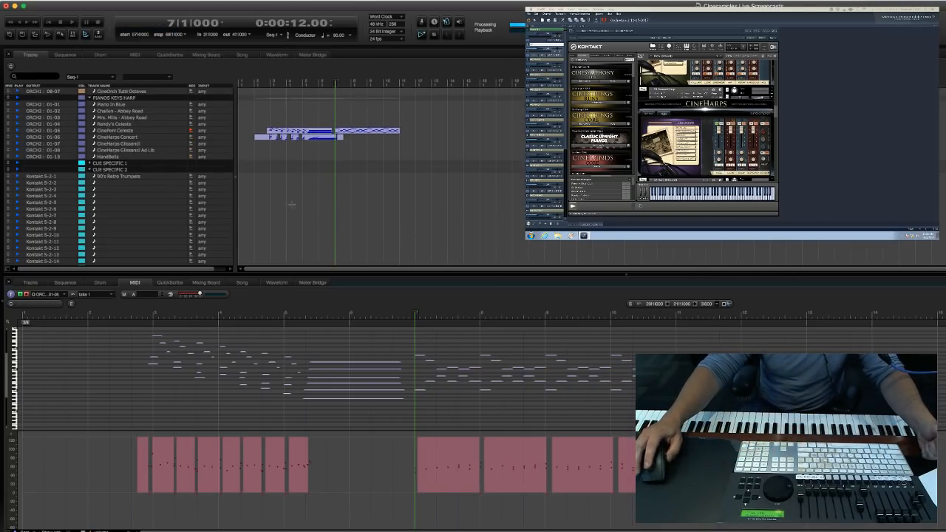
pyautogui.click(435, 217)
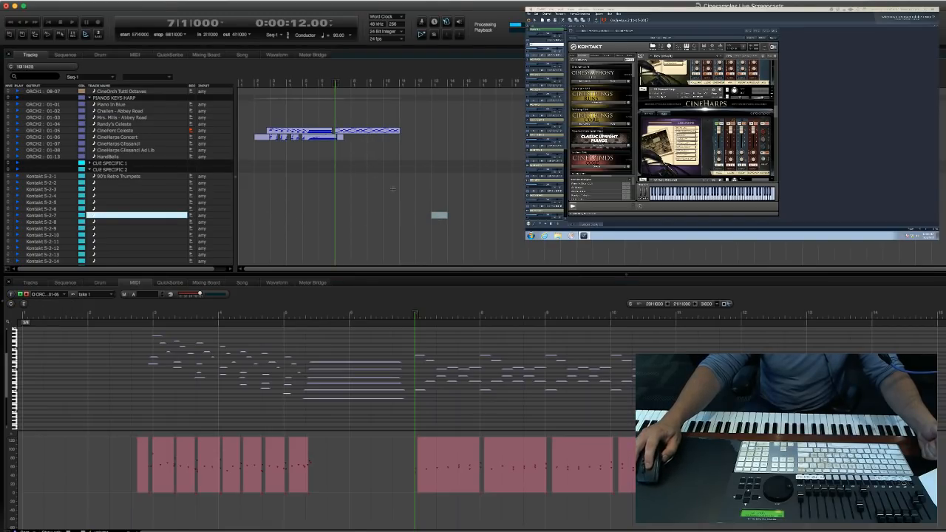
pyautogui.click(311, 221)
pyautogui.scroll(-1, 258, 168)
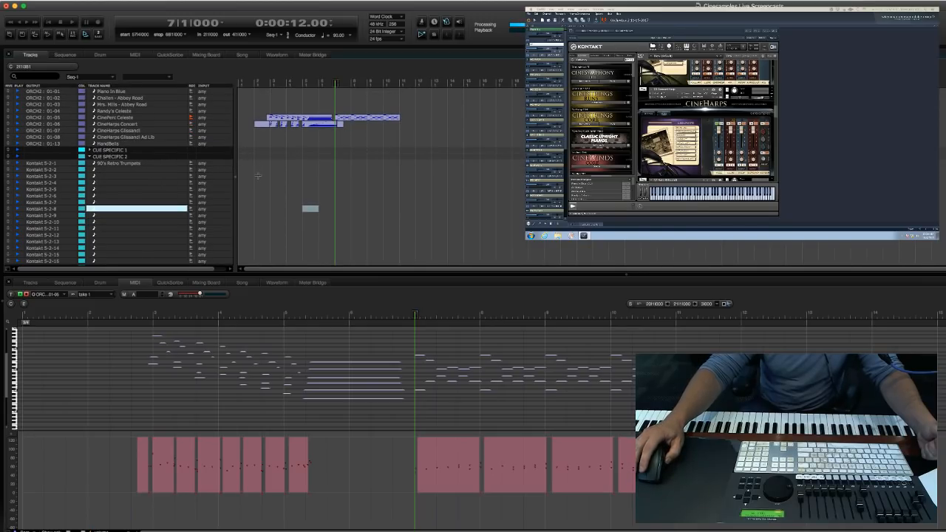
pyautogui.scroll(10, 258, 175)
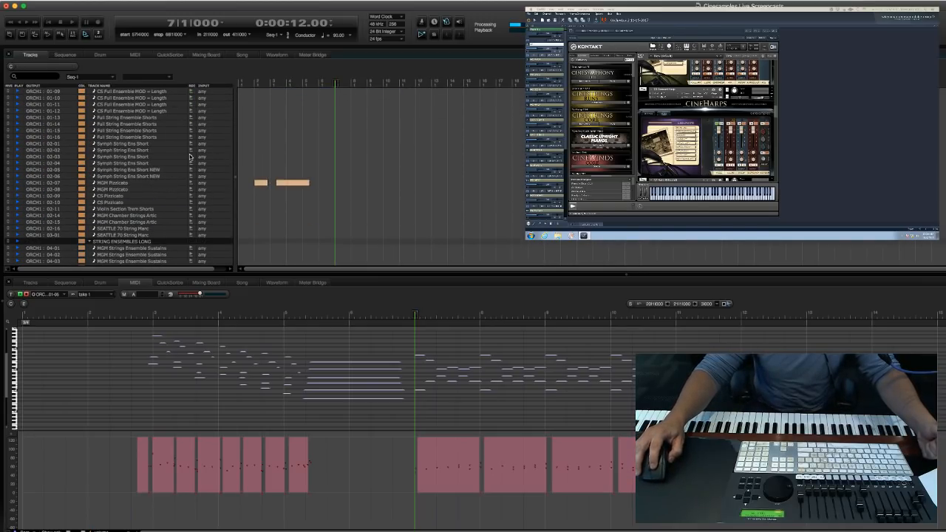
pyautogui.scroll(3, 189, 164)
pyautogui.scroll(-6, 196, 163)
pyautogui.scroll(2, 196, 164)
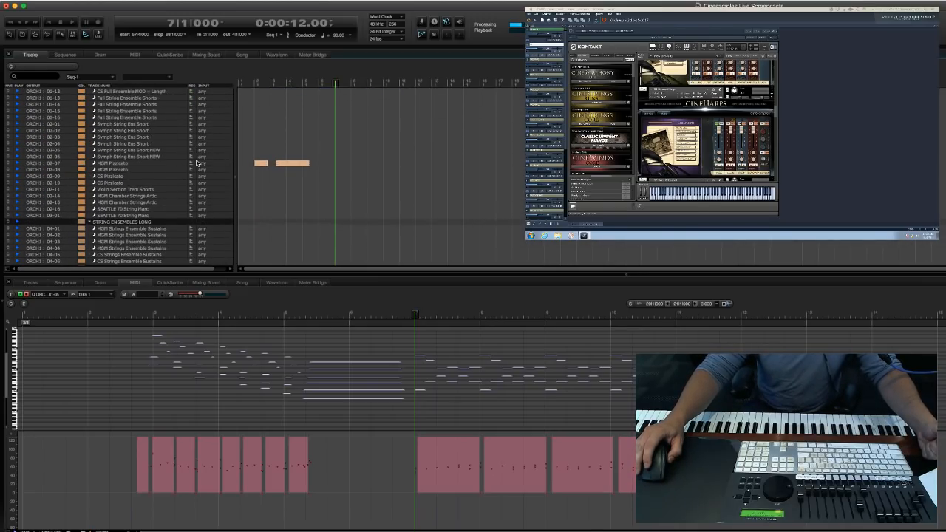
pyautogui.scroll(-5, 197, 163)
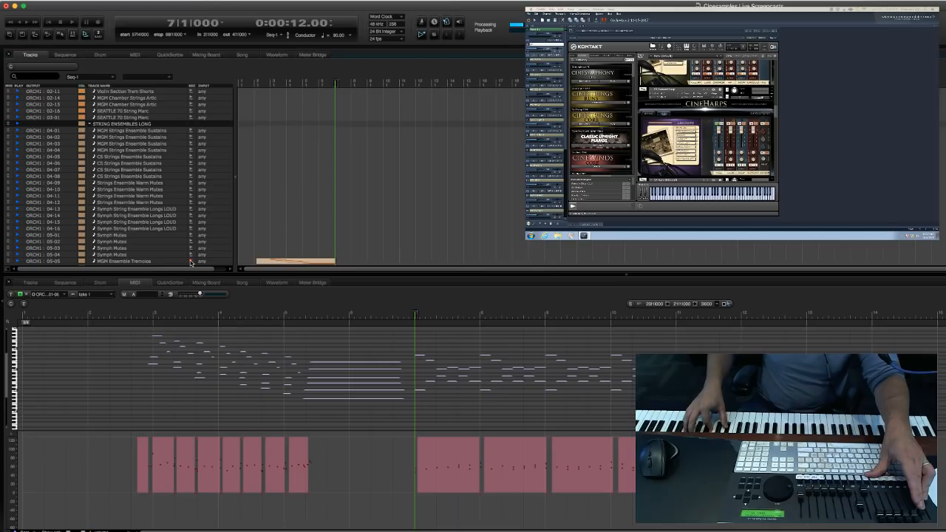
# Record a new tremolo part on the armed MGM Ensemble Tremolos track, starting from measure 6 and stopping at about measure 11.
pyautogui.write('.6')
pyautogui.press('Return')
pyautogui.press('3')
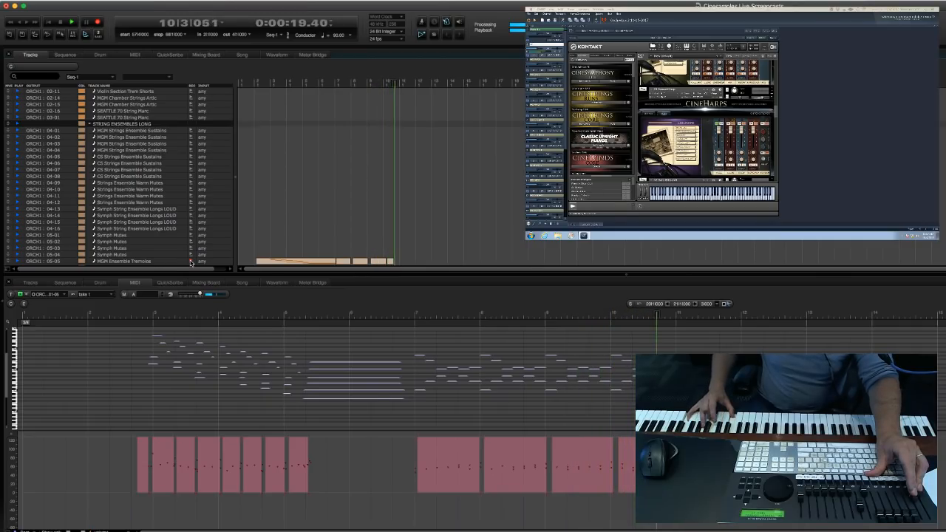
pyautogui.press('space')
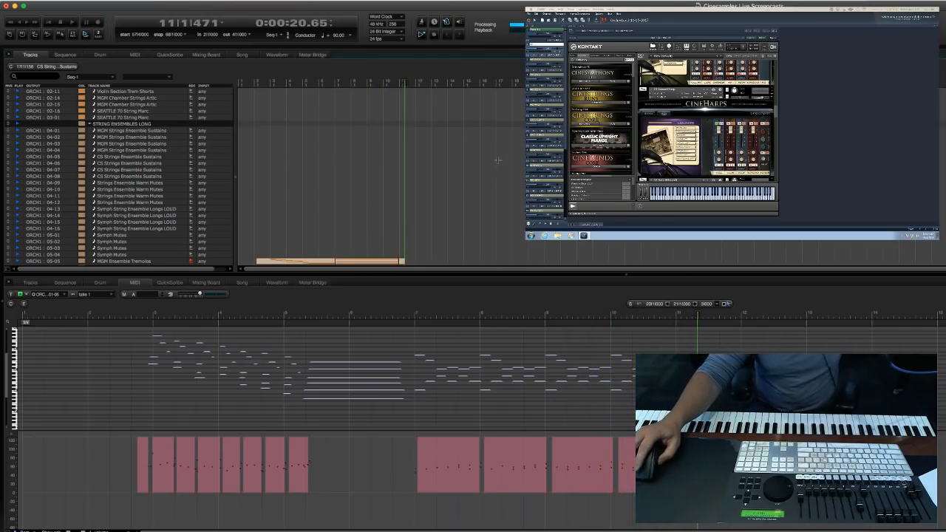
# Locate the first MGM Pizzicato track in the Strings Ensembles Short folder and record-arm it.
pyautogui.scroll(-5, 262, 193)
pyautogui.scroll(-2, 299, 209)
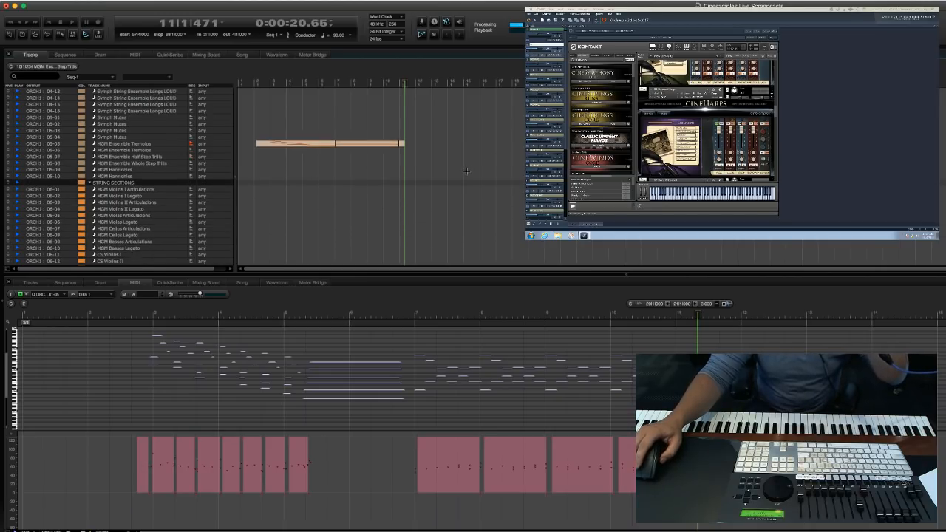
pyautogui.click(300, 209)
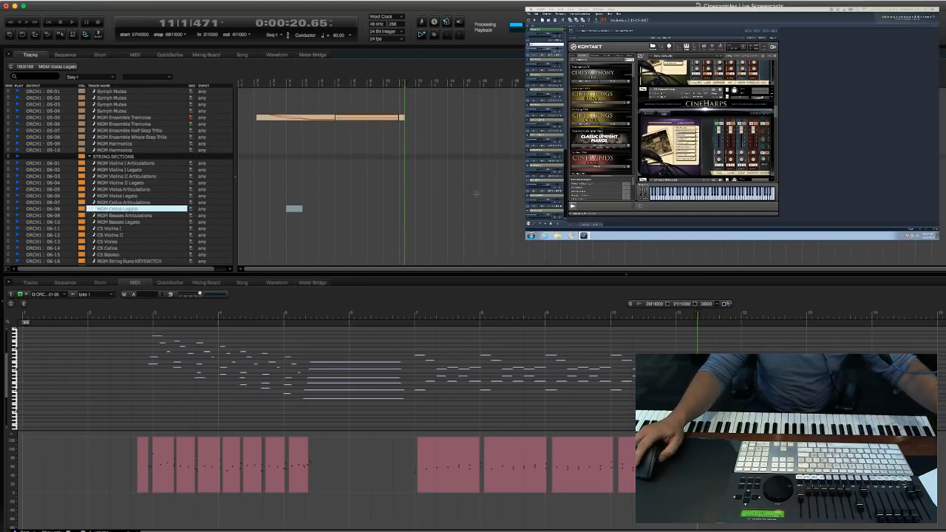
pyautogui.scroll(-1, 470, 203)
pyautogui.scroll(9, 296, 185)
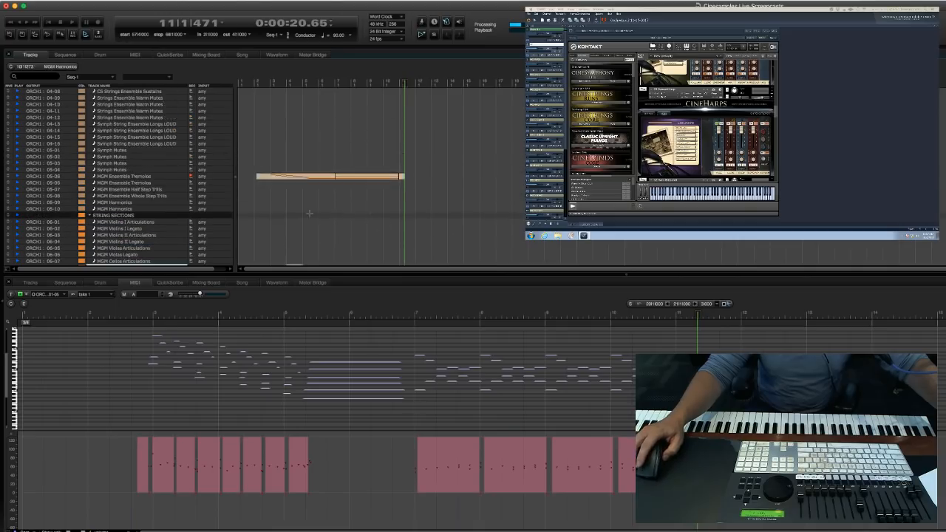
pyautogui.click(287, 179)
pyautogui.scroll(5, 295, 180)
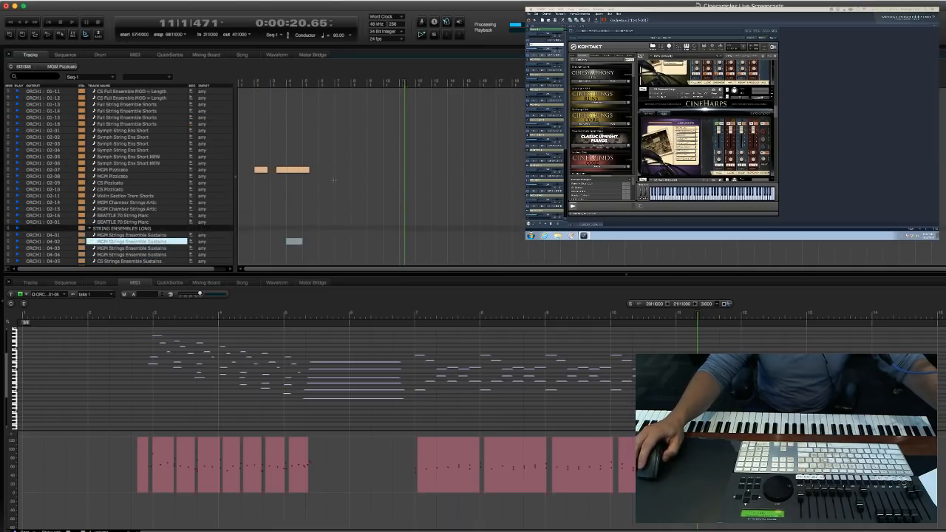
pyautogui.scroll(-2, 354, 185)
pyautogui.click(252, 196)
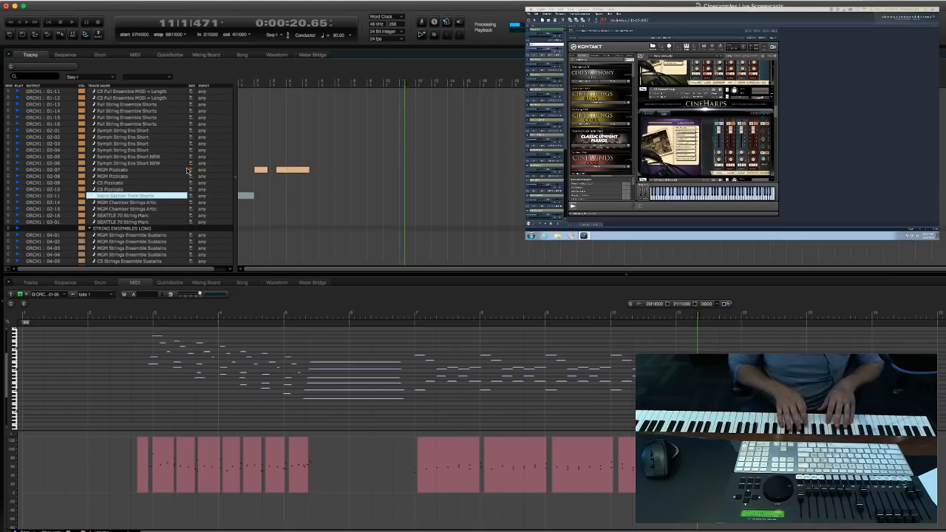
# Record a new pizzicato part on the armed MGM Pizzicato track over measures 7 to 11, stopping in measure 12.
pyautogui.press('space')
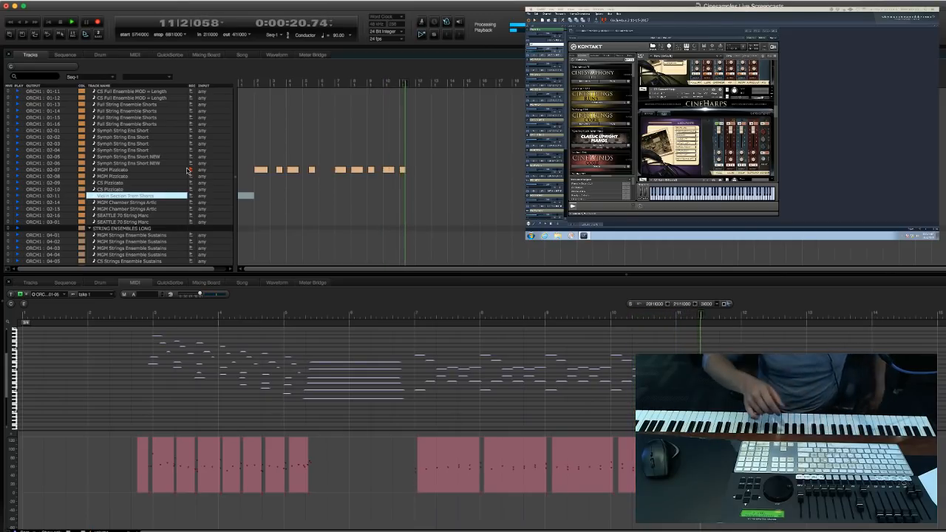
pyautogui.click(507, 197)
pyautogui.press('space')
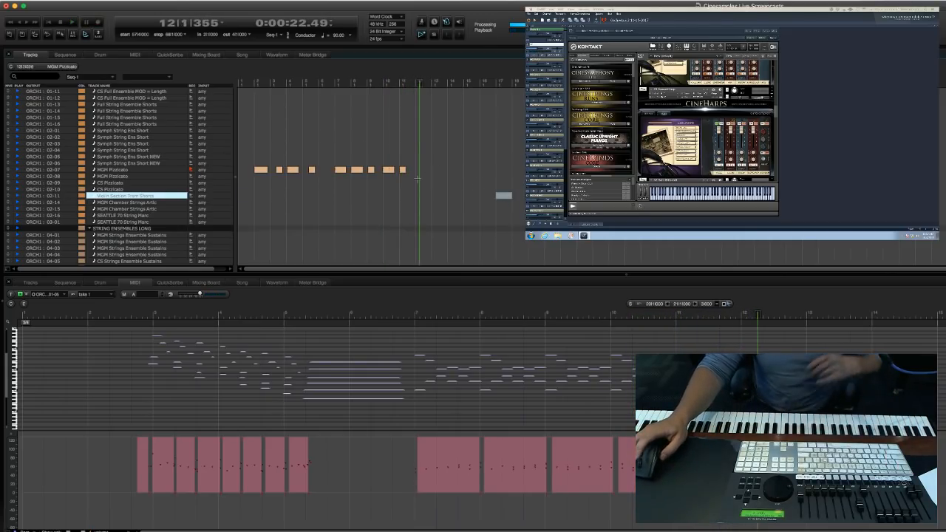
# Look through the harp and string tracks and record-arm the first MGM Strings Ensemble Sustains track to audition it.
pyautogui.scroll(10, 463, 183)
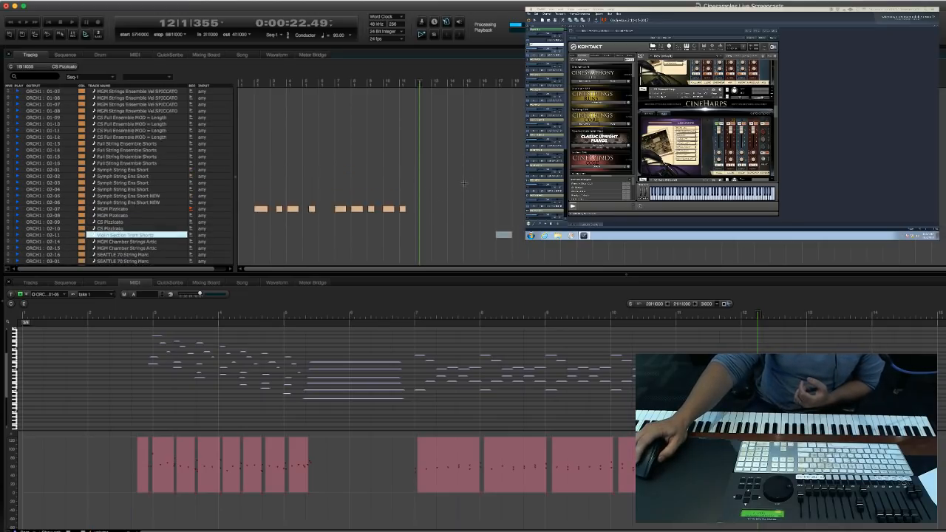
pyautogui.scroll(-5, 465, 183)
pyautogui.click(375, 196)
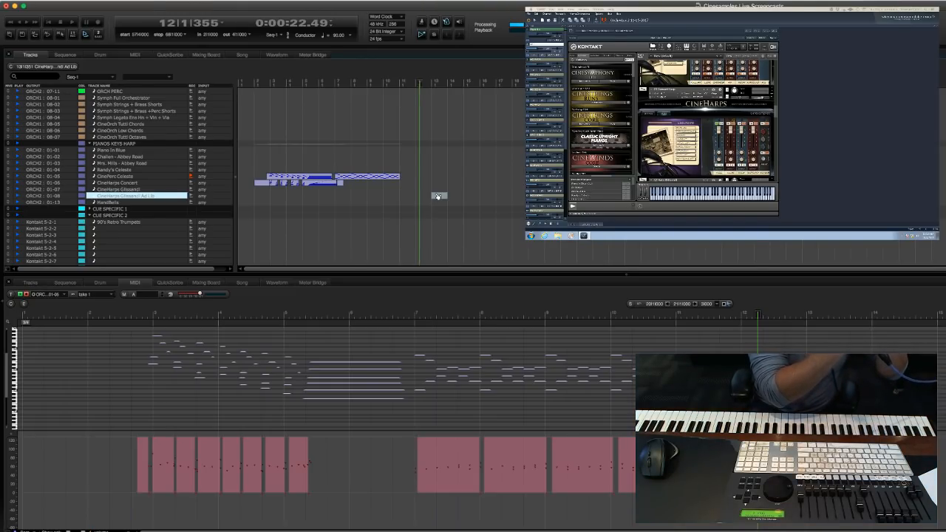
pyautogui.click(502, 183)
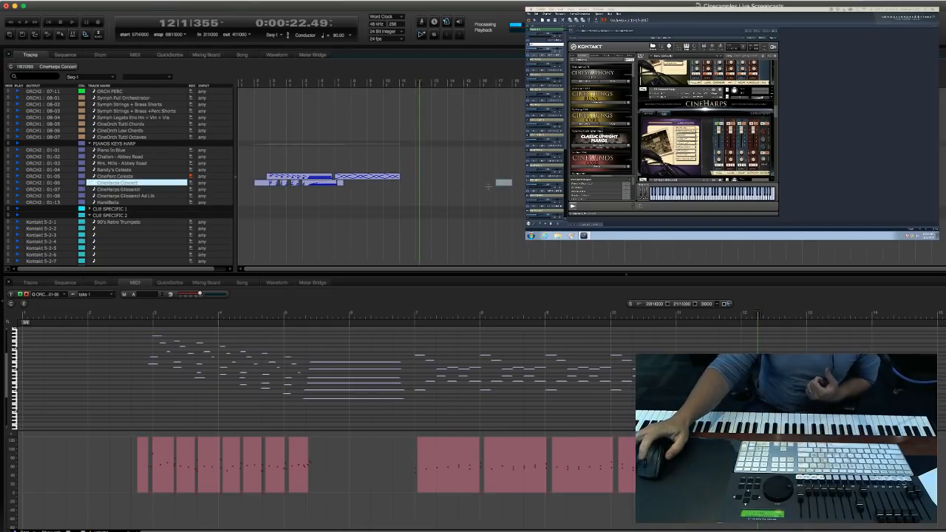
pyautogui.scroll(-10, 286, 207)
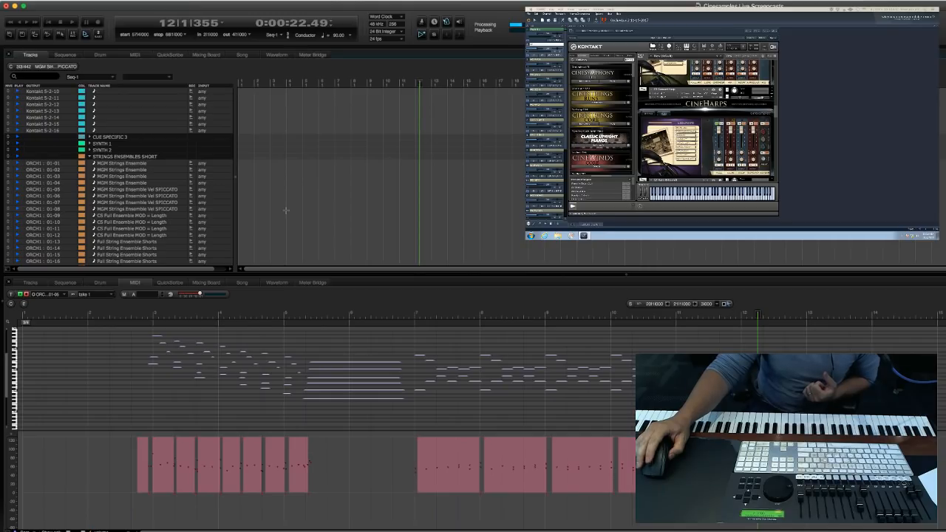
pyautogui.click(287, 215)
pyautogui.scroll(-10, 268, 195)
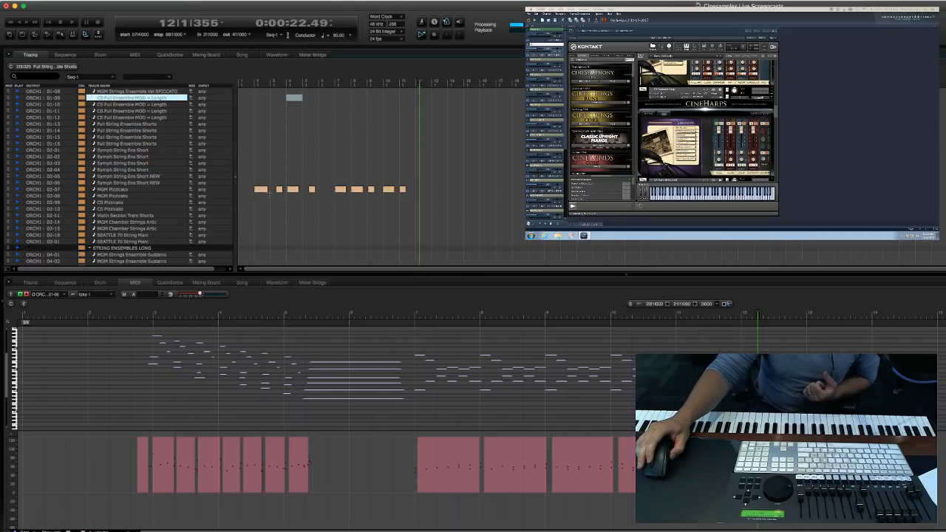
pyautogui.click(273, 208)
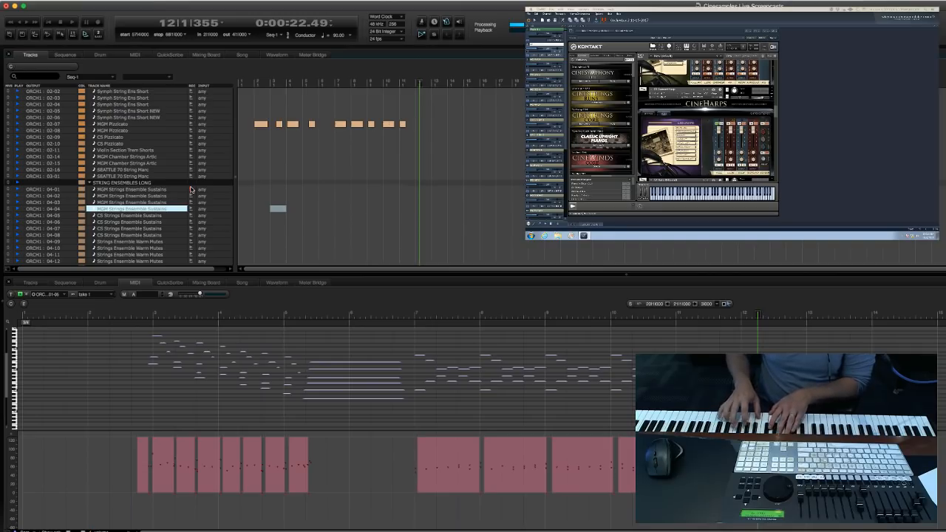
# Record-arm the CinePerc Celeste track in the Pianos Keys Harp folder and move the playhead to measure 10.
pyautogui.scroll(15, 319, 172)
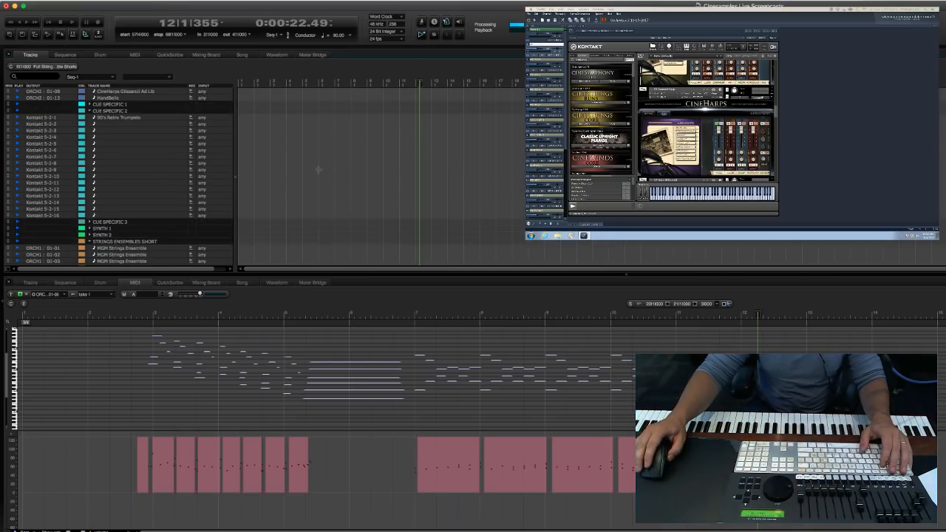
pyautogui.scroll(-6, 318, 173)
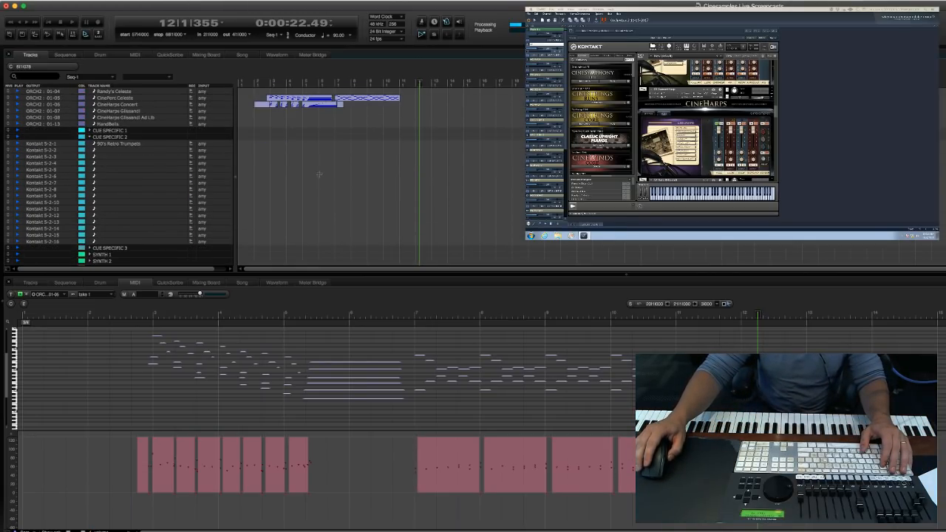
pyautogui.click(190, 99)
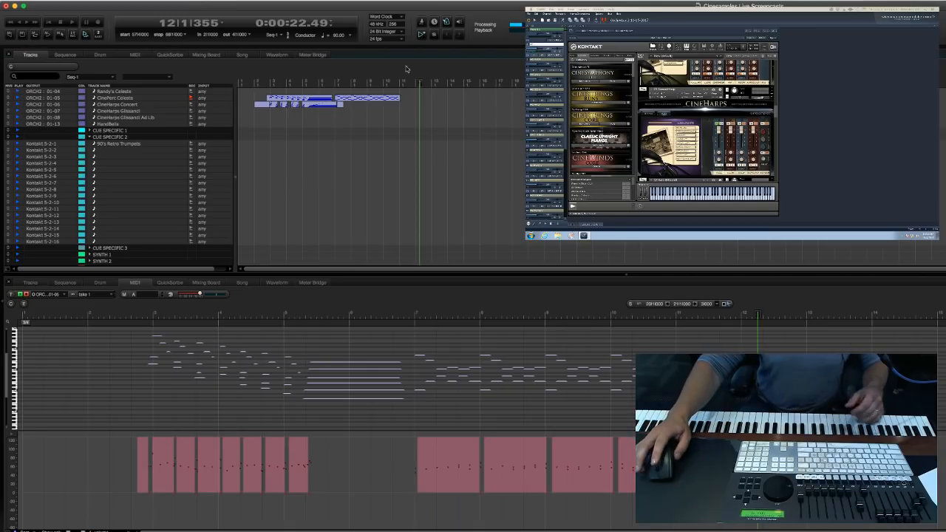
pyautogui.click(119, 143)
pyautogui.press('KP_Decimal')
pyautogui.write('10')
pyautogui.press('Return')
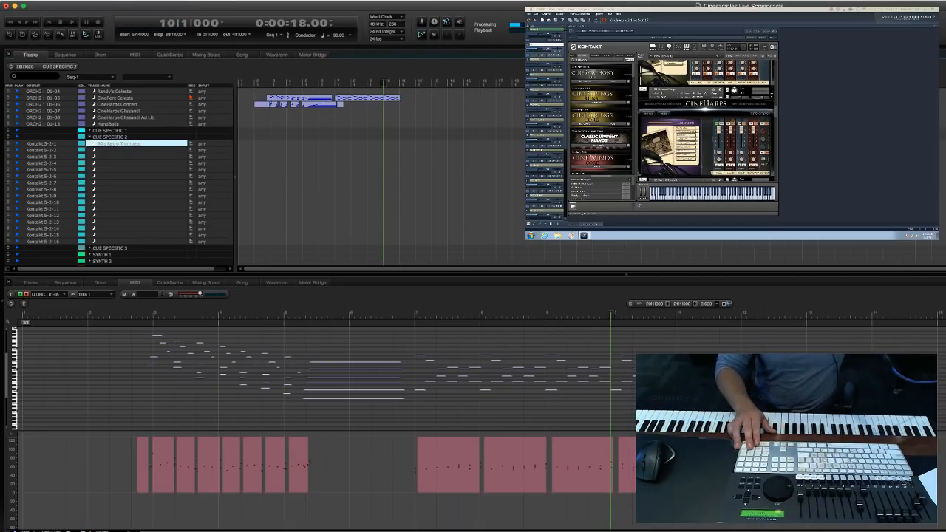
# Record a continuation of the celeste part on CinePerc Celeste, starting from measure 10 and stopping at about measure 20.
pyautogui.press('space')
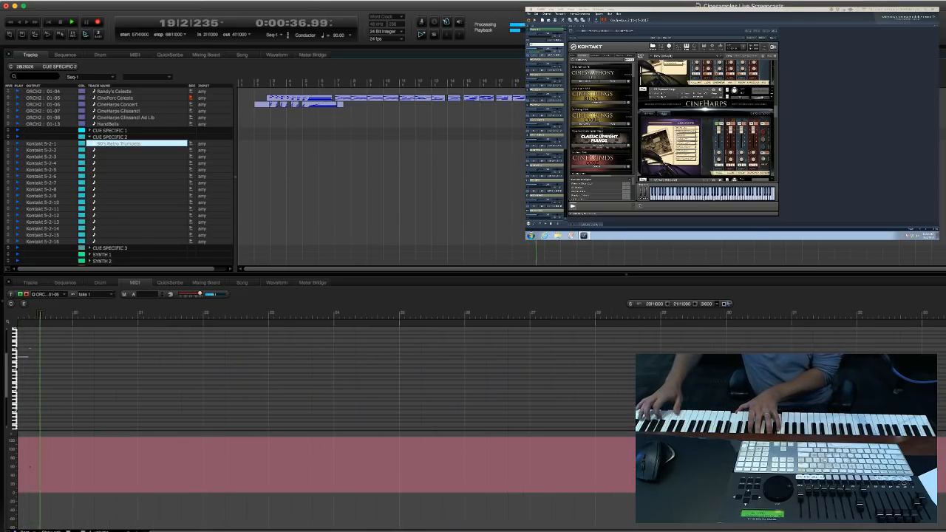
pyautogui.scroll(3, 488, 168)
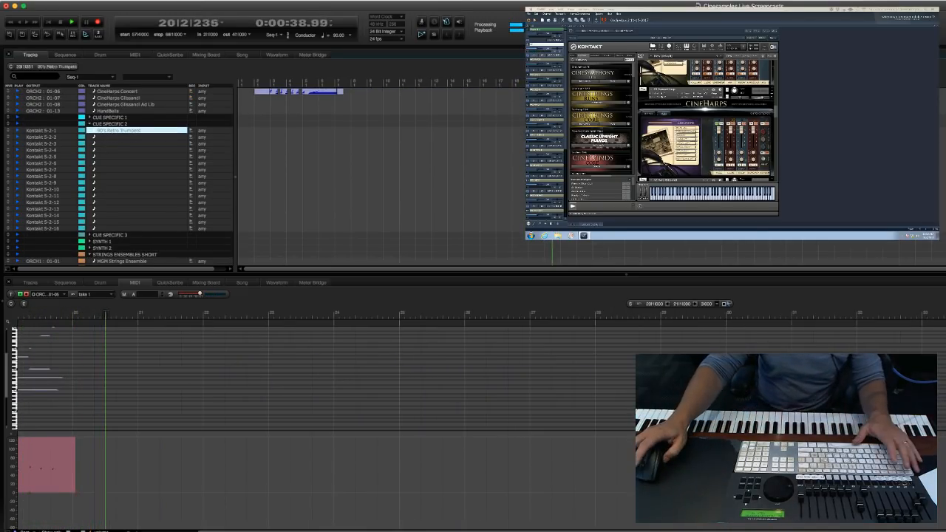
pyautogui.click(485, 126)
pyautogui.hscroll(-10, 289, 354)
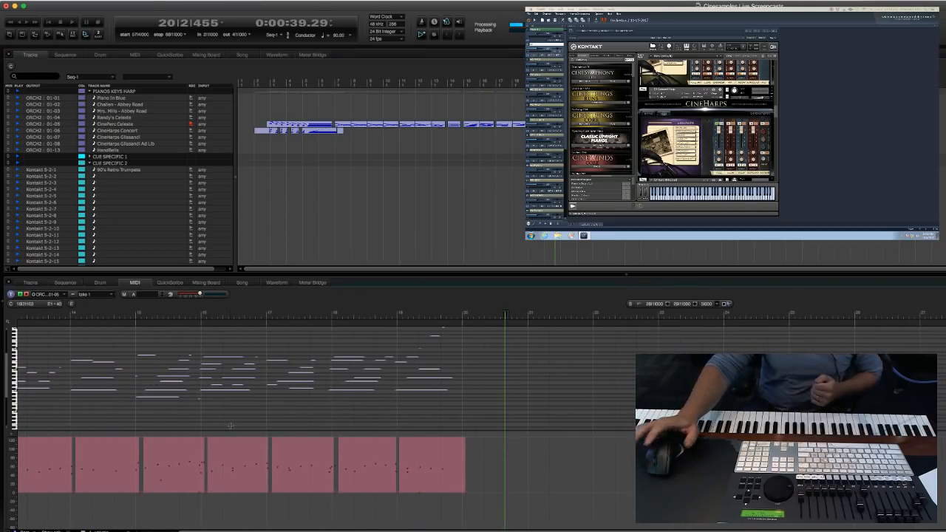
# Play back the new celeste passage, select its notes from measure 14 onward in the MIDI editor and quantize them.
pyautogui.press('KP_Decimal')
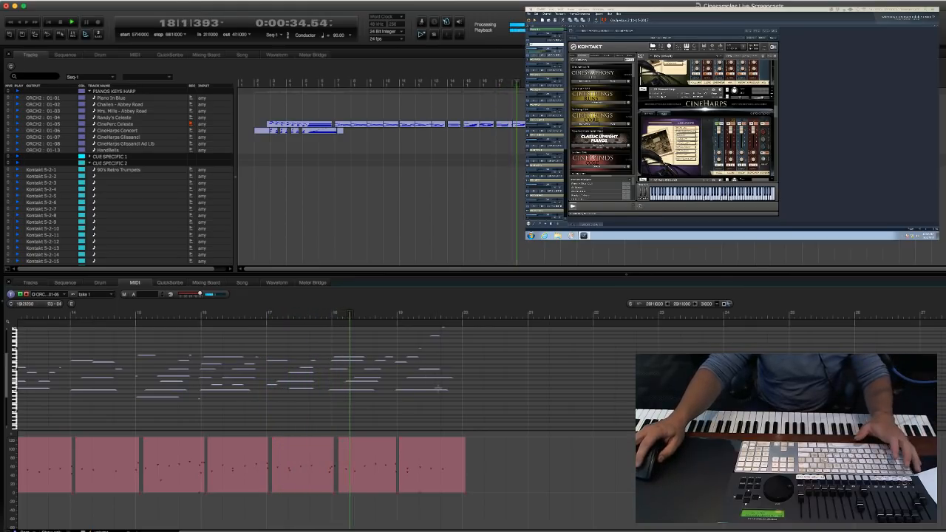
pyautogui.press('space')
pyautogui.moveTo(380, 419); pyautogui.dragTo(546, 362)
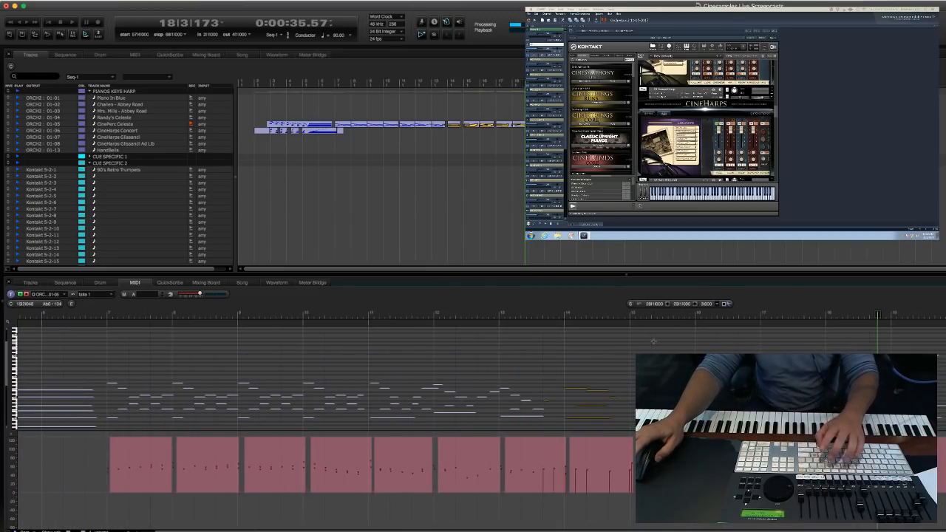
pyautogui.hotkey('alt', '0')
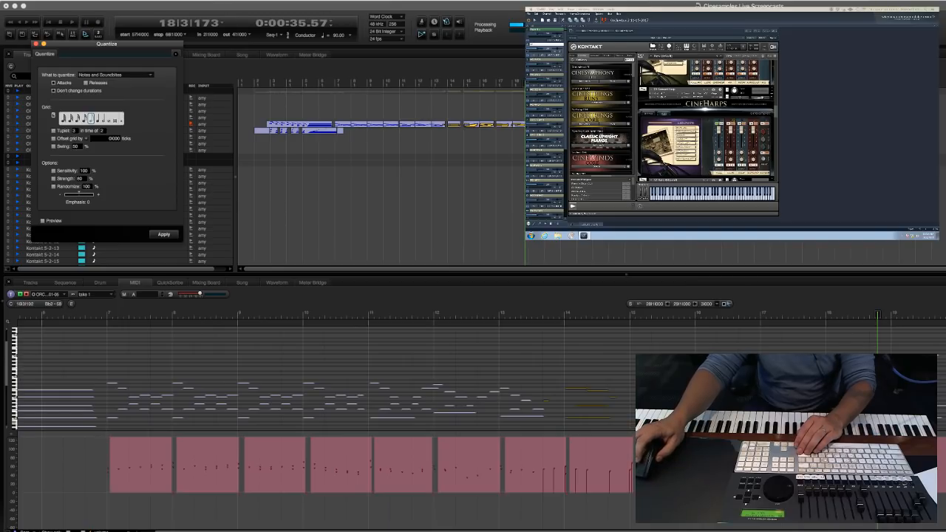
pyautogui.press('Return')
# Play back the quantized celeste passage from measure 14.
pyautogui.press('KP_Decimal')
pyautogui.write('14')
pyautogui.press('Return')
pyautogui.press('Return')
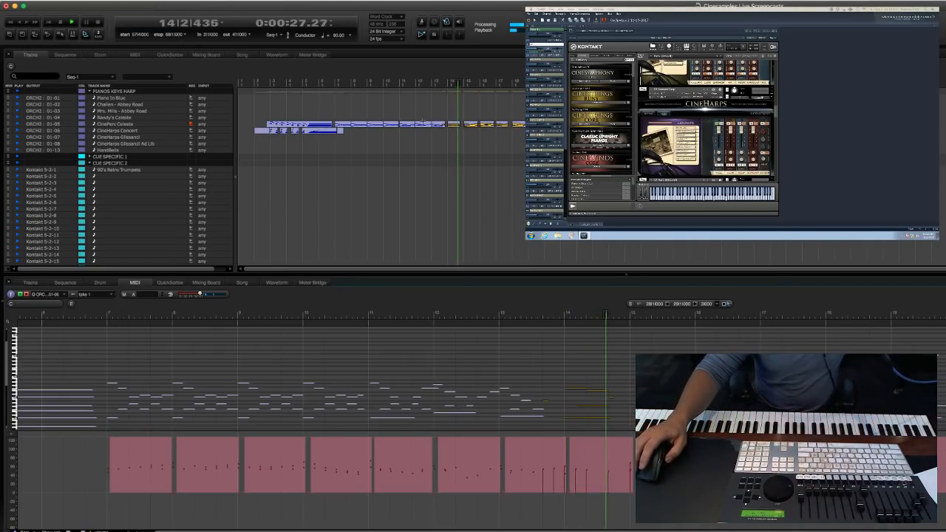
# Record a rising controller ride on the CinePerc Celeste track, starting from measure 2 and stopping in measure 5.
pyautogui.click(431, 221)
pyautogui.press('KP_Decimal')
pyautogui.write('2')
pyautogui.press('Return')
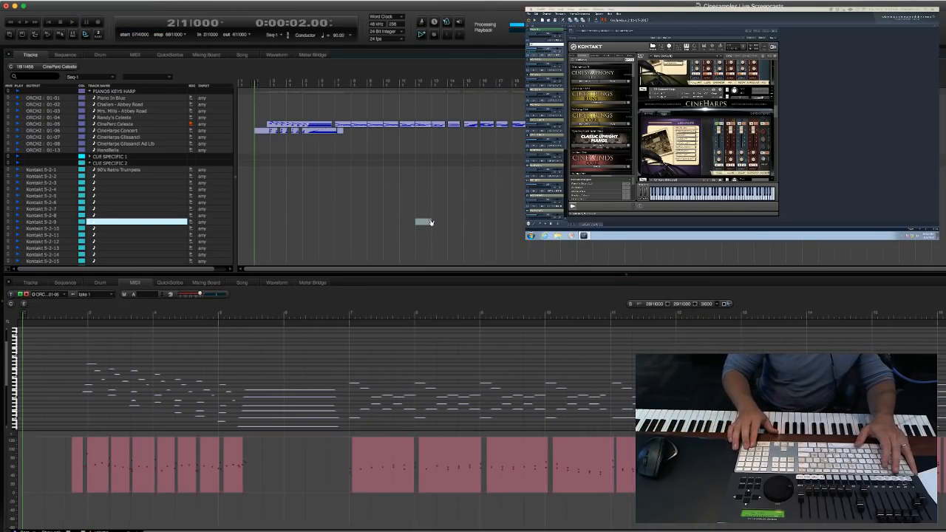
pyautogui.press('KP_3')
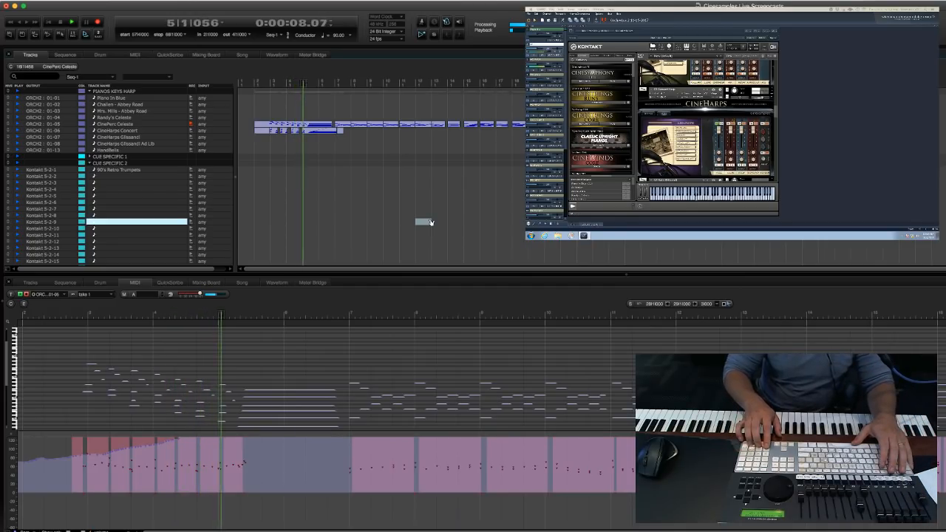
pyautogui.press('space')
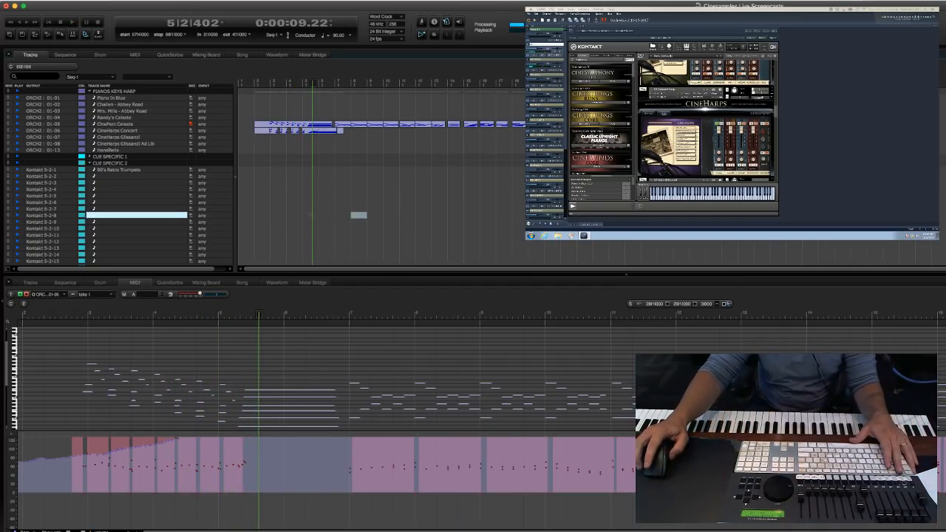
# Copy the celeste notes from measure 7 onward to the CineHarps Concert track and play them back from measure 7.
pyautogui.click(310, 133)
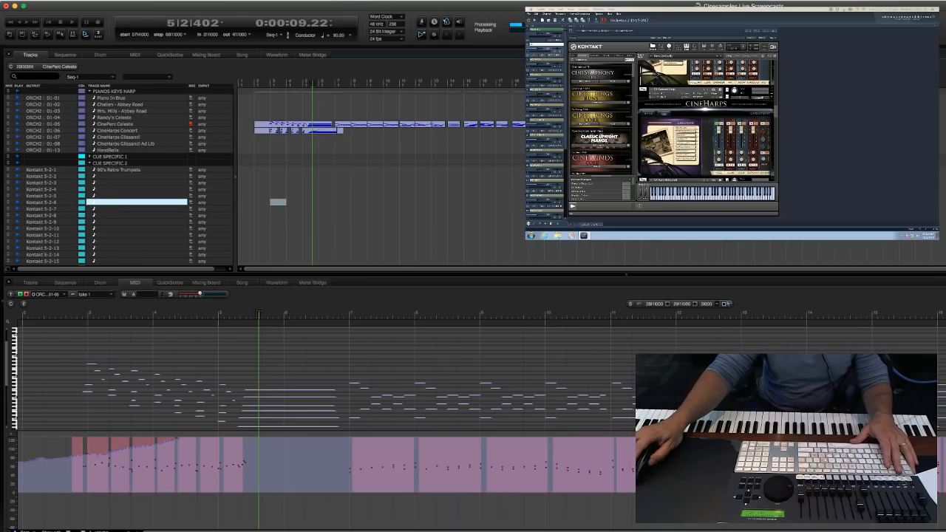
pyautogui.moveTo(349, 126); pyautogui.dragTo(342, 132)
pyautogui.press('space')
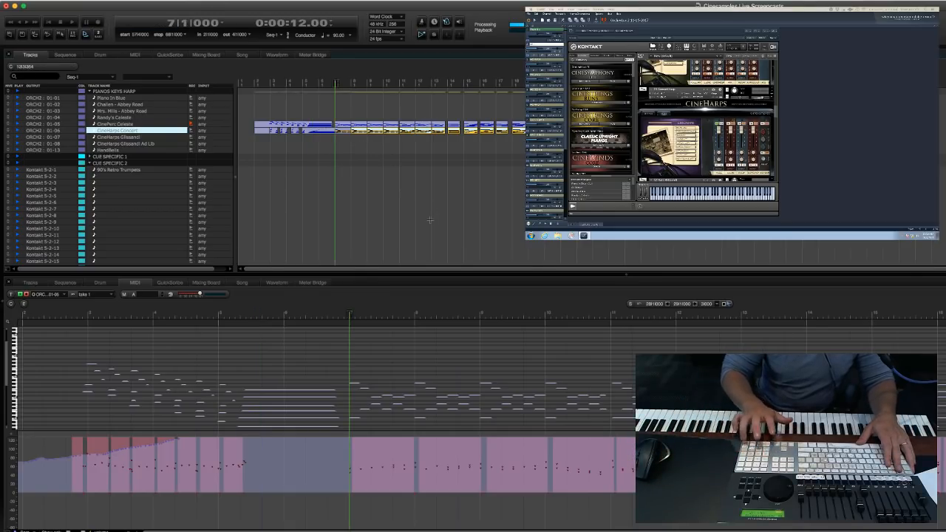
pyautogui.doubleClick(343, 131)
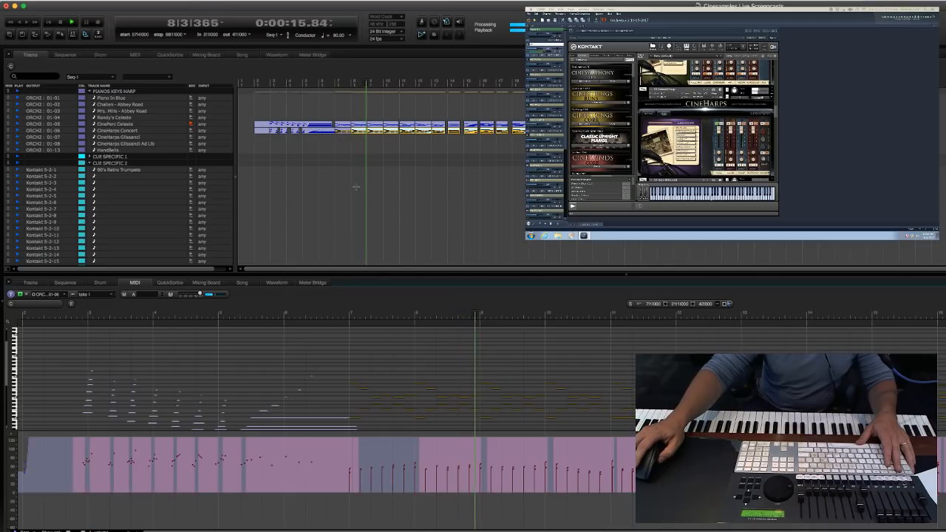
# Deselect the copied harp notes, record-arm the HandBells track and move the playhead to measure 6.
pyautogui.click(309, 197)
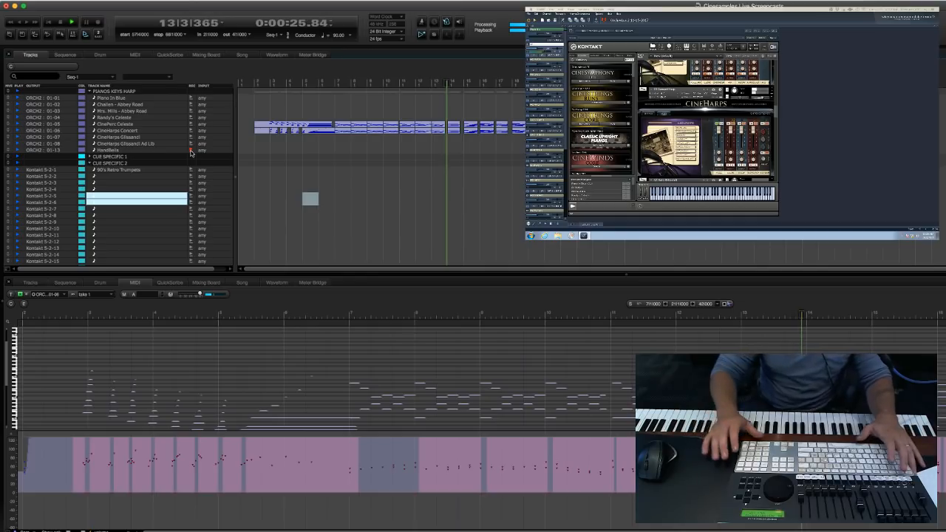
pyautogui.write('6')
pyautogui.press('Return')
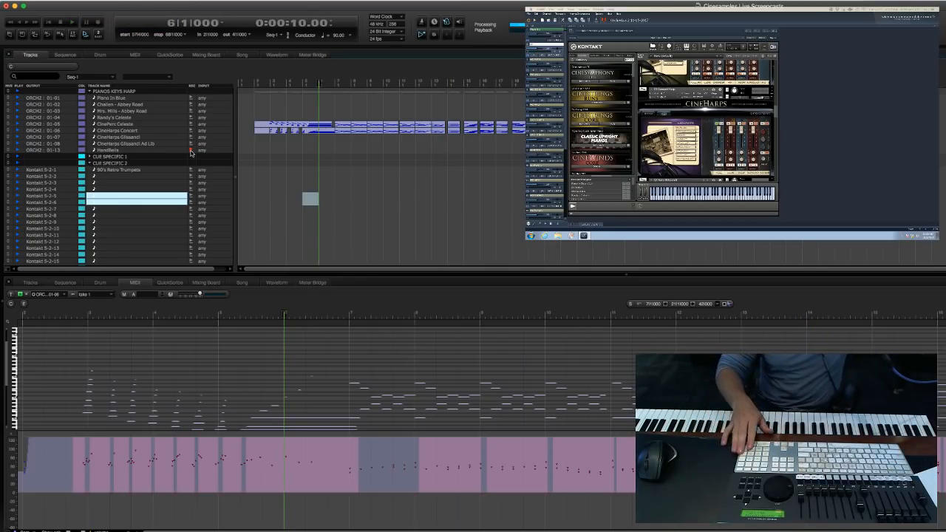
# Record a handbell part on the armed HandBells track, starting from measure 6 and stopping at about measure 20.
pyautogui.press('space')
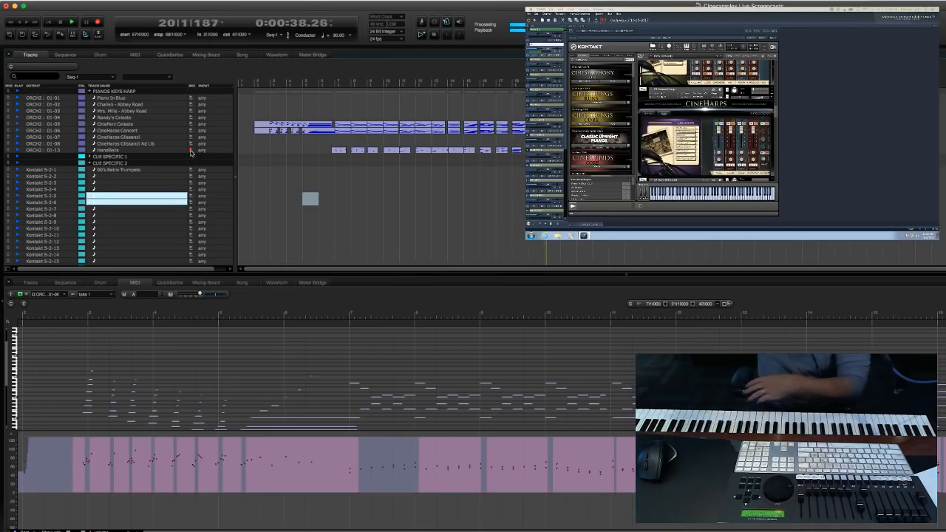
pyautogui.scroll(-1, 445, 199)
pyautogui.click(446, 199)
pyautogui.press('space')
# Return the playhead to measure 6 and bring the handbells instrument into view in the Kontakt rack.
pyautogui.press('KP_Decimal')
pyautogui.write('6')
pyautogui.press('Return')
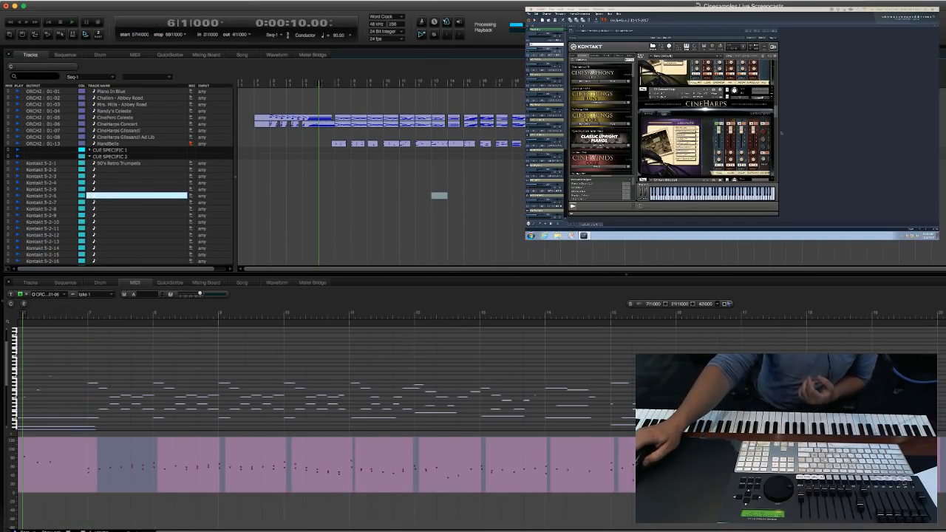
pyautogui.click(776, 116)
pyautogui.moveTo(776, 120); pyautogui.dragTo(769, 198)
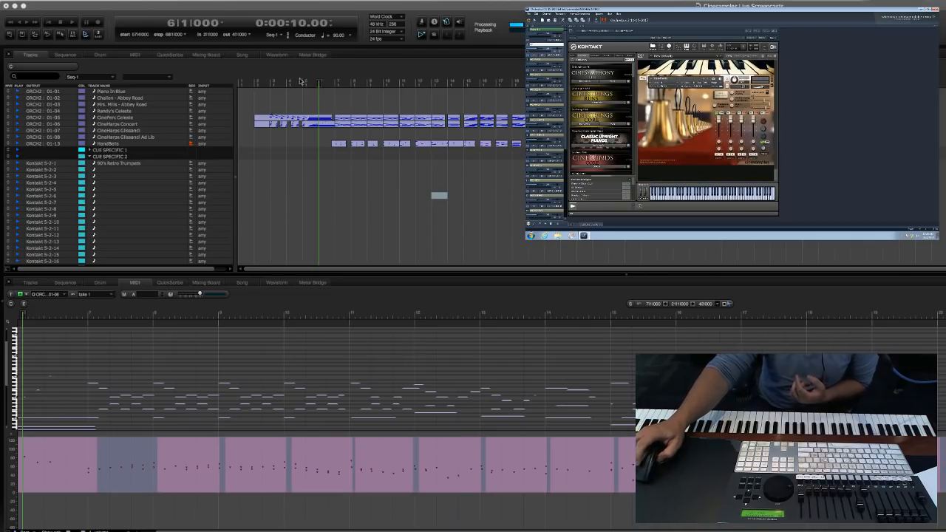
# Record-arm the MGM Harmonics track among the long string ensembles.
pyautogui.moveTo(422, 233); pyautogui.dragTo(423, 234)
pyautogui.click(343, 229)
pyautogui.scroll(-12, 310, 199)
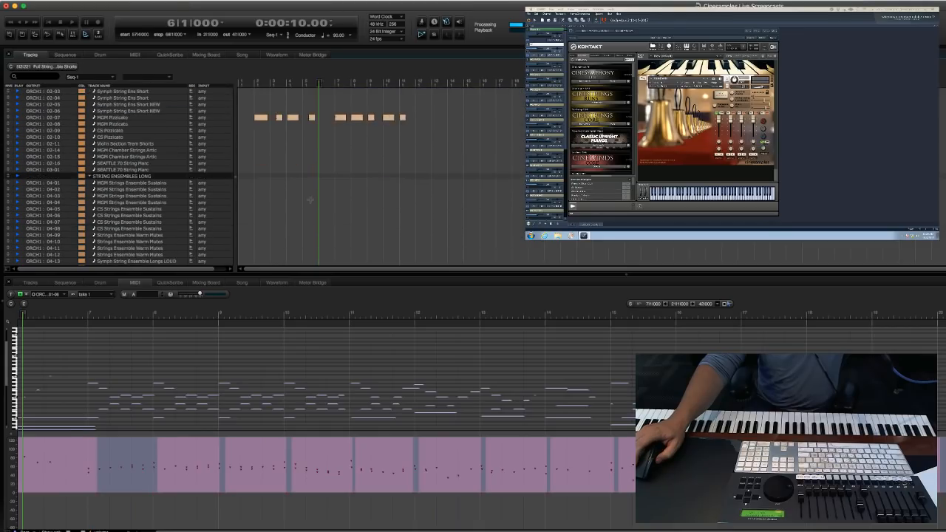
pyautogui.scroll(4, 311, 199)
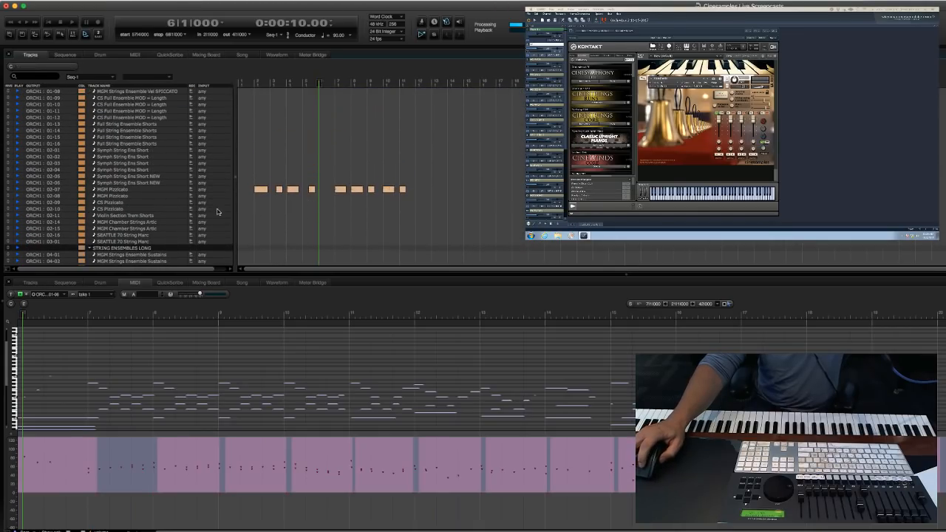
pyautogui.scroll(-5, 326, 208)
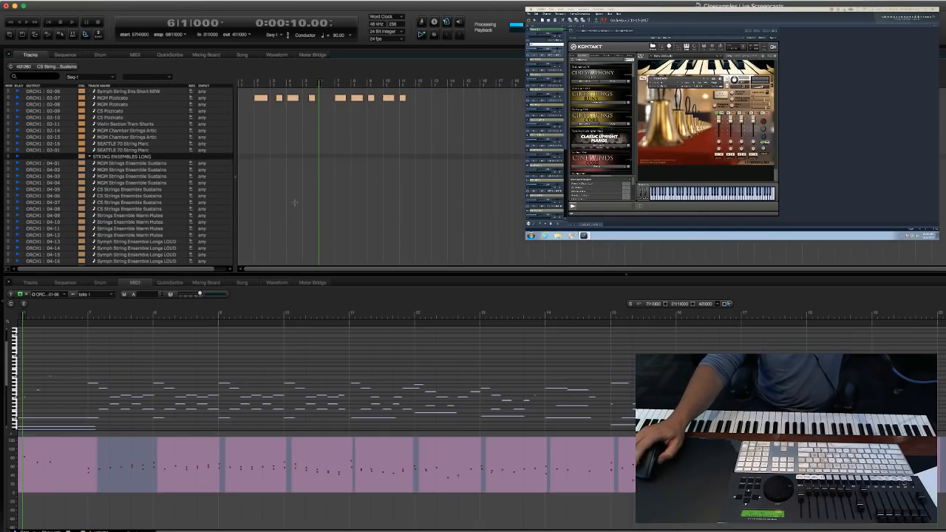
pyautogui.scroll(-8, 294, 202)
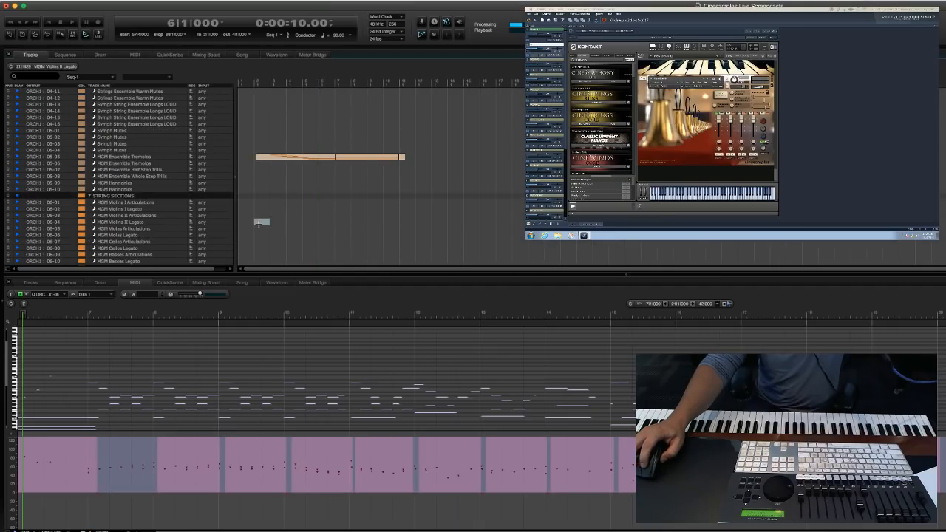
pyautogui.click(258, 223)
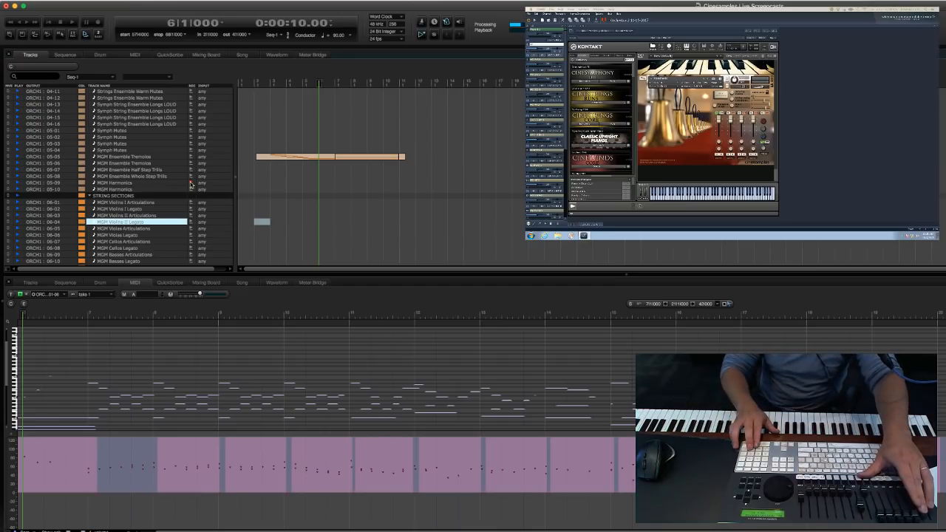
# Try a short take on the armed MGM Harmonics track from measure 6, undo it and return the playhead to measure 6.
pyautogui.hotkey('shift', 'space')
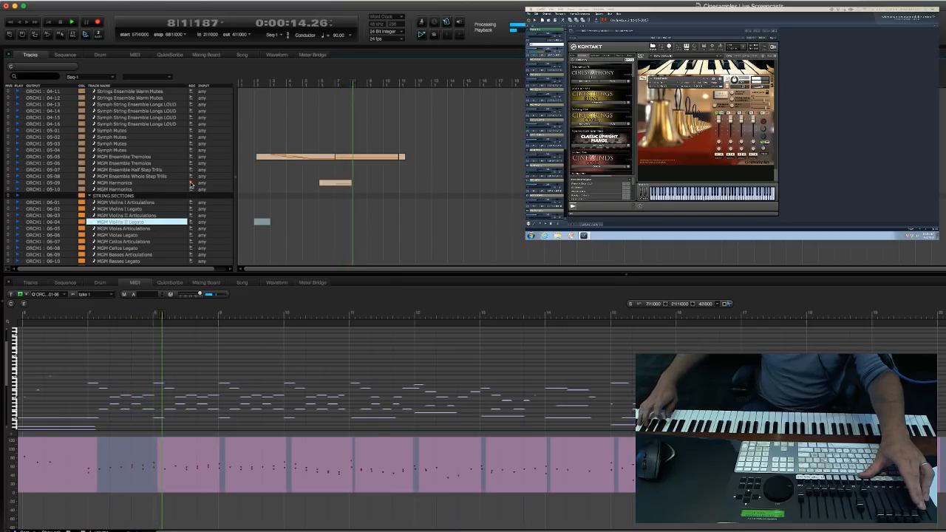
pyautogui.press('space')
pyautogui.press('super+z')
pyautogui.press('KP_Decimal')
pyautogui.write('6')
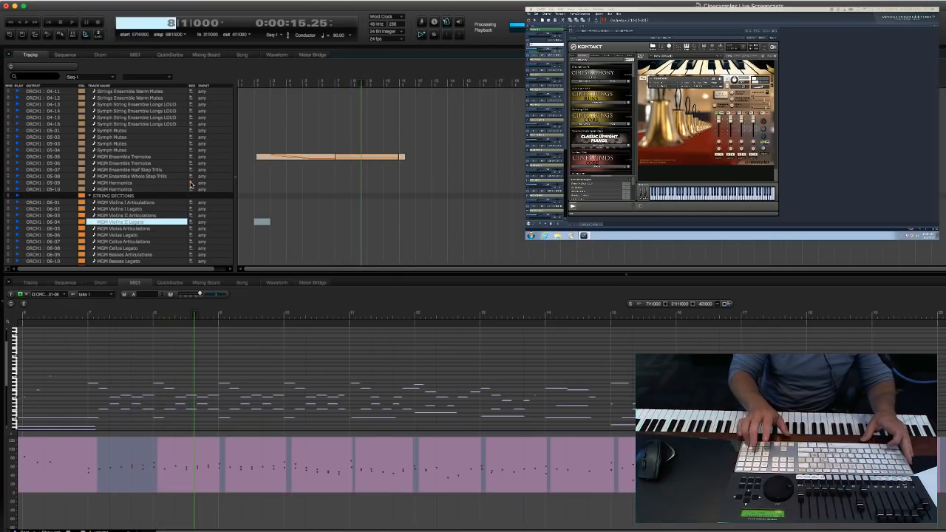
pyautogui.press('Return')
# Record a harmonics take from measure 6 to about measure 13, try deleting its ending and move the playhead to measure 12.
pyautogui.press('KP_3')
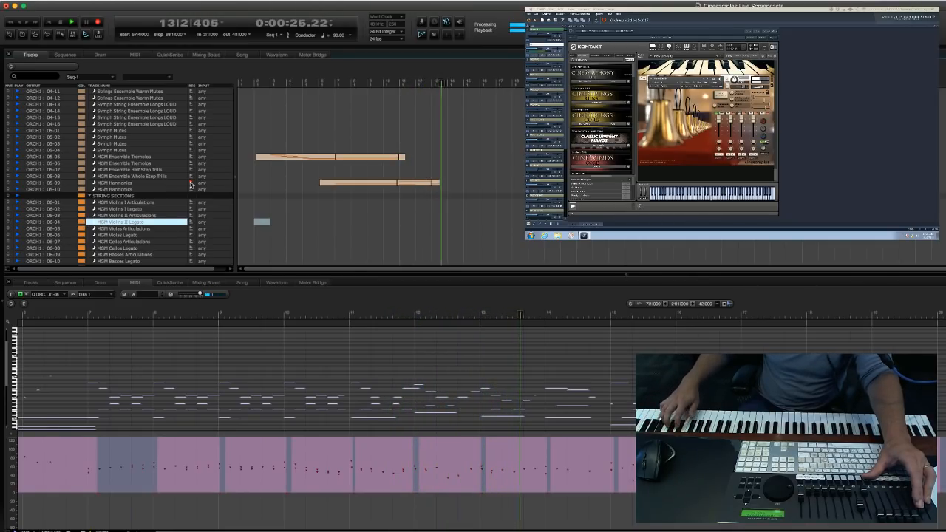
pyautogui.press('space')
pyautogui.moveTo(463, 175); pyautogui.dragTo(428, 184)
pyautogui.press('BackSpace')
pyautogui.press('KP_Decimal')
pyautogui.write('1')
pyautogui.press('Return')
pyautogui.press('KP_Decimal')
pyautogui.write('12')
pyautogui.press('Return')
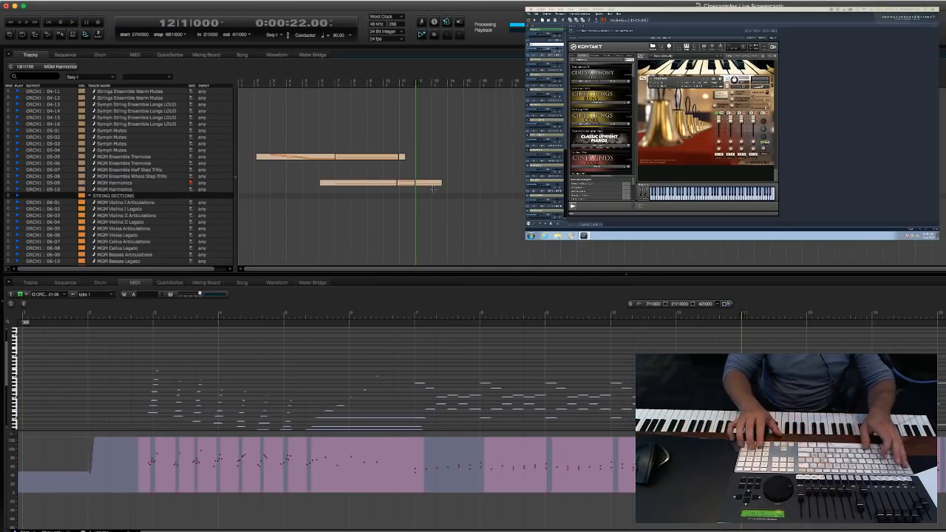
# Undo the last edit and delete the whole take on the MGM Harmonics track.
pyautogui.press('super+z')
pyautogui.moveTo(496, 175); pyautogui.dragTo(316, 186)
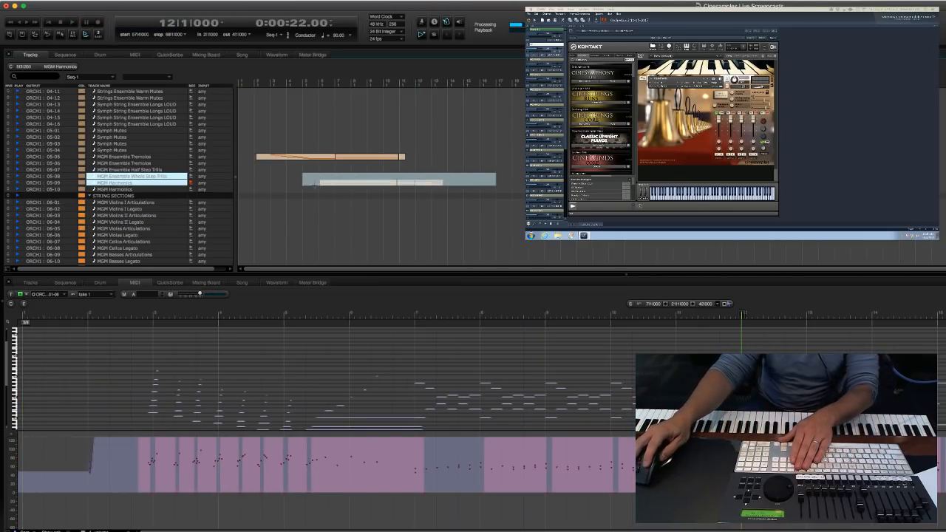
pyautogui.press('BackSpace')
# Record a new MGM Harmonics part from measure 6, stopping at about measure 11.
pyautogui.press('KP_Decimal')
pyautogui.write('6')
pyautogui.press('Return')
pyautogui.press('space')
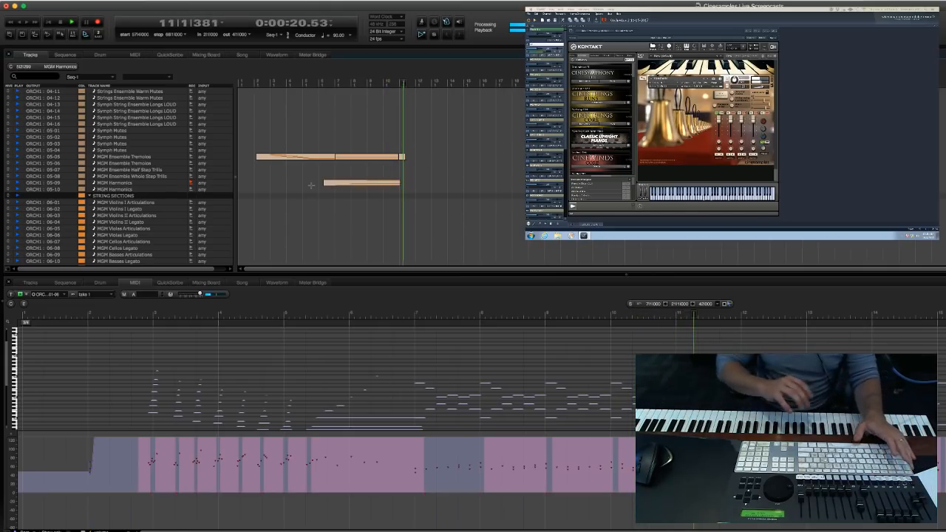
pyautogui.press('space')
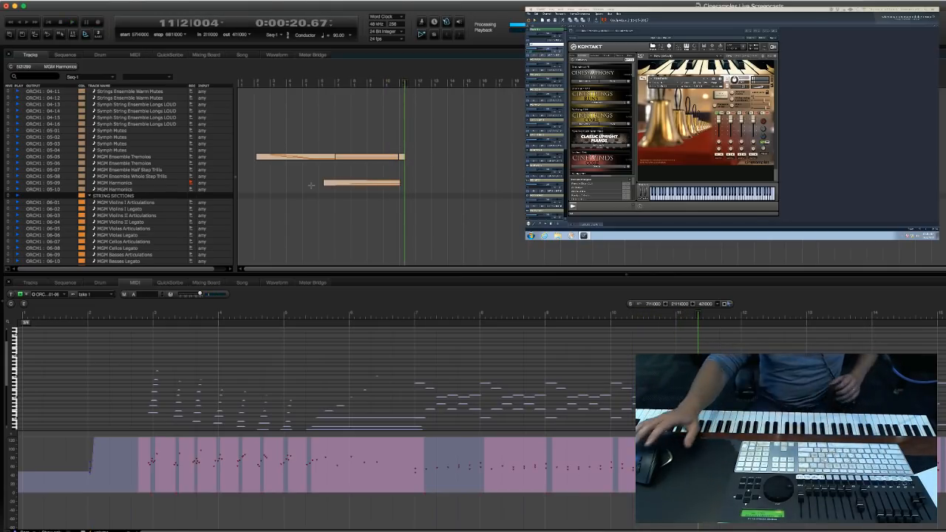
# Record-arm the MGM Oboe 2 Legato track in the wind sections to try out its sound.
pyautogui.click(493, 151)
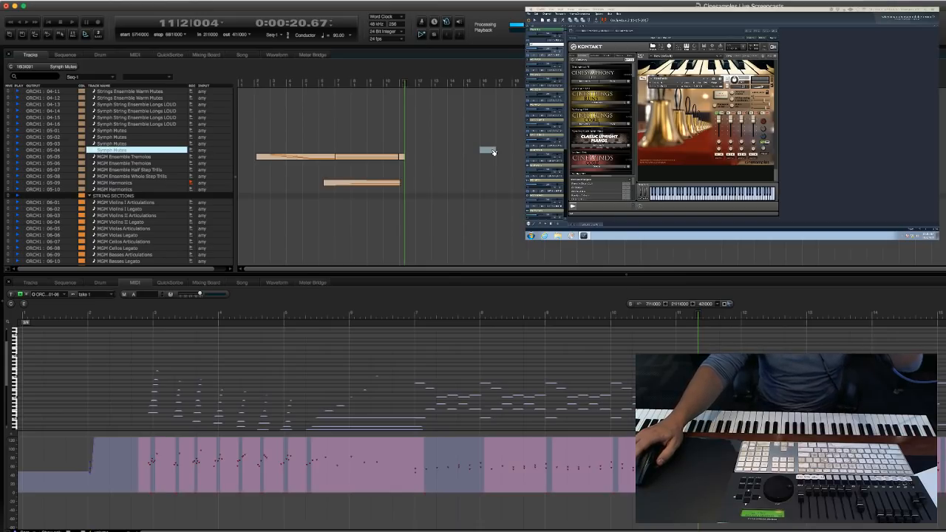
pyautogui.click(458, 182)
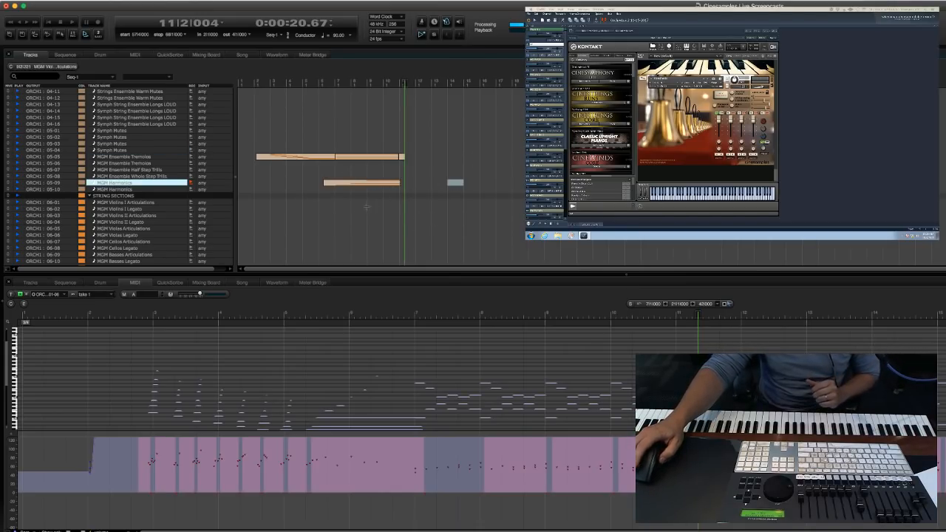
pyautogui.scroll(-2, 368, 205)
pyautogui.scroll(3, 452, 202)
pyautogui.scroll(-15, 369, 208)
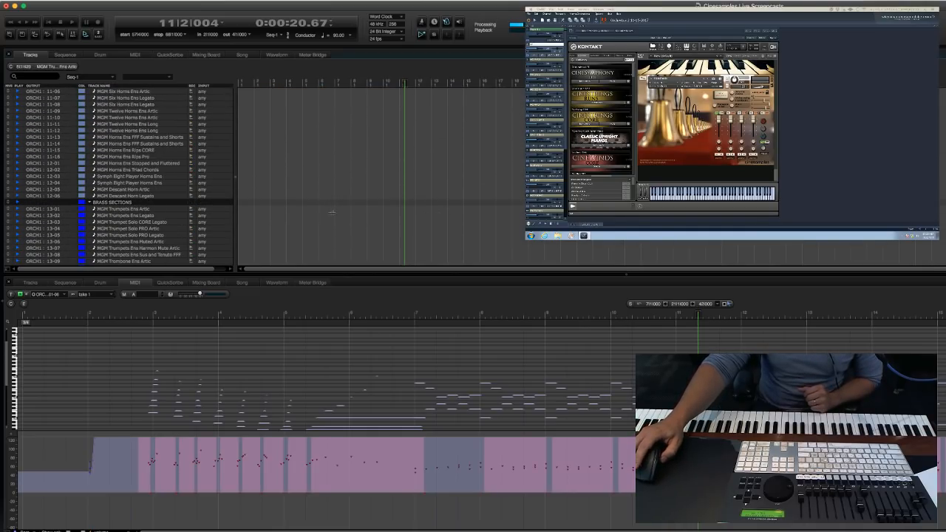
pyautogui.scroll(-10, 326, 212)
pyautogui.scroll(-10, 334, 208)
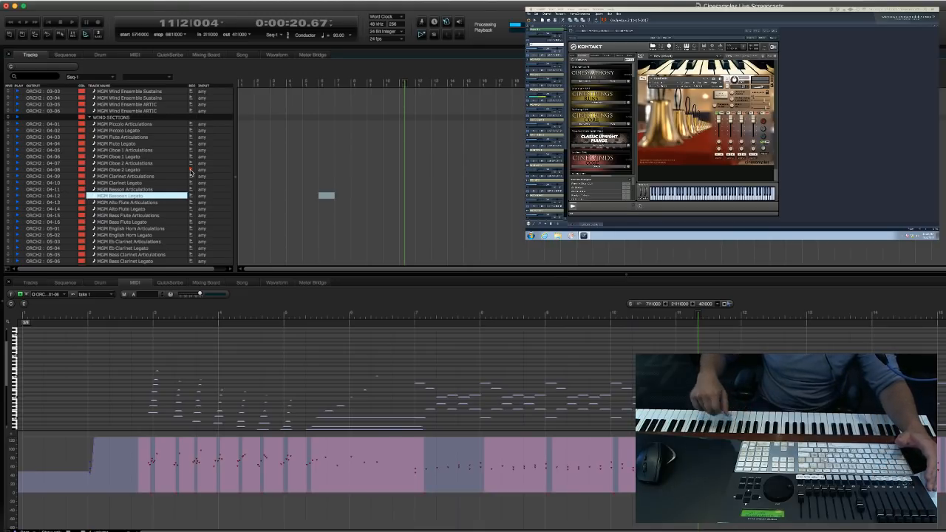
# Record-arm the MGM English Horn Legato track in place of the second oboe.
pyautogui.click(283, 200)
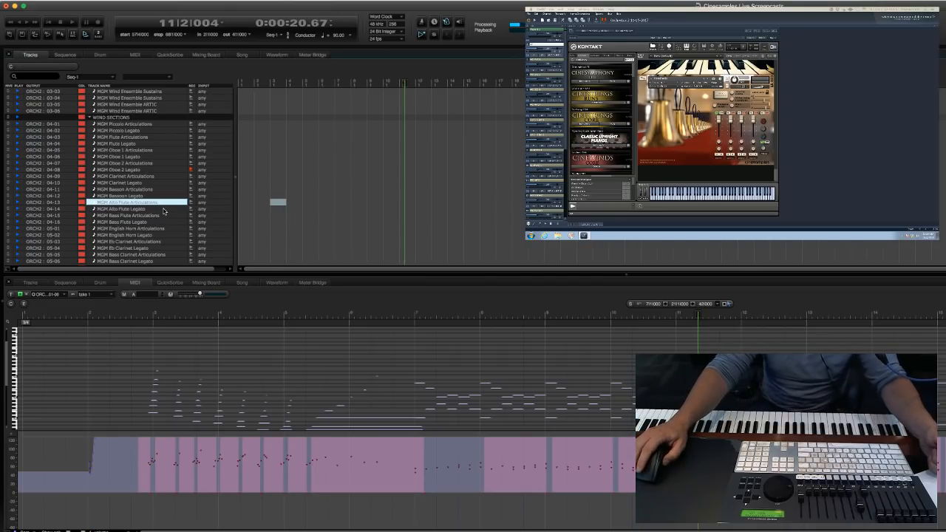
pyautogui.scroll(-5, 175, 209)
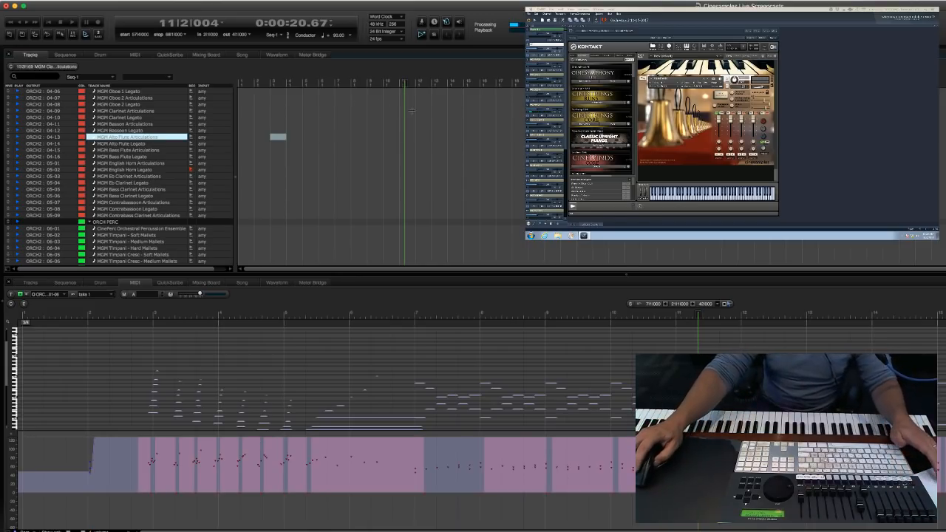
pyautogui.moveTo(615, 164); pyautogui.dragTo(612, 158)
pyautogui.scroll(-5, 613, 157)
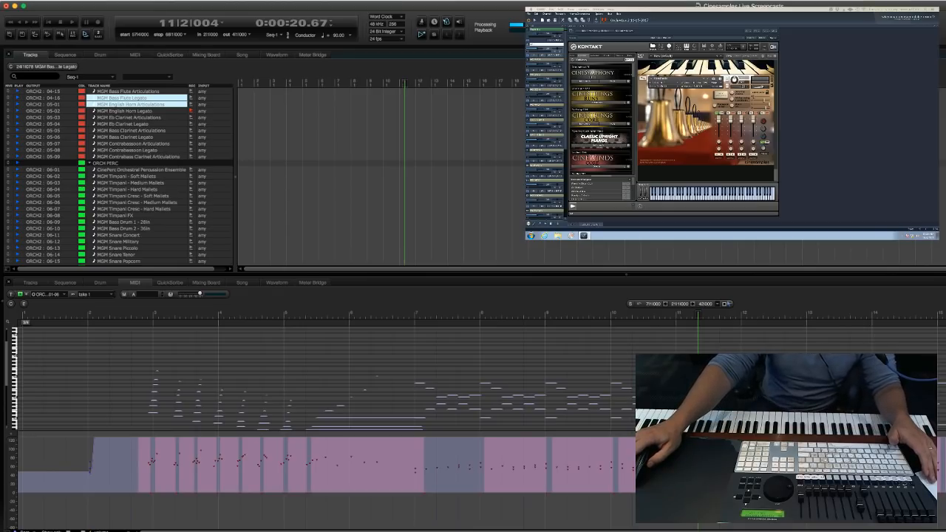
pyautogui.scroll(-5, 138, 189)
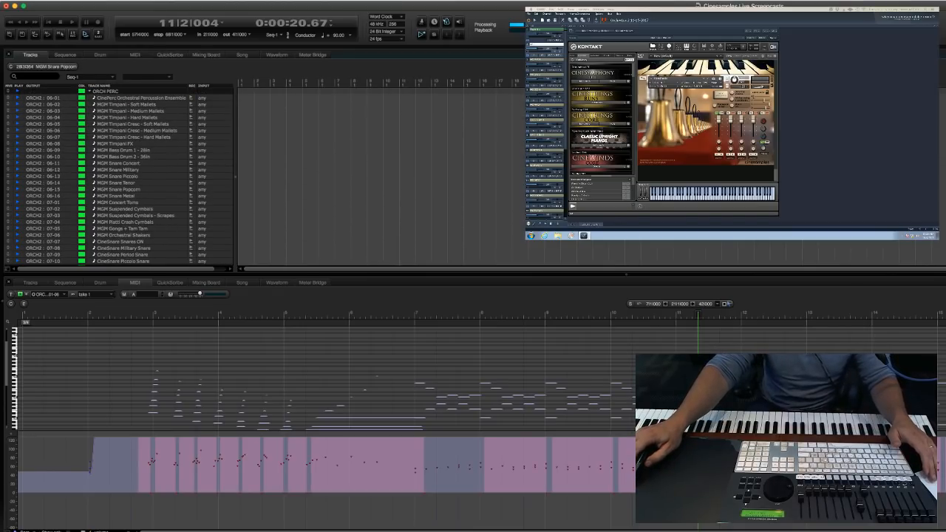
pyautogui.click(138, 189)
pyautogui.scroll(-3, 137, 189)
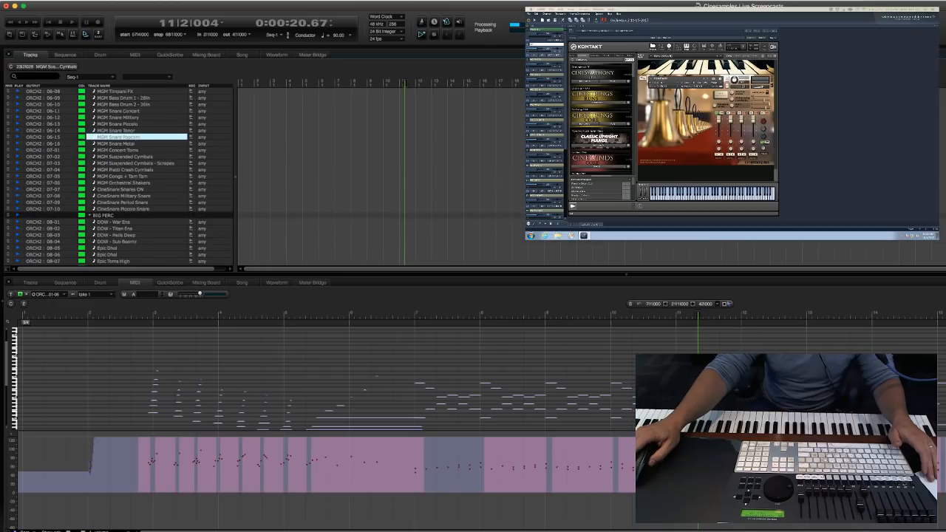
# Play the sketch from measure 10 to about measure 19 to rehearse the English horn line.
pyautogui.click(138, 176)
pyautogui.write('10')
pyautogui.press('Return')
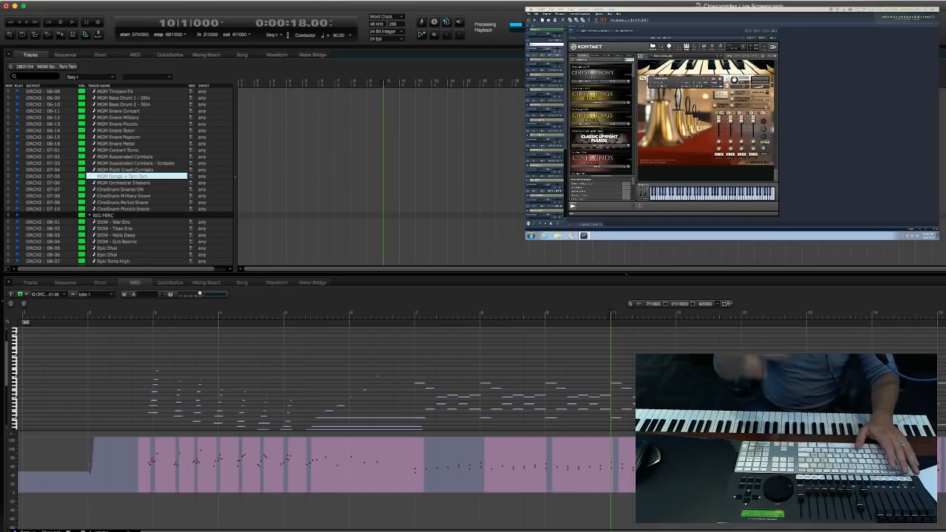
pyautogui.press('space')
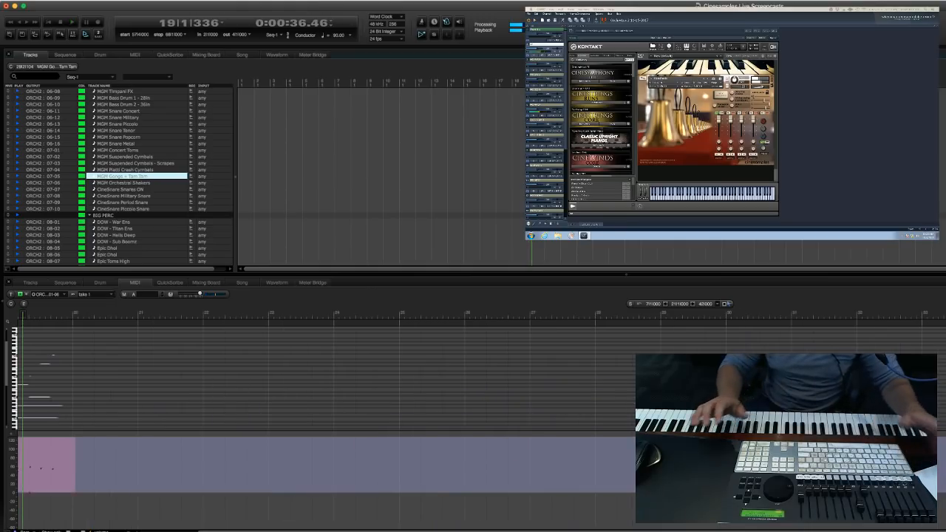
pyautogui.scroll(4, 118, 174)
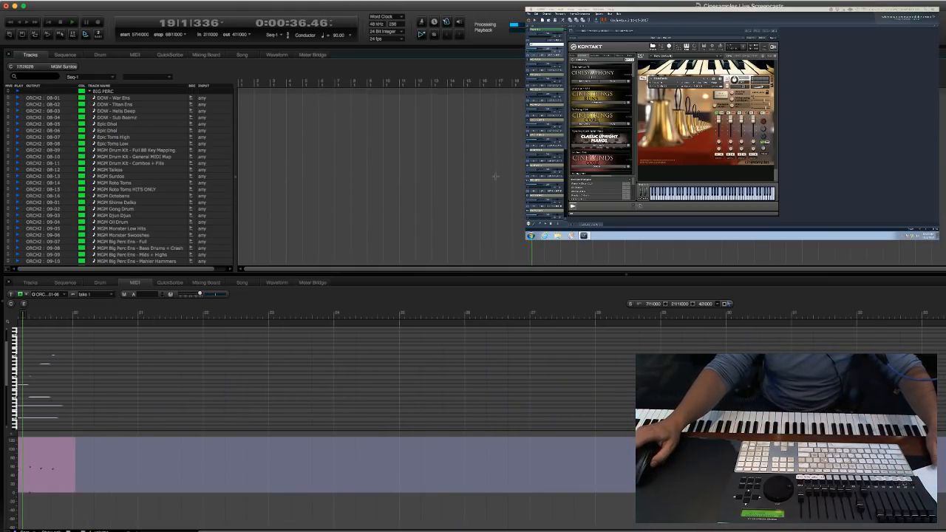
pyautogui.scroll(10, 118, 173)
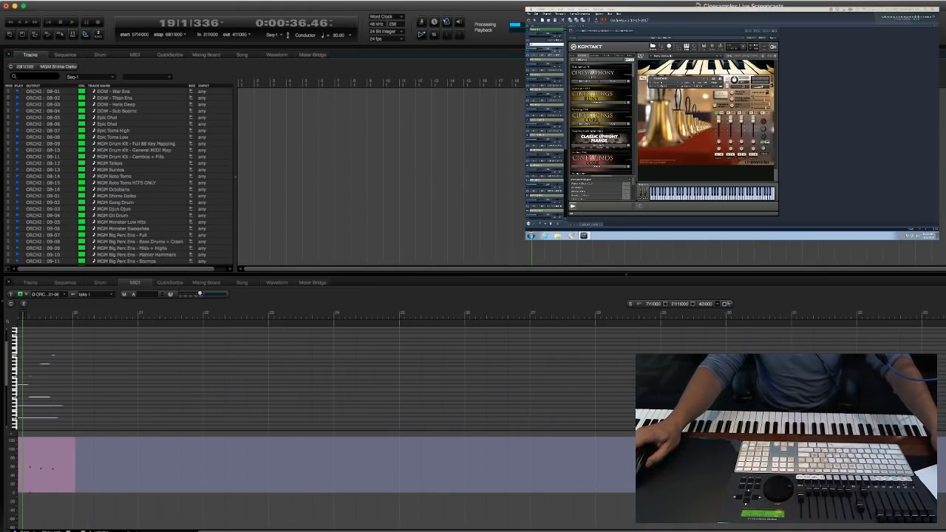
pyautogui.scroll(-8, 133, 174)
pyautogui.click(133, 170)
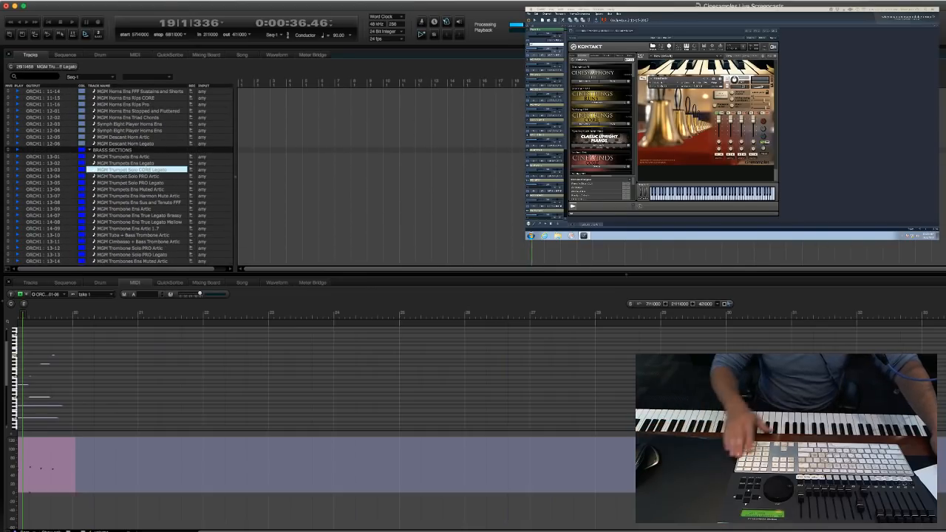
# Record an English horn part on the armed legato track, starting the playhead at measure 7 and stopping at about measure 18.
pyautogui.write('10')
pyautogui.press('Return')
pyautogui.moveTo(24, 351); pyautogui.dragTo(357, 343)
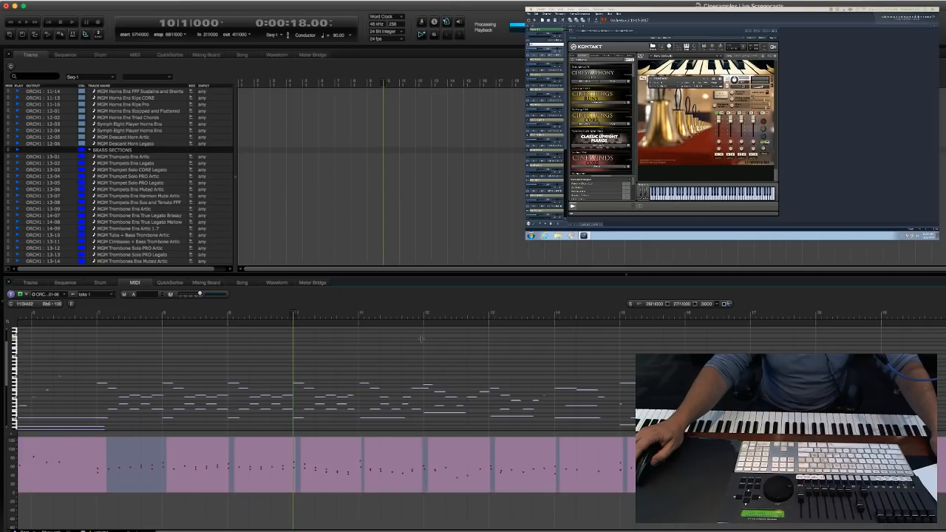
pyautogui.press('.')
pyautogui.write('7')
pyautogui.press('Return')
pyautogui.press('3')
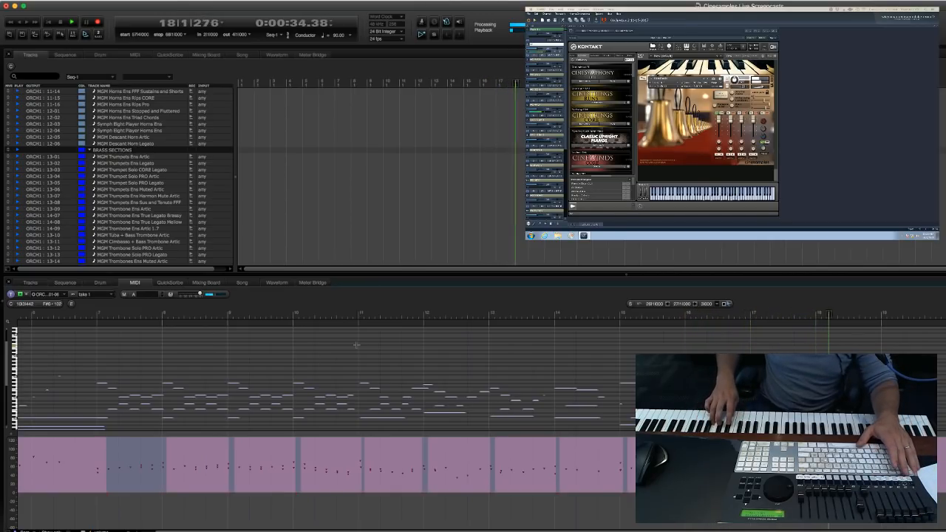
pyautogui.press('space')
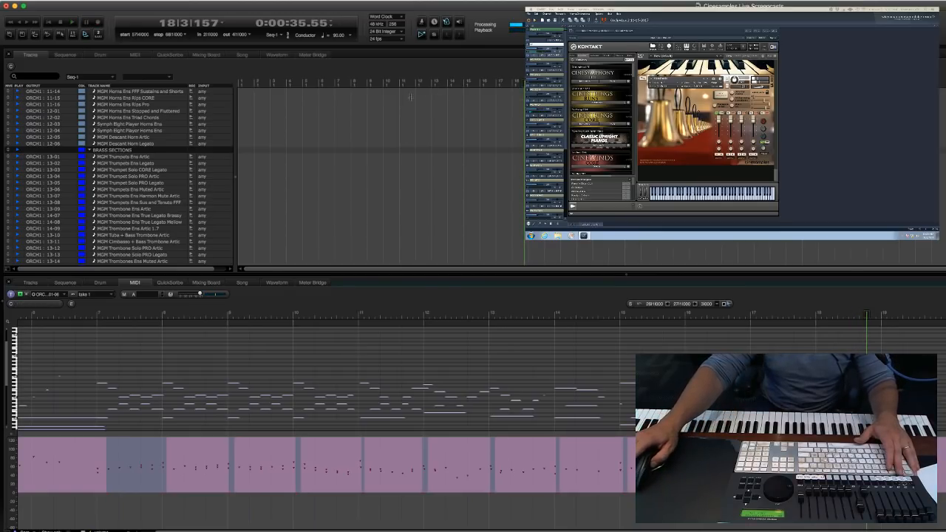
# Delete the recorded English horn notes from measure 15 onward.
pyautogui.scroll(-10, 428, 148)
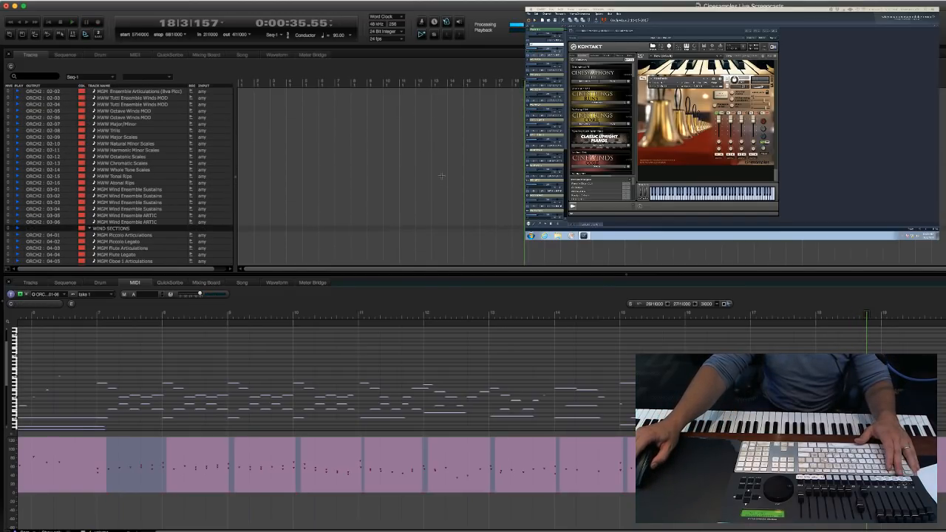
pyautogui.scroll(-12, 441, 175)
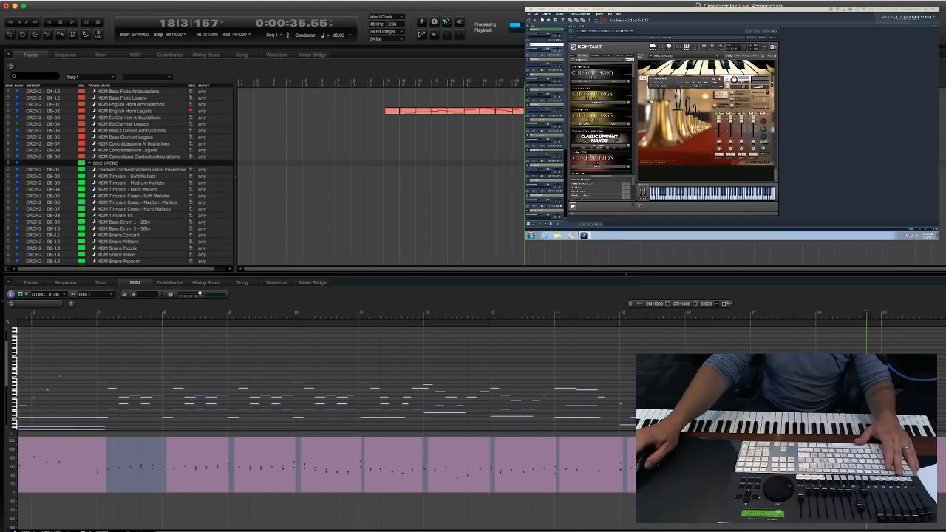
pyautogui.click(487, 109)
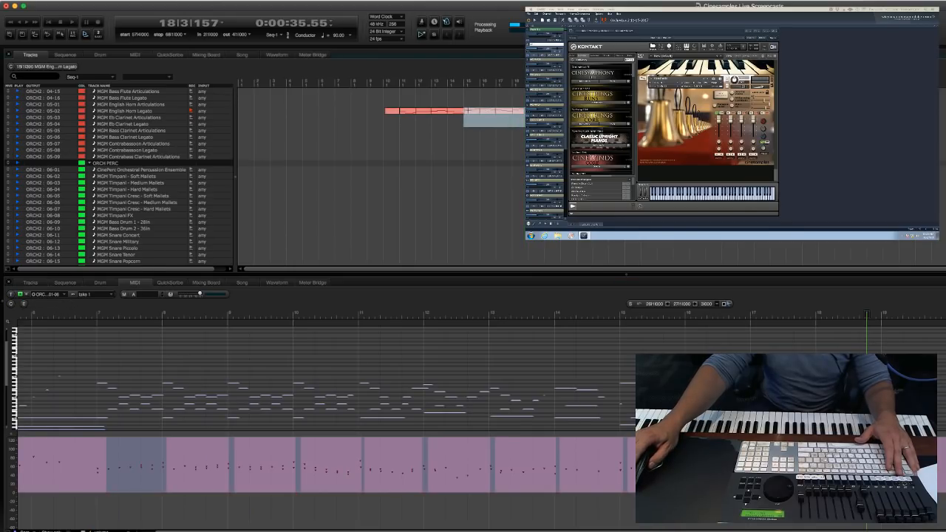
pyautogui.moveTo(464, 110); pyautogui.dragTo(541, 125)
pyautogui.press('Delete')
# Play back the trimmed English horn part from measure 11 to about measure 13 and clear the note selection.
pyautogui.press('.')
pyautogui.write('11')
pyautogui.press('Return')
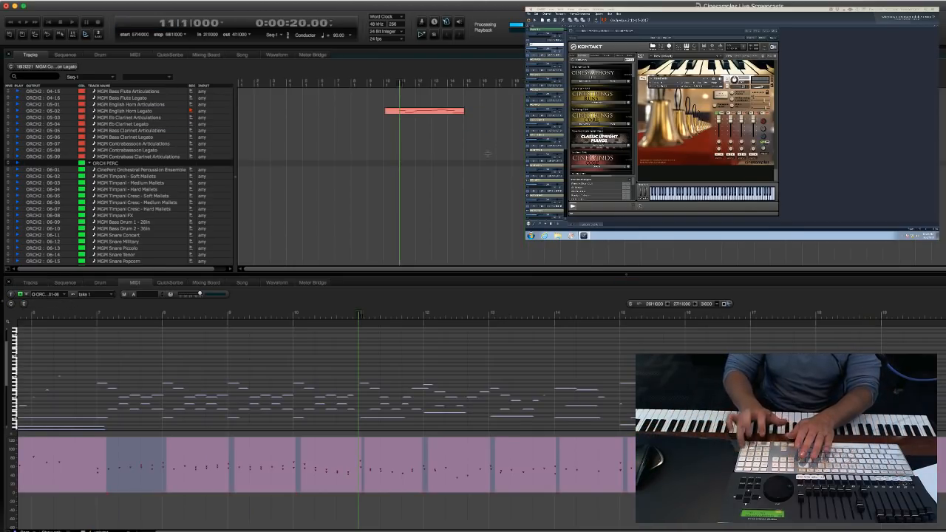
pyautogui.press('space')
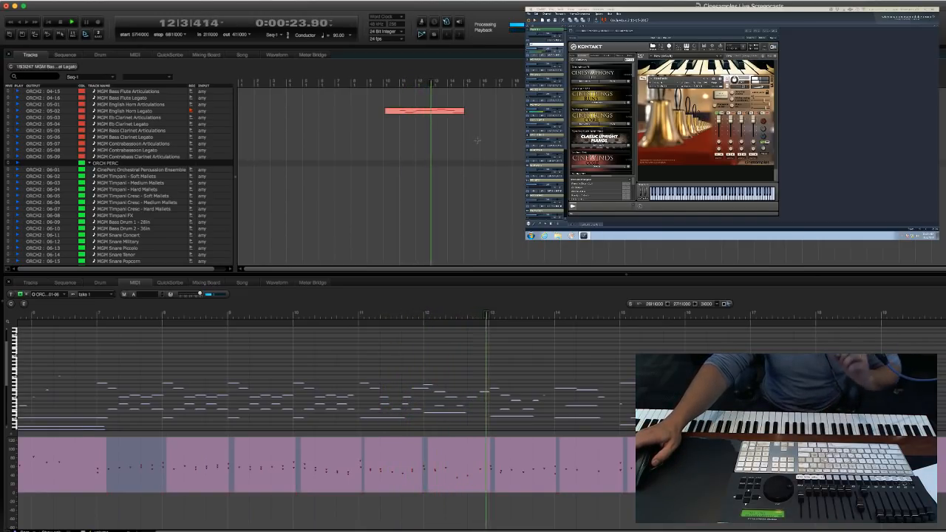
pyautogui.click(507, 139)
pyautogui.press('space')
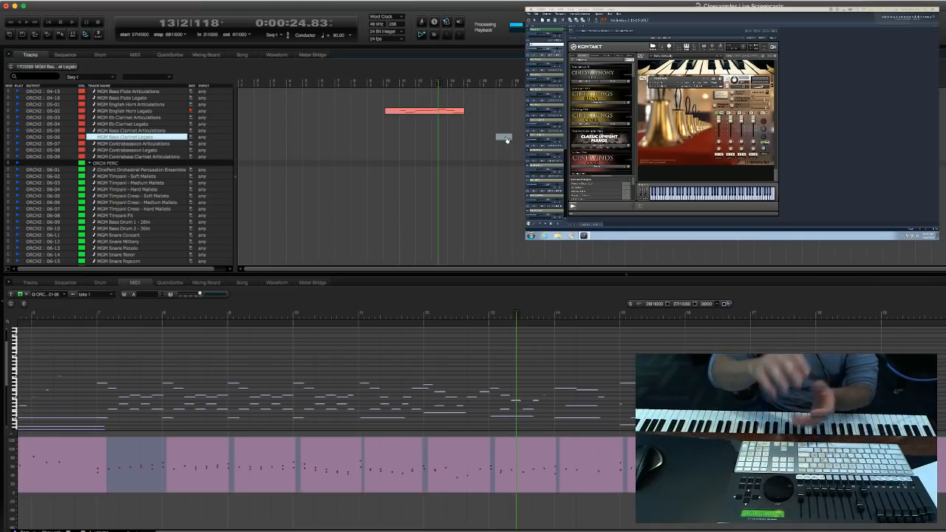
# Restore the deleted English horn notes from measure 15 onward and shorten the long note in measure 12.
pyautogui.click(515, 142)
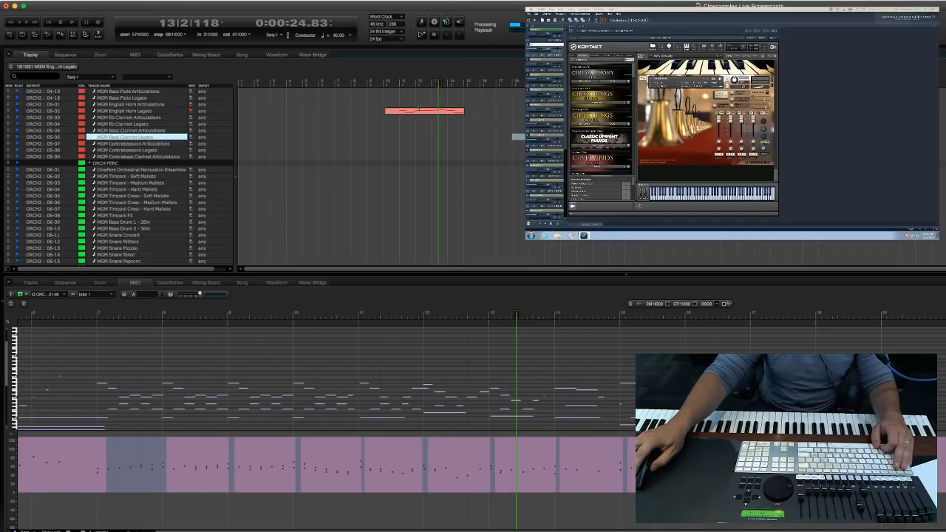
pyautogui.click(422, 112)
pyautogui.click(474, 406)
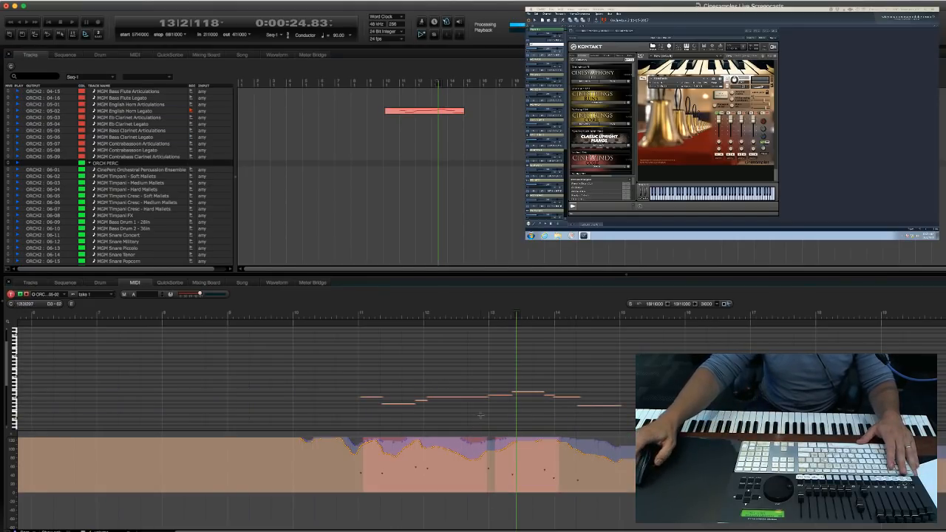
pyautogui.click(487, 398)
pyautogui.press('super+z')
pyautogui.press('super+z')
pyautogui.press('super+z')
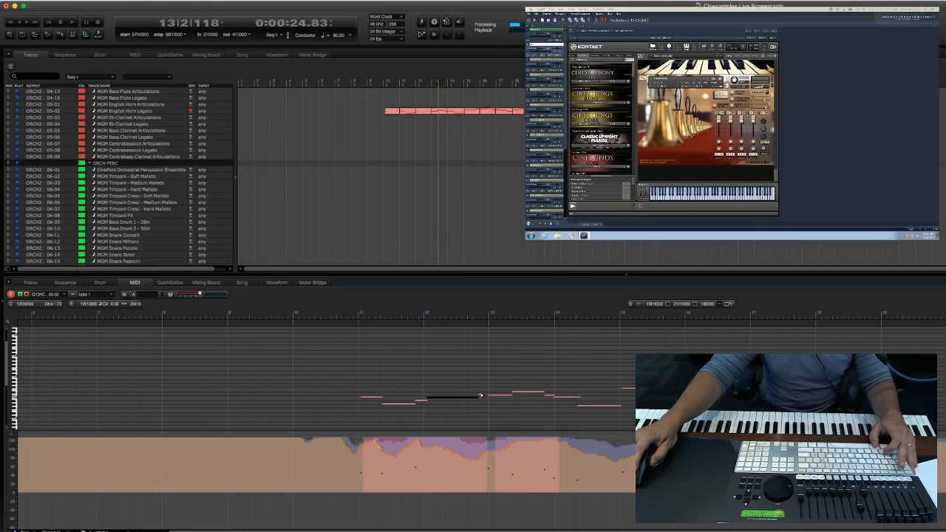
pyautogui.press('super+z')
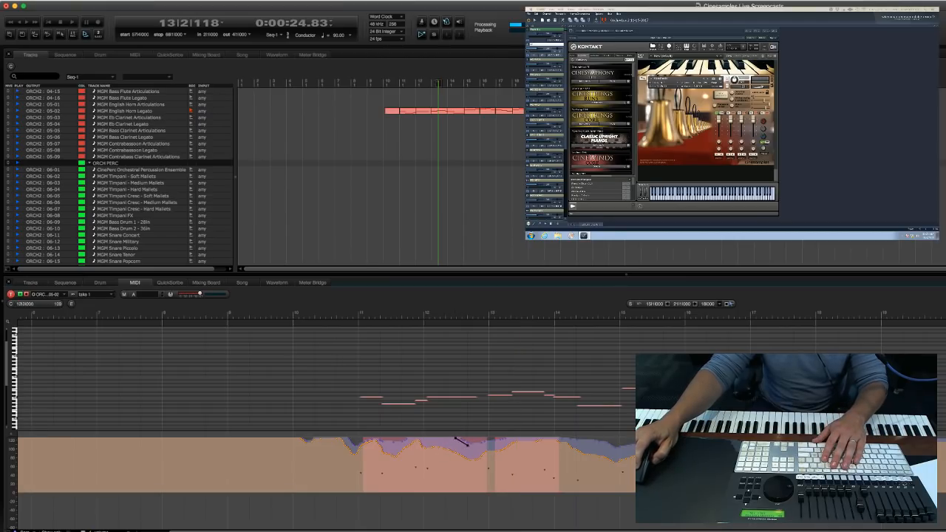
# Draw a falling volume ramp near the end of measure 12 in the English horn part and play back from measure 11.
pyautogui.moveTo(486, 460); pyautogui.dragTo(491, 439)
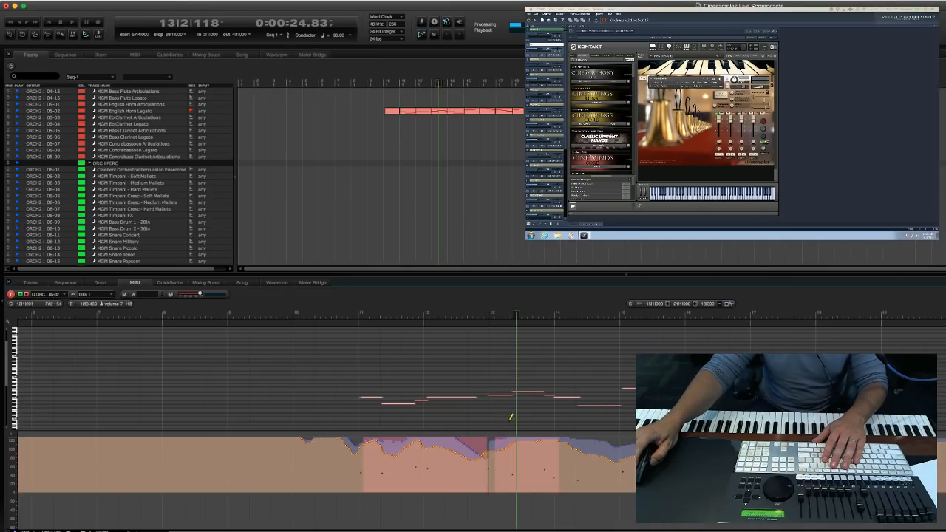
pyautogui.press('KP_Decimal')
pyautogui.write('11')
pyautogui.press('Return')
pyautogui.press('space')
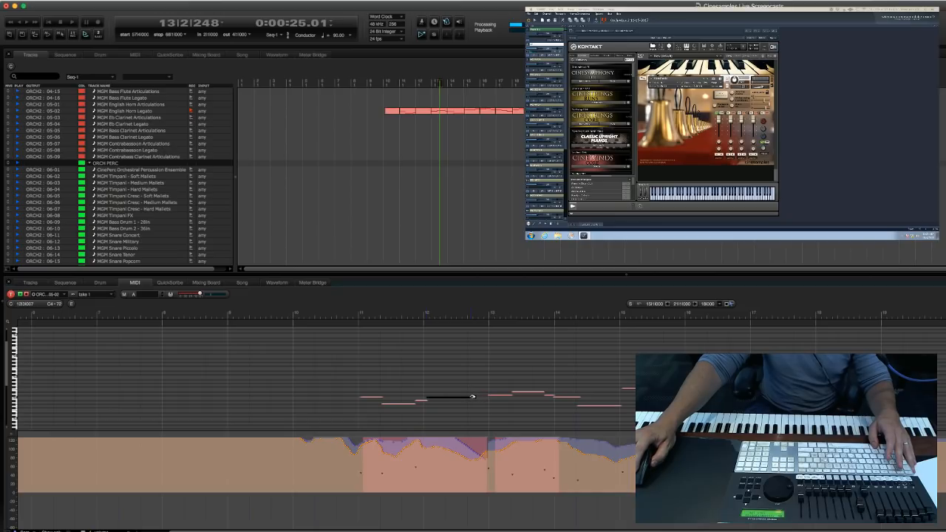
# Shorten the long English horn note in measure 12 further and redraw its falling volume ramp longer and deeper.
pyautogui.moveTo(473, 398); pyautogui.dragTo(475, 398)
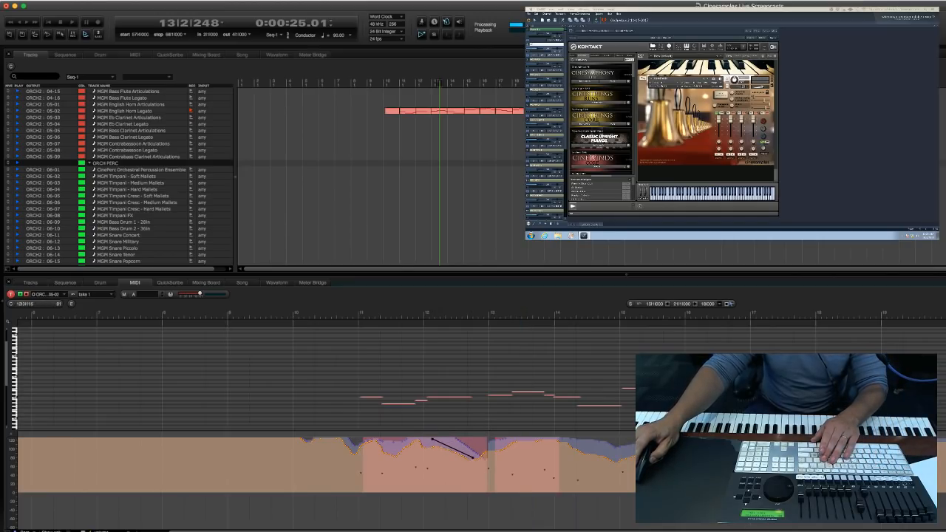
pyautogui.moveTo(480, 468); pyautogui.dragTo(481, 469)
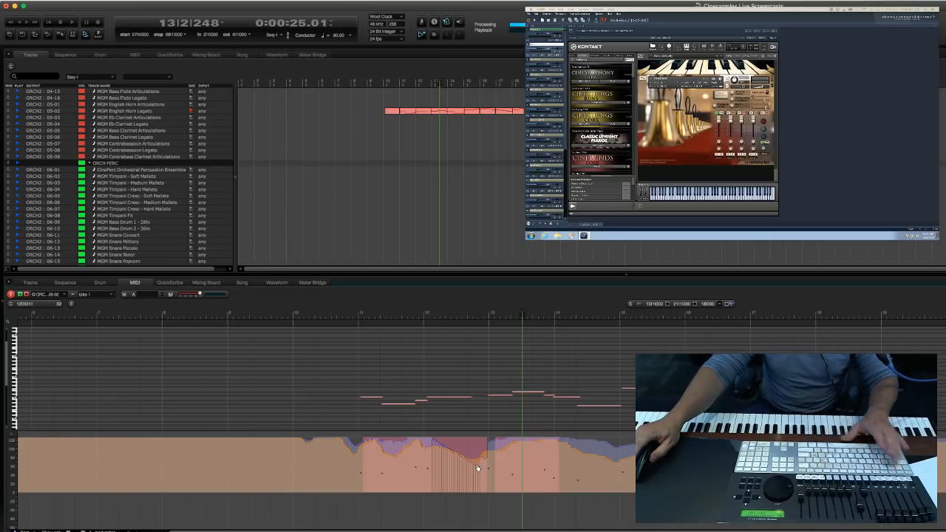
pyautogui.moveTo(435, 448); pyautogui.dragTo(484, 485)
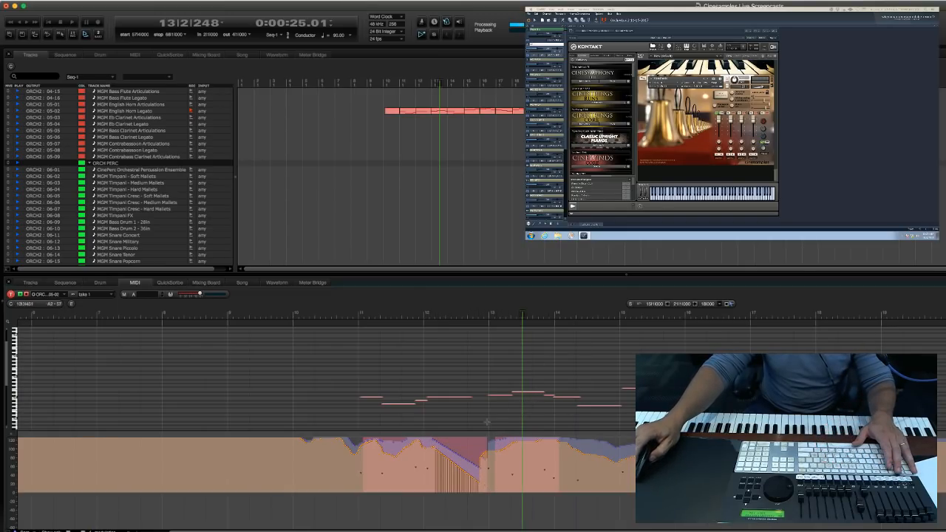
# Play back the edited English horn part from measure 11 to about measure 17.
pyautogui.press('KP_Decimal')
pyautogui.write('11')
pyautogui.press('Return')
pyautogui.press('space')
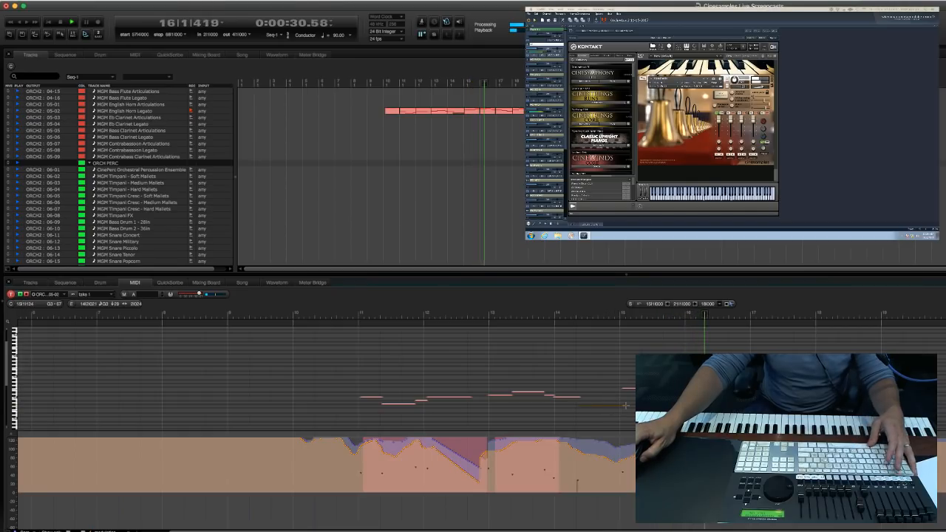
pyautogui.press('space')
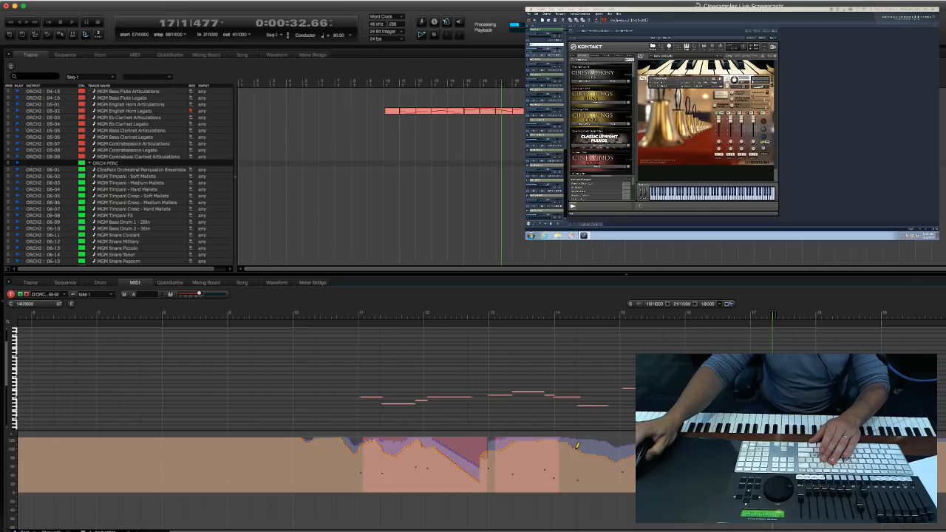
# Draw a steep falling volume ramp under the last note of measure 14 and play back the English horn part from measure 11.
pyautogui.moveTo(615, 488); pyautogui.dragTo(617, 487)
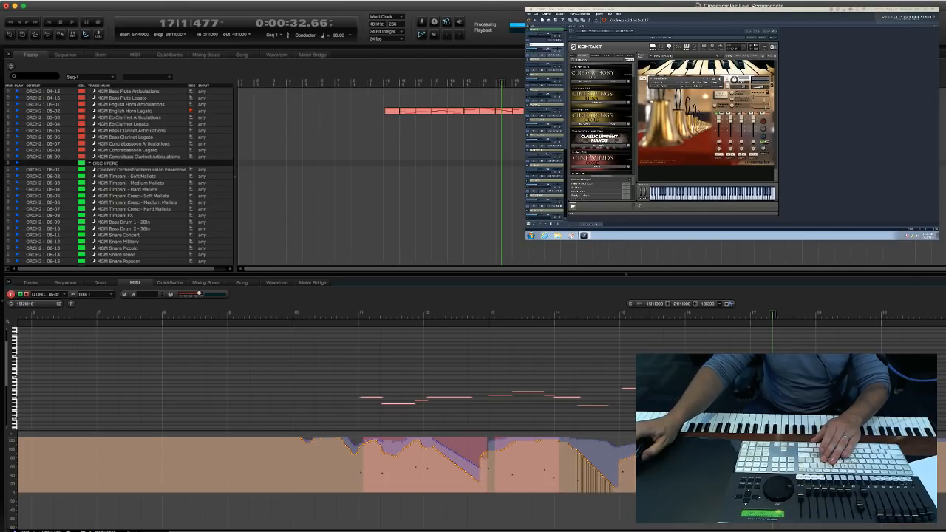
pyautogui.press('KP_Decimal')
pyautogui.write('11')
pyautogui.press('Return')
pyautogui.press('space')
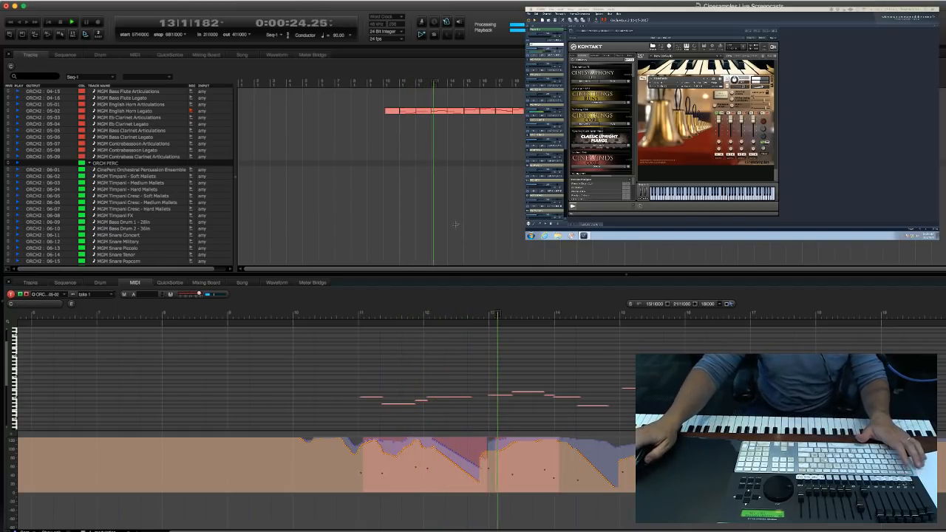
# Delete the entire recorded take on the MGM English Horn Legato track.
pyautogui.click(360, 116)
pyautogui.moveTo(360, 116); pyautogui.dragTo(357, 102)
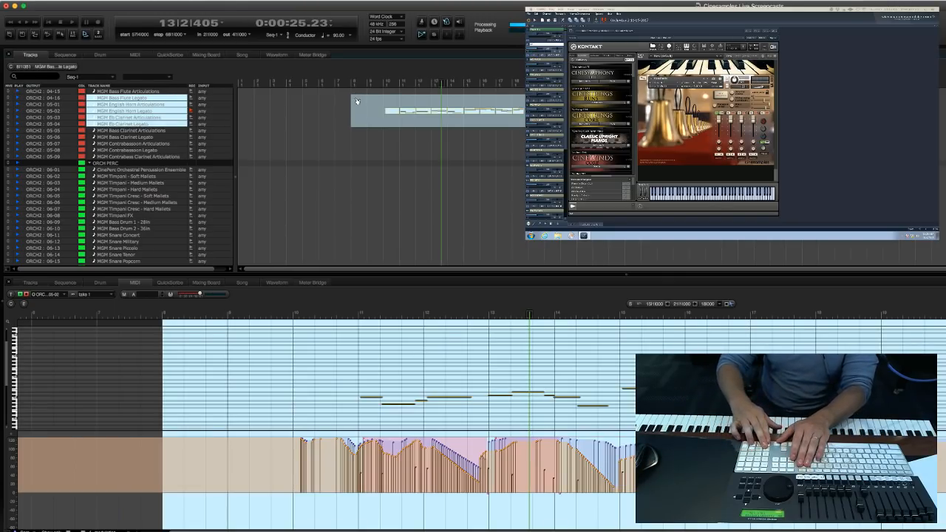
pyautogui.press('Delete')
# Record a new English horn legato take starting the playhead at measure 9 and stopping at about measure 20.
pyautogui.press('KP_Decimal')
pyautogui.write('10')
pyautogui.press('Return')
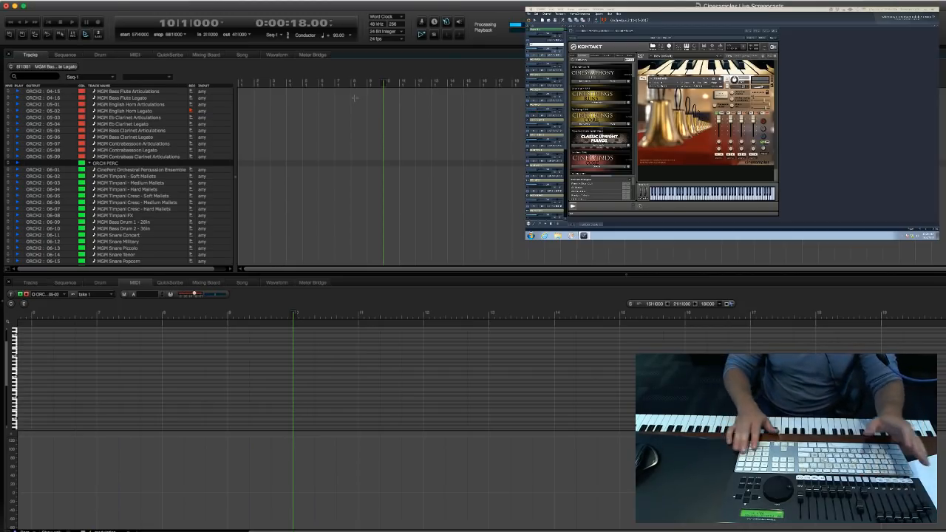
pyautogui.press('KP_Decimal')
pyautogui.write('9')
pyautogui.press('KP_Enter')
pyautogui.press('KP_3')
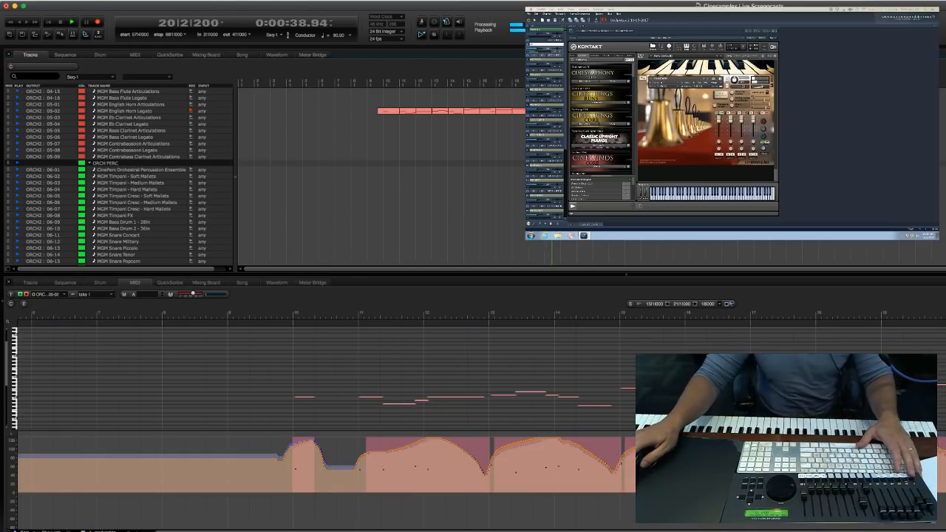
pyautogui.press('space')
# Delete the stray English horn note at measure 10.
pyautogui.click(353, 201)
pyautogui.moveTo(272, 380); pyautogui.dragTo(334, 409)
pyautogui.press('Delete')
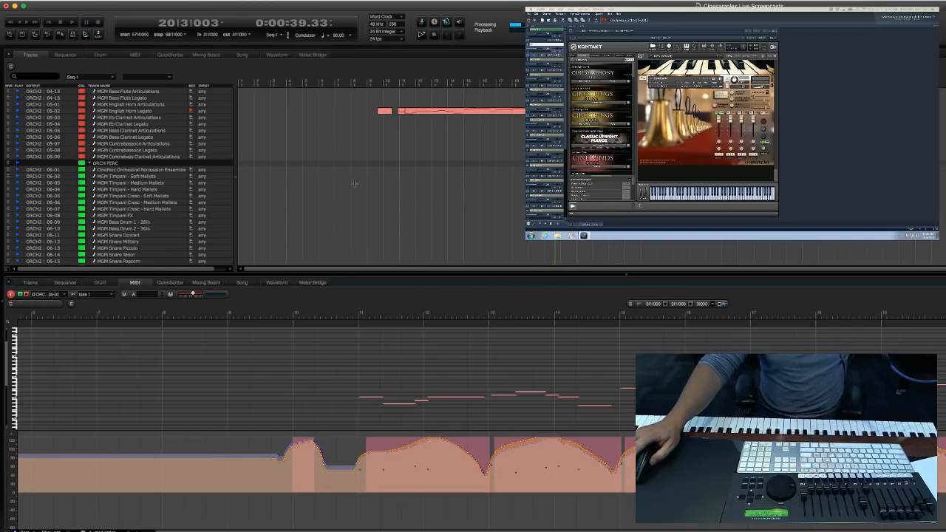
# Record-enable the MGM Flute Legato track in the wind sections.
pyautogui.scroll(-15, 354, 184)
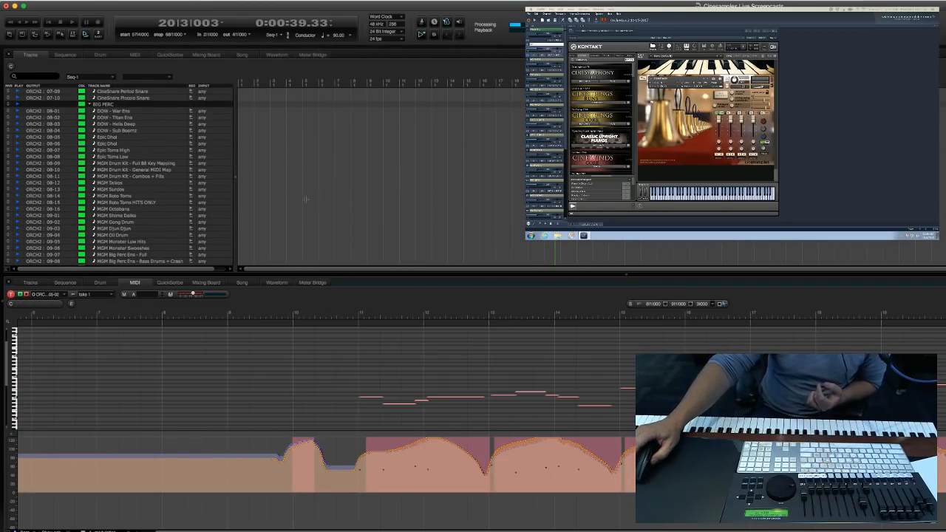
pyautogui.scroll(10, 319, 190)
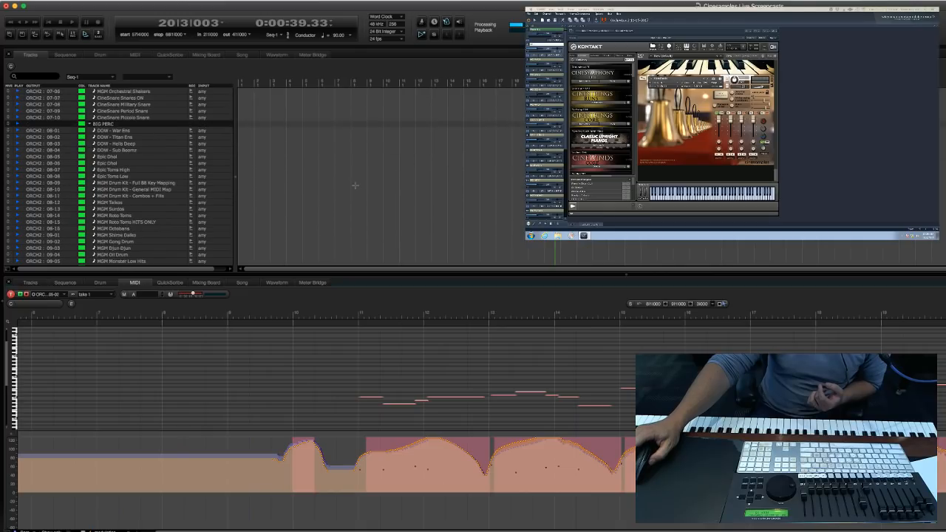
pyautogui.scroll(15, 355, 185)
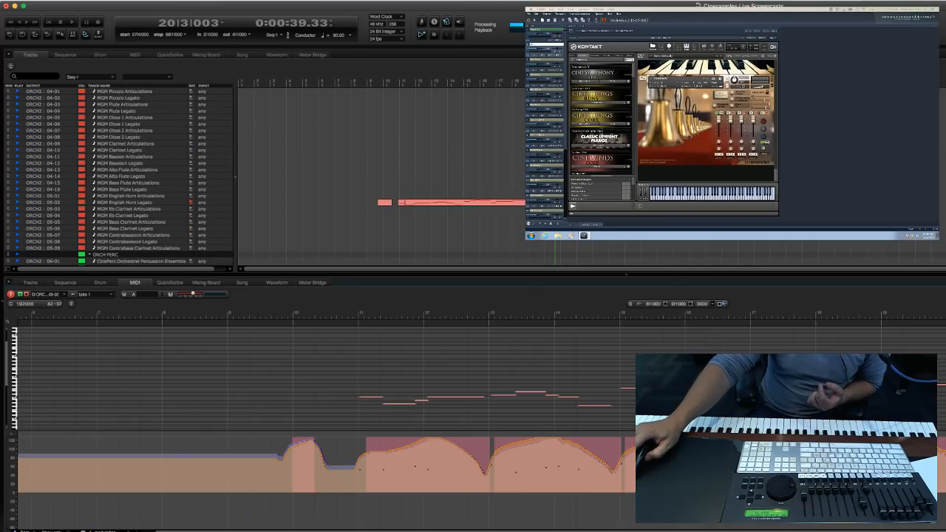
pyautogui.scroll(5, 317, 240)
pyautogui.click(308, 237)
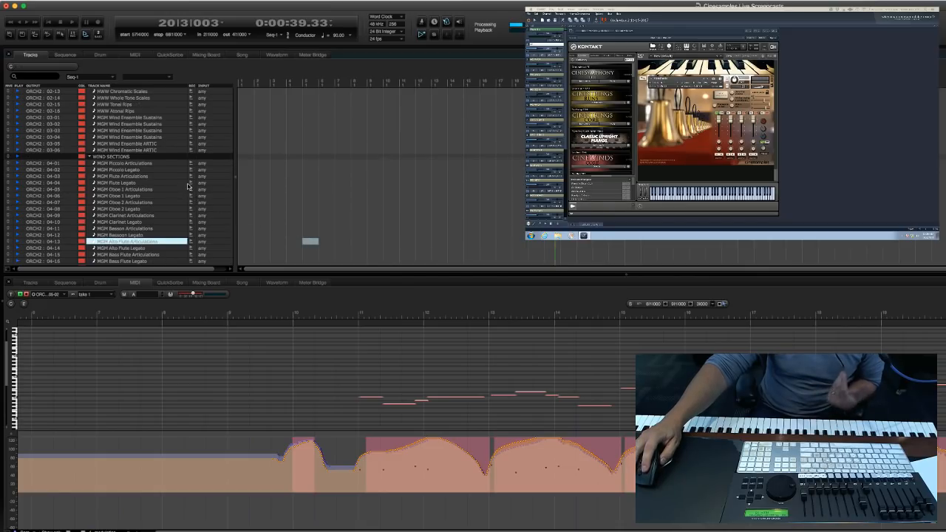
pyautogui.click(191, 182)
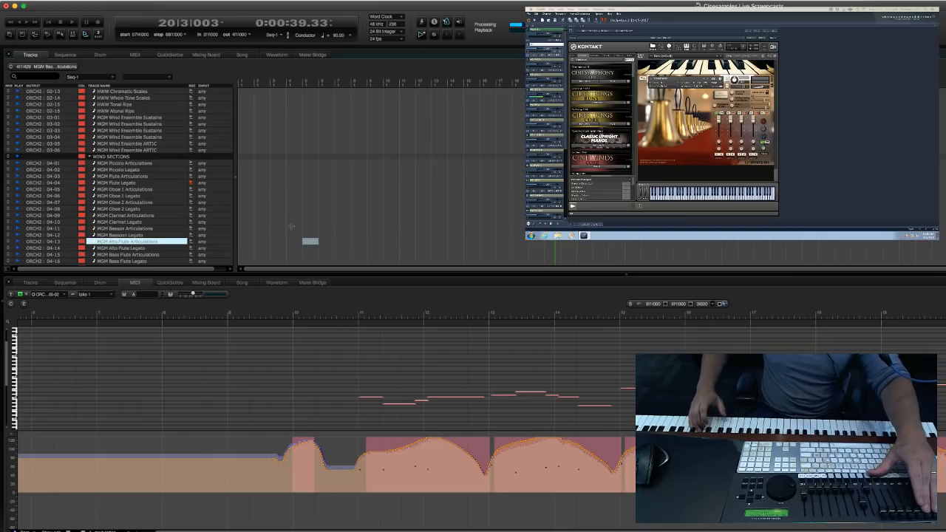
# Transpose the English horn notes from measure 15 onward down an octave, so the first one starts on F3.
pyautogui.scroll(-5, 291, 226)
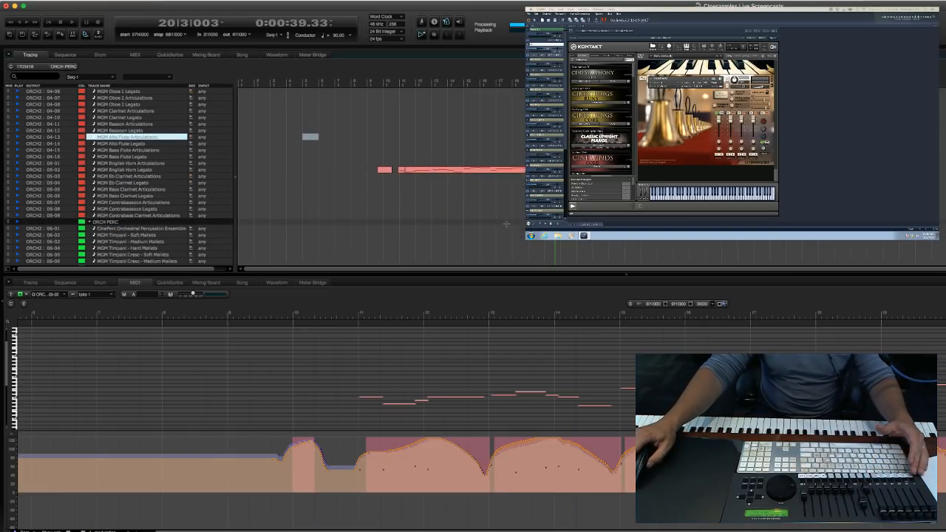
pyautogui.doubleClick(475, 191)
pyautogui.click(775, 342)
pyautogui.moveTo(619, 363); pyautogui.dragTo(944, 429)
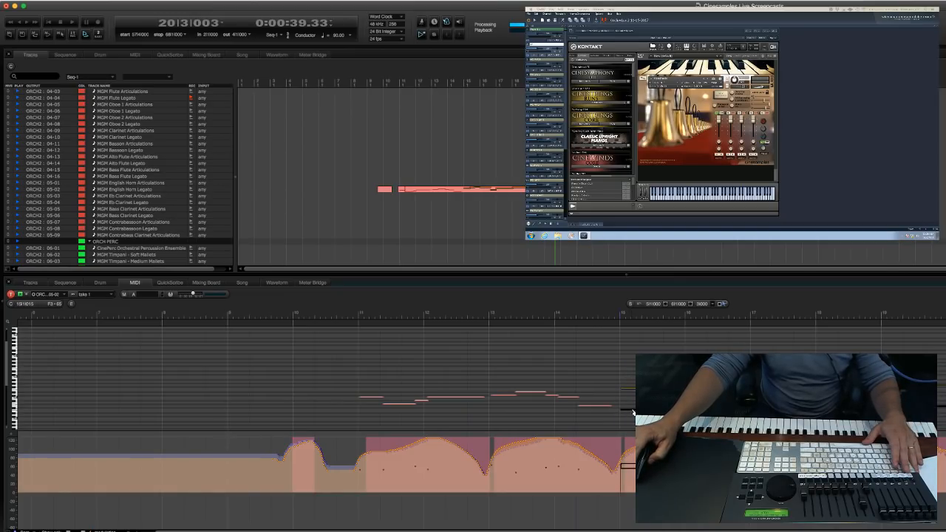
pyautogui.moveTo(634, 413); pyautogui.dragTo(633, 412)
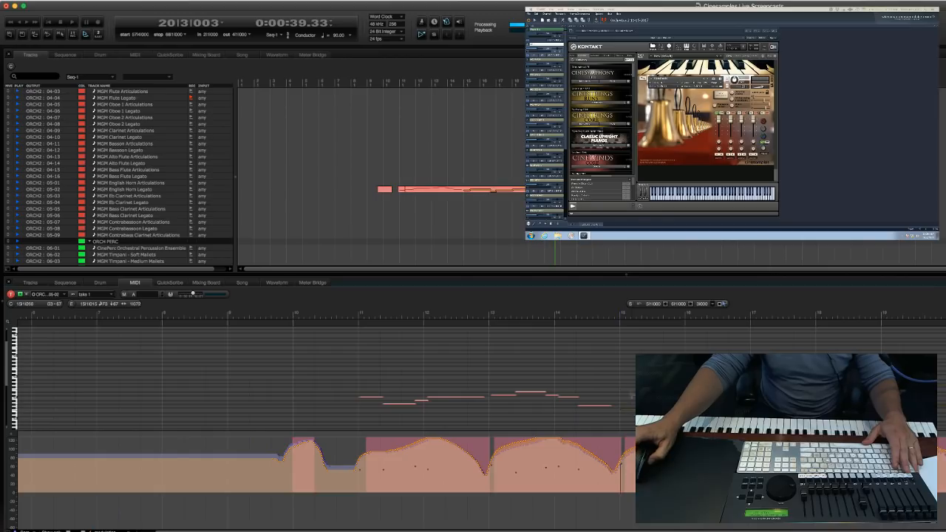
pyautogui.click(436, 190)
pyautogui.click(423, 208)
# Record a flute part on the armed legato track, starting the playhead at measure 14 and stopping at about measure 20.
pyautogui.scroll(2, 232, 180)
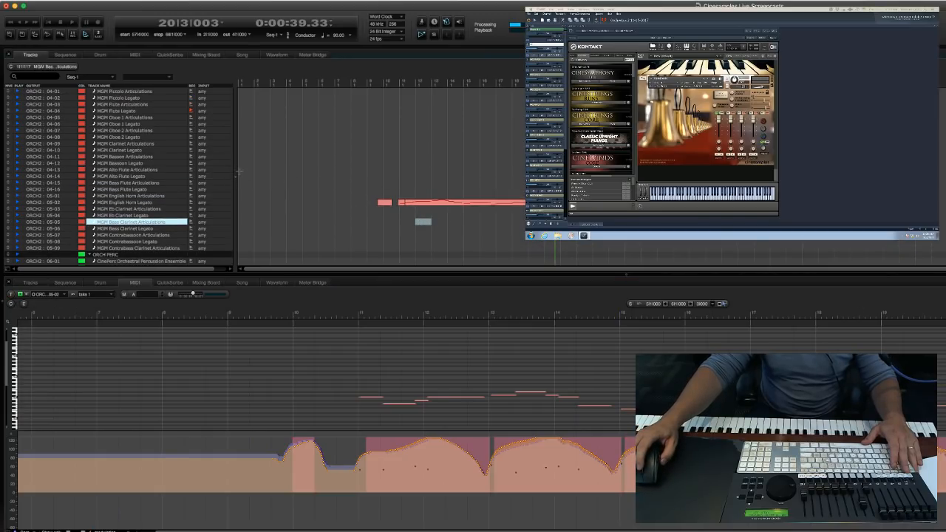
pyautogui.scroll(-1, 238, 172)
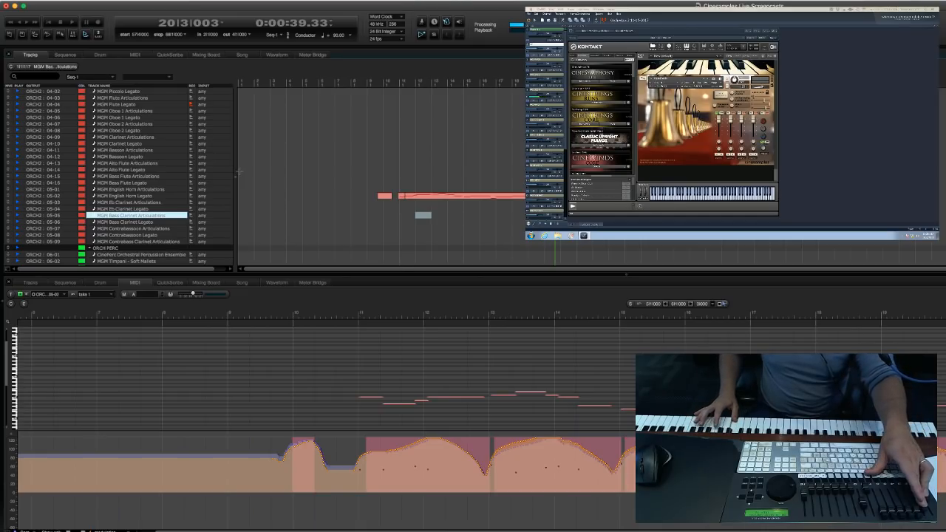
pyautogui.press('KP_Decimal')
pyautogui.write('14')
pyautogui.press('Return')
pyautogui.press('KP_3')
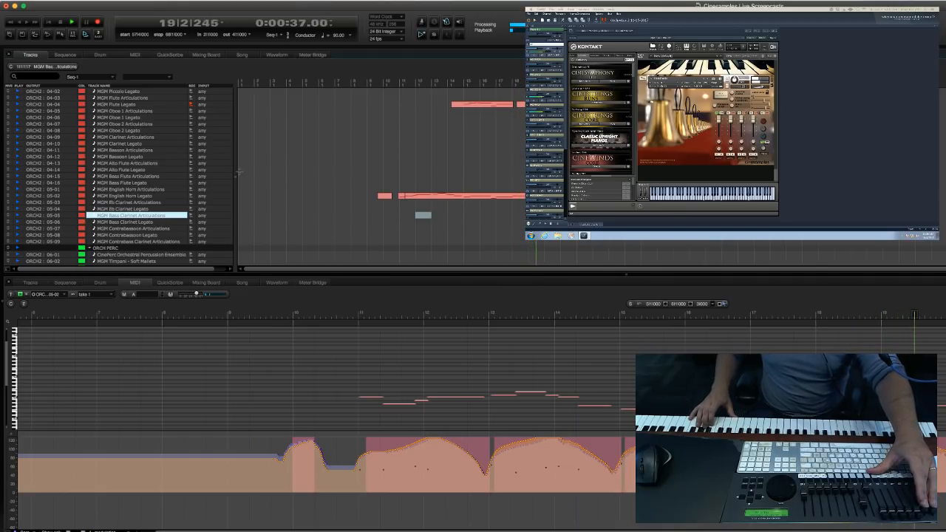
pyautogui.click(357, 155)
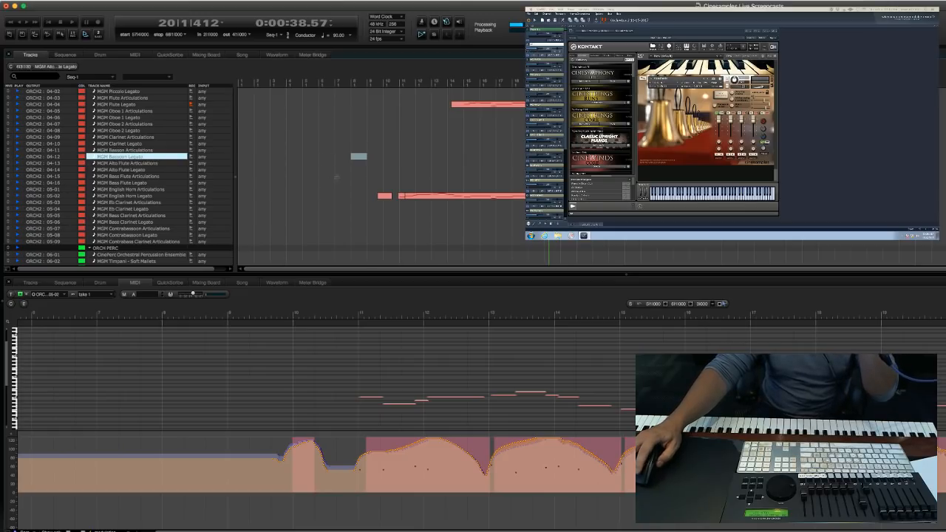
# Look through the wind, percussion, brass and string tracks for the next instrument to record.
pyautogui.click(278, 189)
pyautogui.scroll(12, 312, 166)
pyautogui.scroll(-3, 312, 166)
pyautogui.scroll(-9, 311, 166)
pyautogui.scroll(-4, 313, 175)
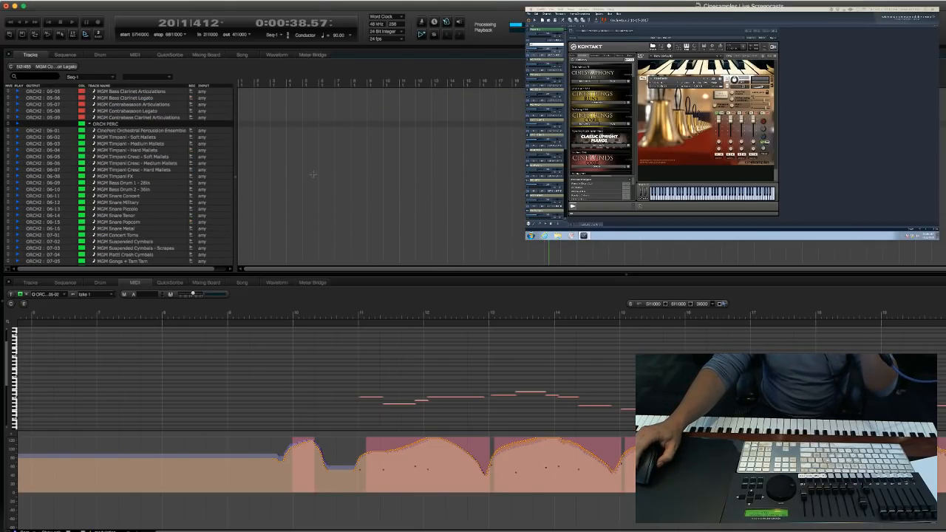
pyautogui.scroll(-4, 313, 175)
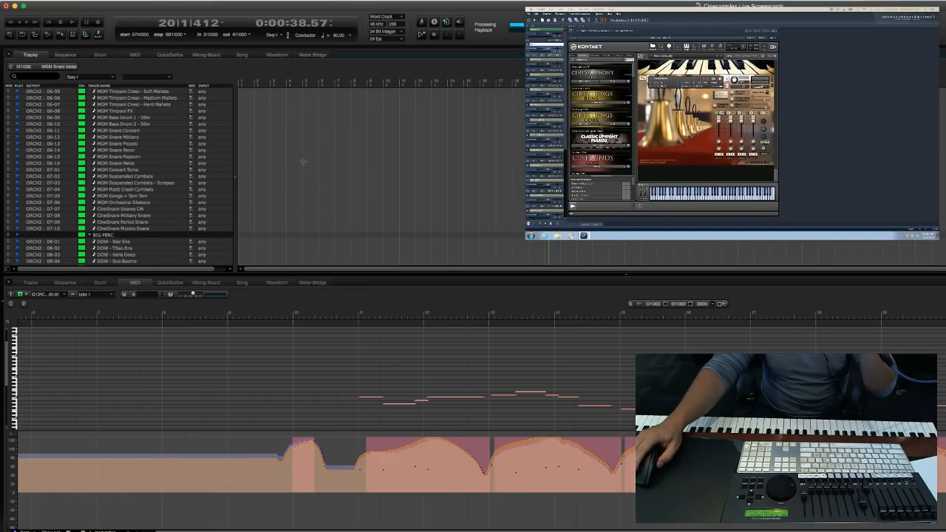
pyautogui.scroll(-4, 300, 178)
pyautogui.scroll(-5, 423, 176)
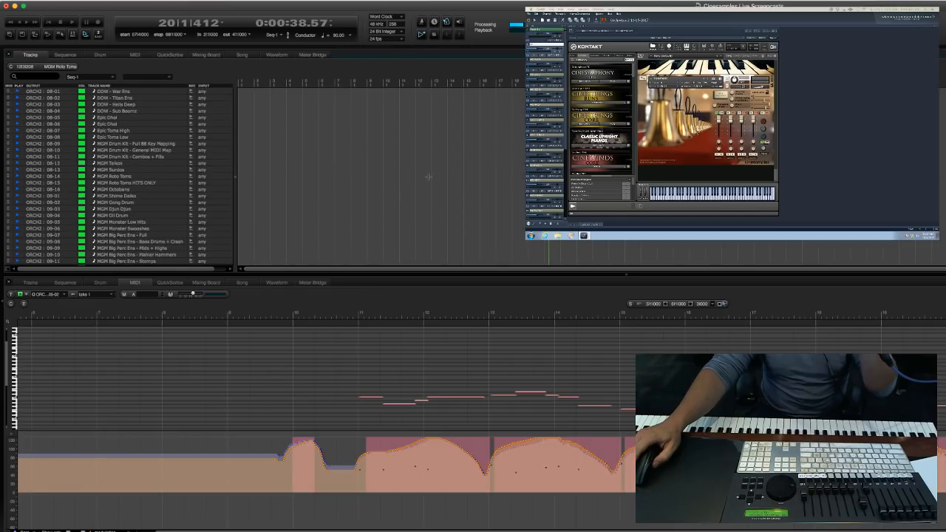
pyautogui.scroll(15, 467, 173)
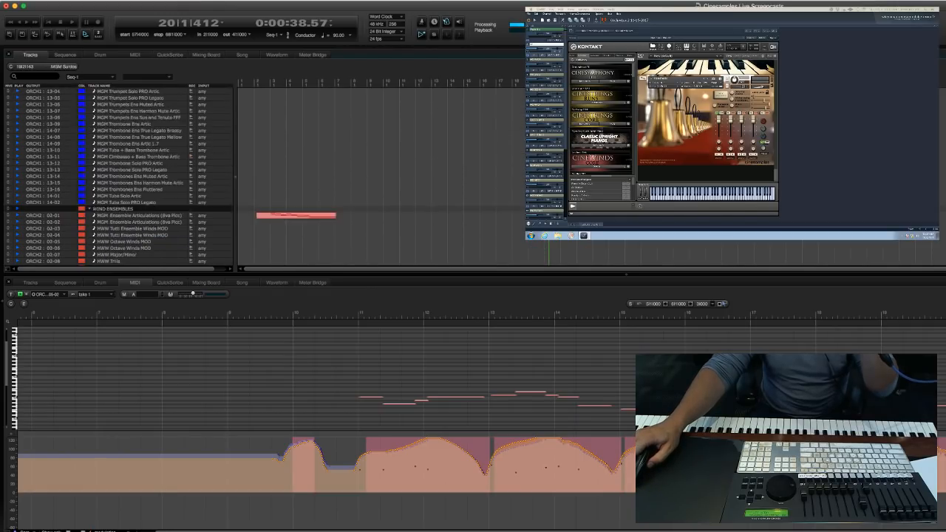
pyautogui.scroll(12, 311, 197)
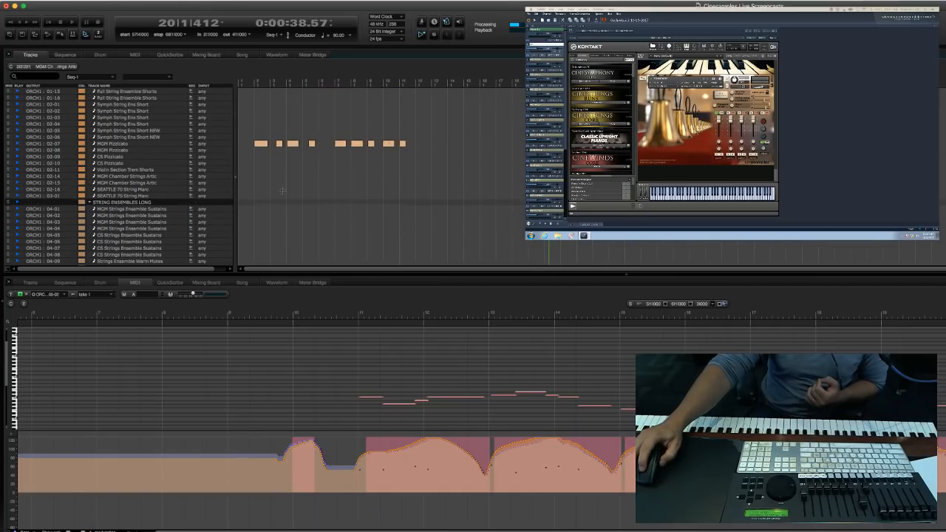
pyautogui.click(276, 221)
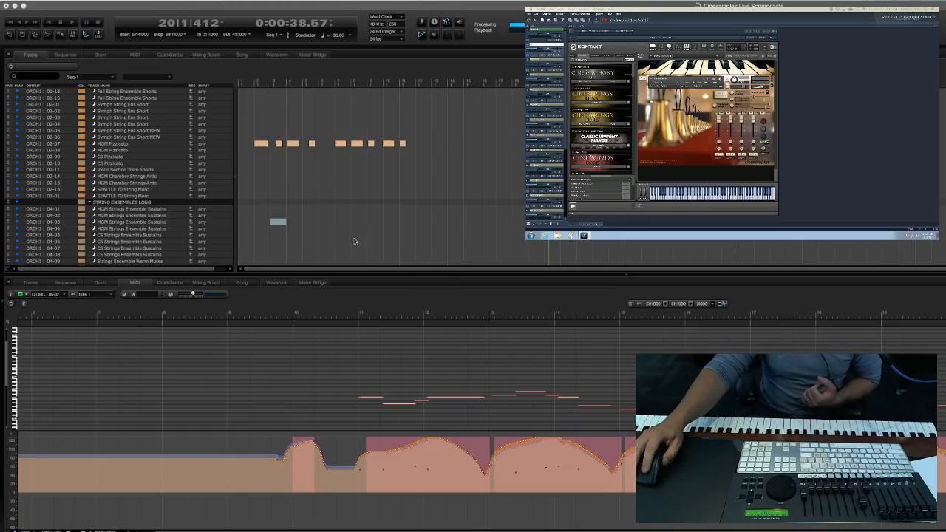
# Record-enable the first MGM Pizzicato track and extend its plucked part from about measure 11 to about measure 20.
pyautogui.click(259, 215)
pyautogui.click(174, 179)
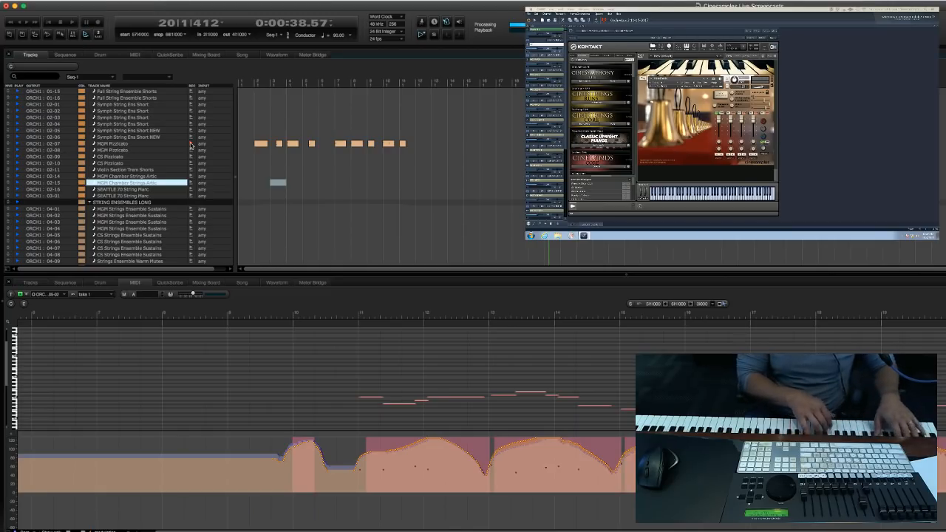
pyautogui.press('Up')
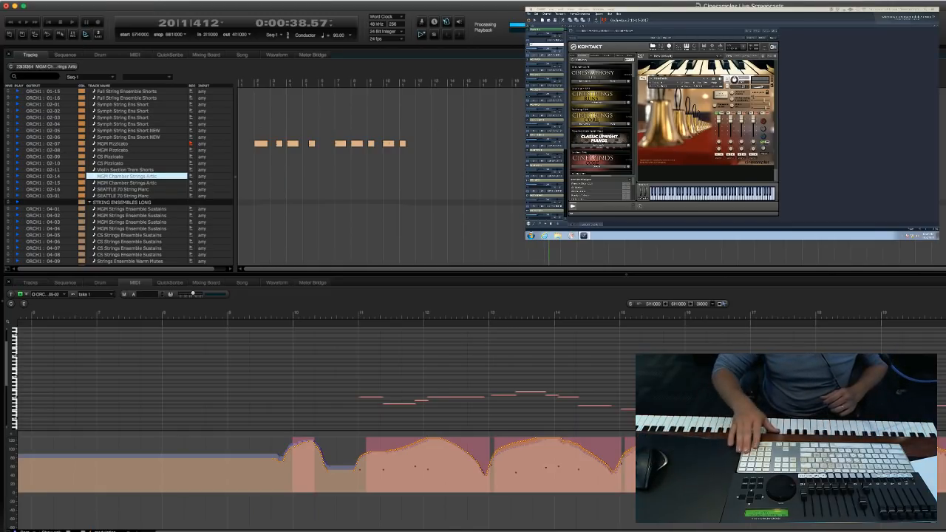
pyautogui.press('space')
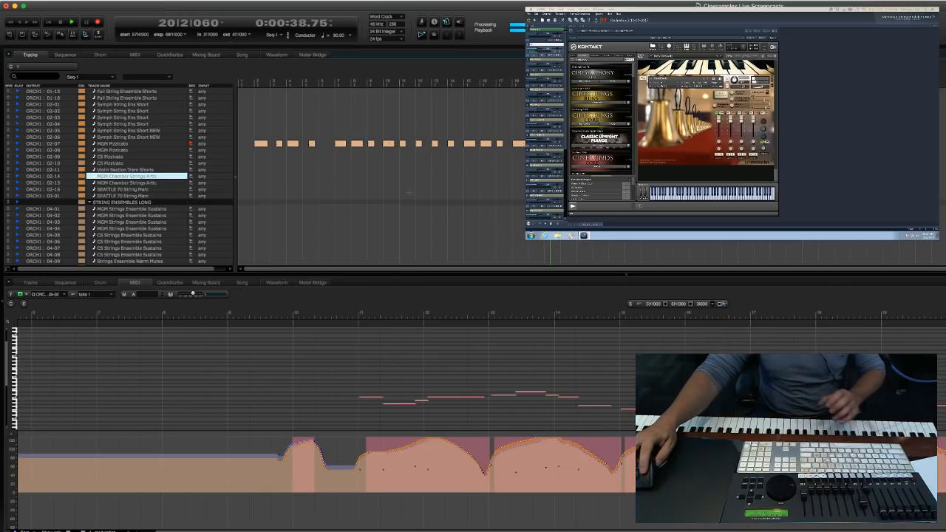
pyautogui.click(260, 144)
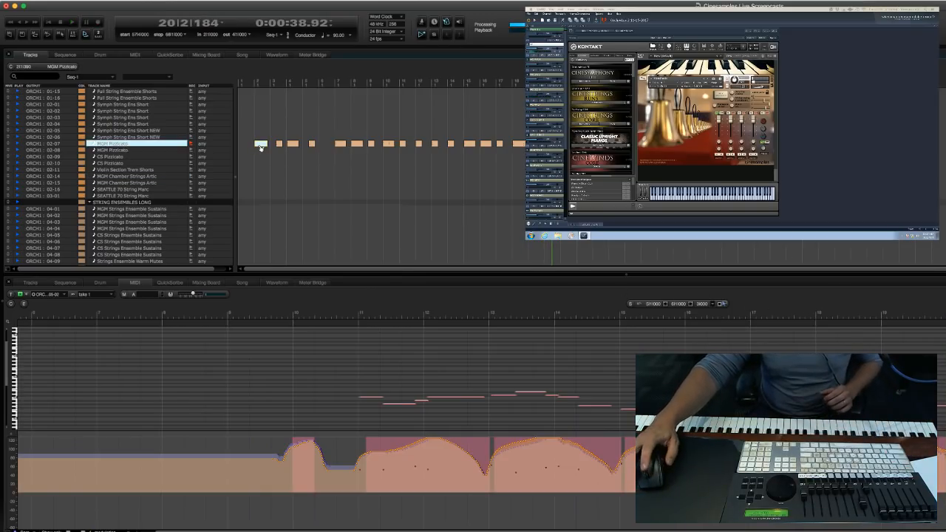
# Record-enable the first MGM Strings Ensemble Sustains track in the long string ensembles.
pyautogui.scroll(-3, 302, 180)
pyautogui.click(303, 178)
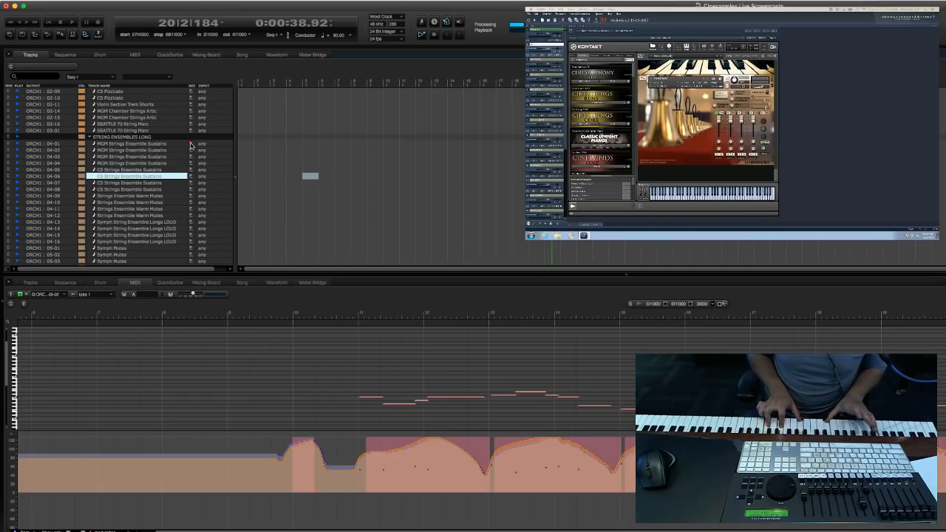
pyautogui.press('.')
pyautogui.write('16')
pyautogui.press('Return')
pyautogui.press('3')
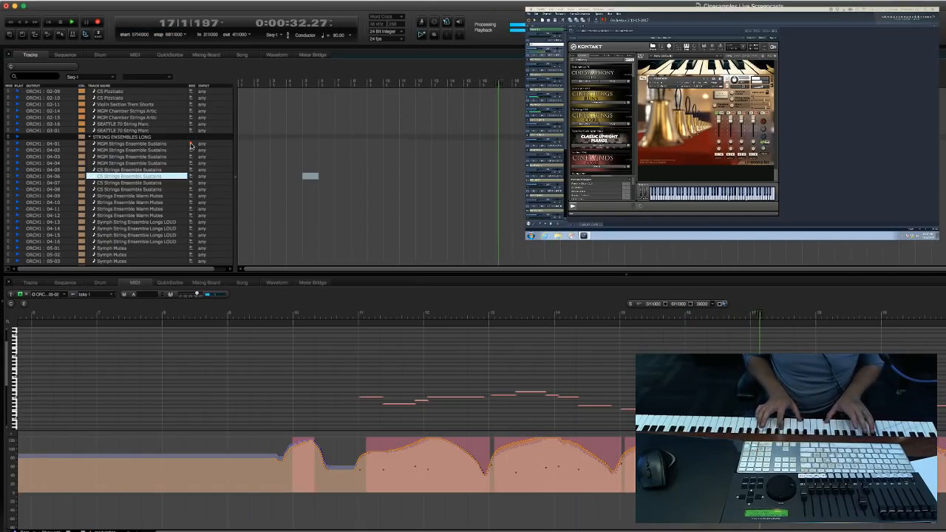
pyautogui.press('super+period')
# Record a trial take of sustained strings on the armed track, starting the playhead at measure 14.
pyautogui.press('.')
pyautogui.write('14')
pyautogui.press('Return')
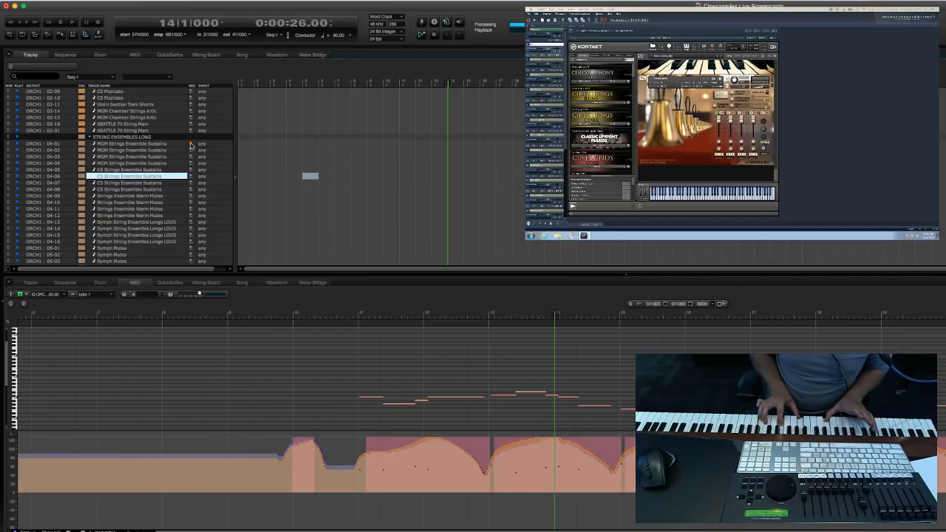
pyautogui.press('3')
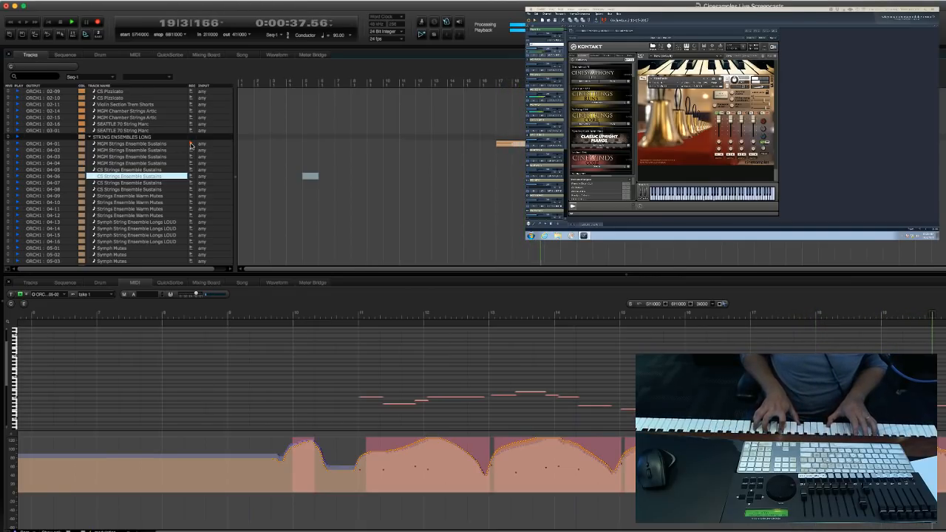
# Record the sustained string part again with the playhead starting at measure 16, stopping at about measure 20.
pyautogui.press('KP_Decimal')
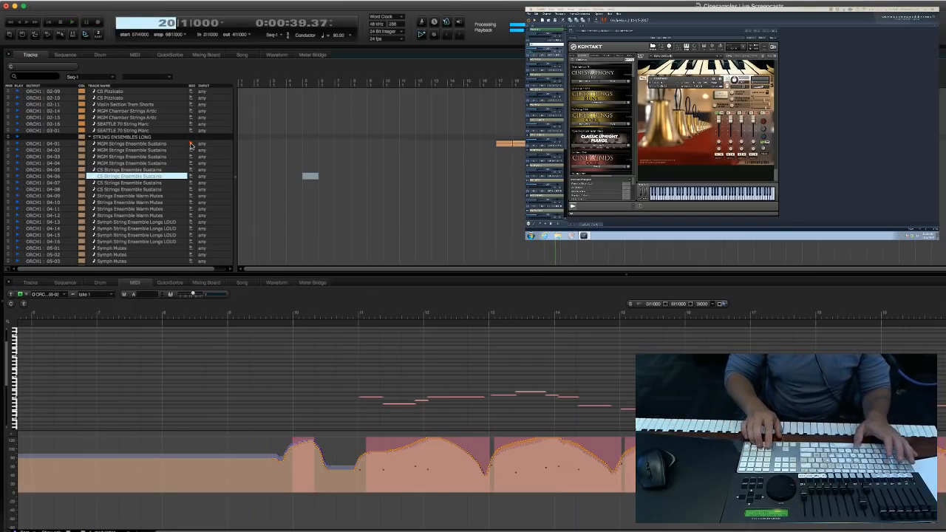
pyautogui.write('16')
pyautogui.press('Return')
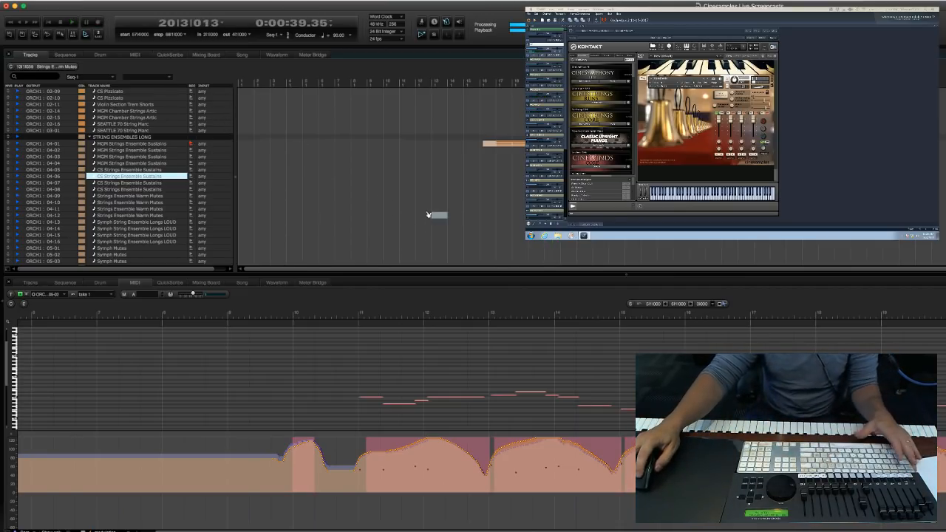
# Record-enable the first MGM Six Horns Ens Legato track in the horns sections.
pyautogui.scroll(-10, 300, 182)
pyautogui.scroll(6, 333, 181)
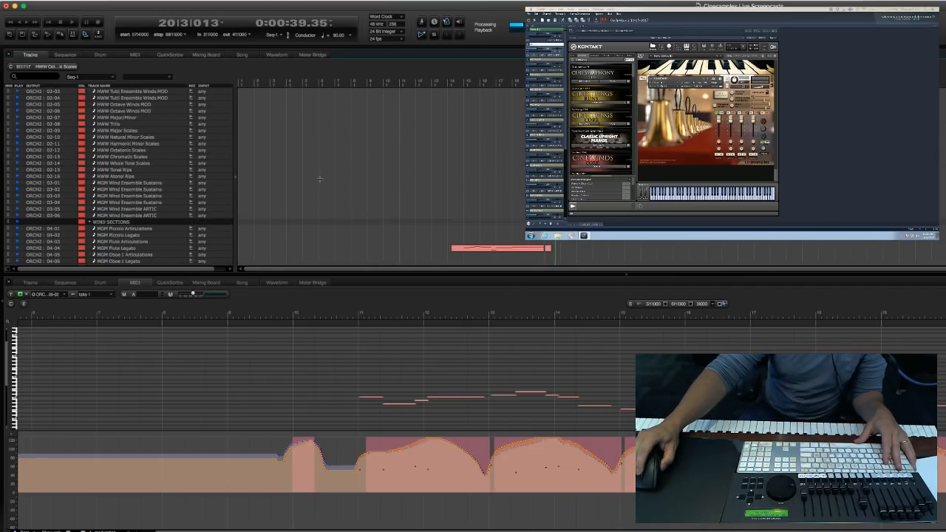
pyautogui.scroll(5, 373, 181)
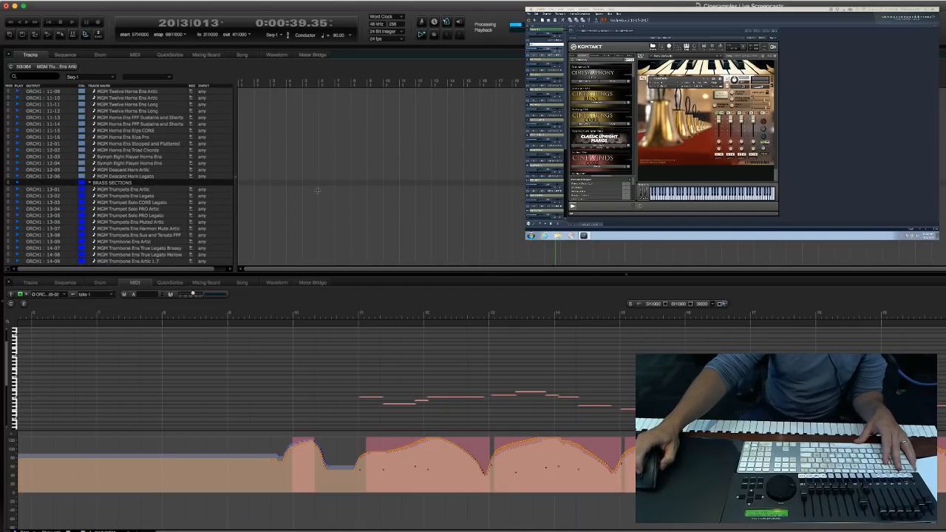
pyautogui.scroll(6, 317, 191)
pyautogui.click(186, 181)
pyautogui.click(191, 190)
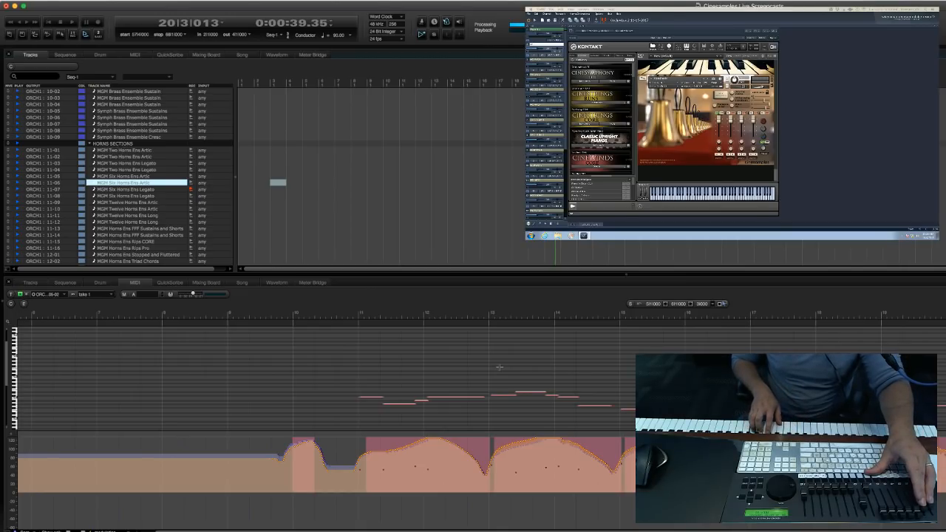
# Record a horn part on the armed legato track, starting the playhead at measure 14 and stopping at about measure 20.
pyautogui.press('KP_Decimal')
pyautogui.write('14')
pyautogui.press('Return')
pyautogui.press('KP_3')
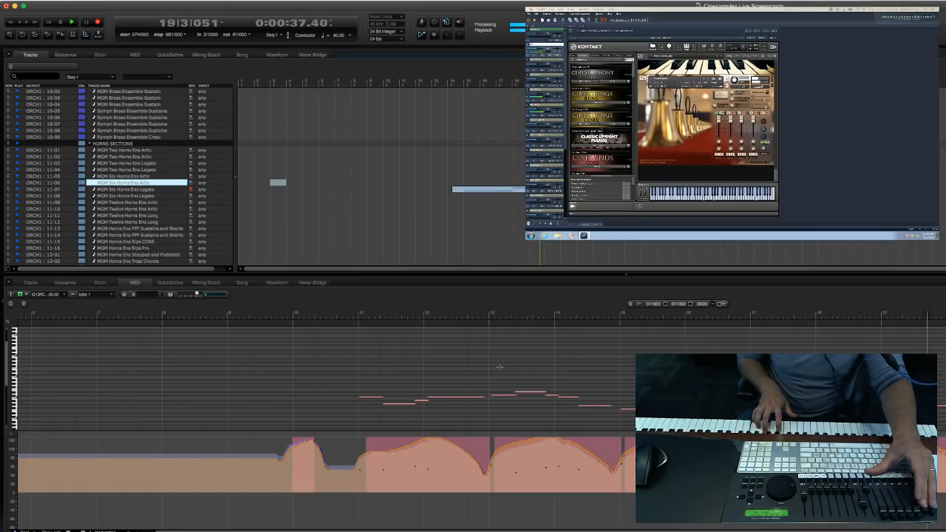
pyautogui.press('space')
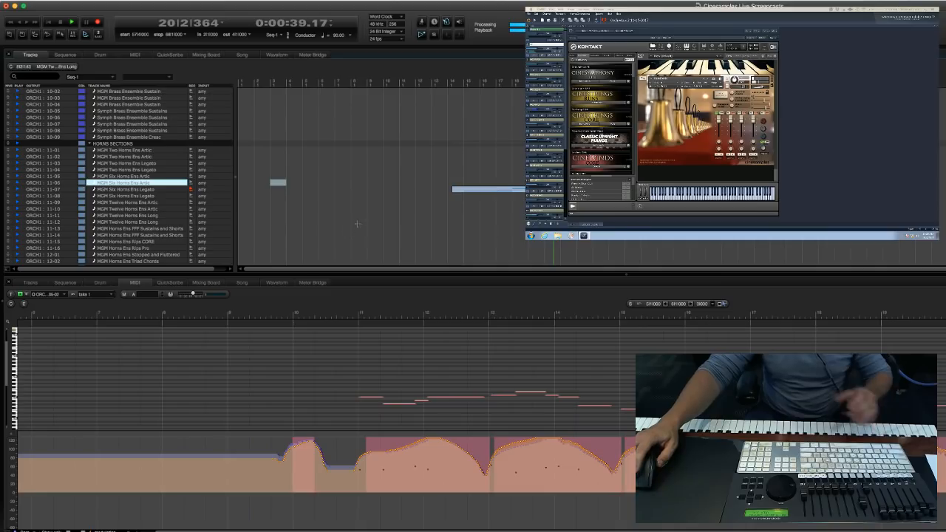
# Record-enable the MGM Timpani - Medium Mallets track in the orchestral percussion.
pyautogui.click(362, 211)
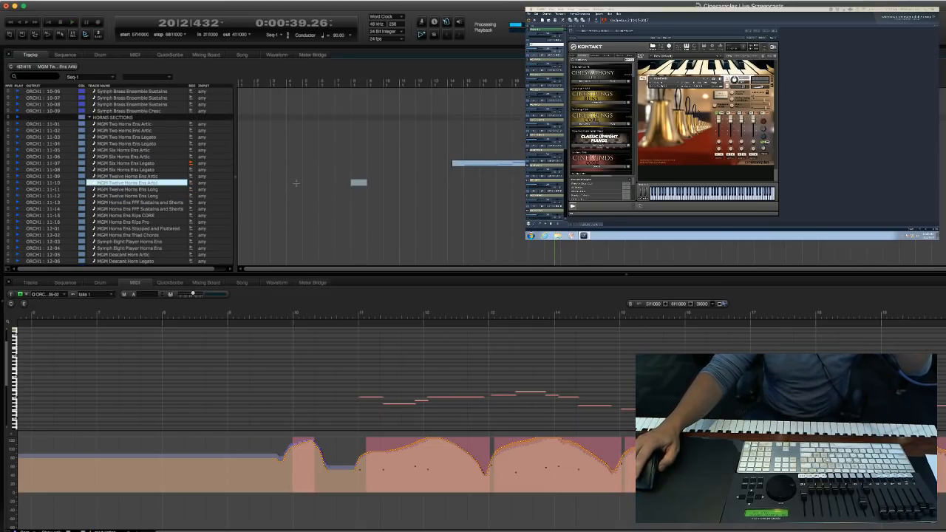
pyautogui.scroll(-5, 304, 176)
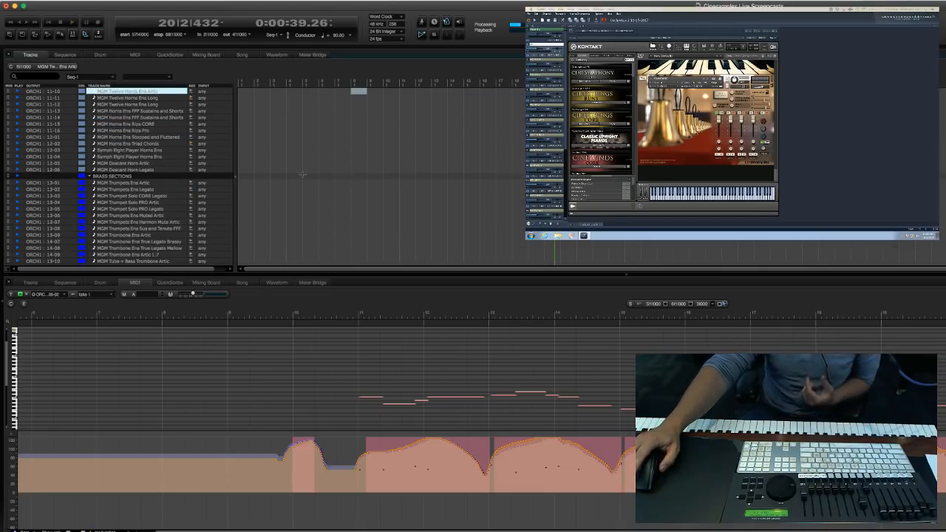
pyautogui.scroll(-15, 303, 175)
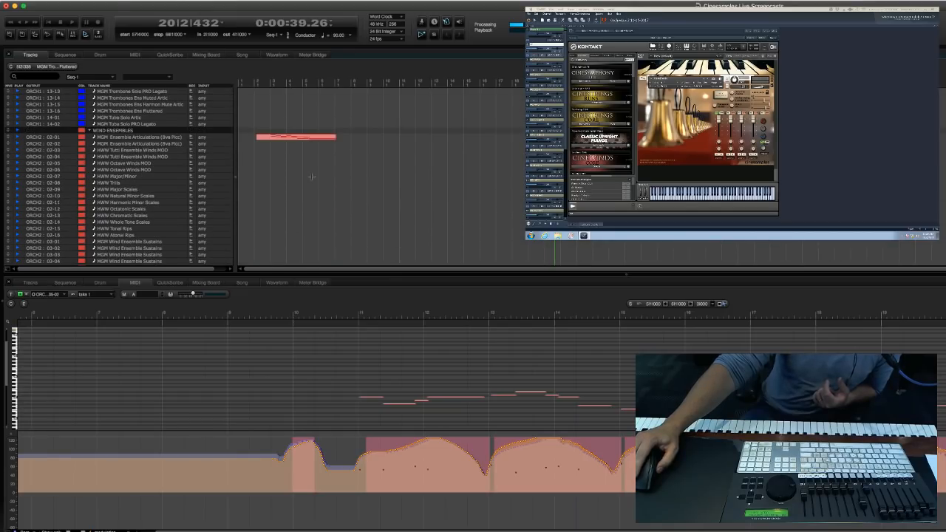
pyautogui.scroll(-15, 311, 177)
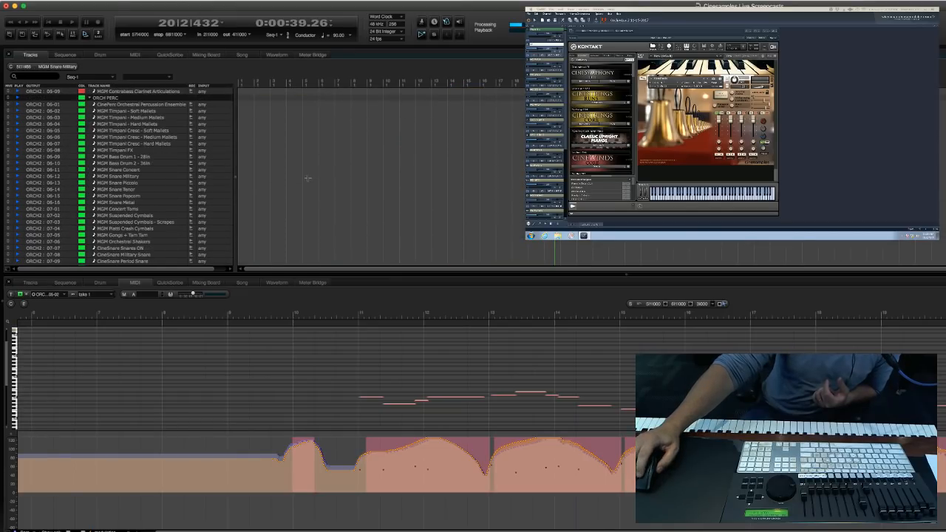
pyautogui.moveTo(336, 176); pyautogui.dragTo(349, 170)
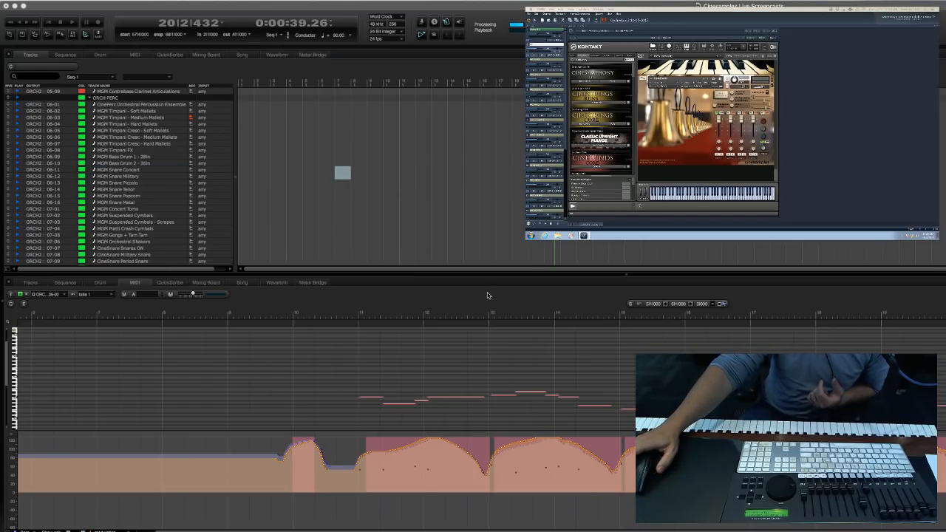
pyautogui.click(322, 194)
# Record-enable the first MGM Ensemble Articulations (8va Picc) track in the wind ensembles to audition its sound.
pyautogui.scroll(15, 325, 192)
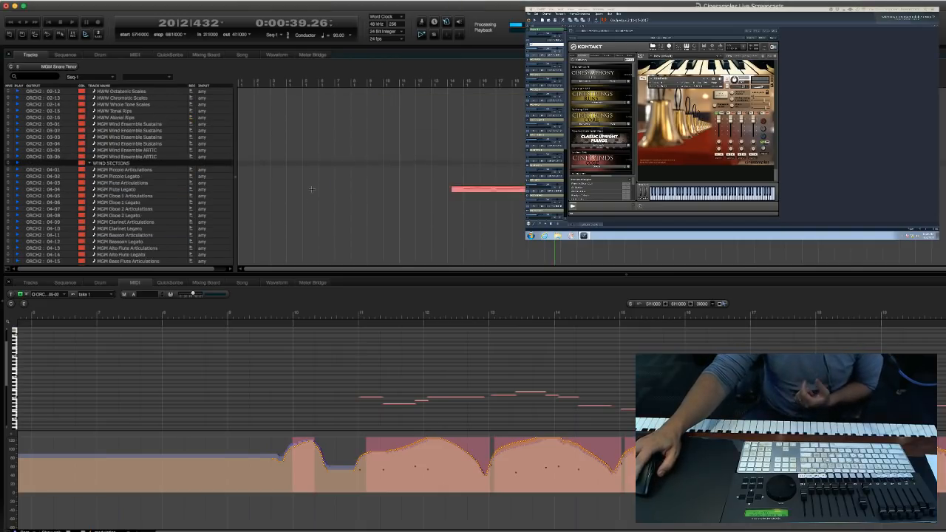
pyautogui.click(340, 189)
pyautogui.click(190, 137)
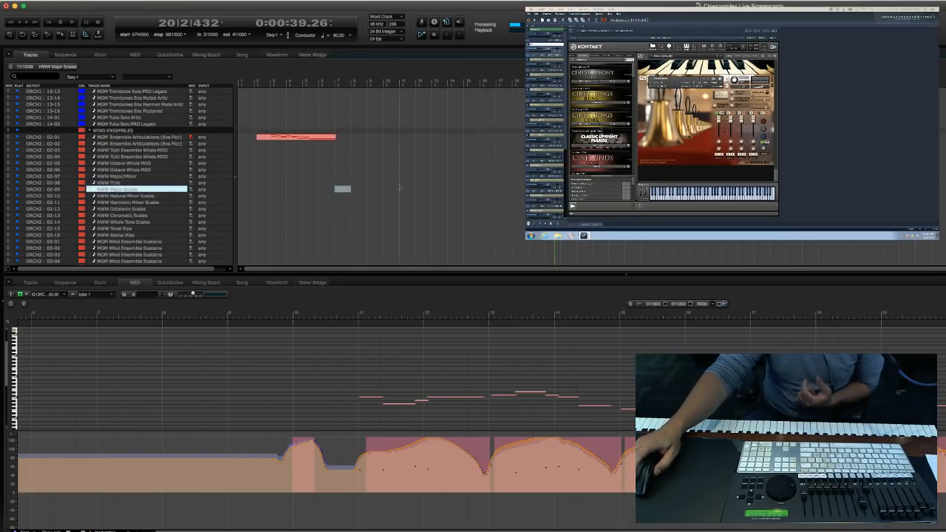
pyautogui.click(314, 226)
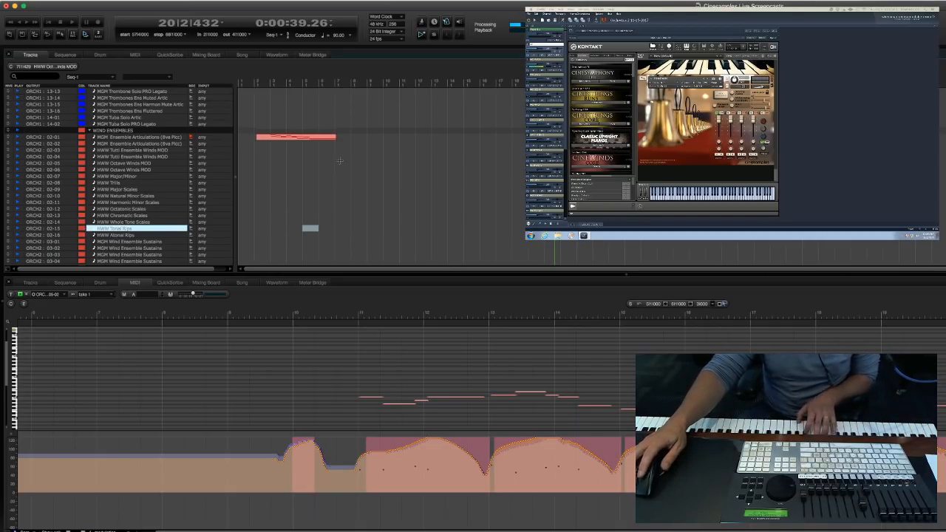
# Look through the wind section tracks around the English horn and alto flute for another instrument to use.
pyautogui.click(367, 182)
pyautogui.scroll(-10, 310, 191)
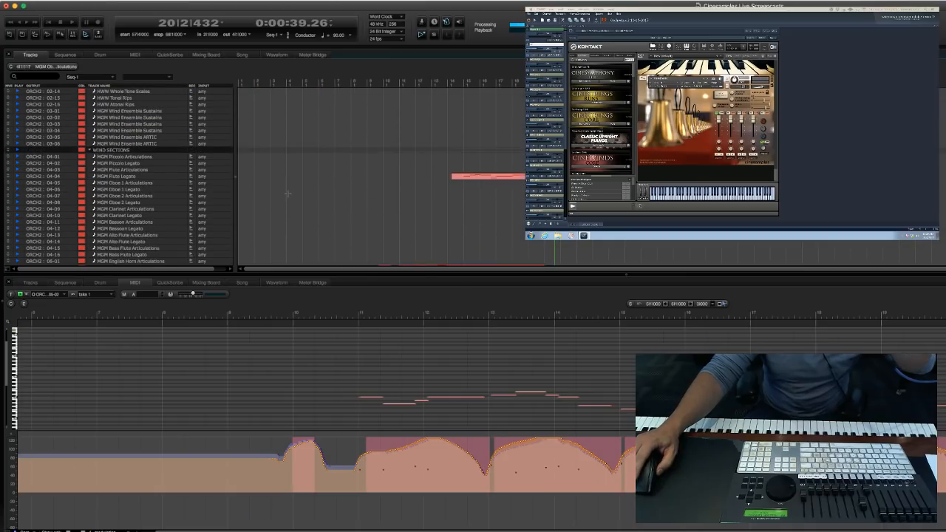
pyautogui.scroll(-3, 287, 194)
pyautogui.click(294, 183)
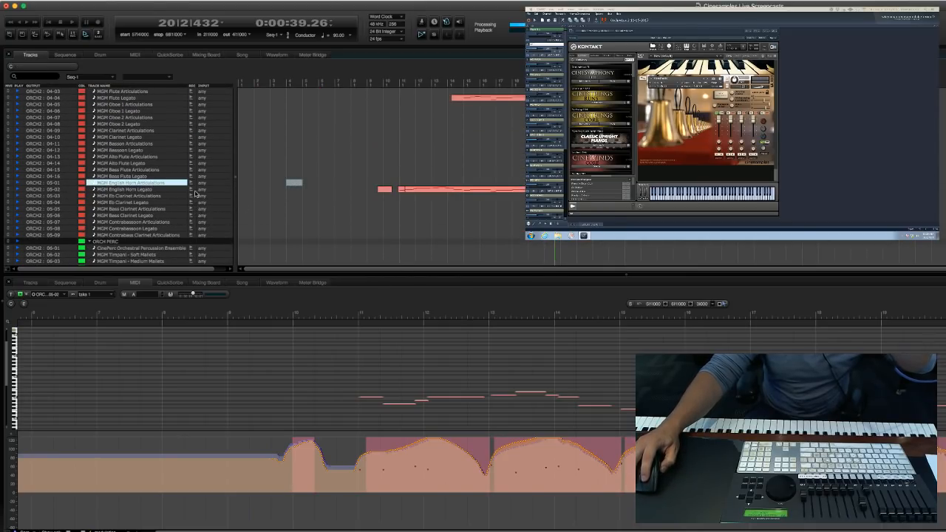
pyautogui.click(276, 156)
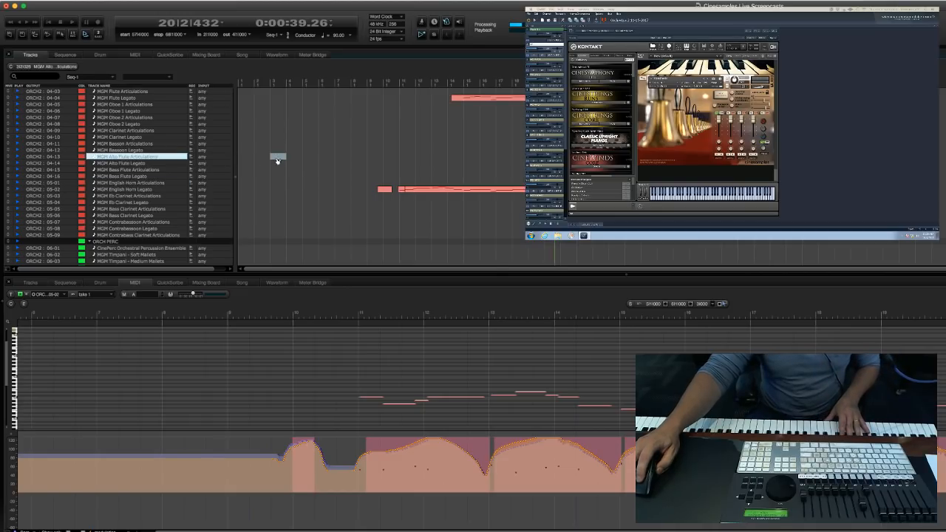
# Search the track list for "basso" to find the bassoon tracks, and clear the filter.
pyautogui.click(29, 77)
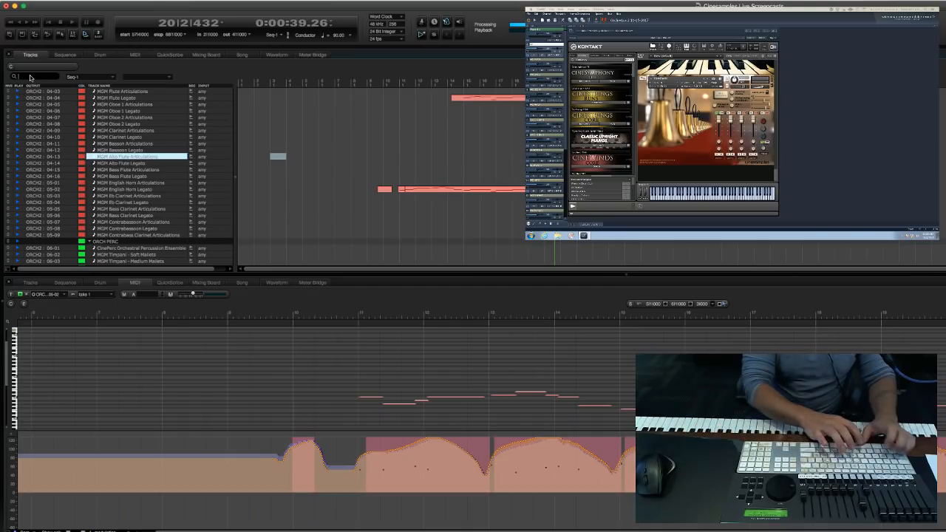
pyautogui.write('basso')
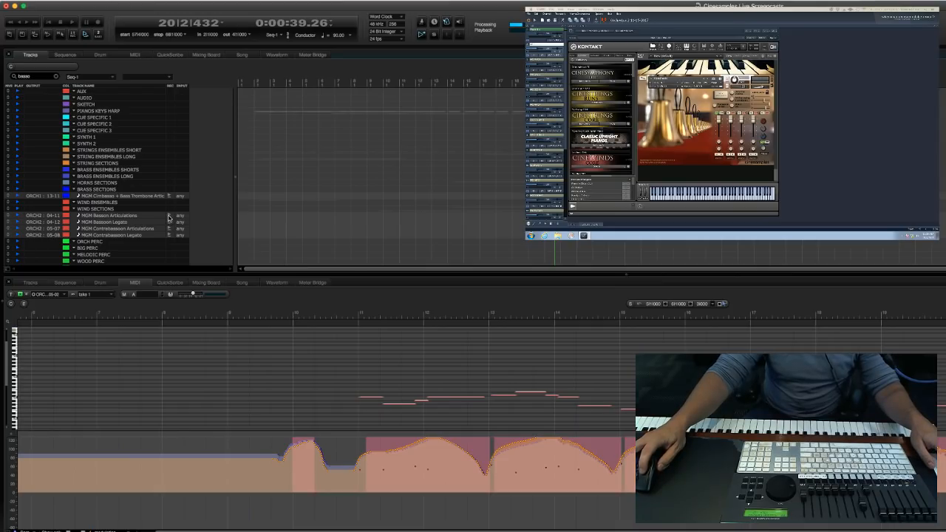
pyautogui.click(57, 77)
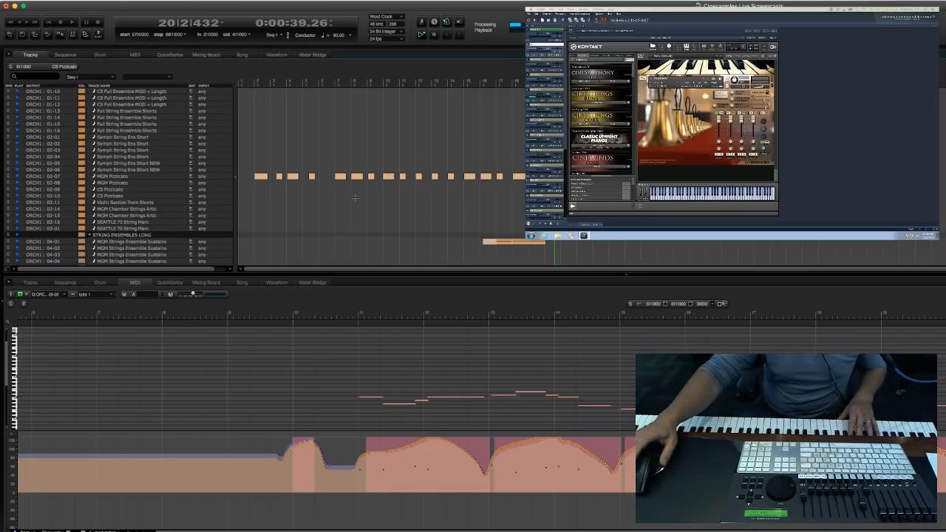
# Examine the MGM Pizzicato notes in the MIDI editor, starting from the phrase at measure 15.
pyautogui.click(469, 176)
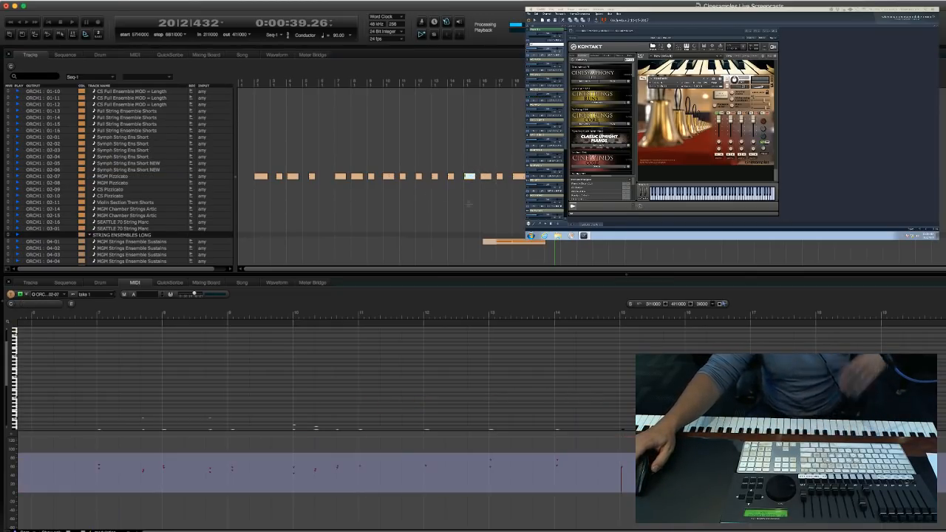
pyautogui.scroll(-5, 571, 369)
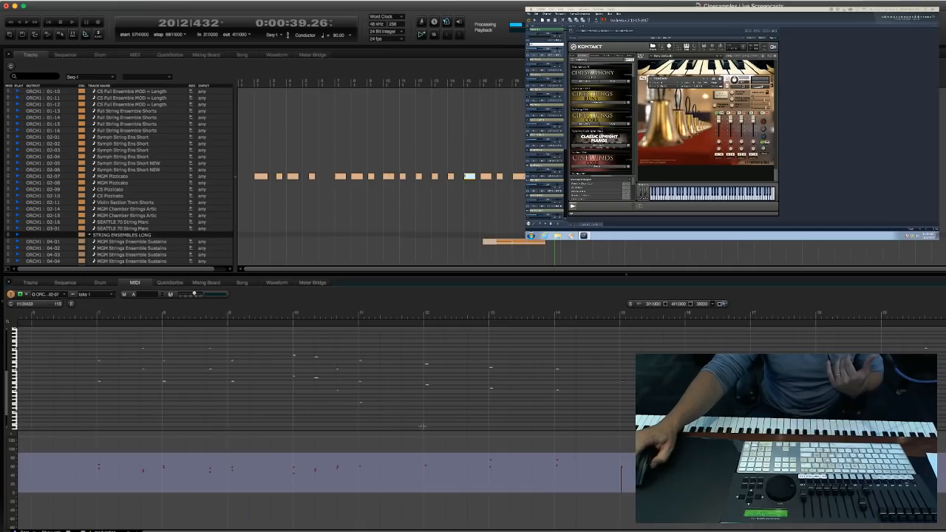
pyautogui.click(603, 412)
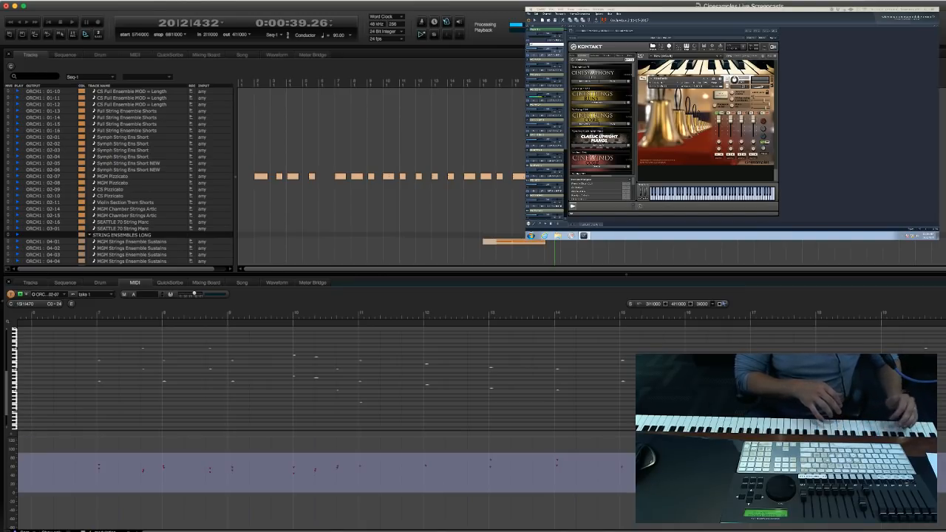
# Run a recording pass with the playhead starting at measure 6, stopping at about measure 20.
pyautogui.press('.')
pyautogui.write('10')
pyautogui.press('Return')
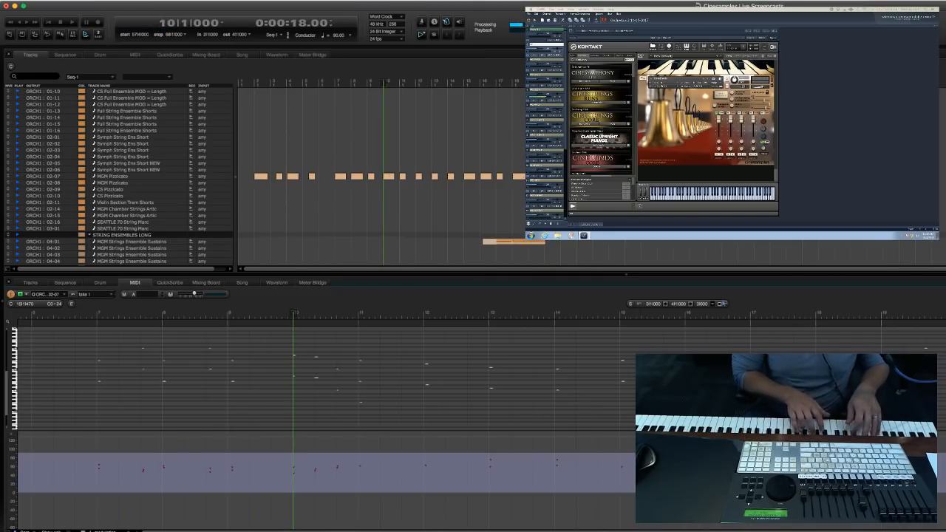
pyautogui.press('.')
pyautogui.write('6')
pyautogui.press('Return')
pyautogui.press('KP_Enter')
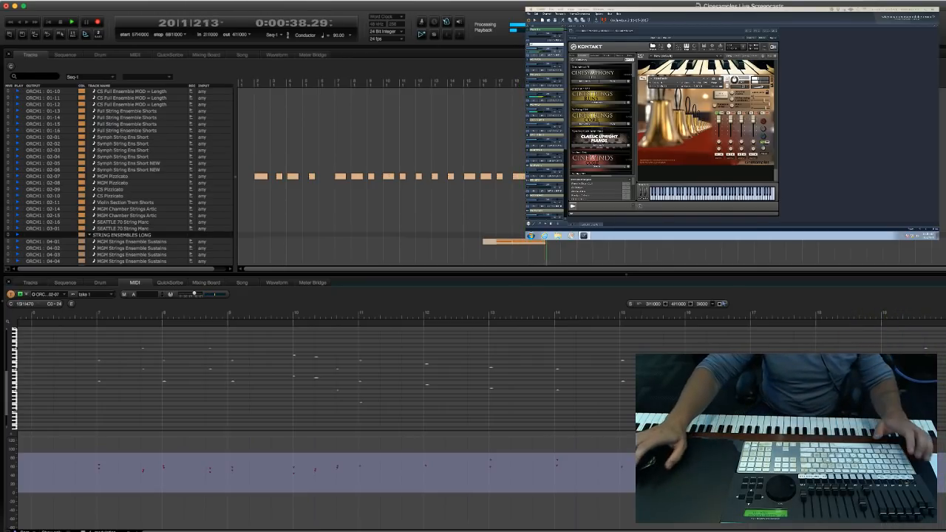
pyautogui.press('space')
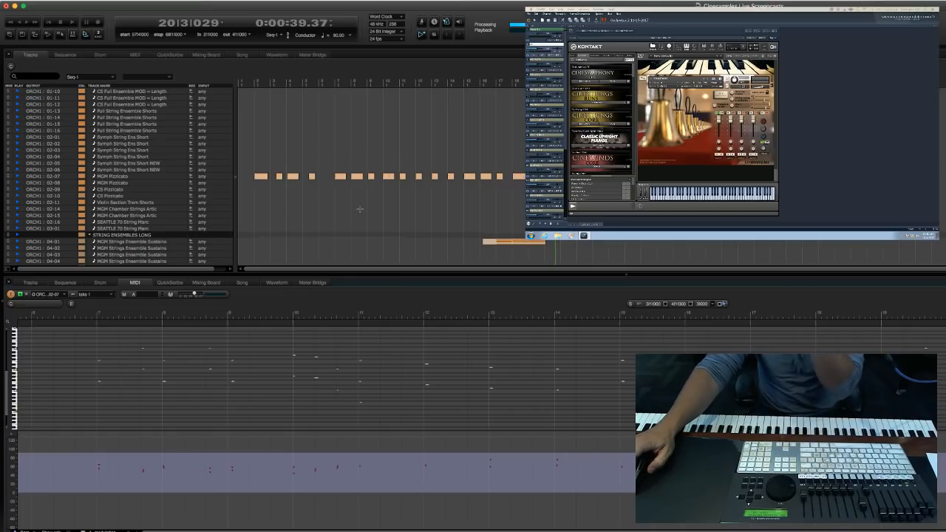
# Look through the short and long string ensemble tracks and on to the brass ensembles for the next instrument.
pyautogui.click(359, 214)
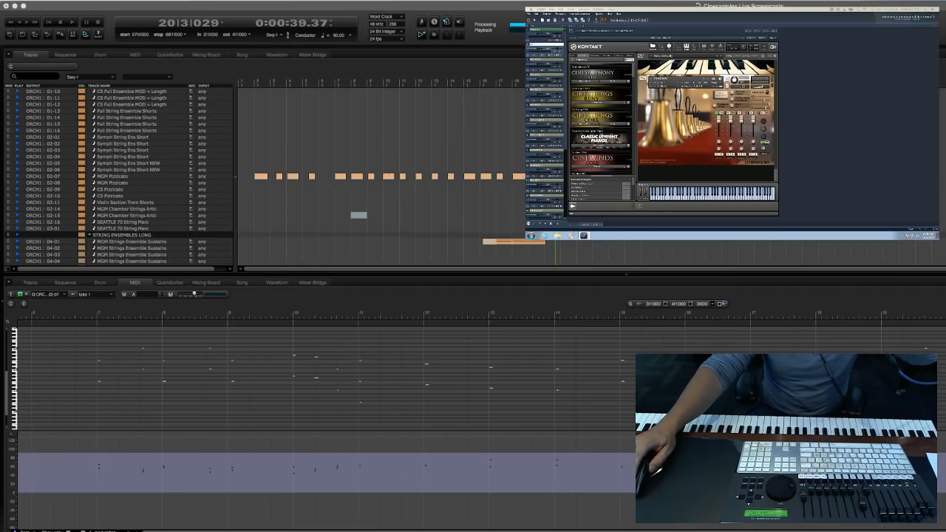
pyautogui.click(127, 209)
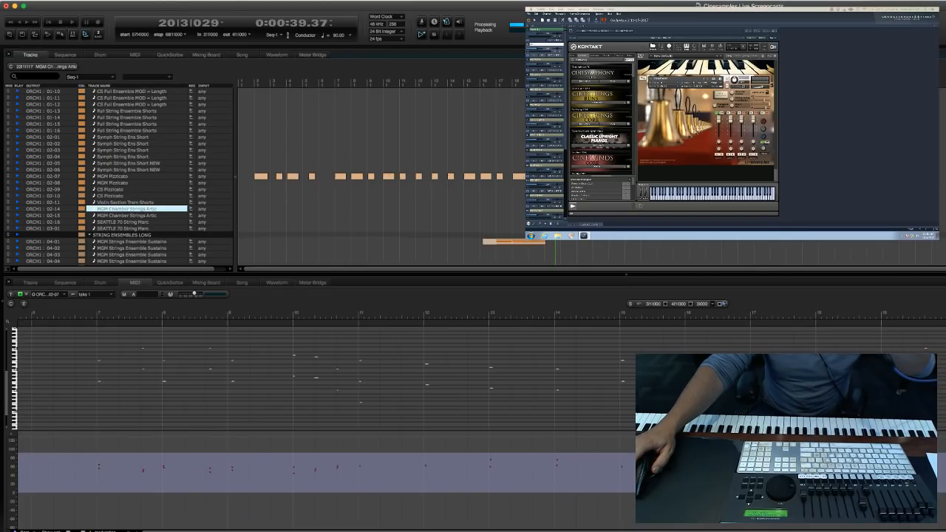
pyautogui.click(124, 222)
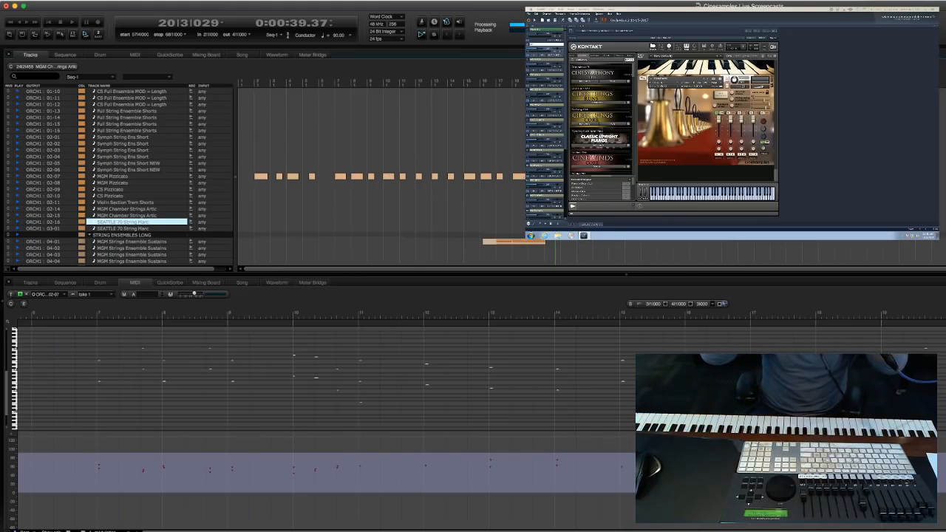
pyautogui.click(391, 215)
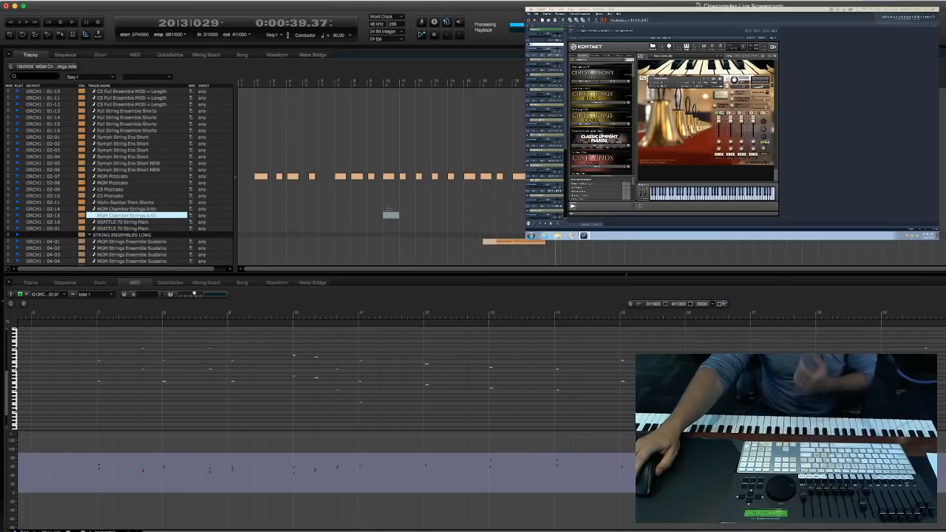
pyautogui.scroll(-2, 324, 193)
pyautogui.scroll(-15, 324, 193)
pyautogui.click(487, 205)
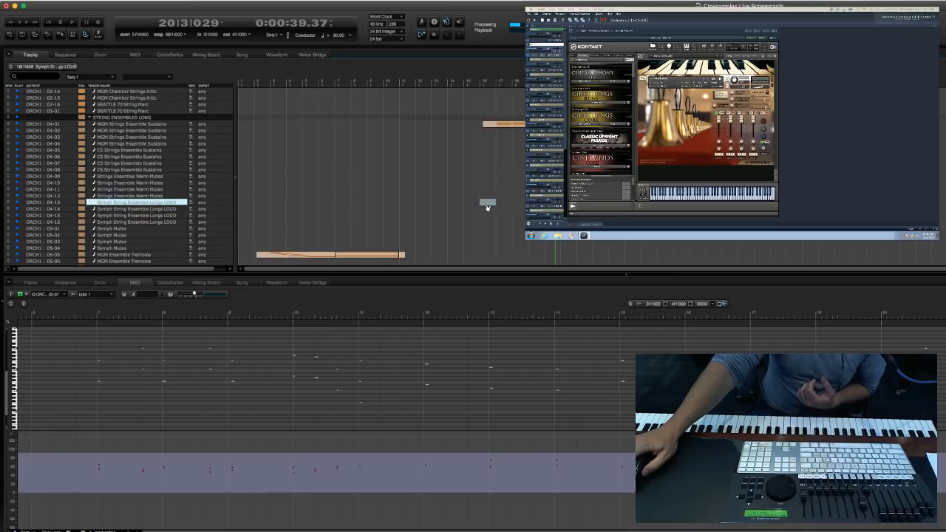
pyautogui.scroll(-7, 473, 203)
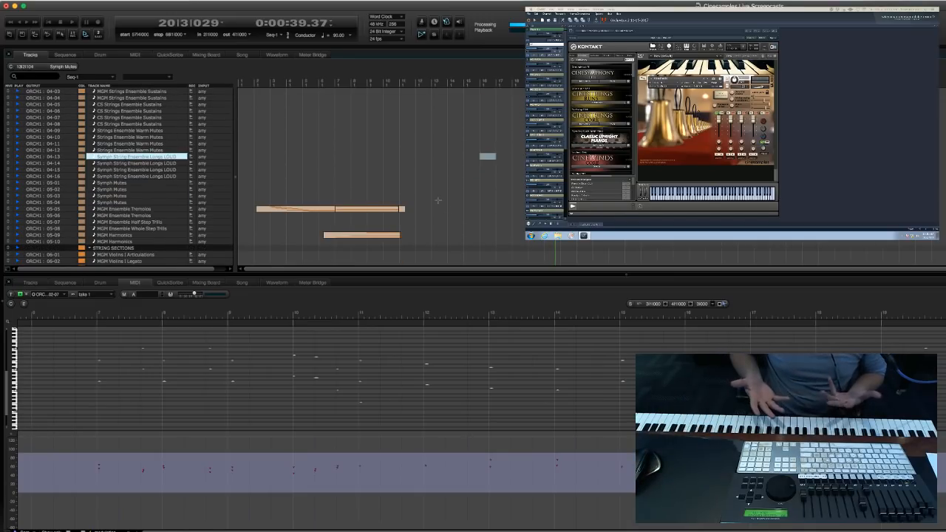
pyautogui.scroll(-15, 458, 194)
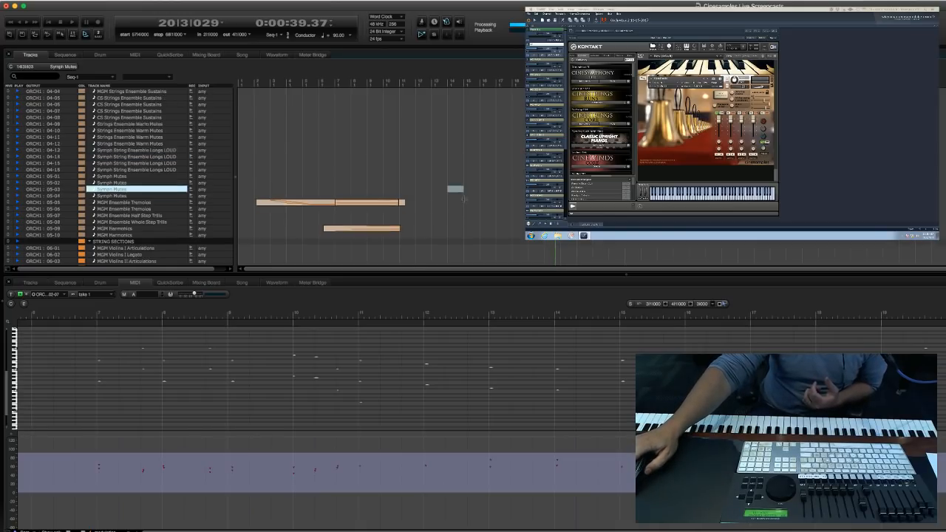
pyautogui.scroll(-10, 464, 200)
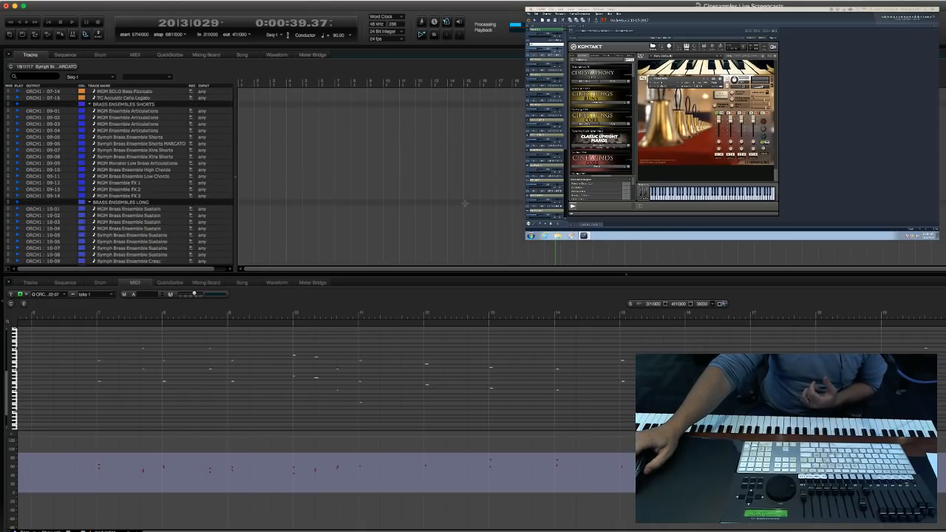
# Look through the long brass ensemble, horn and brass section tracks, continuing to the orchestral percussion group.
pyautogui.click(474, 217)
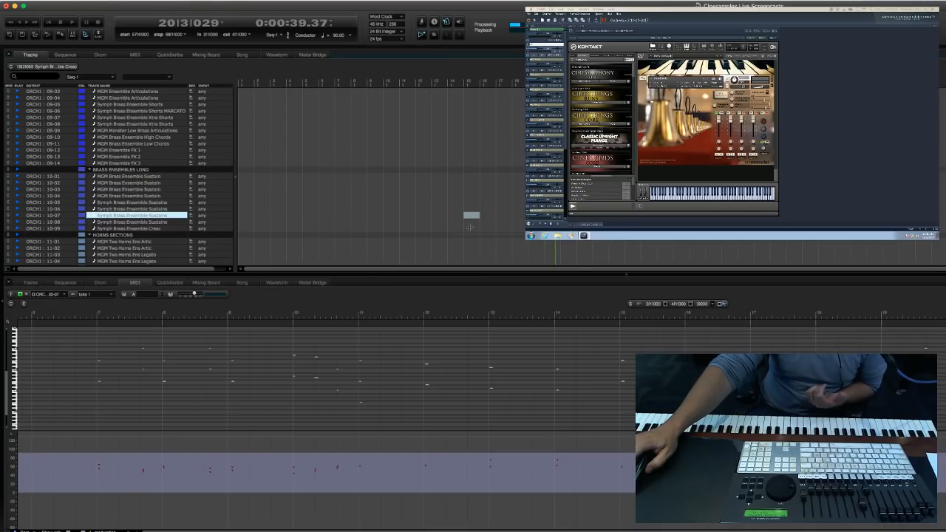
pyautogui.click(470, 229)
pyautogui.scroll(-4, 470, 228)
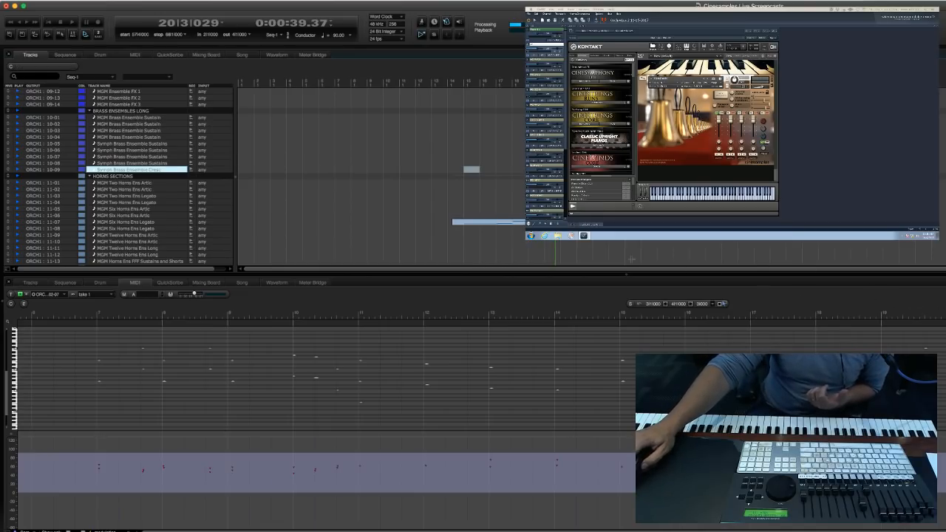
pyautogui.scroll(-8, 338, 201)
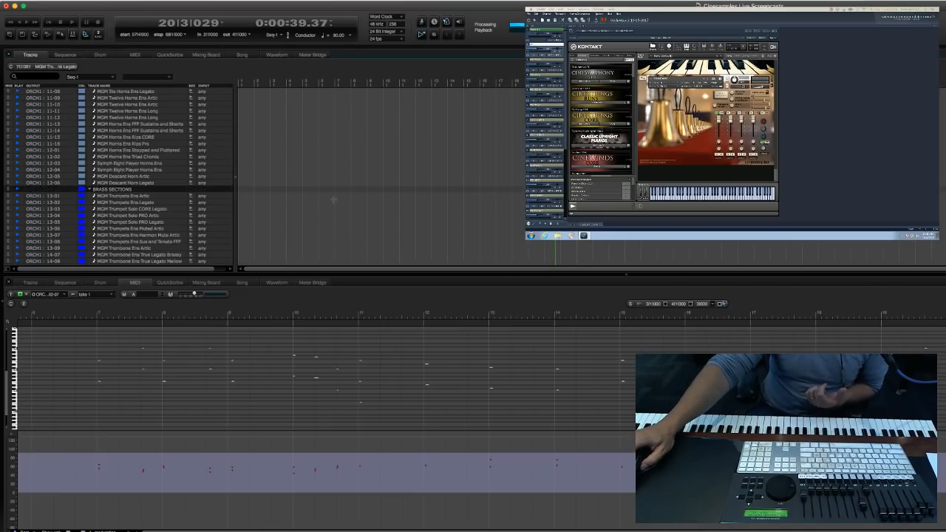
pyautogui.click(313, 163)
pyautogui.scroll(2, 314, 164)
pyautogui.click(261, 156)
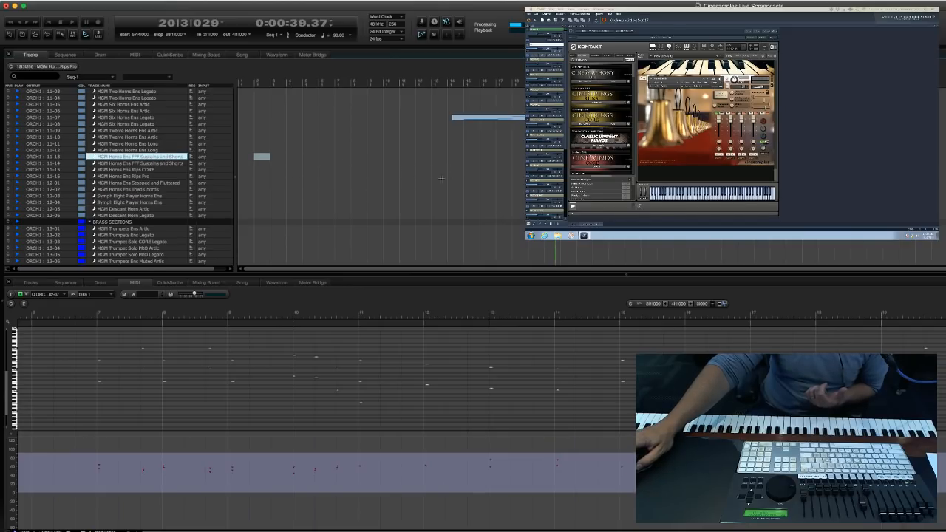
pyautogui.scroll(20, 304, 189)
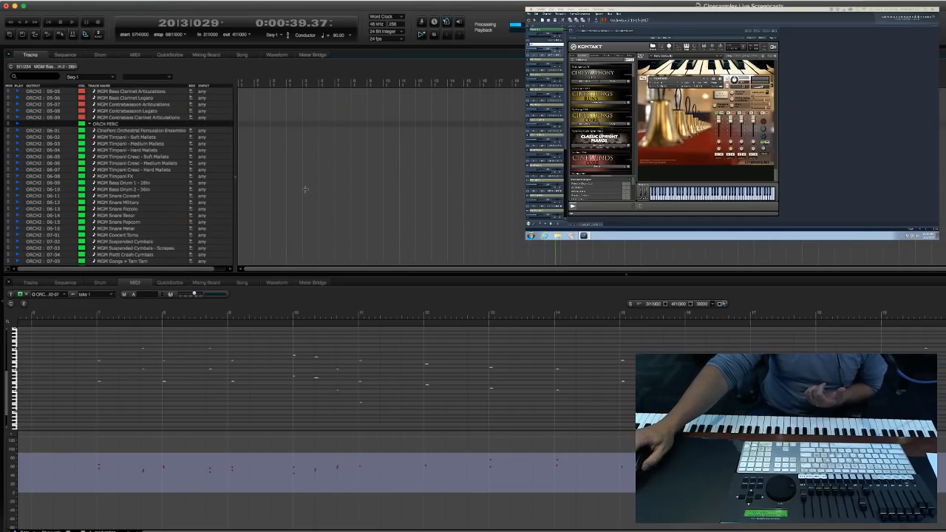
# Record-arm the MGM Timpani - Medium Mallets track and bring up the CinePerc timpani patches in Kontakt.
pyautogui.scroll(-1, 304, 189)
pyautogui.click(304, 189)
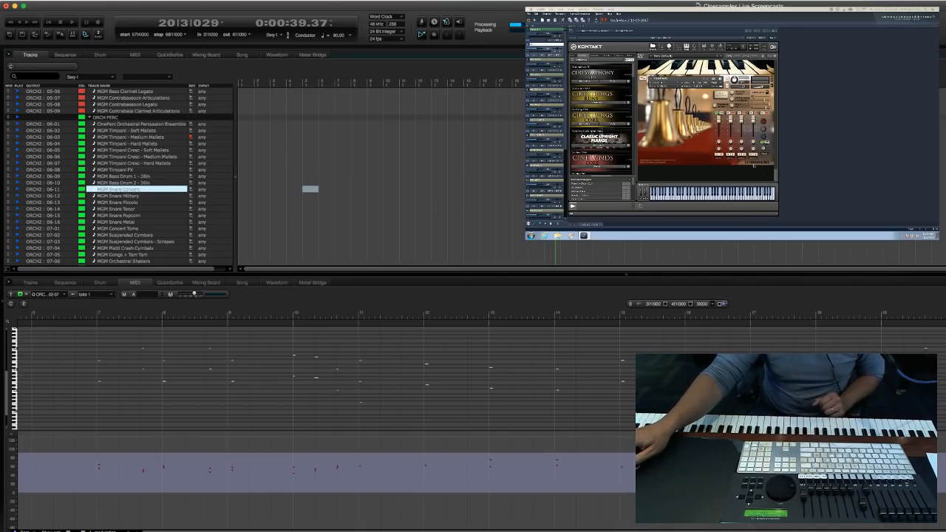
pyautogui.click(655, 173)
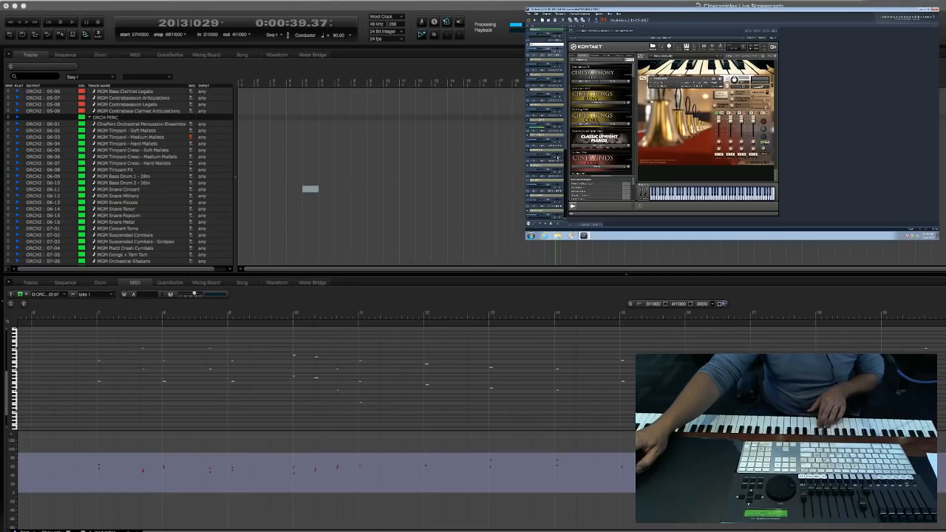
pyautogui.click(543, 120)
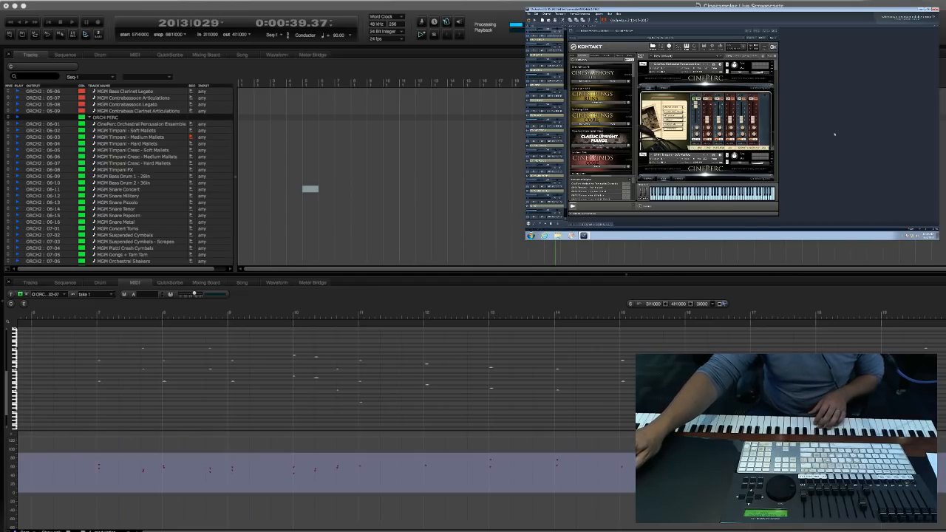
pyautogui.moveTo(776, 78)
pyautogui.mouseDown()
pyautogui.moveTo(773, 105)
pyautogui.moveTo(774, 74)
pyautogui.moveTo(773, 83)
pyautogui.mouseUp()
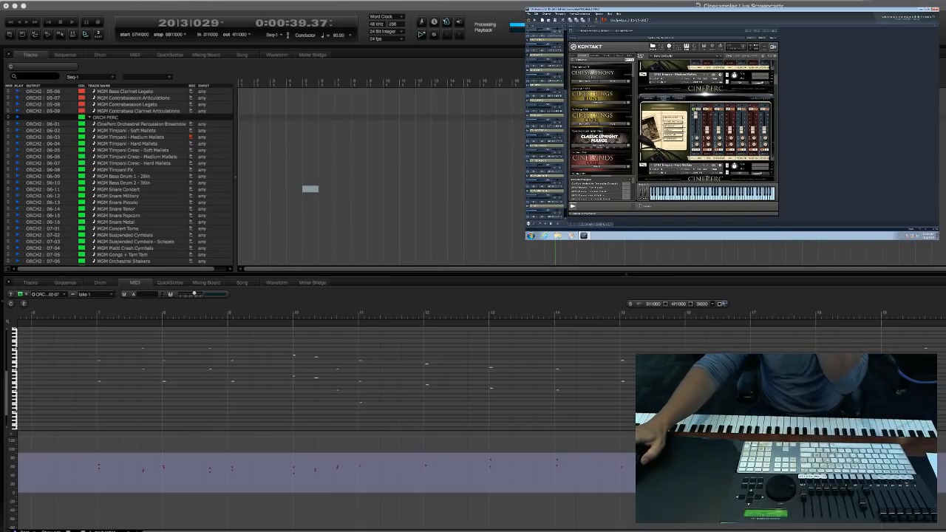
# Record a timpani part on the medium mallets track from measure 17, stopping at about measure 20.
pyautogui.click(120, 215)
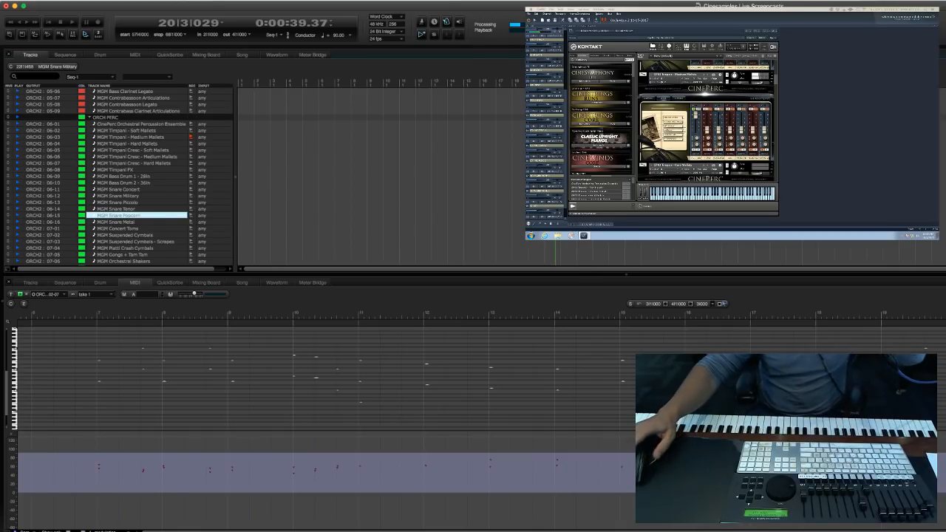
pyautogui.click(137, 157)
pyautogui.press('KP_Decimal')
pyautogui.write('17')
pyautogui.press('Return')
pyautogui.press('KP_3')
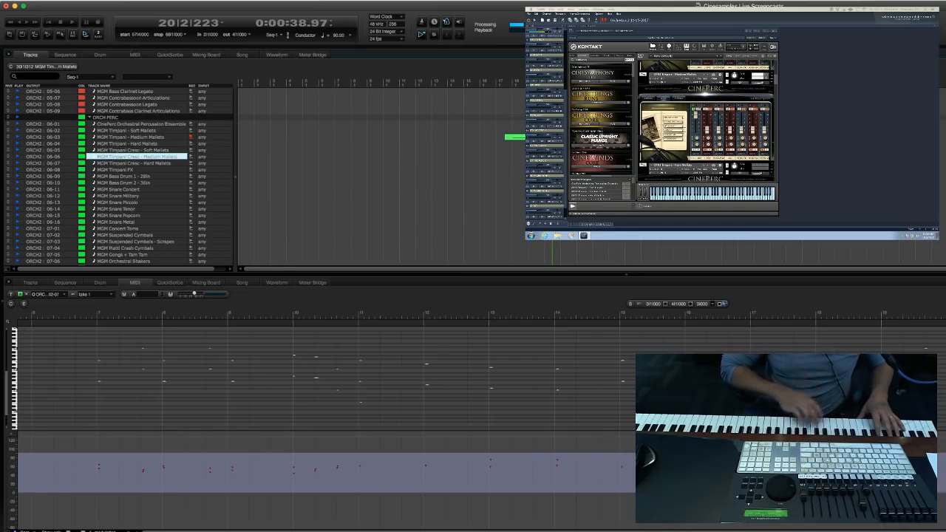
# Run another short timpani recording pass, starting at measure 19.
pyautogui.press('.')
pyautogui.write('19')
pyautogui.press('Return')
pyautogui.press('3')
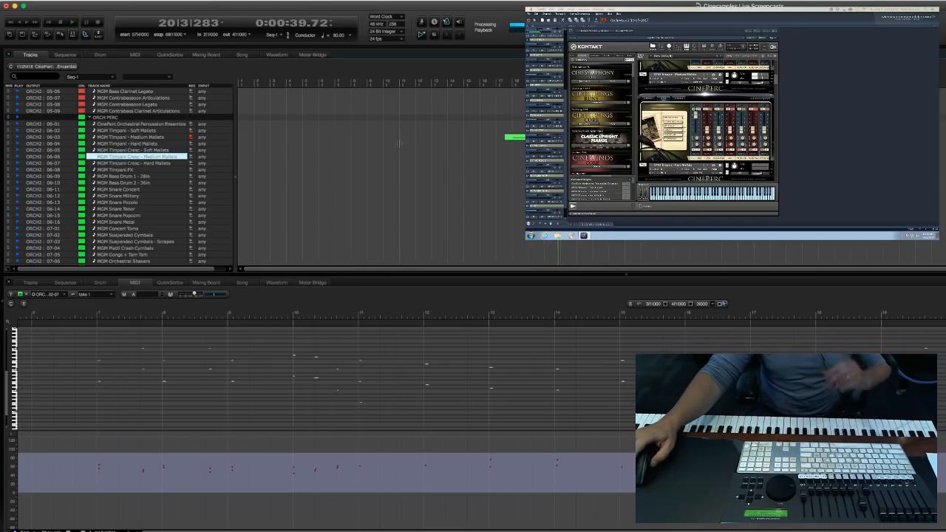
# Record-arm the first MGM Brass Ensemble Sustain track in the BRASS ENSEMBLES LONG group.
pyautogui.scroll(10, 384, 181)
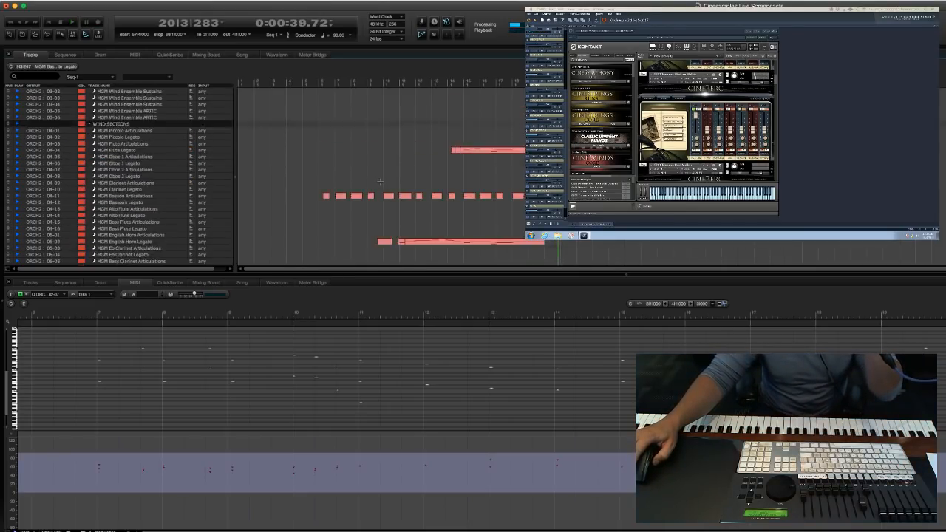
pyautogui.scroll(12, 416, 170)
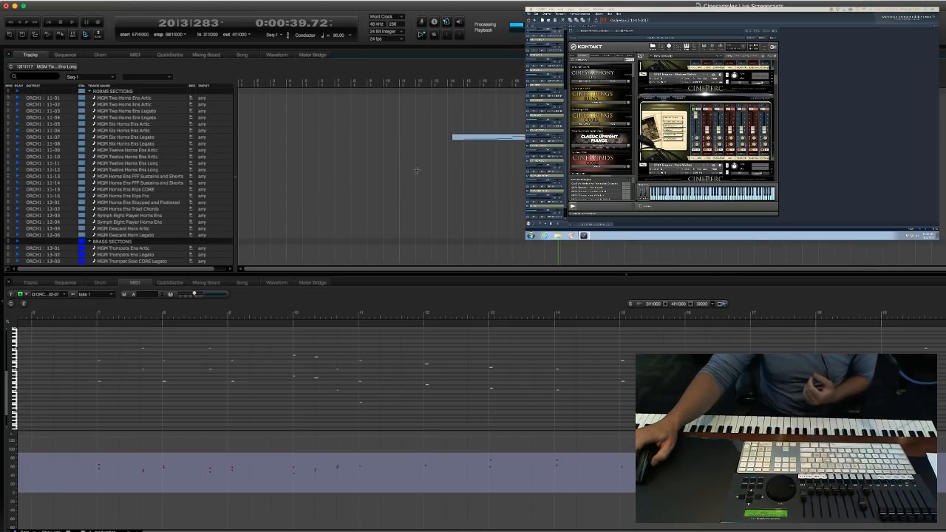
pyautogui.scroll(8, 409, 175)
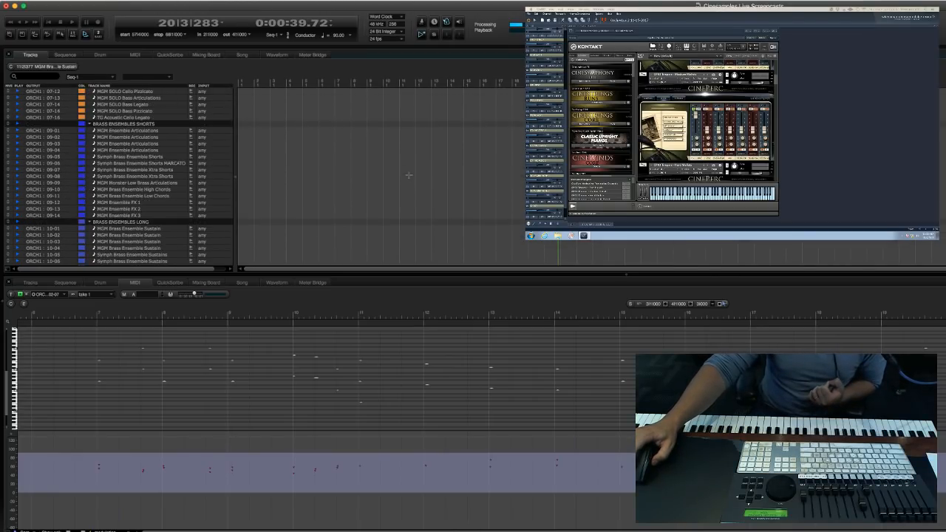
pyautogui.scroll(15, 409, 175)
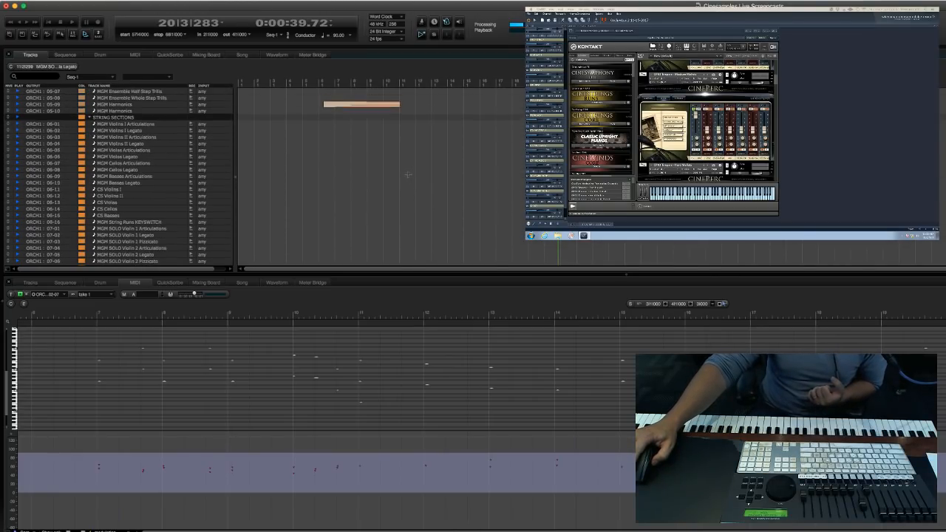
pyautogui.scroll(13, 408, 175)
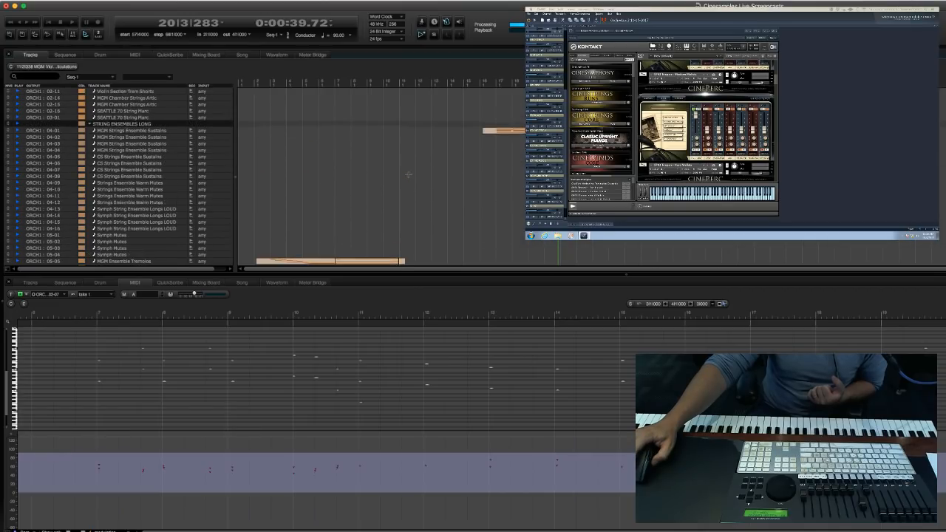
pyautogui.scroll(3, 339, 209)
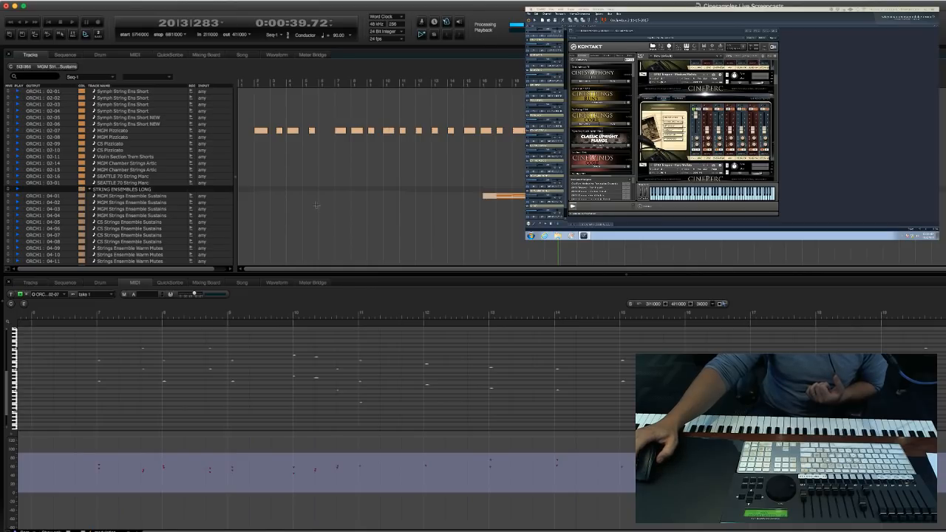
pyautogui.scroll(3, 315, 205)
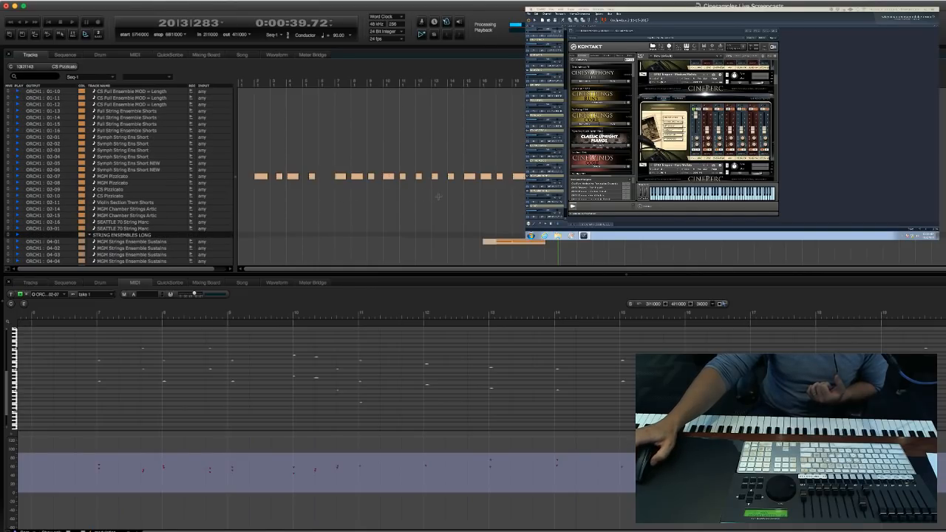
pyautogui.scroll(-20, 374, 209)
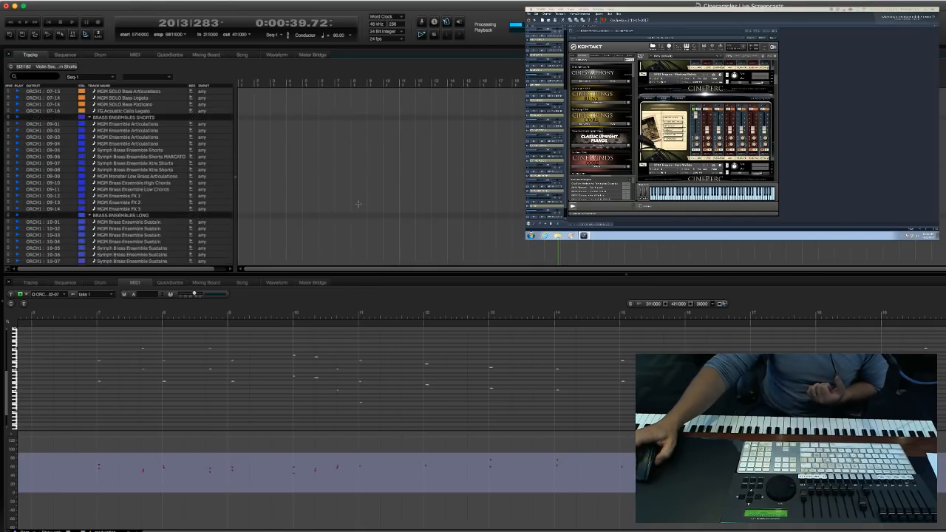
pyautogui.click(337, 149)
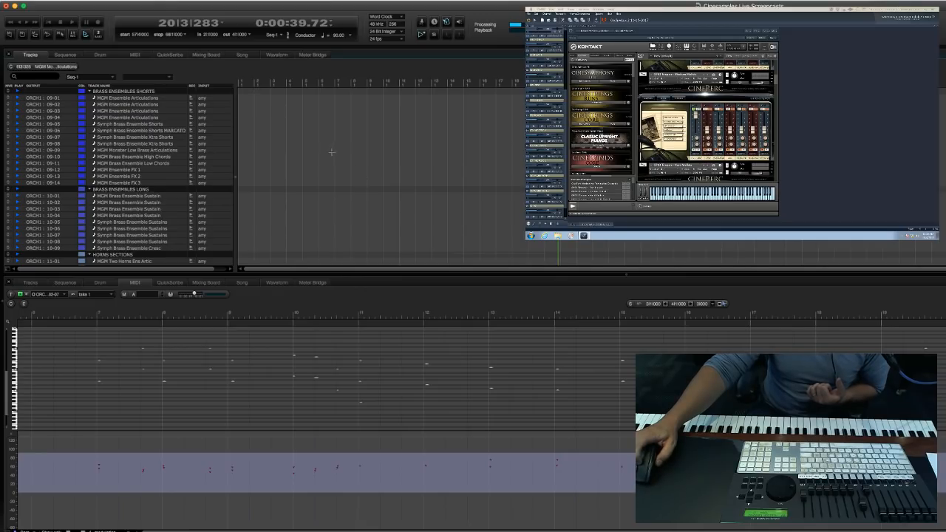
pyautogui.click(328, 156)
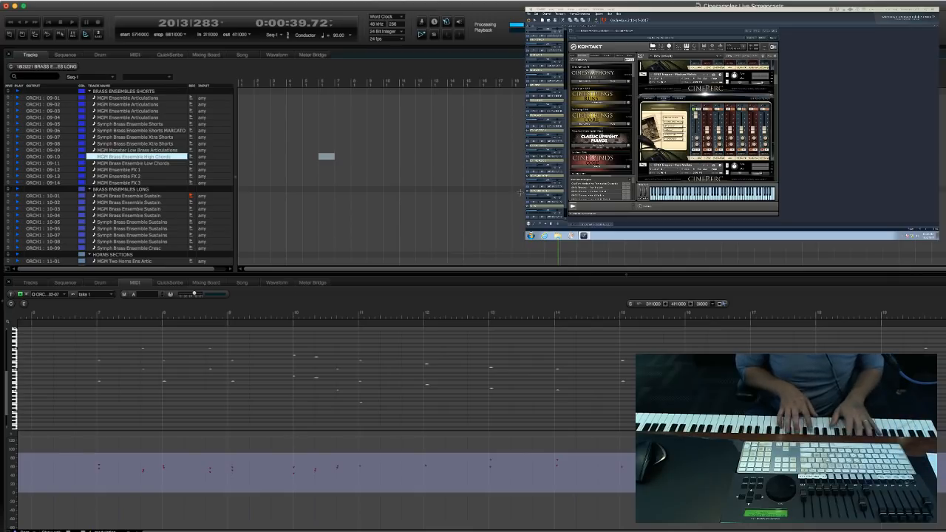
# Record a sustained brass ensemble take starting at measure 19, stopping at about measure 29.
pyautogui.click(601, 191)
pyautogui.press('.')
pyautogui.write('19')
pyautogui.press('Return')
pyautogui.press('space')
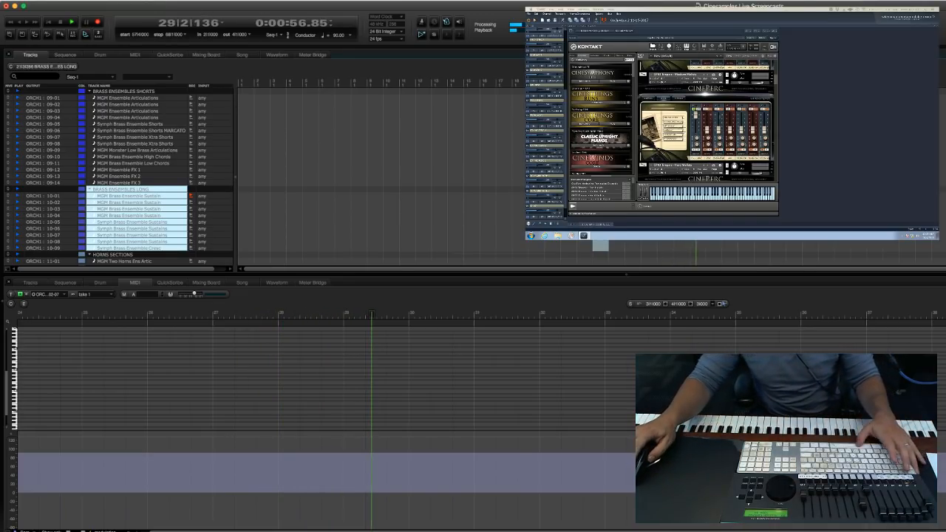
pyautogui.press('space')
# Record a second sustained brass take, starting again at measure 19 and stopping in measure 29.
pyautogui.click(567, 212)
pyautogui.press('KP_Decimal')
pyautogui.write('19')
pyautogui.press('Return')
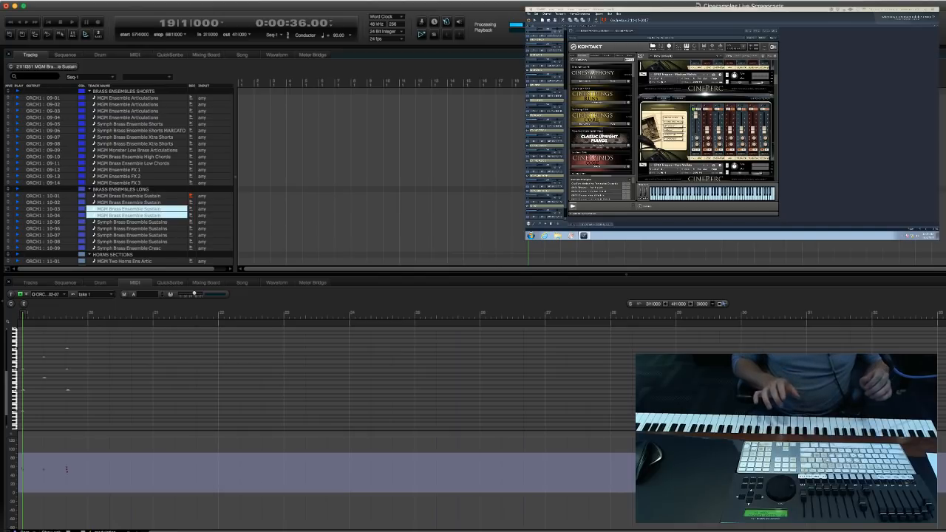
pyautogui.press('3')
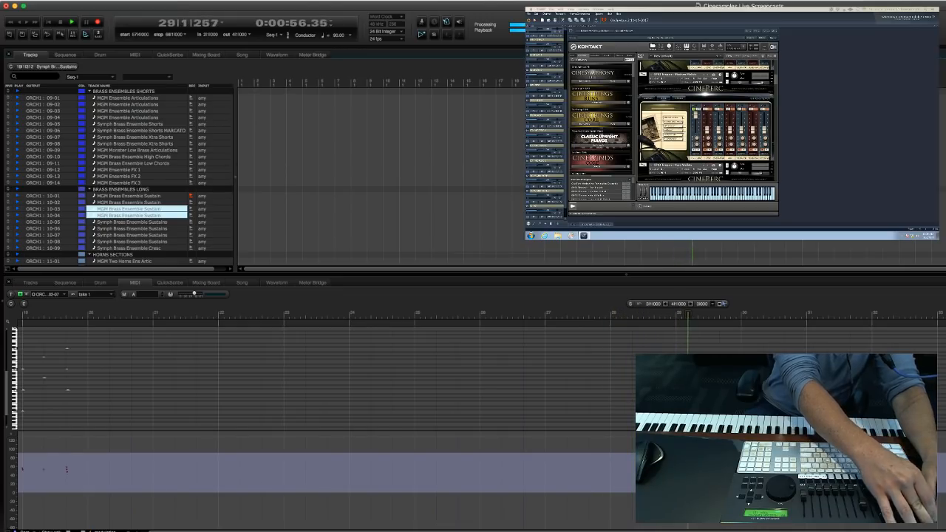
pyautogui.press('space')
# Record-arm the first MGM Strings Ensemble Sustains track in the STRING ENSEMBLES LONG group.
pyautogui.click(346, 242)
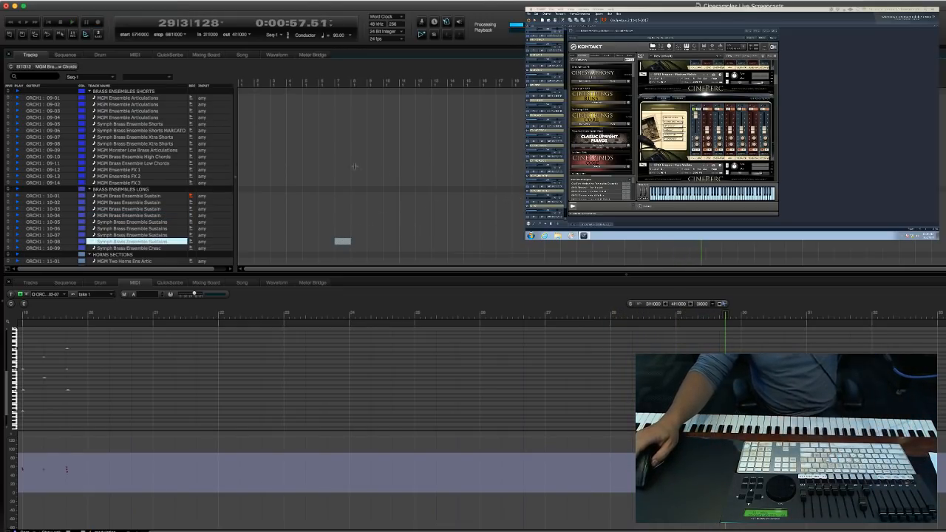
pyautogui.scroll(8, 354, 168)
pyautogui.scroll(10, 353, 168)
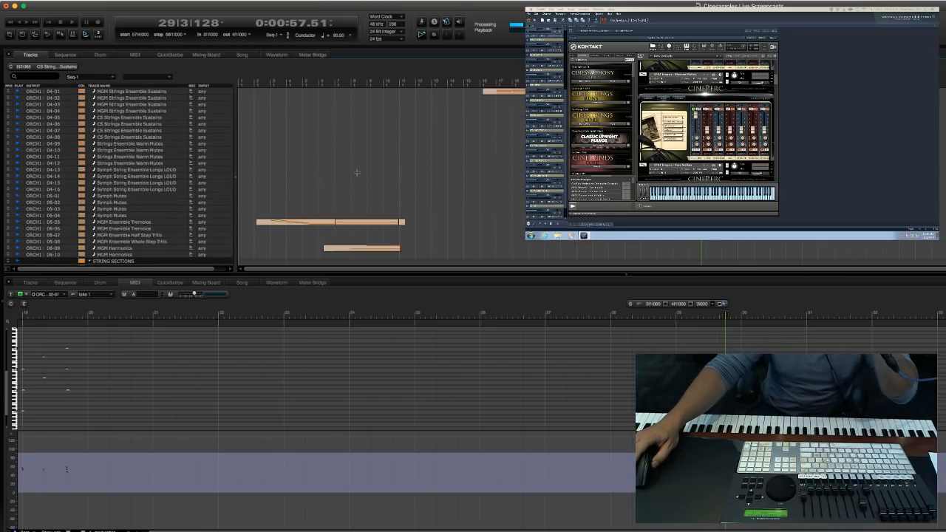
pyautogui.scroll(10, 358, 174)
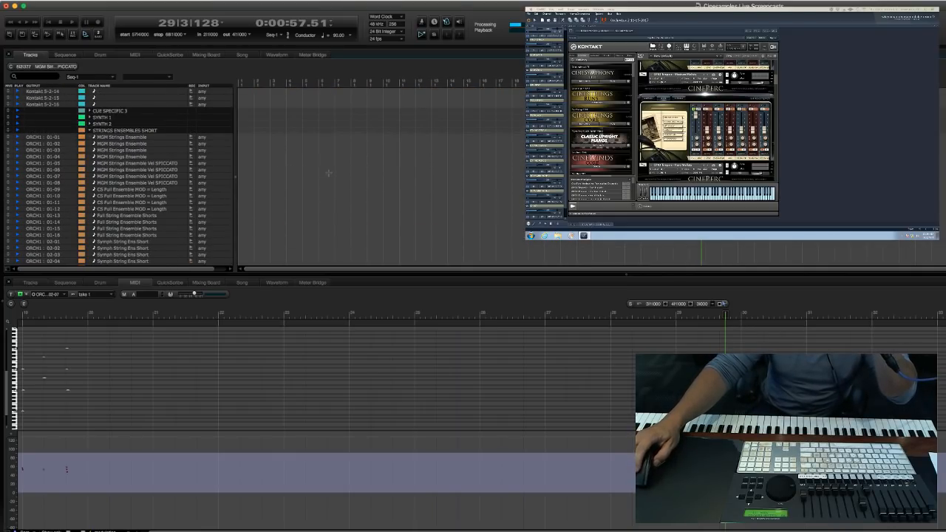
pyautogui.click(329, 175)
pyautogui.scroll(-9, 272, 214)
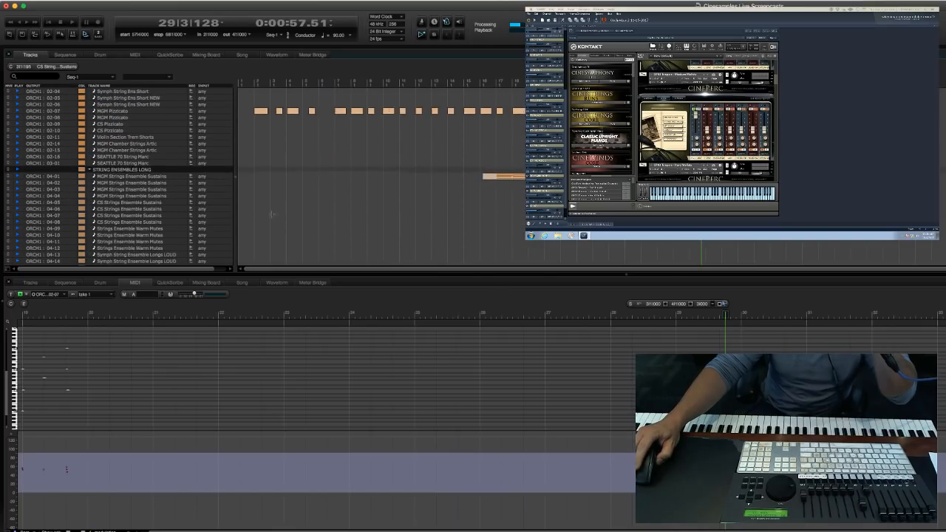
pyautogui.moveTo(290, 195); pyautogui.dragTo(299, 202)
pyautogui.click(189, 178)
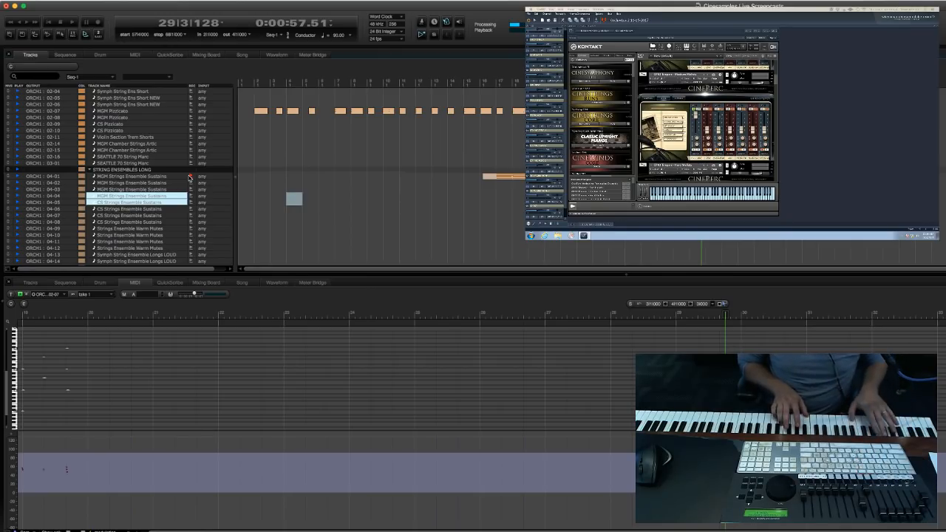
# Try to record a sustained strings take on the armed track, starting at measure 19.
pyautogui.scroll(-15, 190, 177)
pyautogui.scroll(5, 136, 176)
pyautogui.click(136, 176)
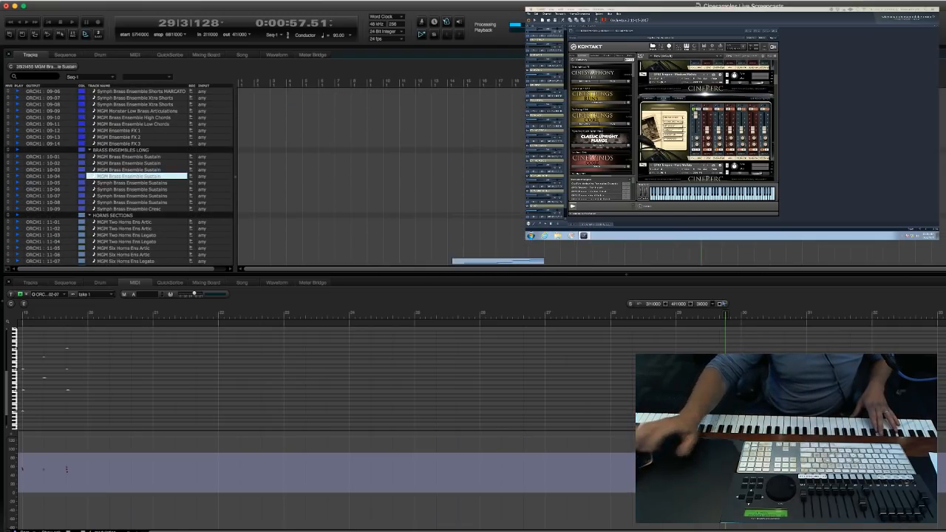
pyautogui.press('KP_Decimal')
pyautogui.write('19')
pyautogui.press('Return')
pyautogui.press('KP_3')
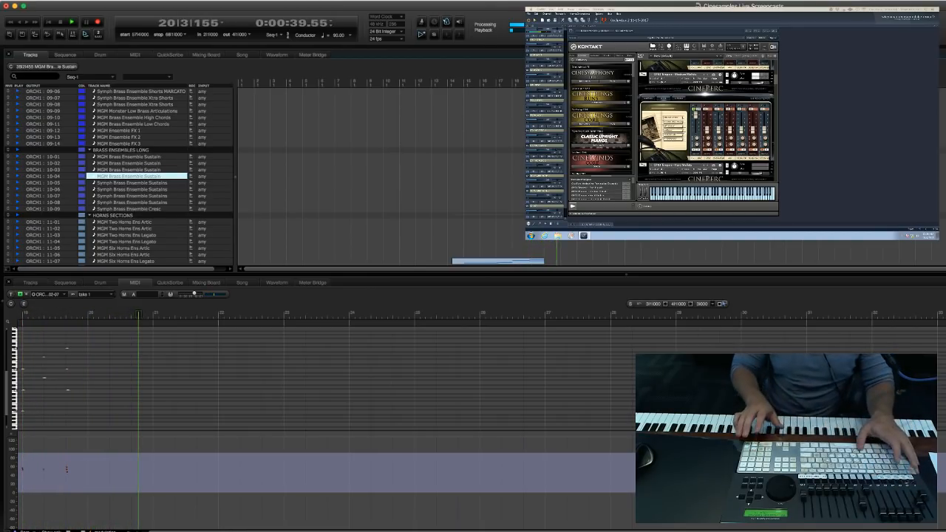
pyautogui.press('space')
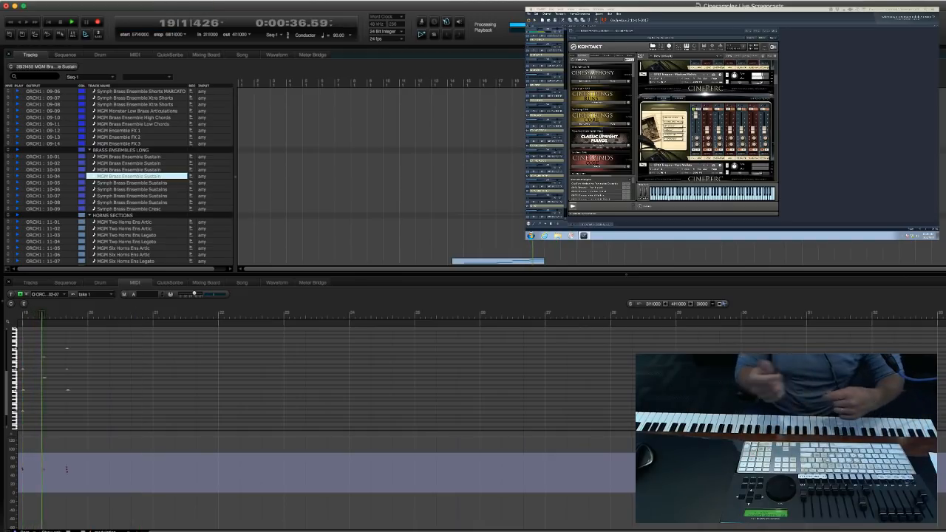
# Record-arm the second MGM Strings Ensemble Sustains track (04-02) in the STRING ENSEMBLES LONG group.
pyautogui.scroll(15, 467, 160)
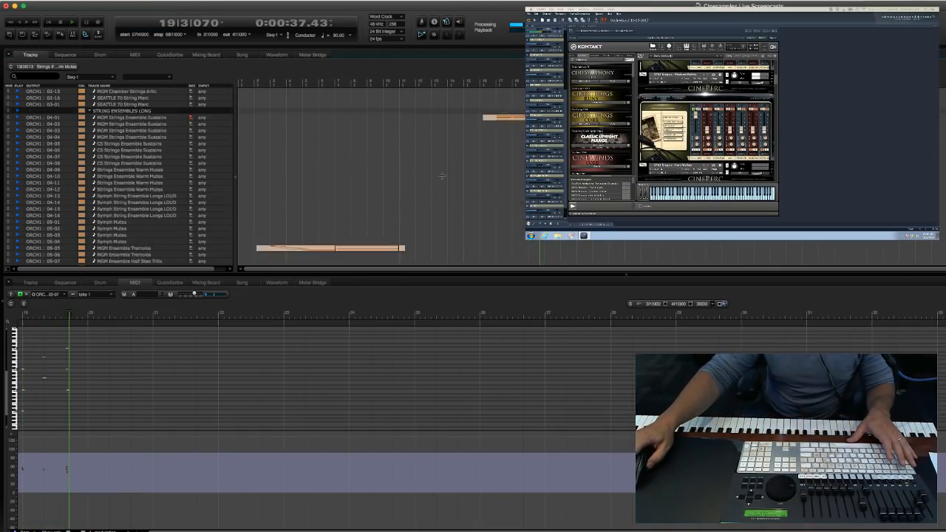
pyautogui.scroll(-2, 467, 160)
pyautogui.scroll(-1, 173, 132)
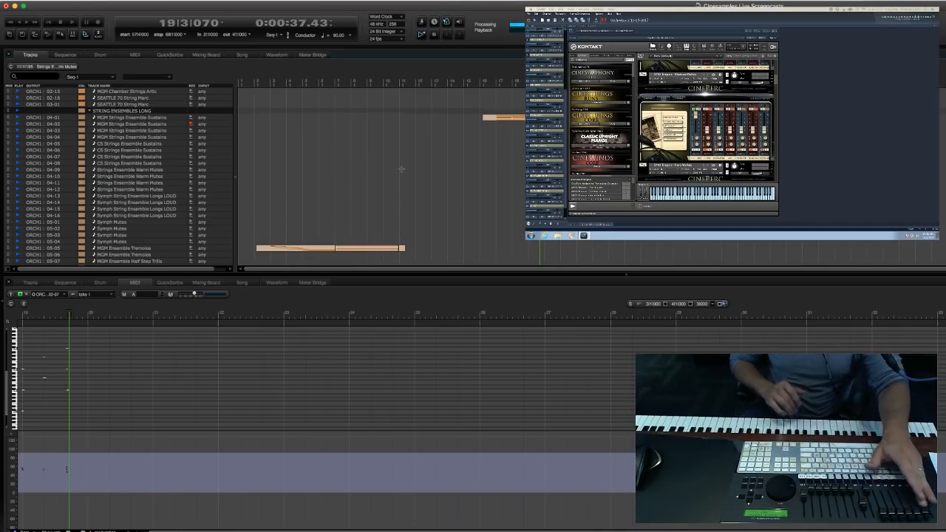
# Record a sustained string chord take starting at measure 19, stopping in measure 29.
pyautogui.press('KP_Decimal')
pyautogui.press('KP_Enter')
pyautogui.press('KP_3')
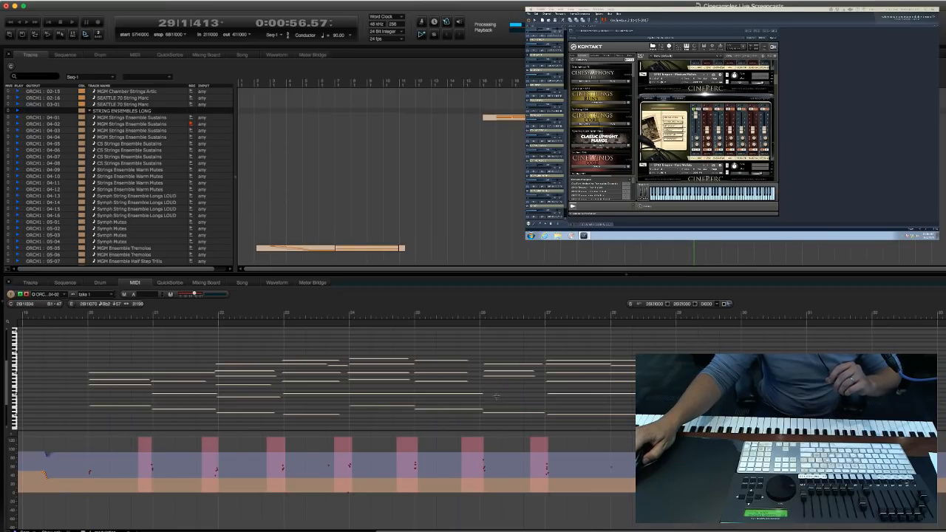
# Start overdubbing controller fader moves onto the string sustain take from measure 19.
pyautogui.click(141, 215)
pyautogui.press('.')
pyautogui.write('19')
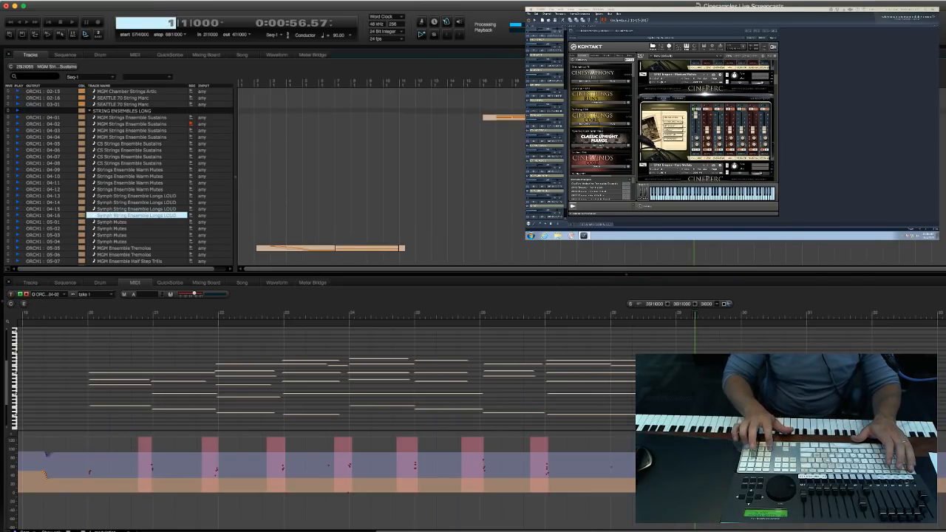
pyautogui.press('Return')
pyautogui.press('3')
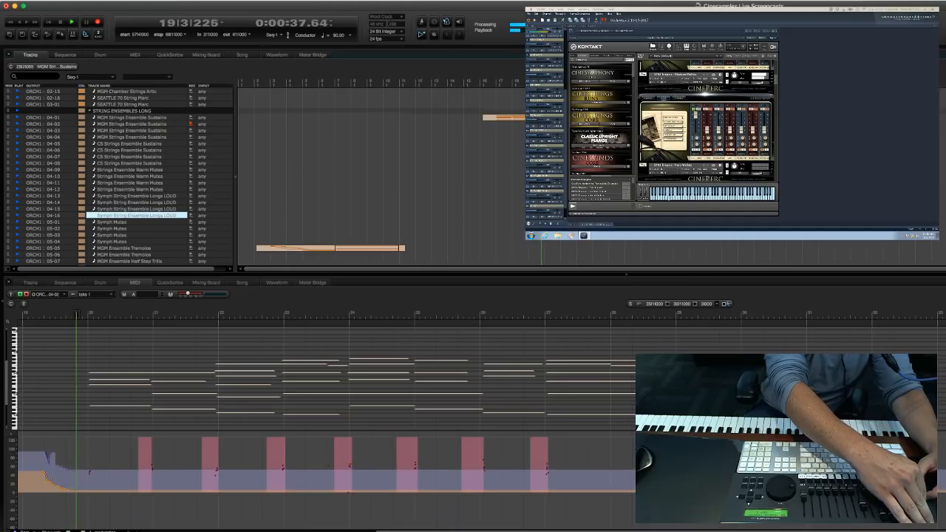
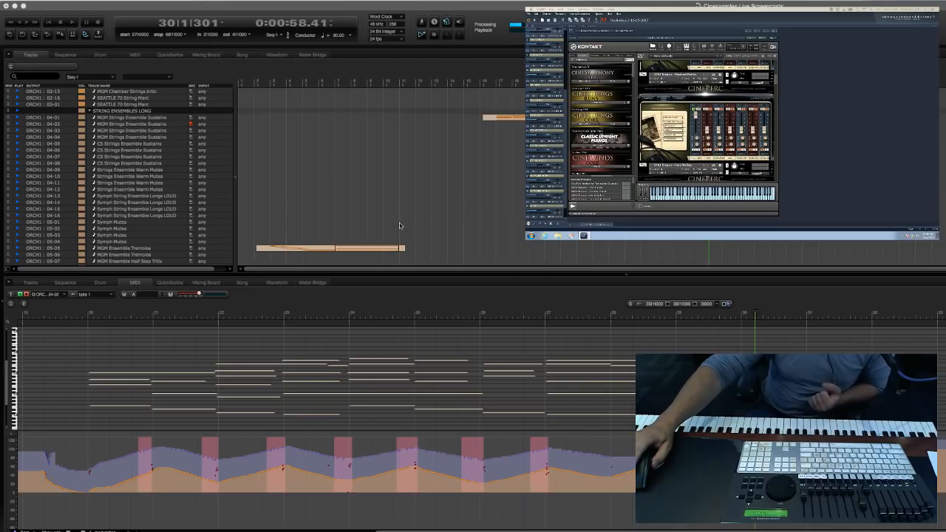
# Open the MGM Brass Ensemble Sustain take (10-01) in the MIDI editor and raise the top note at measure 28.
pyautogui.scroll(-10, 416, 207)
pyautogui.doubleClick(129, 150)
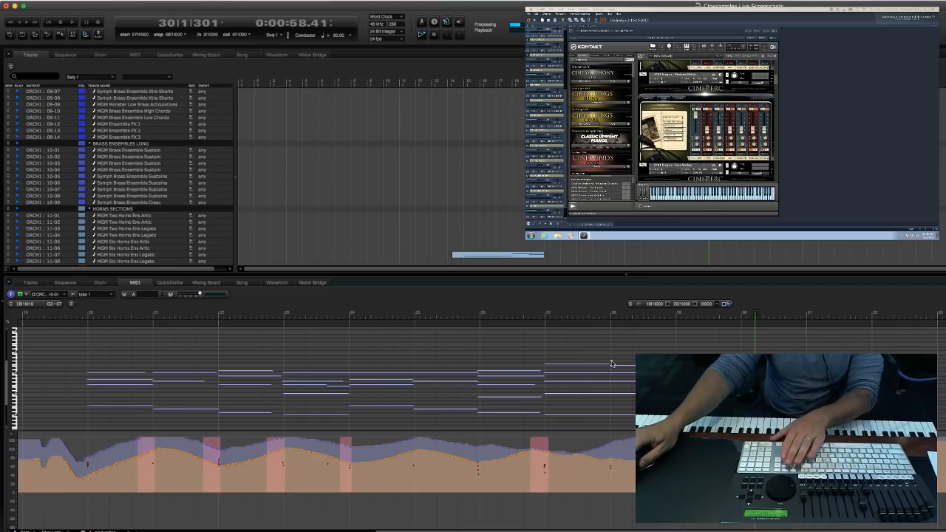
pyautogui.moveTo(610, 361); pyautogui.dragTo(685, 361)
# Open the second MGM Strings Ensemble Sustains take (04-02) in the MIDI editor to review its notes and controller curves.
pyautogui.click(684, 221)
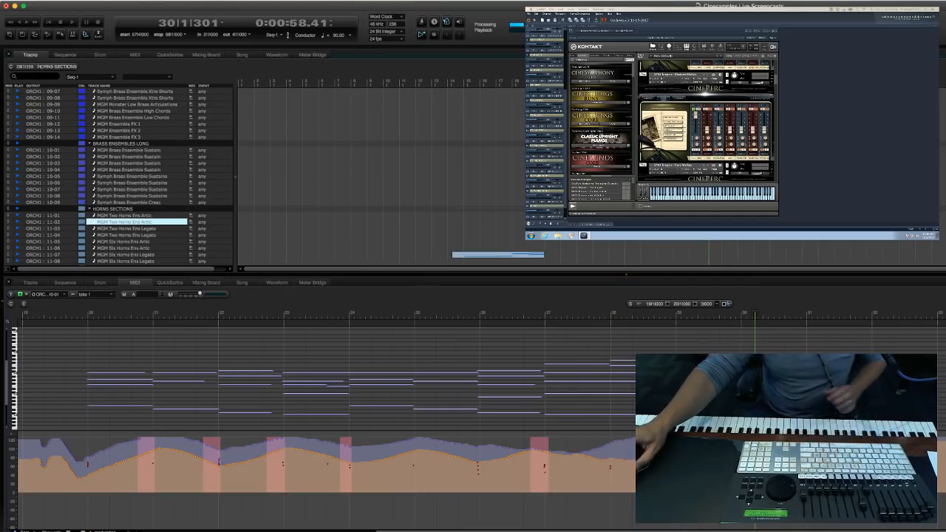
pyautogui.scroll(20, 684, 222)
pyautogui.scroll(5, 118, 178)
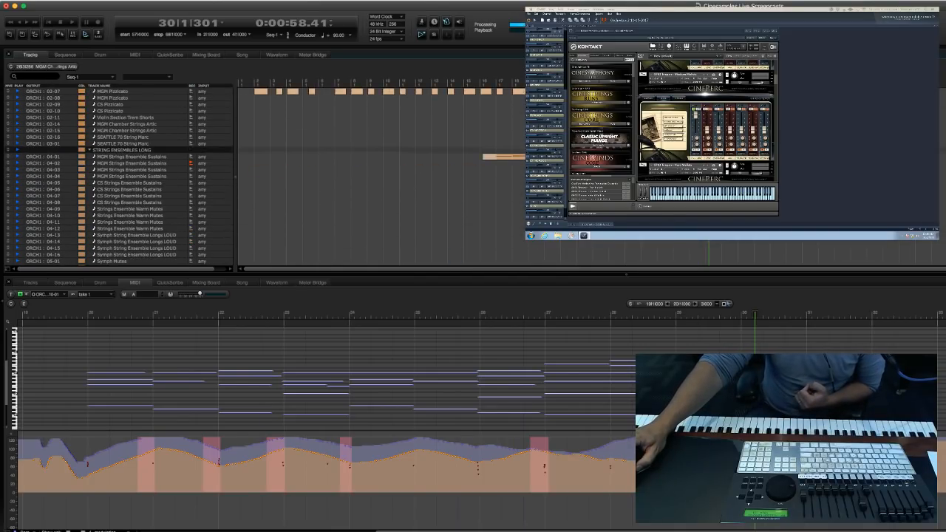
pyautogui.scroll(-2, 293, 211)
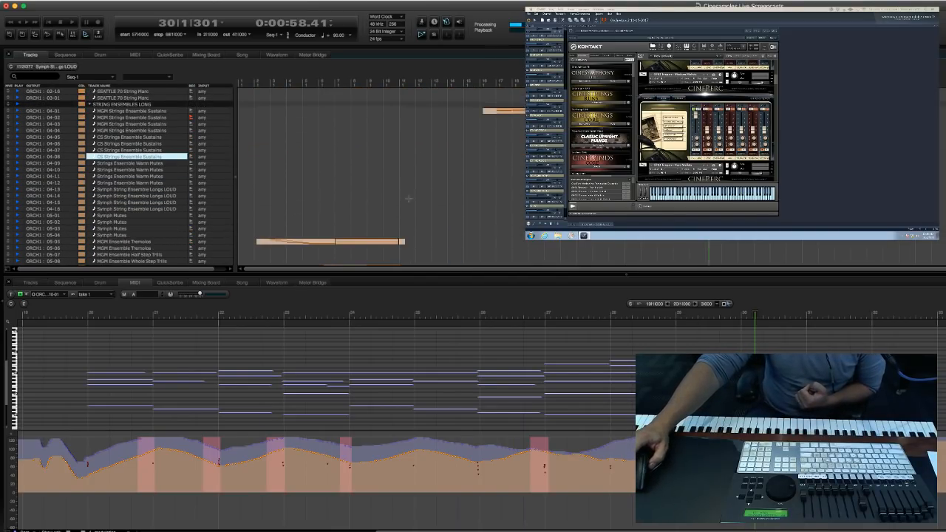
pyautogui.doubleClick(132, 150)
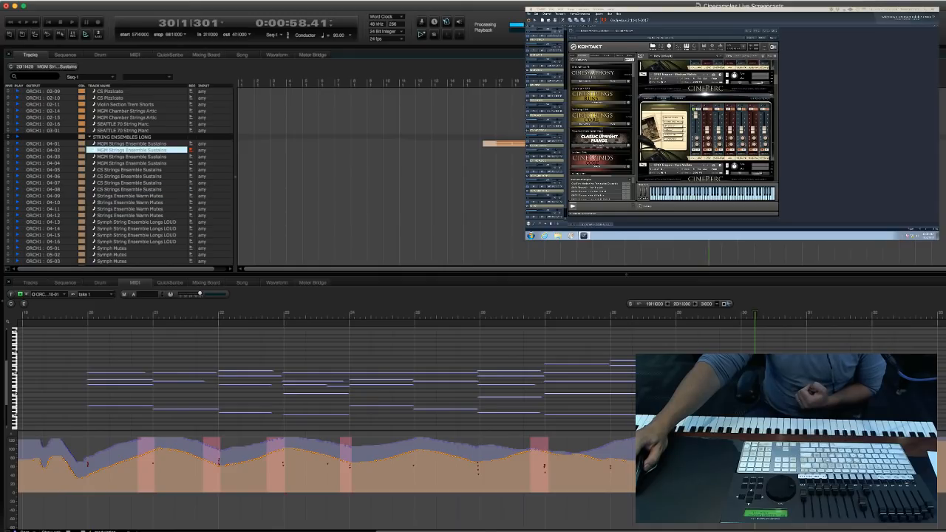
pyautogui.scroll(8, 425, 202)
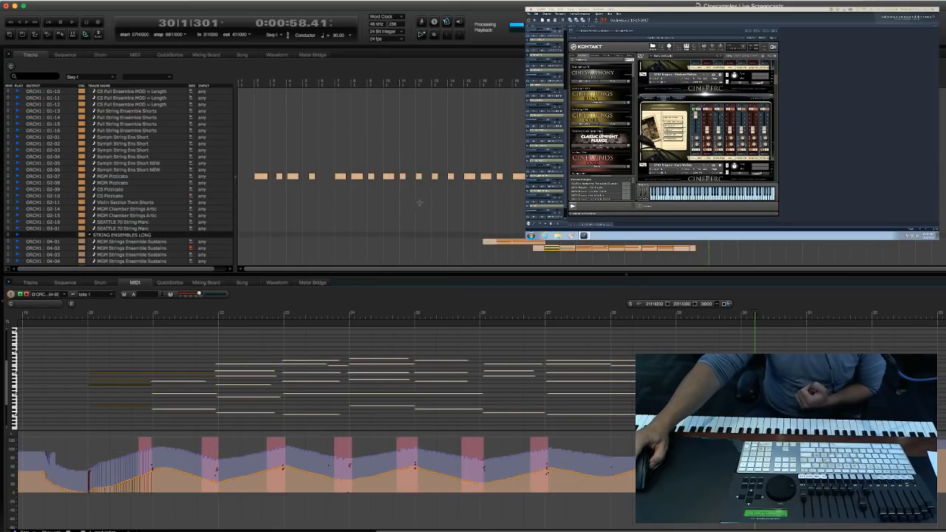
# Look through the string, brass, horn, percussion and woodwind track groups for existing takes and the next part.
pyautogui.scroll(-4, 273, 209)
pyautogui.click(310, 222)
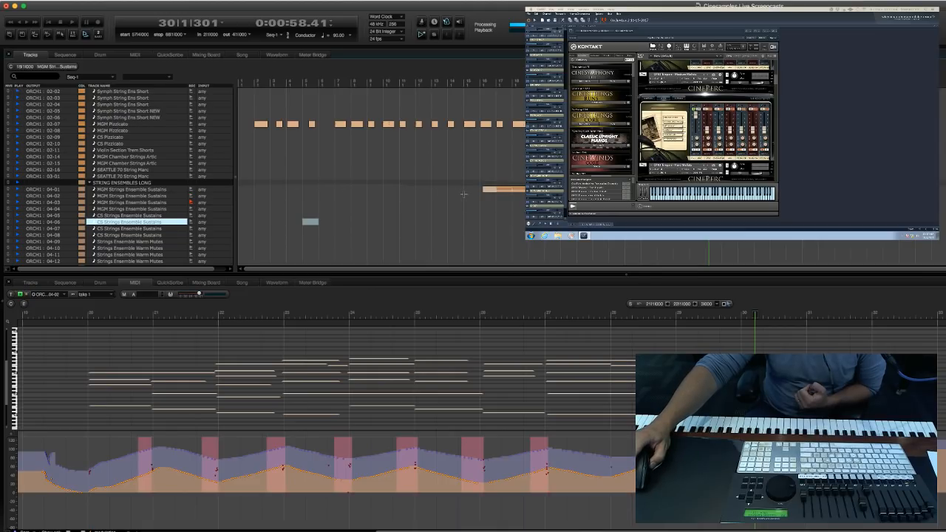
pyautogui.scroll(-20, 463, 195)
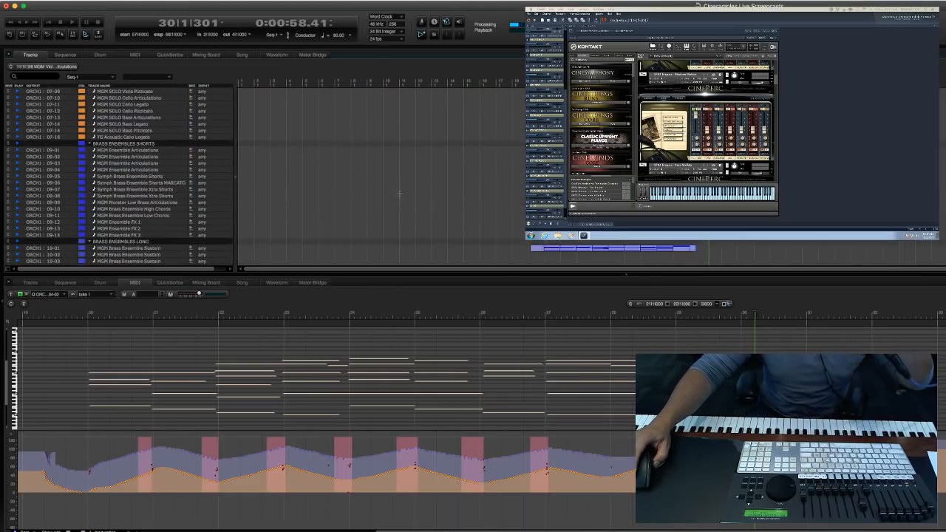
pyautogui.scroll(-13, 399, 194)
pyautogui.click(300, 192)
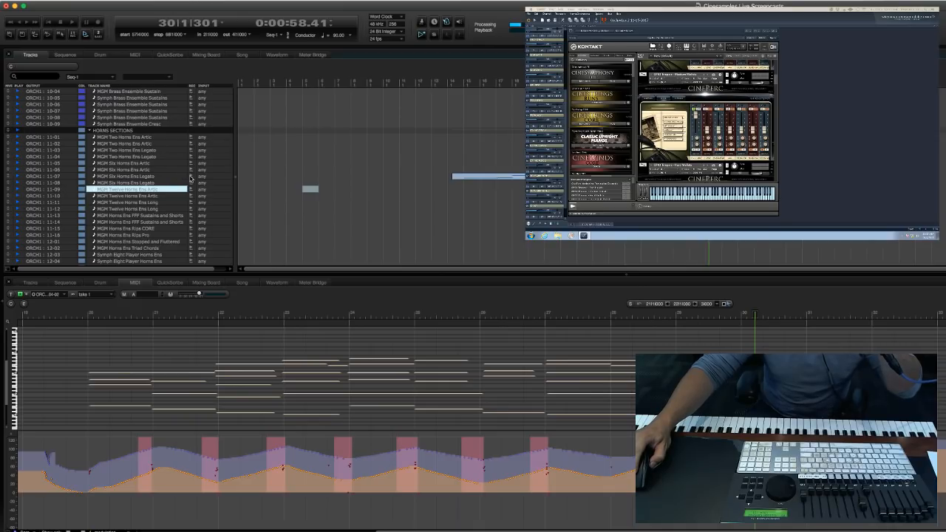
pyautogui.scroll(20, 357, 183)
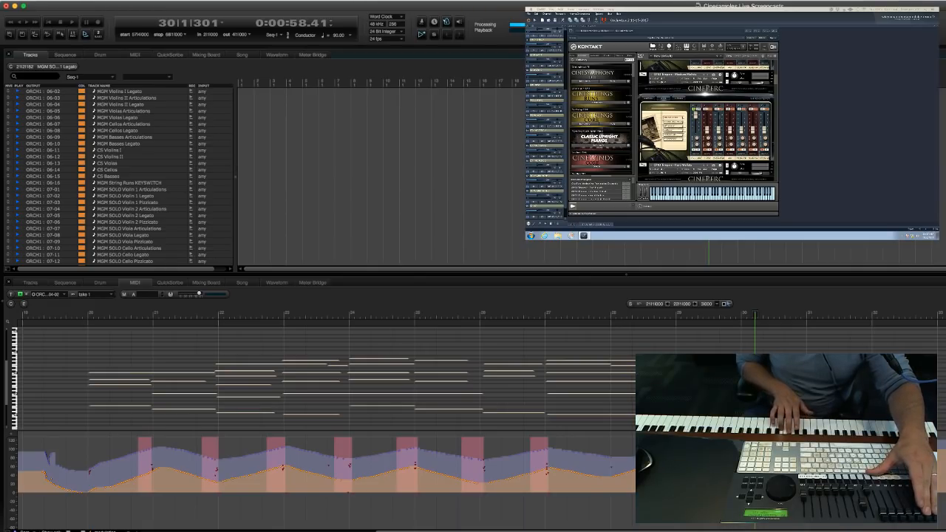
pyautogui.click(506, 123)
pyautogui.scroll(-15, 513, 150)
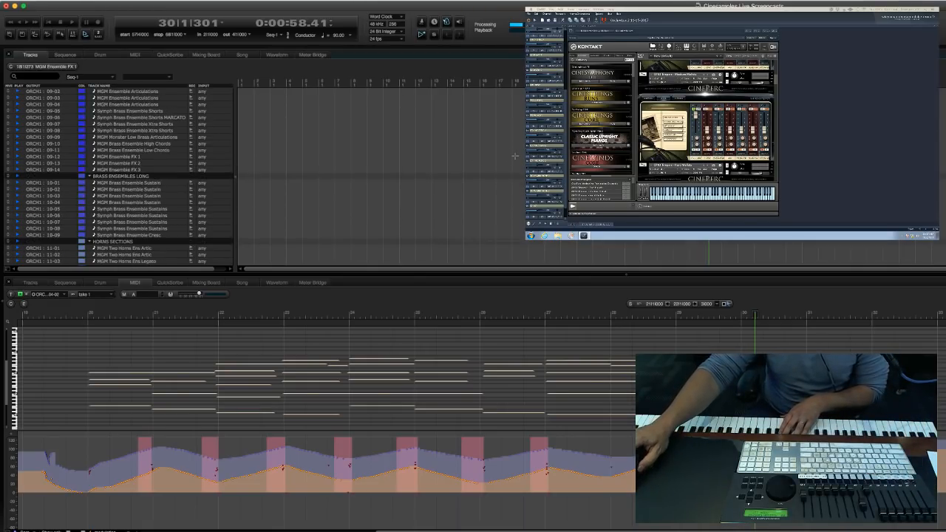
pyautogui.scroll(15, 489, 199)
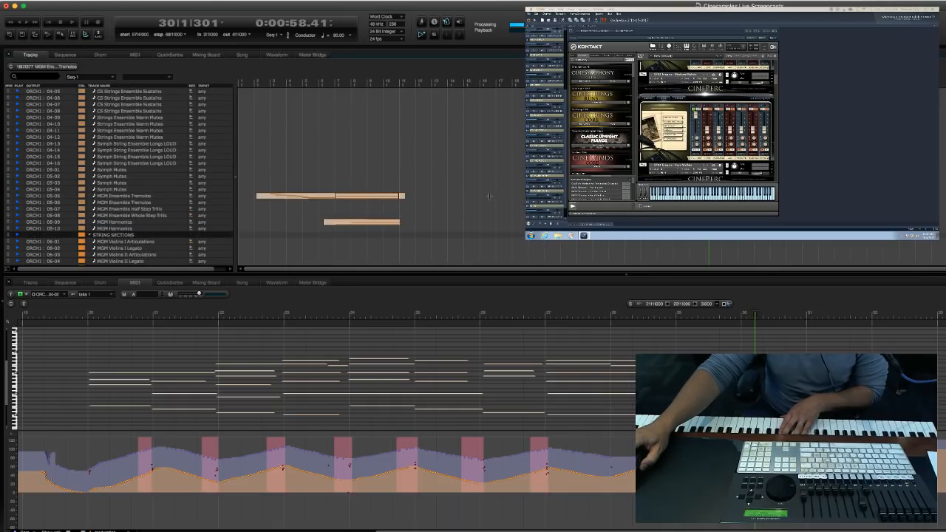
pyautogui.click(489, 195)
pyautogui.scroll(-15, 490, 194)
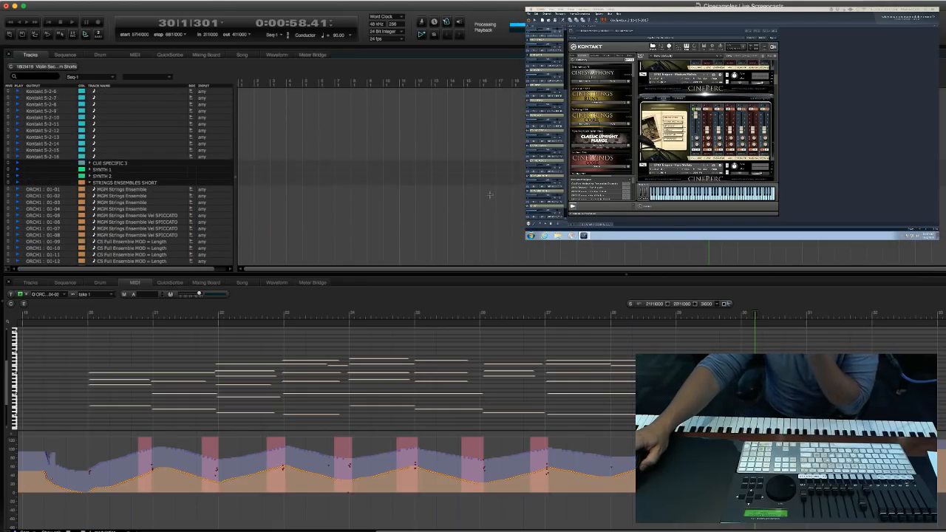
pyautogui.scroll(15, 490, 199)
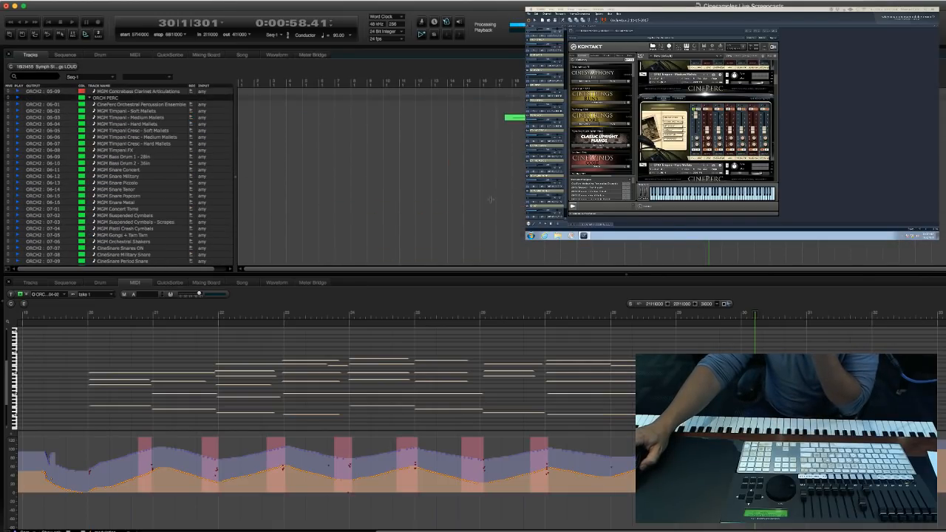
# Open the MGM English Horn Legato take (05-02) in the MIDI editor and record a pass that stops in measure 30.
pyautogui.click(419, 172)
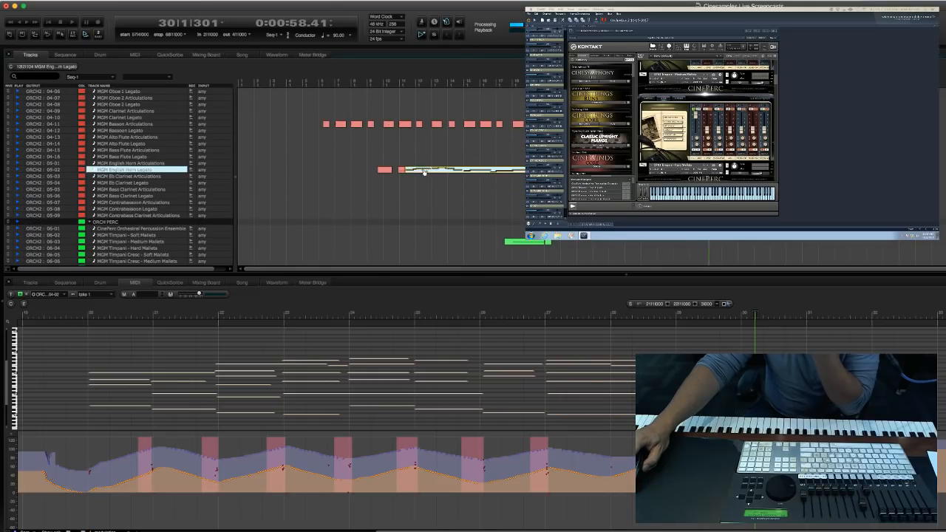
pyautogui.moveTo(106, 391); pyautogui.dragTo(13, 400)
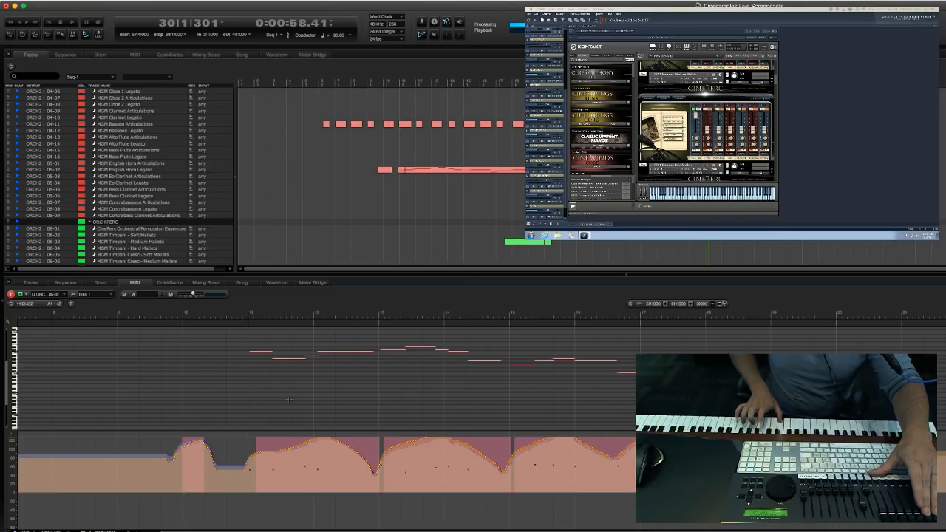
pyautogui.press('Return')
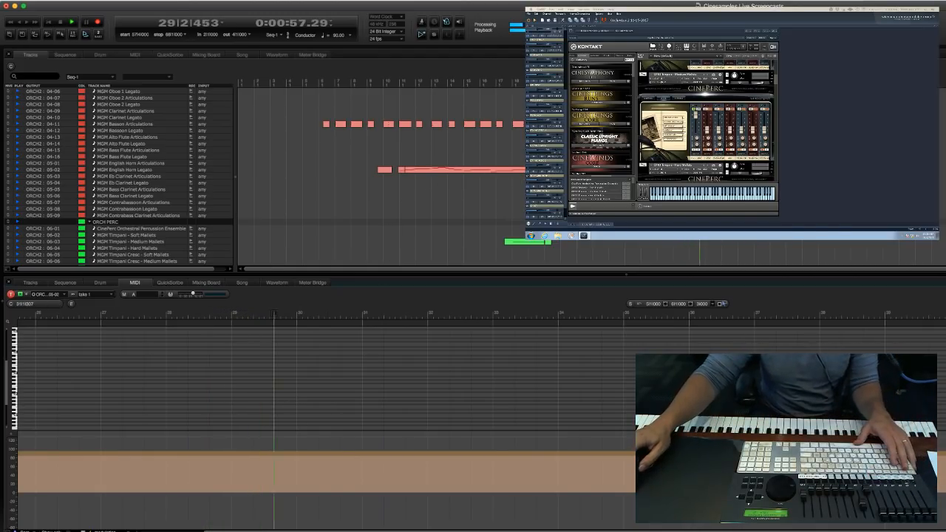
# Return to the STRING ENSEMBLES LONG group and set the playback position to measure 18.
pyautogui.scroll(-3, 323, 216)
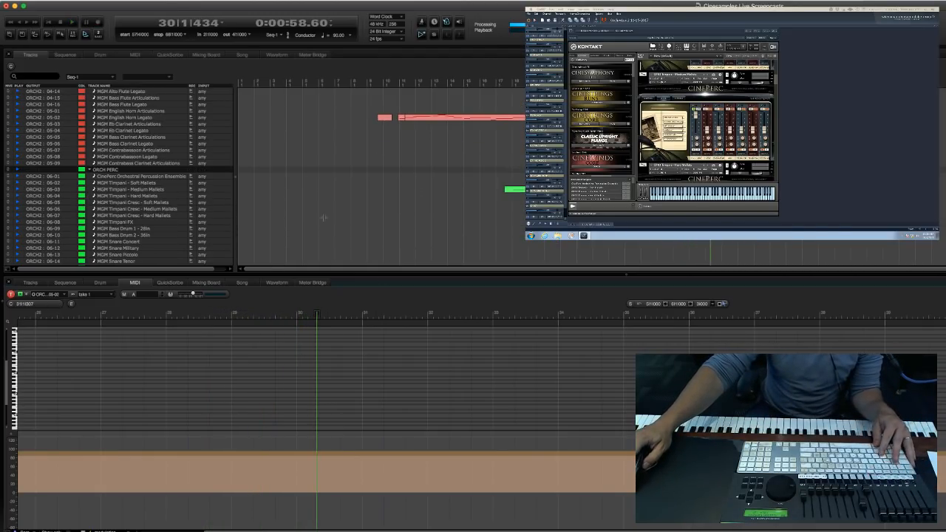
pyautogui.scroll(-20, 323, 216)
pyautogui.scroll(20, 299, 212)
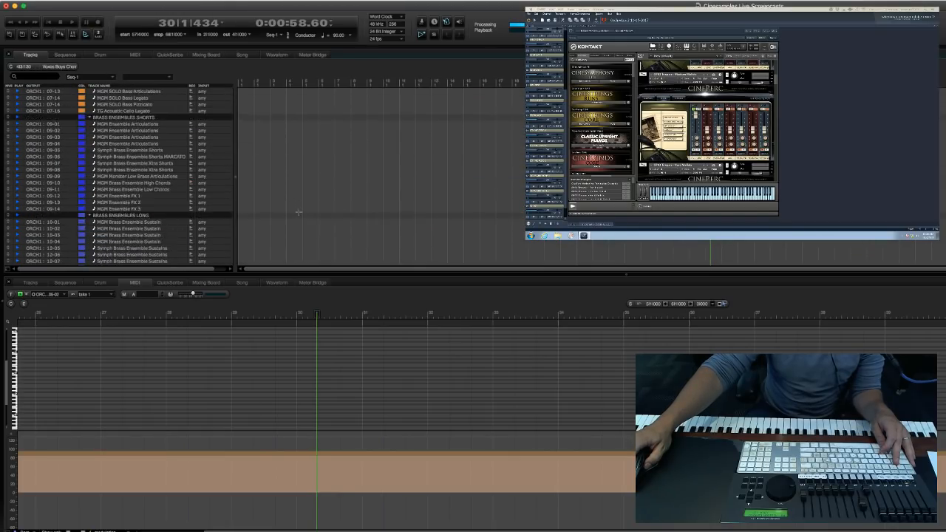
pyautogui.scroll(10, 299, 212)
pyautogui.click(137, 209)
pyautogui.scroll(10, 136, 211)
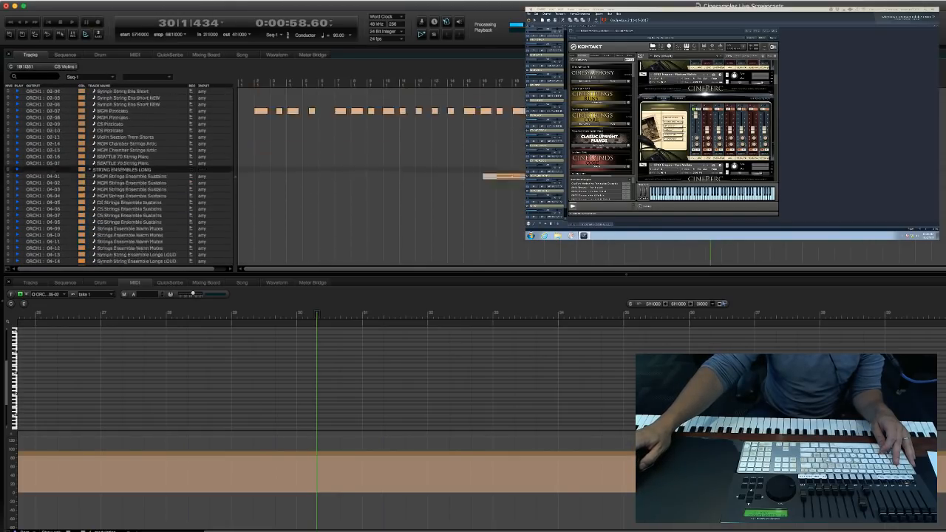
pyautogui.click(137, 215)
pyautogui.press('KP_Decimal')
pyautogui.write('18|1|000')
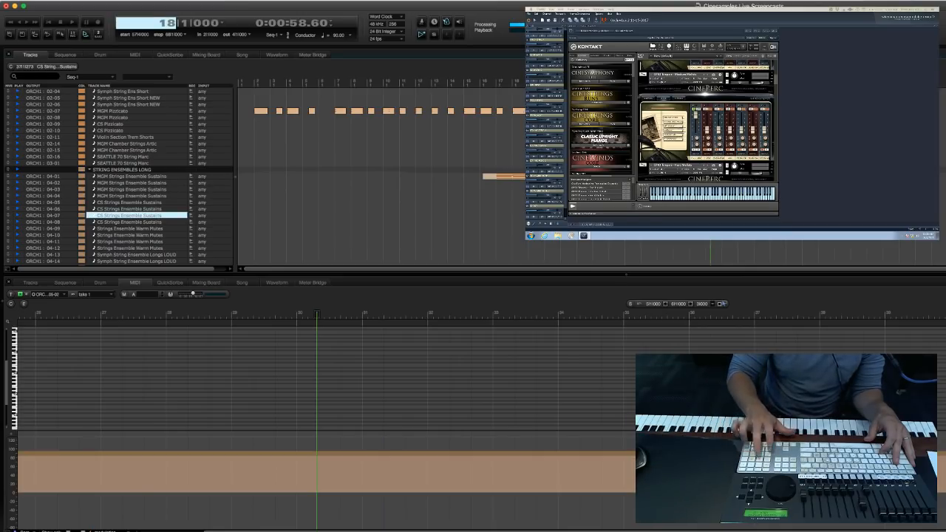
pyautogui.press('Return')
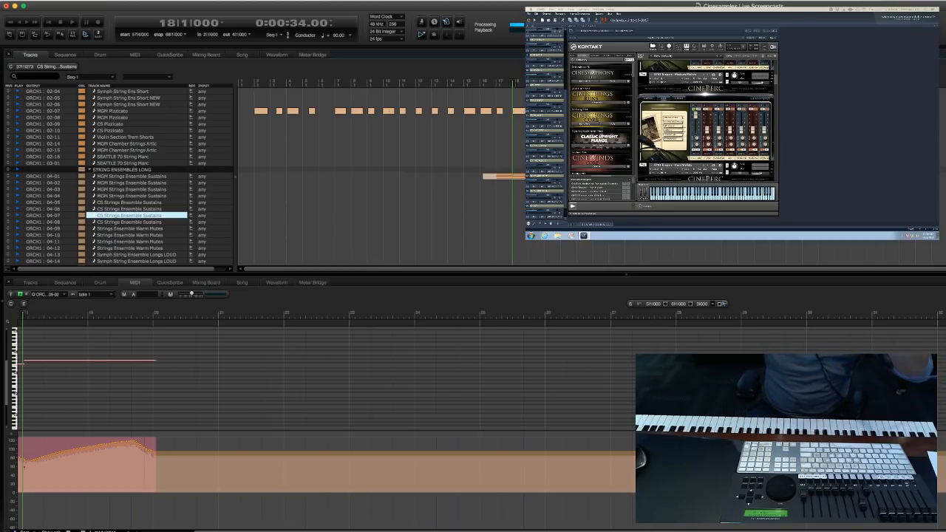
# Find the MGM Timpani - Medium Mallets track (06-03) in the ORCH PERC group and record-arm it.
pyautogui.click(389, 228)
pyautogui.scroll(-1, 364, 228)
pyautogui.scroll(-2, 362, 228)
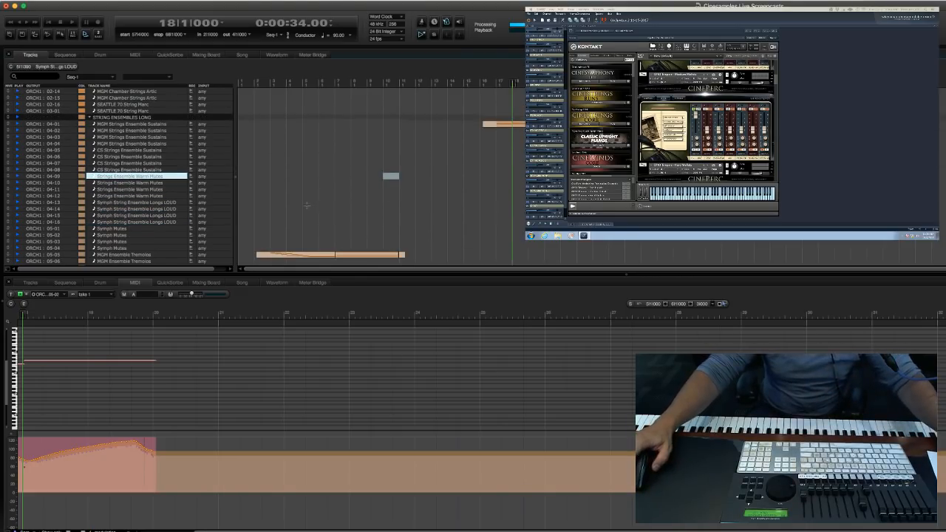
pyautogui.moveTo(397, 177); pyautogui.dragTo(333, 192)
pyautogui.scroll(-20, 332, 192)
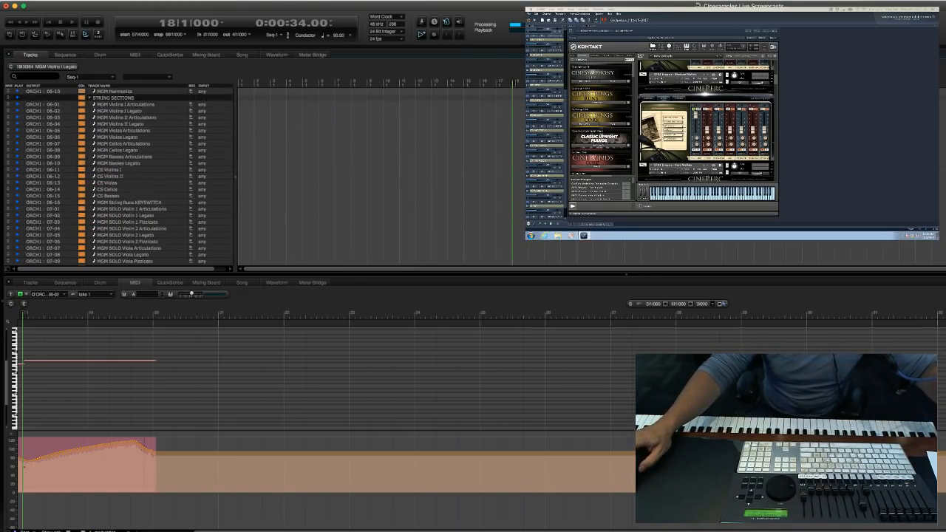
pyautogui.scroll(-15, 315, 204)
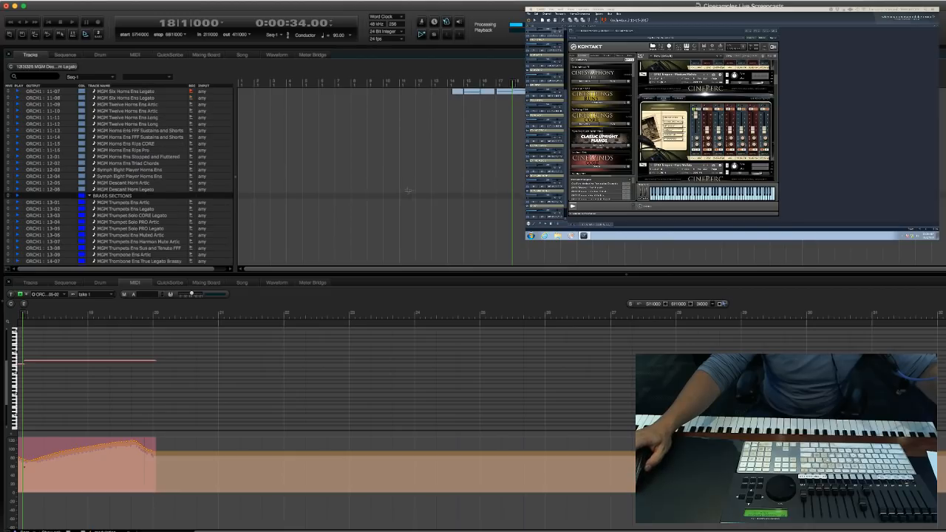
pyautogui.scroll(-10, 315, 204)
pyautogui.click(310, 221)
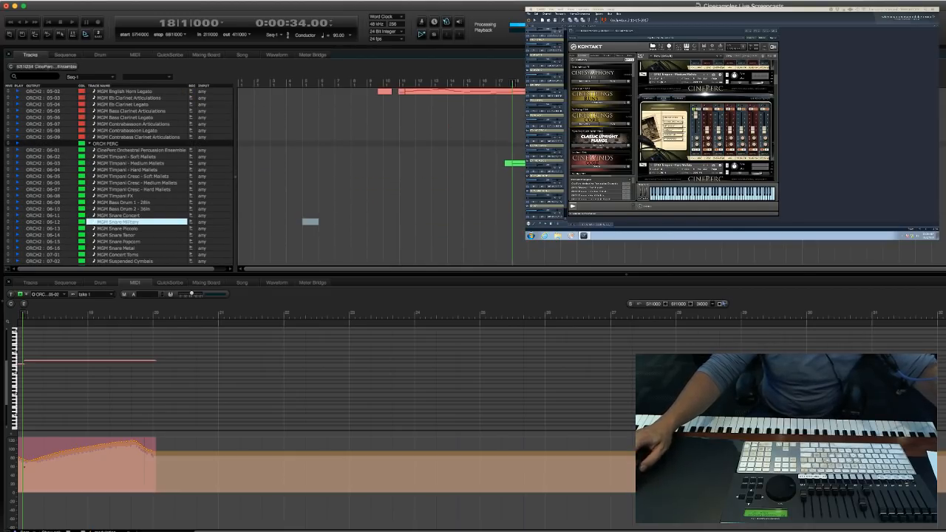
pyautogui.scroll(-1, 344, 167)
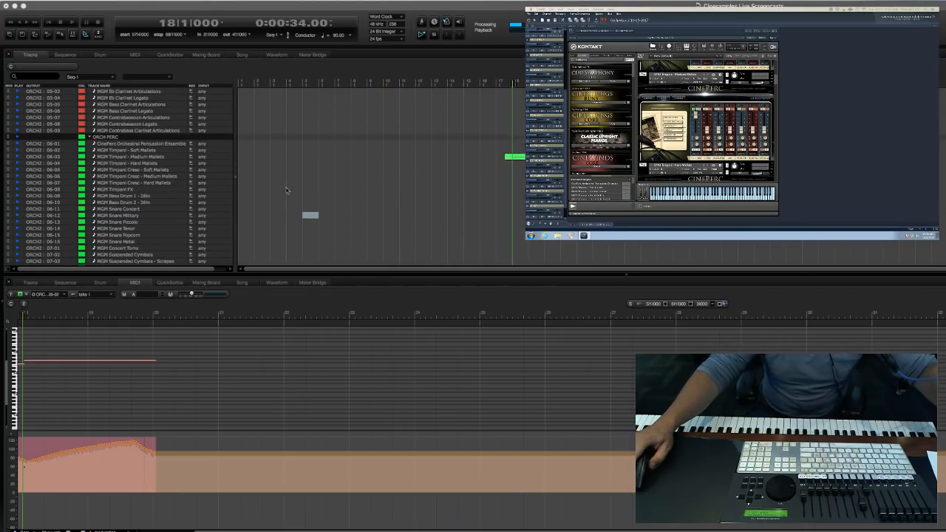
pyautogui.scroll(20, 323, 184)
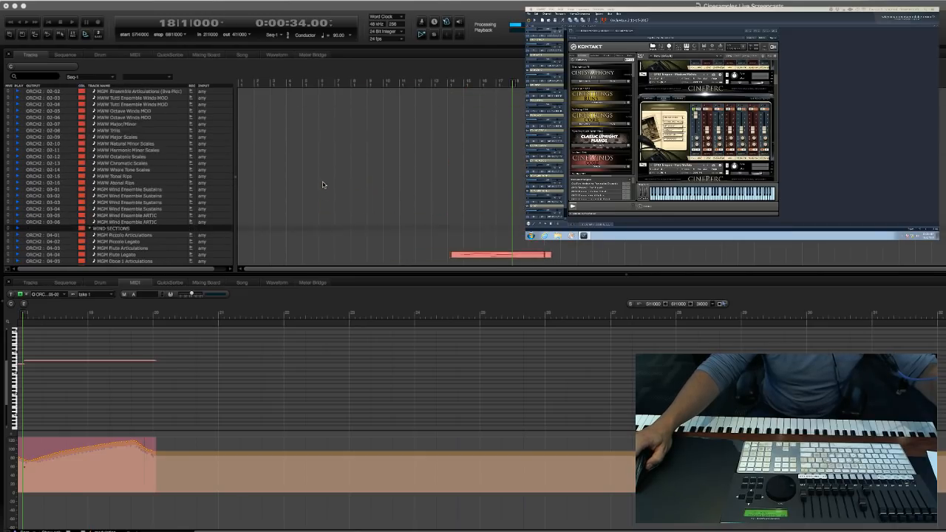
pyautogui.scroll(-12, 322, 185)
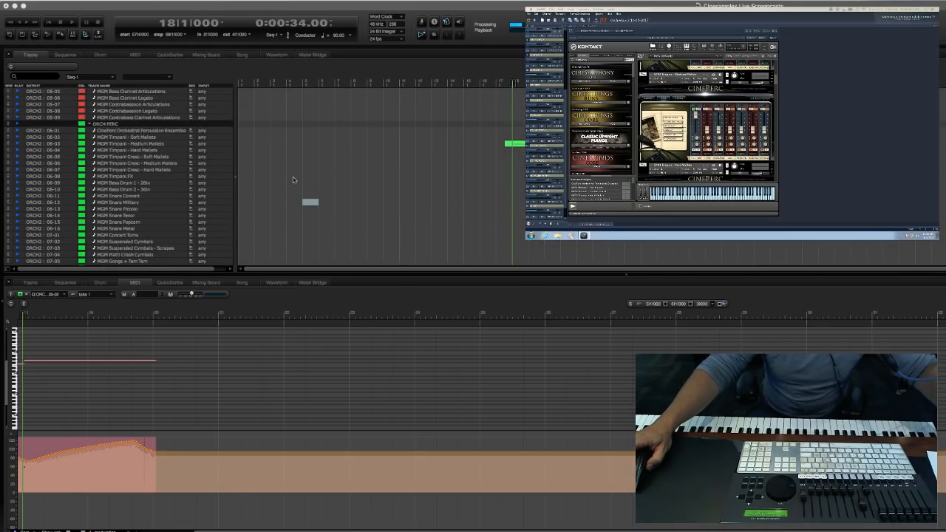
pyautogui.click(190, 145)
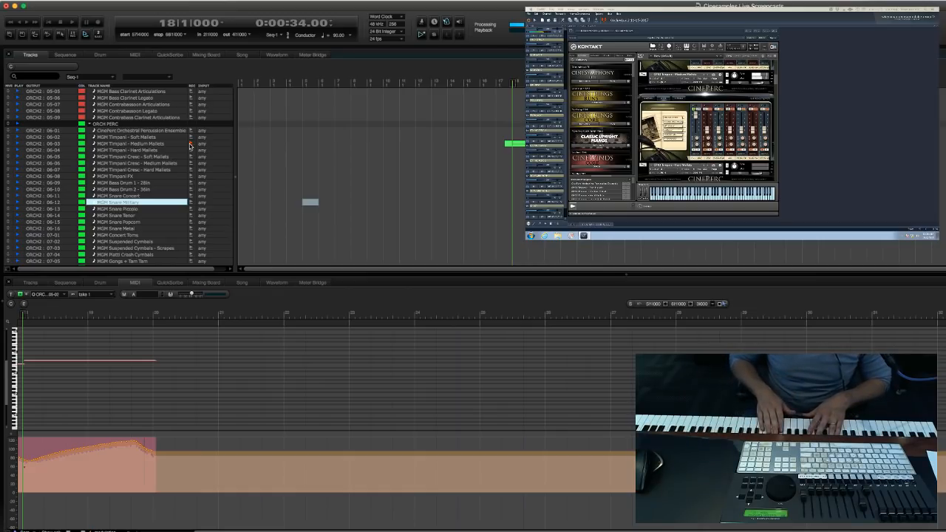
# Record a timpani take on the armed medium mallets track starting at measure 17, stopping in measure 21.
pyautogui.write('1')
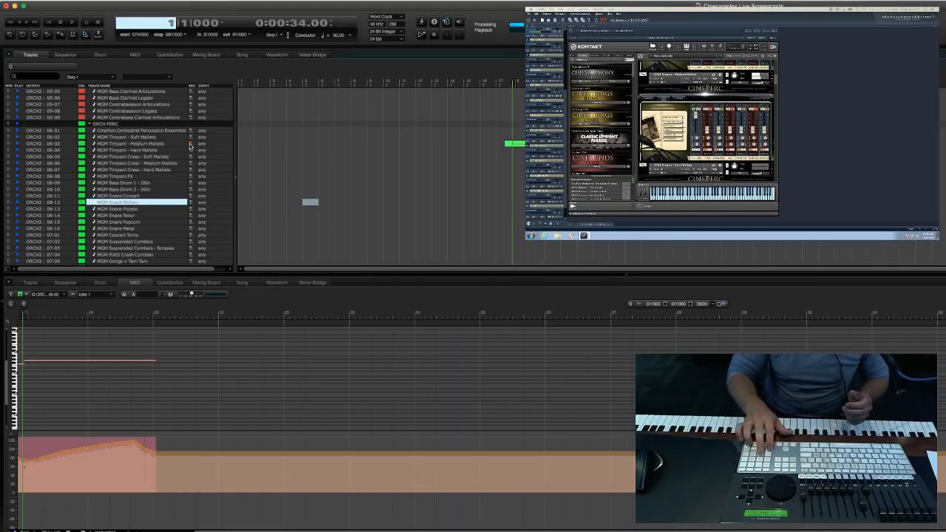
pyautogui.write('7')
pyautogui.press('Return')
pyautogui.press('3')
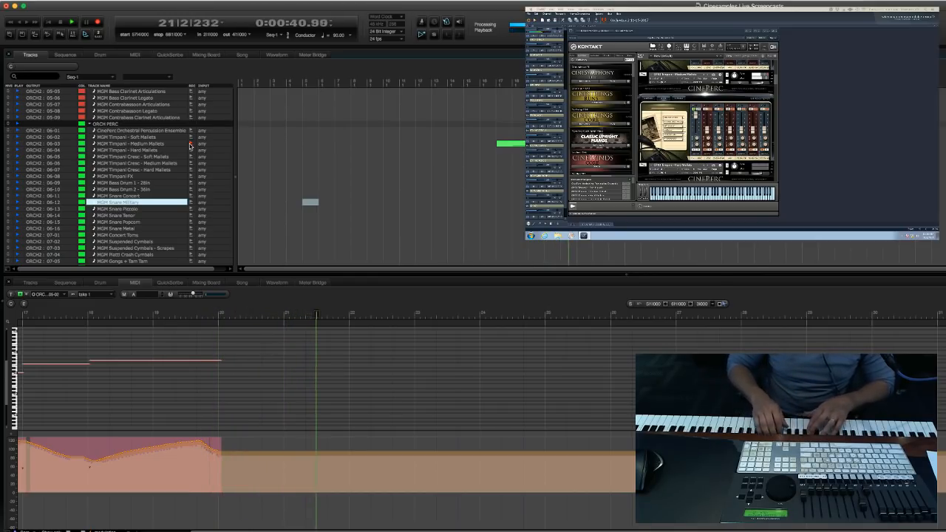
pyautogui.press('space')
# Return to the PIANOS KEYS HARP group and record-arm the CinePerc Celeste track.
pyautogui.scroll(10, 191, 146)
pyautogui.scroll(15, 315, 193)
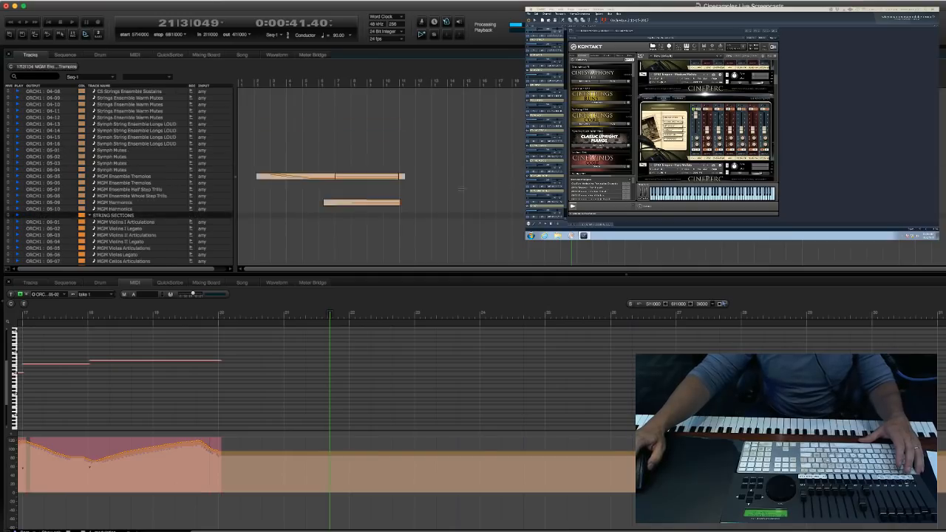
pyautogui.scroll(-15, 315, 193)
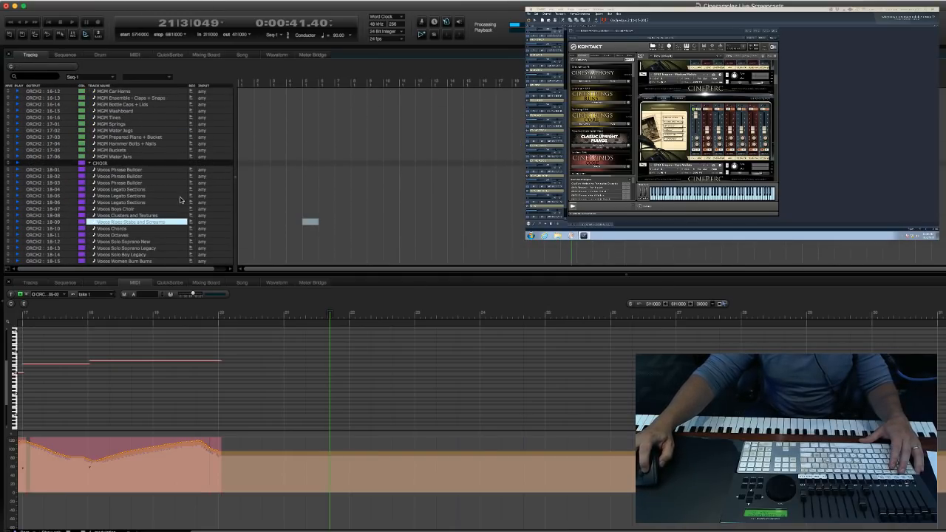
pyautogui.scroll(15, 191, 191)
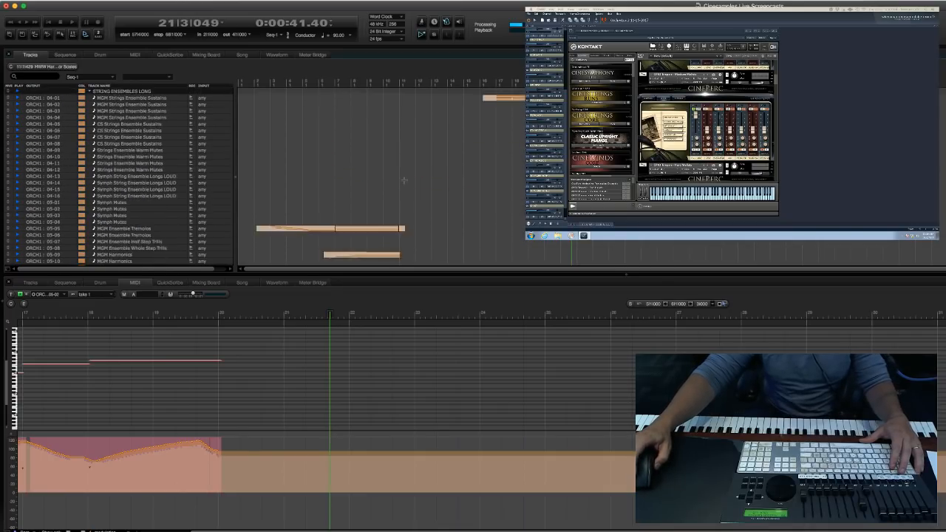
pyautogui.scroll(3, 405, 180)
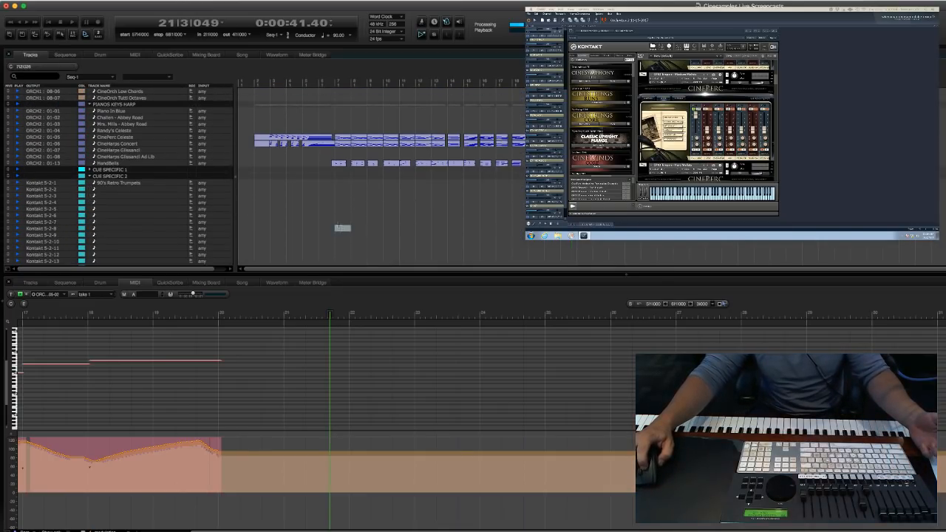
pyautogui.click(340, 229)
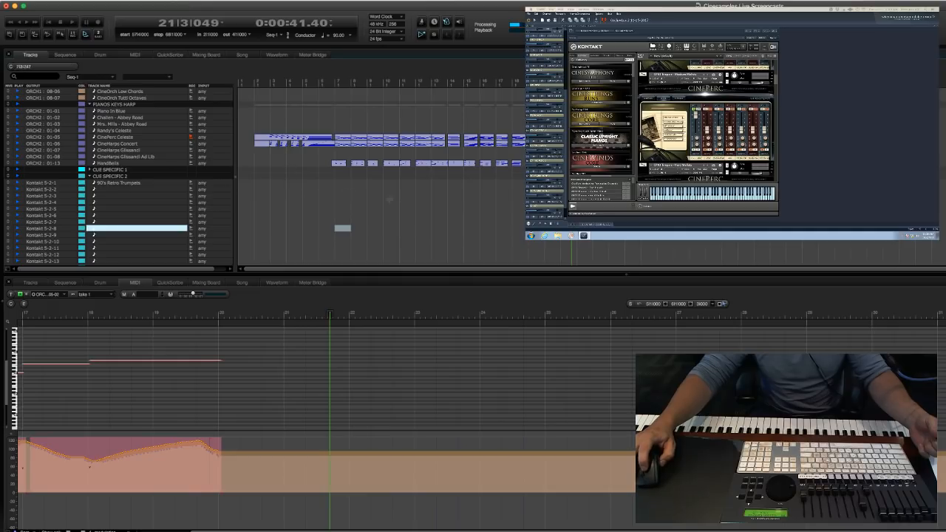
pyautogui.click(503, 240)
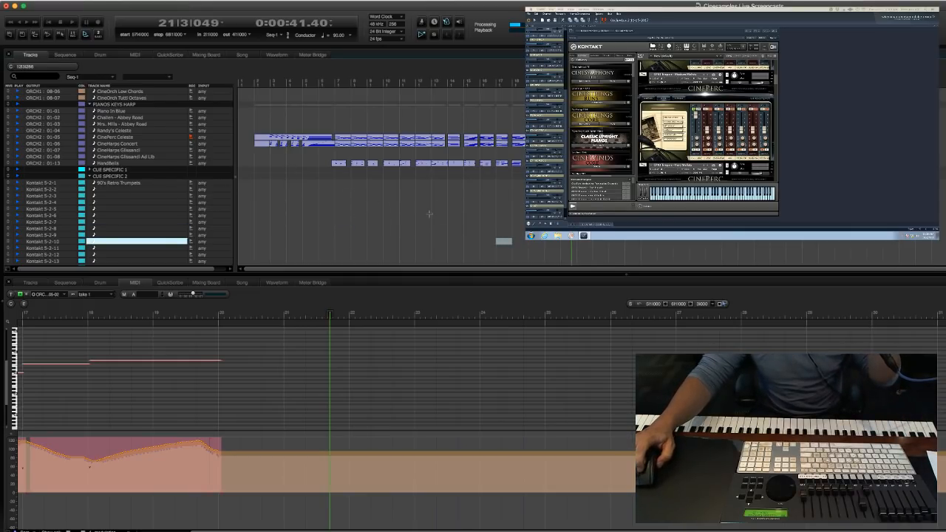
pyautogui.click(377, 213)
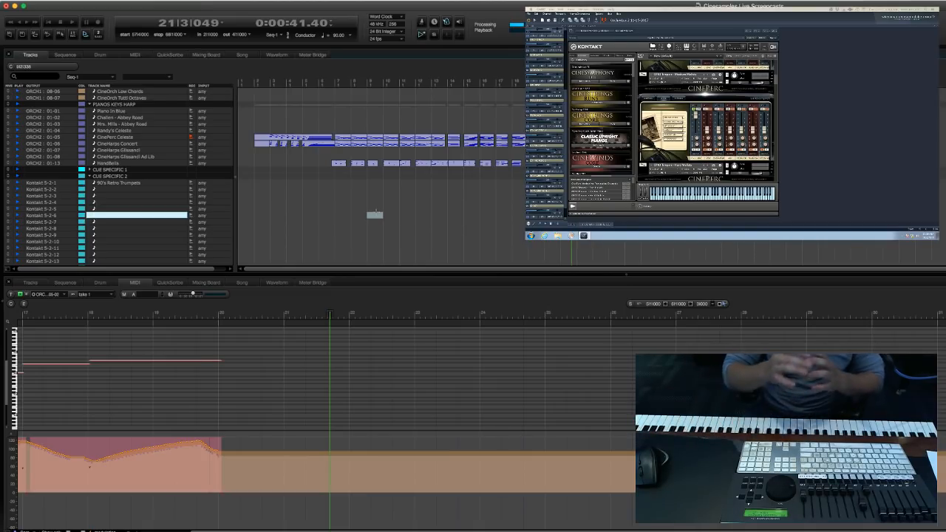
pyautogui.press('KP_Decimal')
pyautogui.write('19')
pyautogui.press('Return')
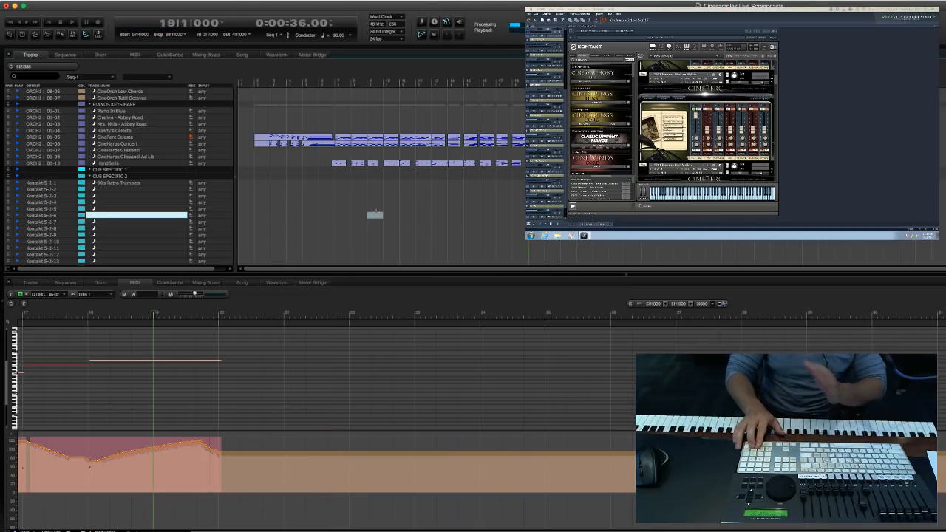
pyautogui.press('KP_3')
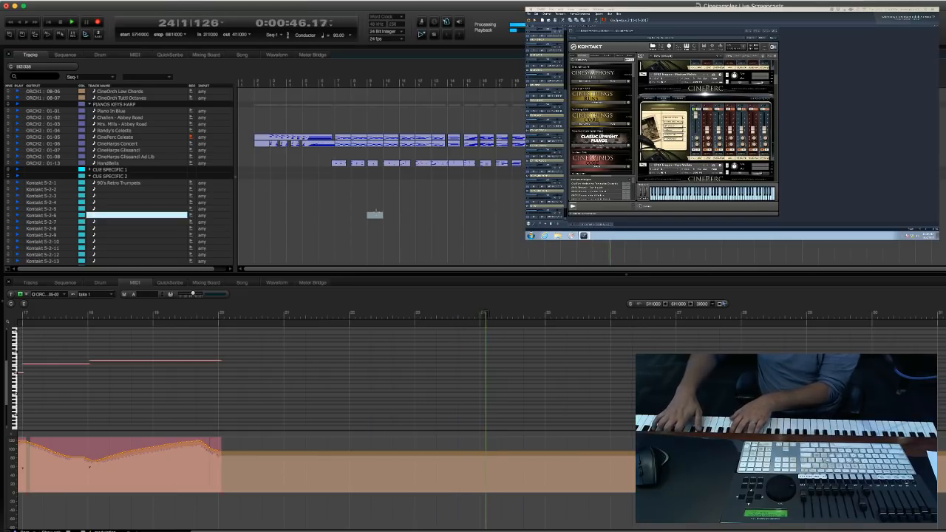
pyautogui.press('space')
# Record a take on the armed CinePerc Celeste track starting at measure 19, stopping in measure 29.
pyautogui.press('KP_Decimal')
pyautogui.write('19')
pyautogui.press('Return')
pyautogui.press('KP_3')
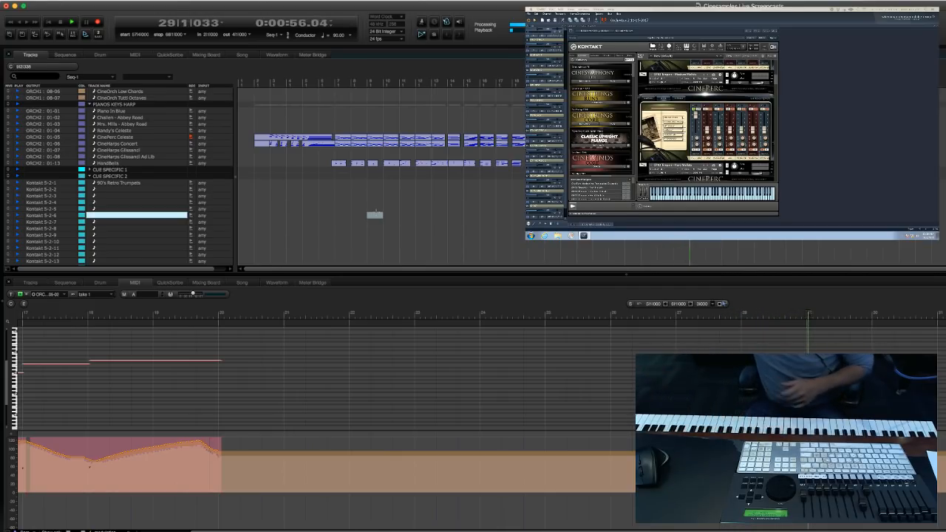
pyautogui.press('space')
# Open the CinePerc Celeste take in the MIDI editor and quantize its notes from measure 23 onward.
pyautogui.click(674, 138)
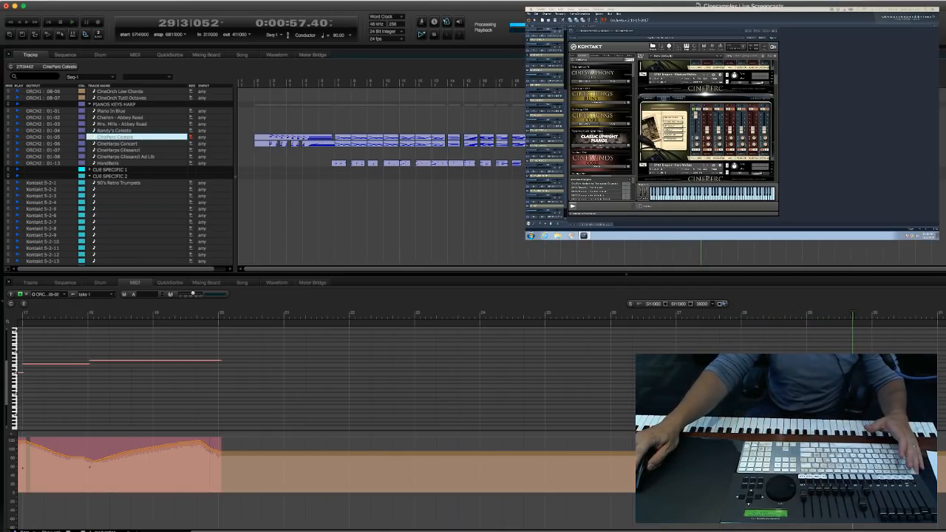
pyautogui.doubleClick(673, 138)
pyautogui.scroll(4, 799, 353)
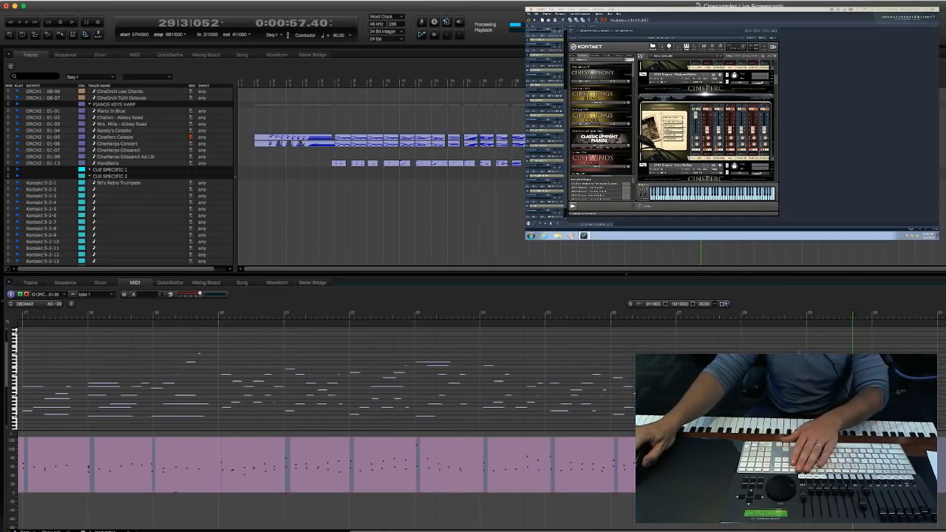
pyautogui.scroll(-2, 800, 352)
pyautogui.moveTo(662, 425); pyautogui.dragTo(414, 329)
pyautogui.press('super+0')
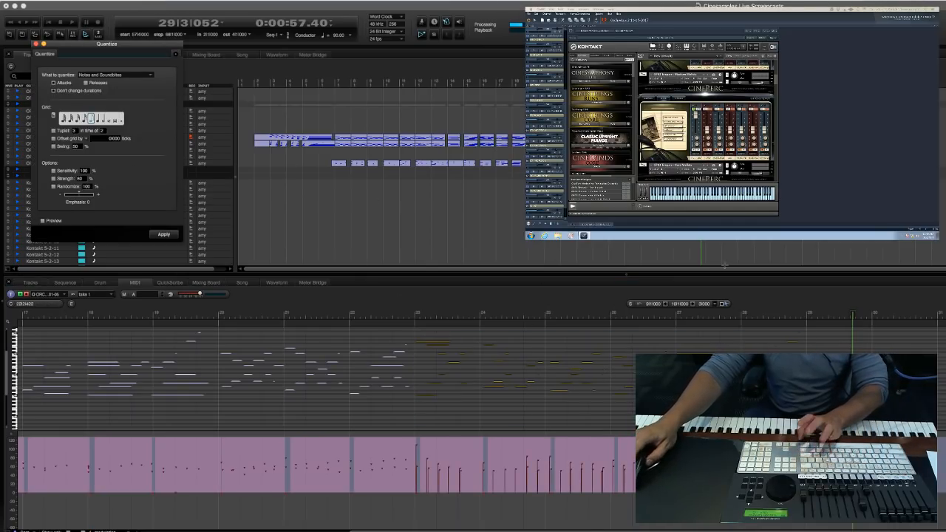
pyautogui.press('Return')
pyautogui.click(501, 422)
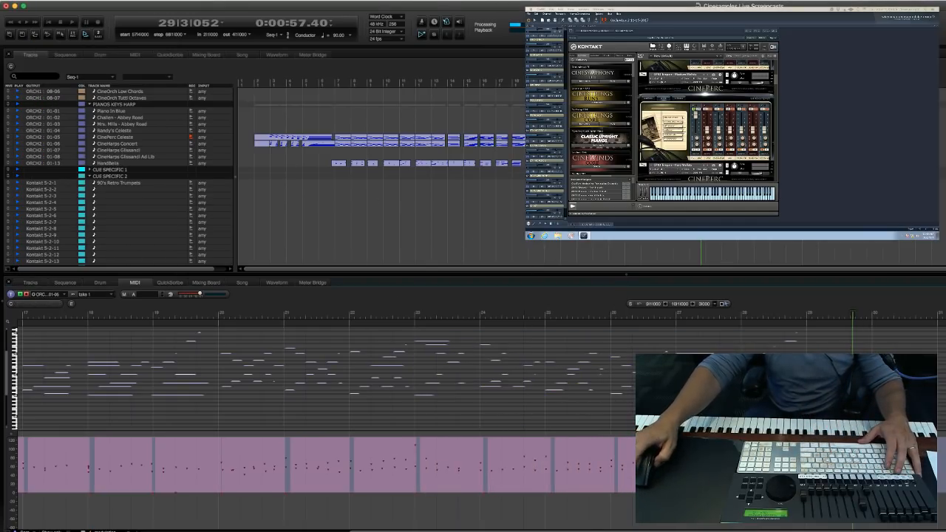
# Select the celeste passage from measure 20 onward and play the sequence back from measure 20.
pyautogui.click(446, 215)
pyautogui.moveTo(538, 137); pyautogui.dragTo(673, 132)
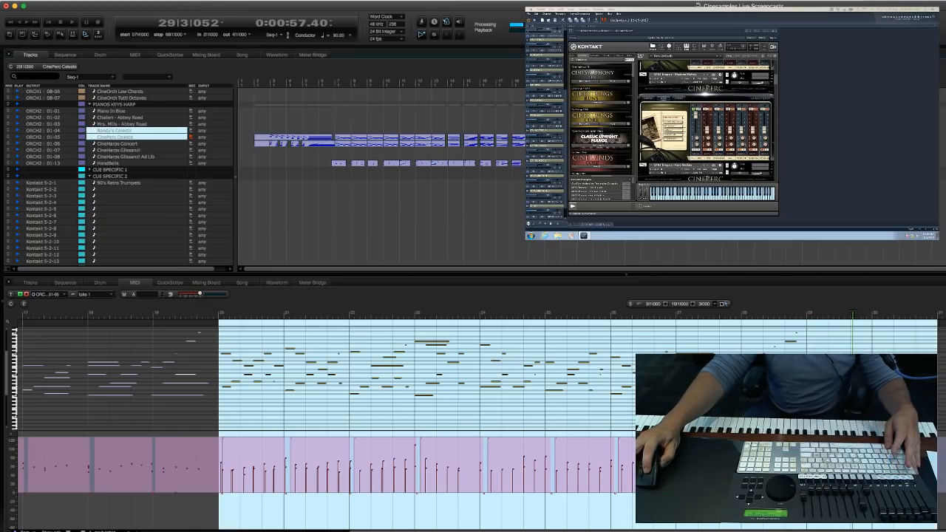
pyautogui.click(673, 157)
pyautogui.press('KP_Decimal')
pyautogui.write('20')
pyautogui.press('Return')
pyautogui.press('space')
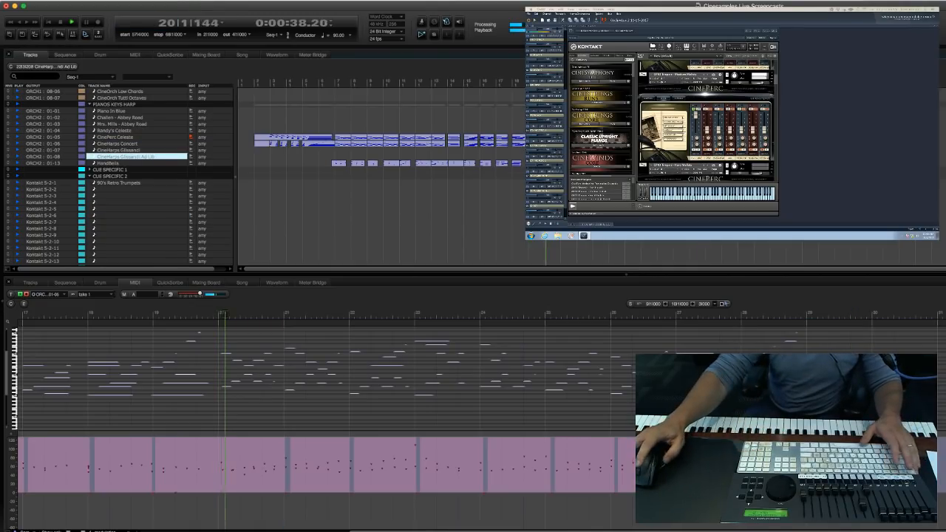
pyautogui.moveTo(551, 137); pyautogui.dragTo(707, 150)
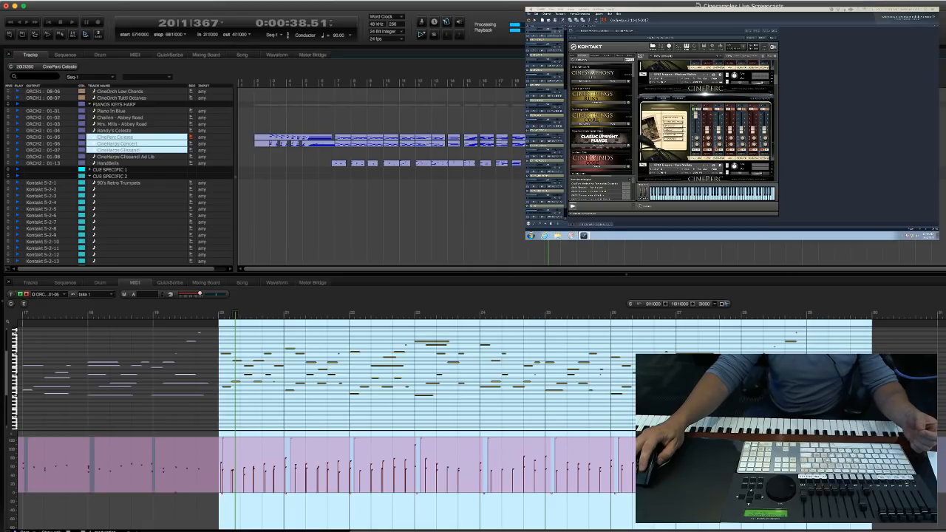
pyautogui.click(358, 222)
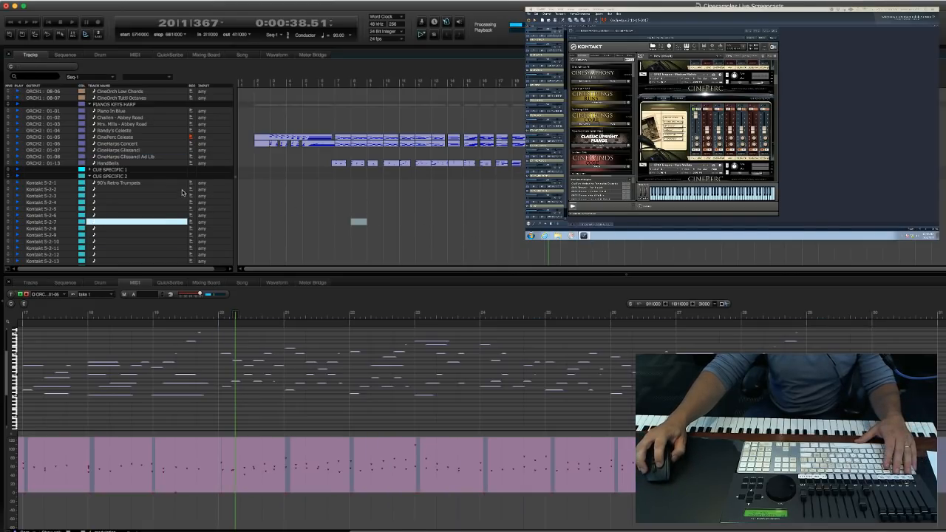
# Record-arm the 90's Retro Trumpets track and record a take starting at measure 19, stopping in measure 30.
pyautogui.click(191, 184)
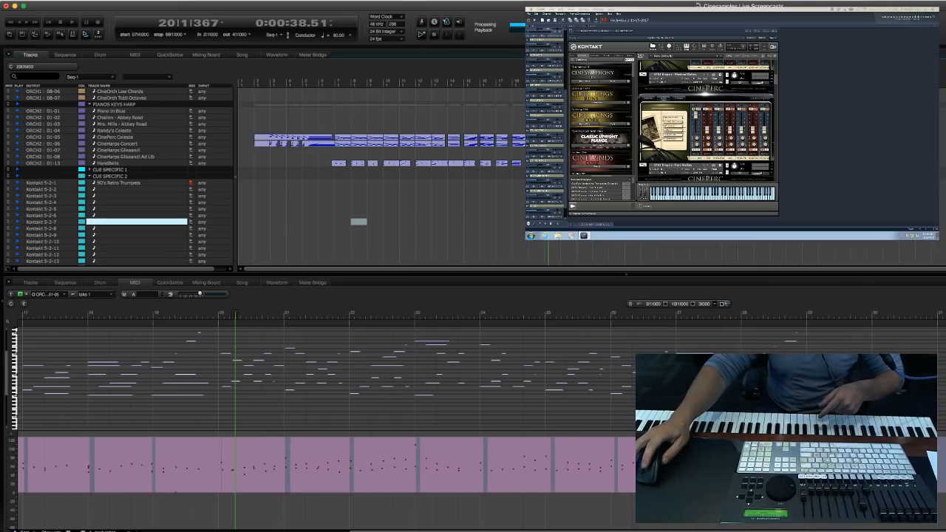
pyautogui.click(635, 228)
pyautogui.write('.19')
pyautogui.press('Return')
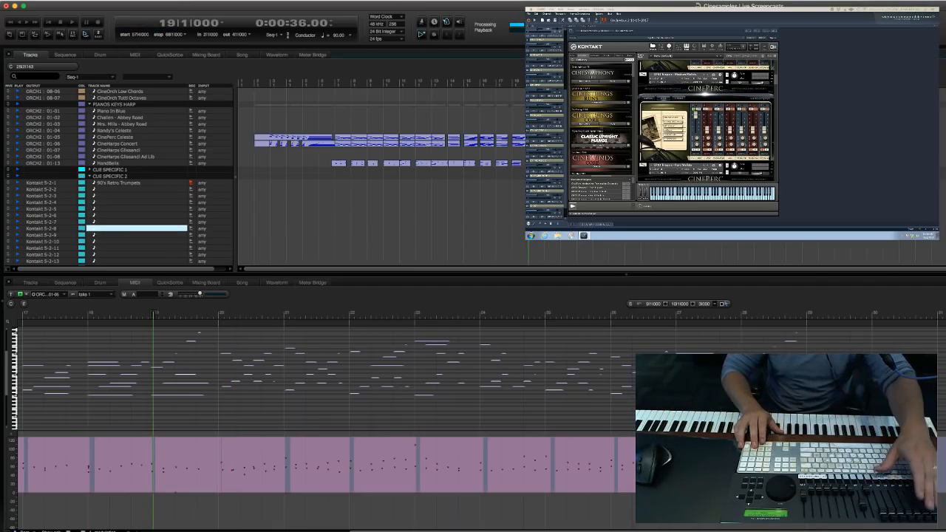
pyautogui.press('3')
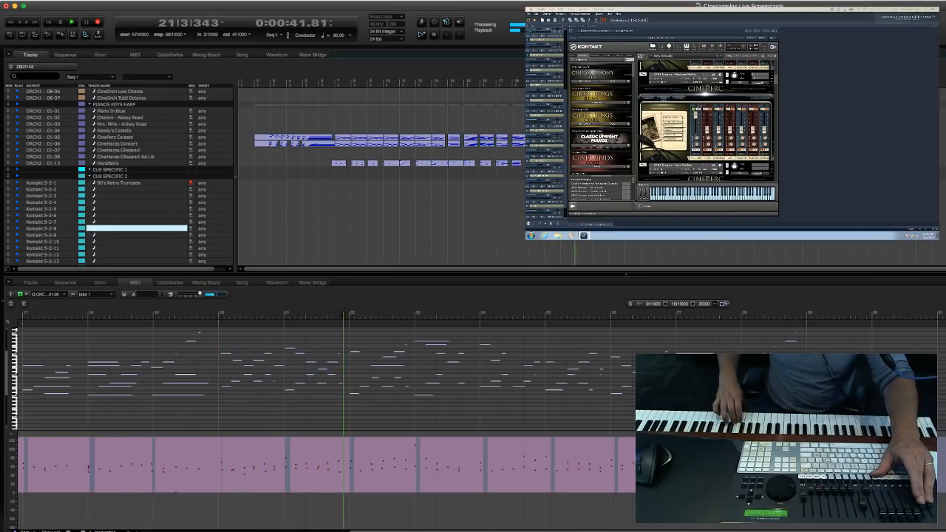
pyautogui.press('space')
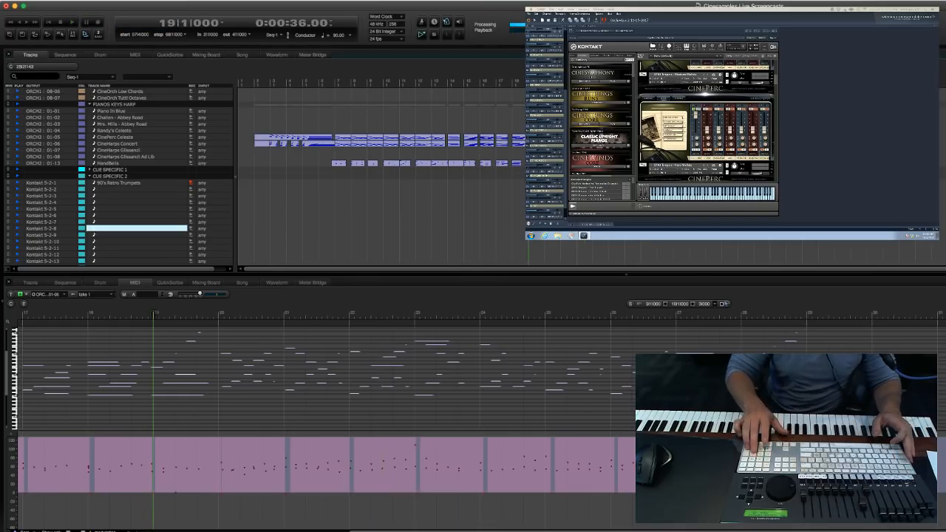
pyautogui.press('space')
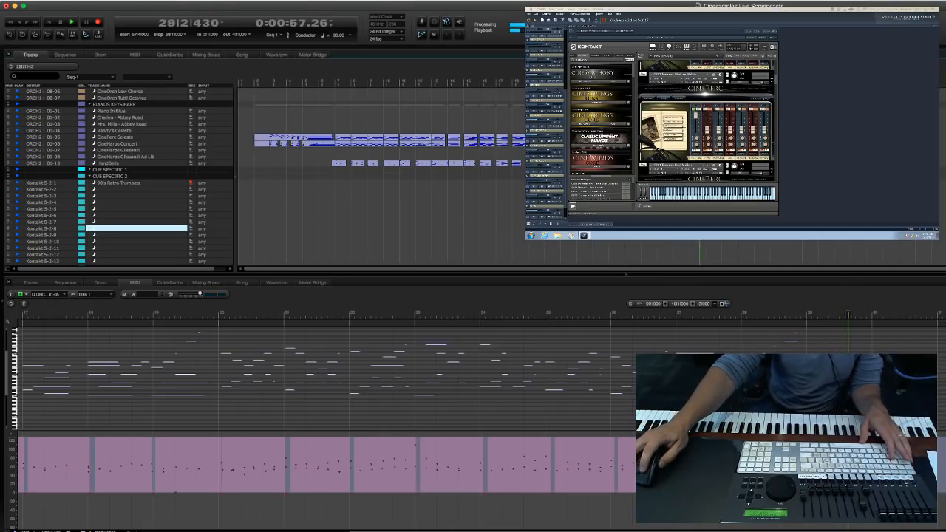
pyautogui.press('Down')
pyautogui.press('space')
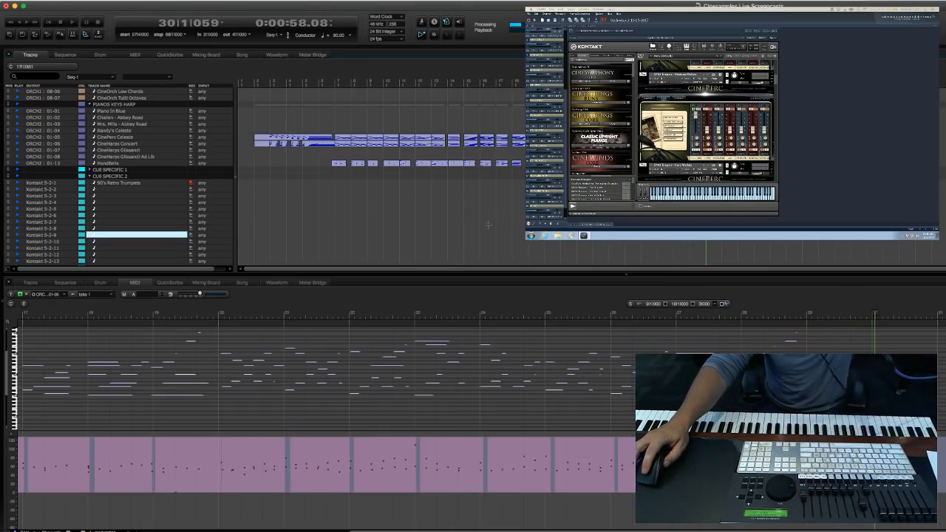
# Find the MGM Violins I Legato track (06-02) in the STRING SECTIONS group and record-arm it.
pyautogui.scroll(-4, 435, 226)
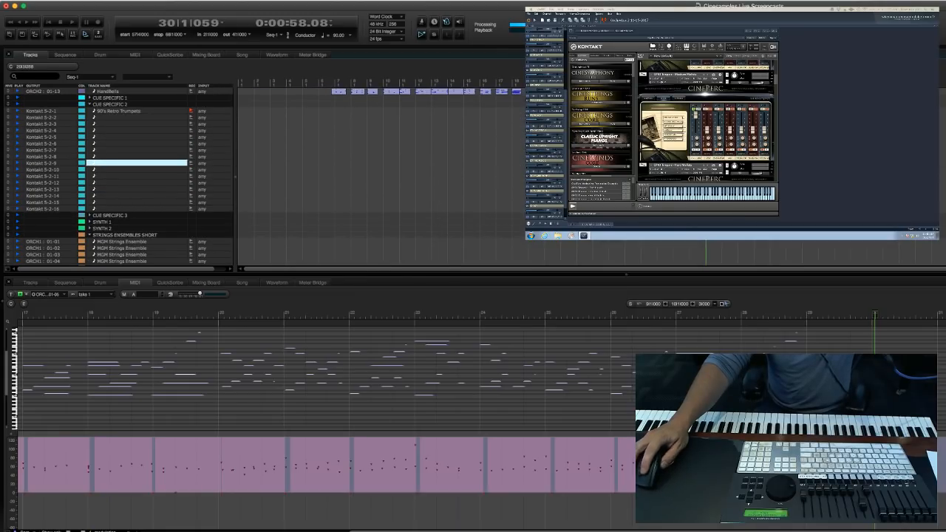
pyautogui.scroll(-15, 367, 157)
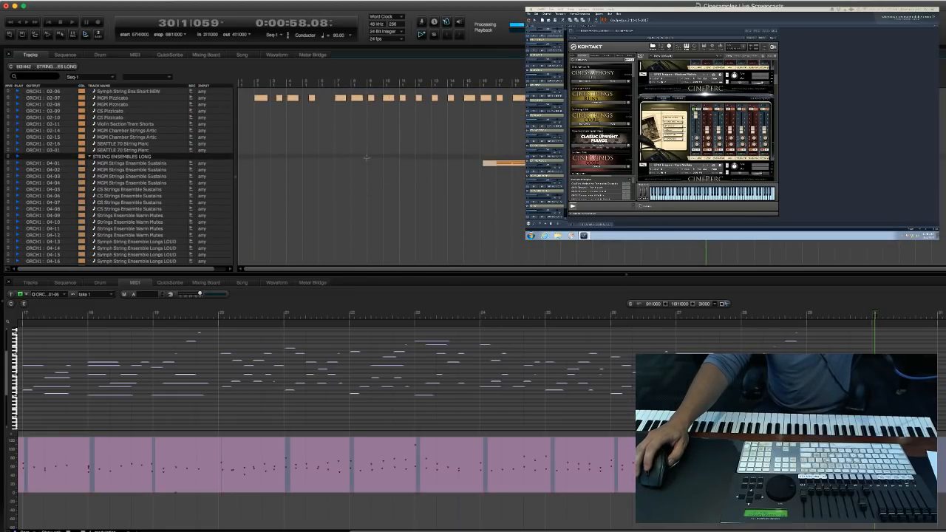
pyautogui.scroll(-8, 276, 207)
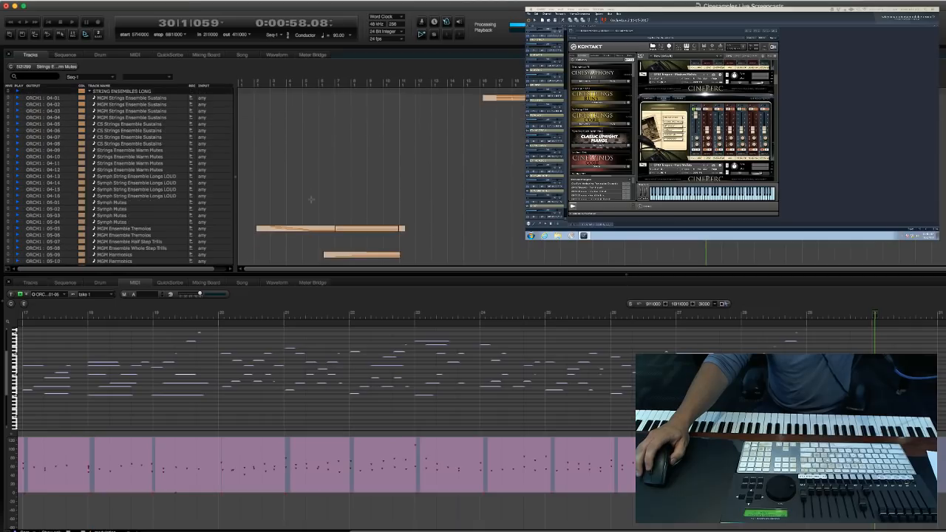
pyautogui.moveTo(286, 221); pyautogui.dragTo(302, 223)
pyautogui.click(436, 222)
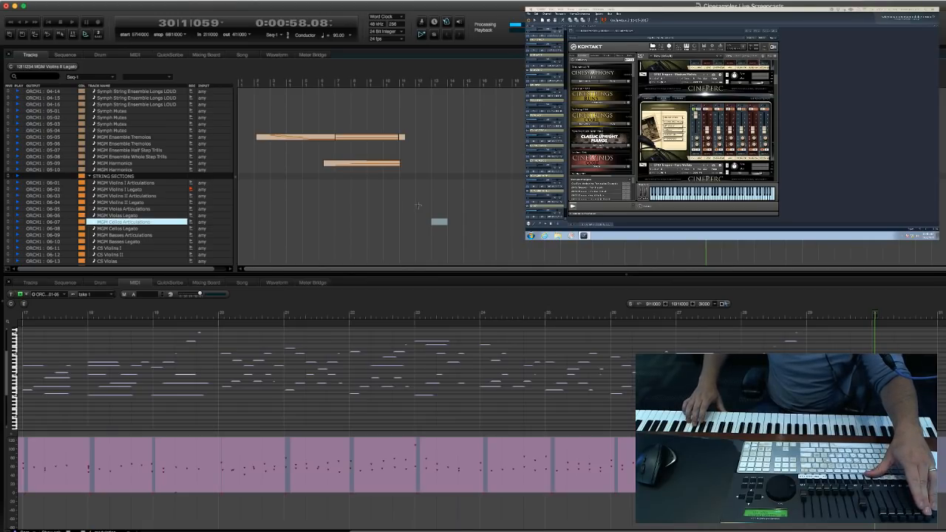
# Record a take on the armed Violins I Legato track from measure 17, stopping in measure 30, and return to measure 17.
pyautogui.press('.')
pyautogui.write('17')
pyautogui.press('Return')
pyautogui.press('Return')
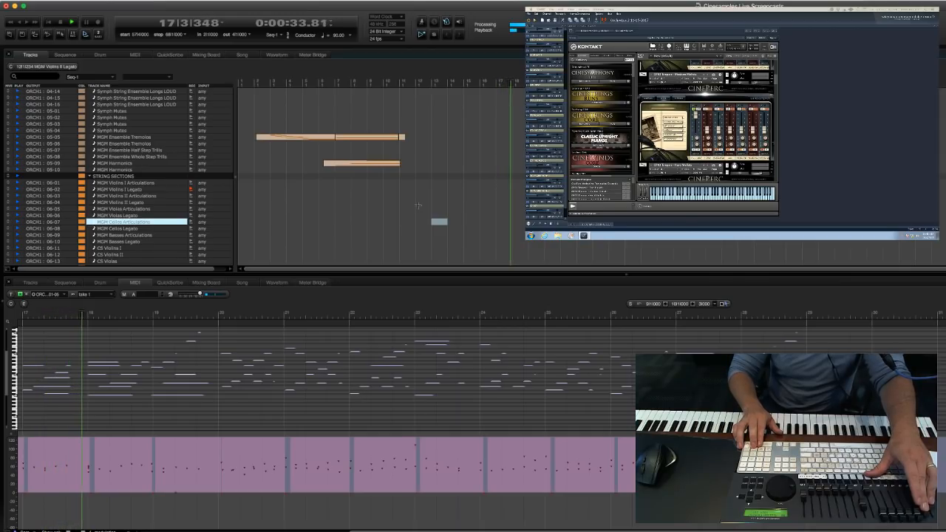
pyautogui.press('3')
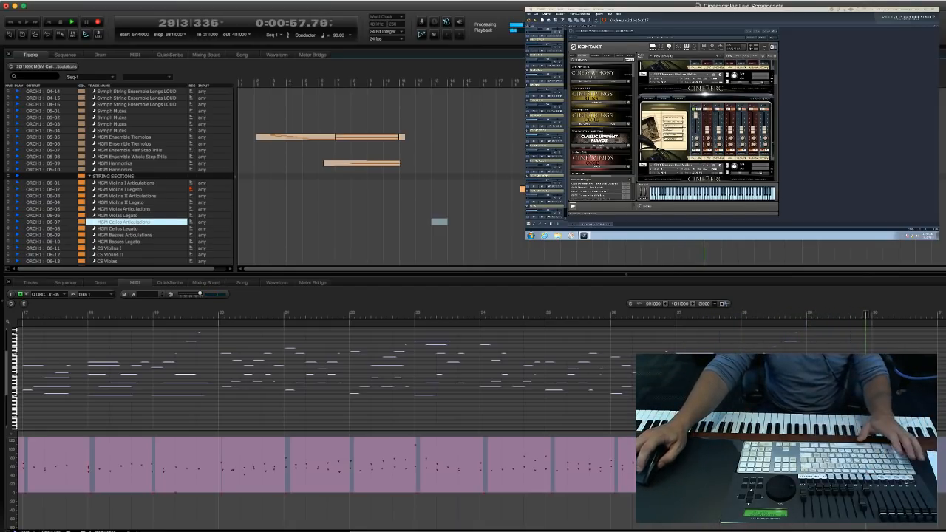
pyautogui.click(557, 227)
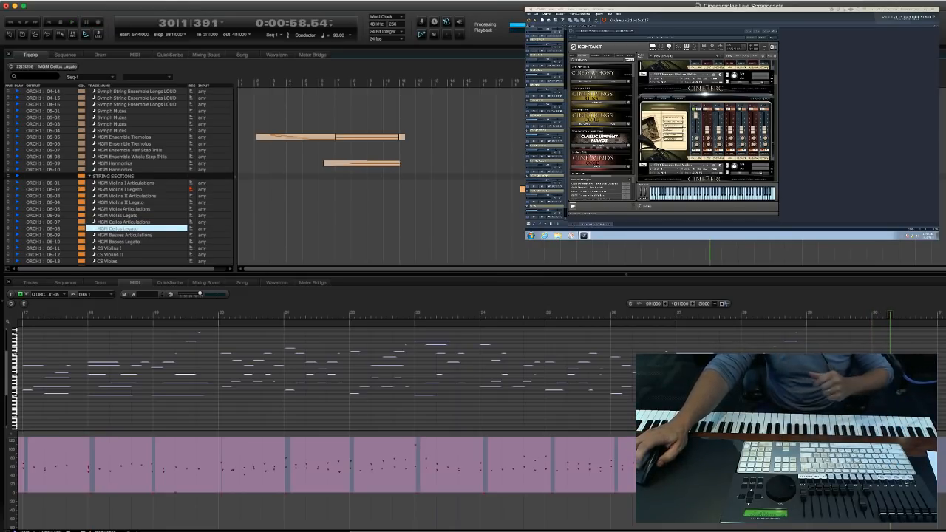
pyautogui.press('space')
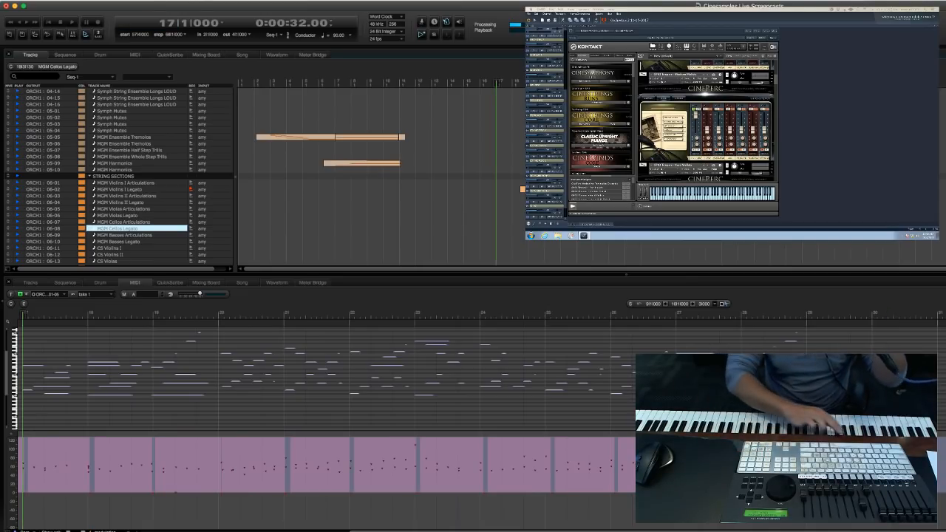
# Find the Voxos tracks in the CHOIR group and record-arm the first Voxos Phrase Builder track (18-01).
pyautogui.scroll(-8, 426, 178)
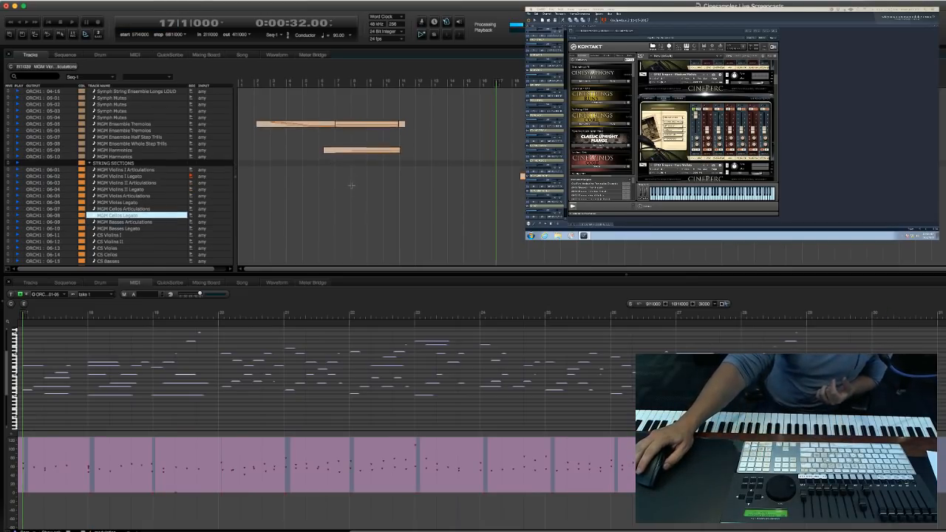
pyautogui.scroll(10, 352, 190)
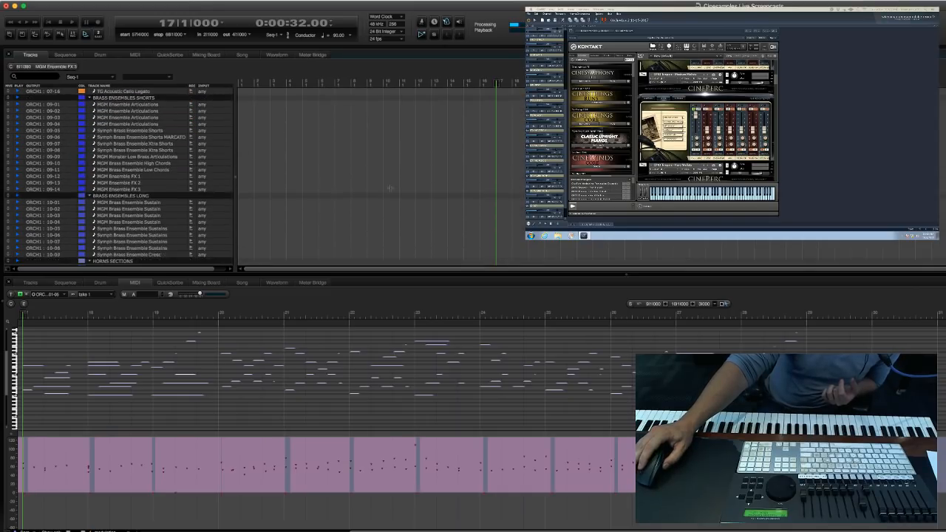
pyautogui.scroll(-15, 350, 206)
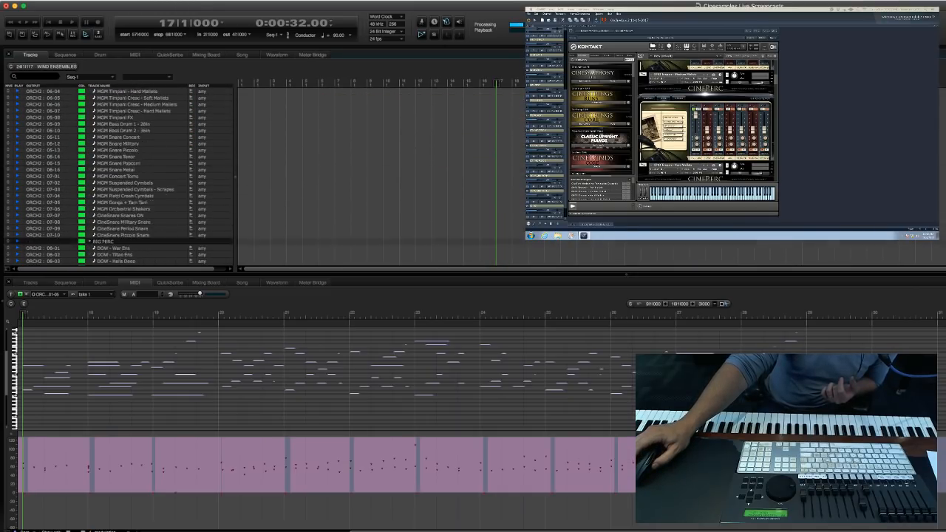
pyautogui.click(311, 215)
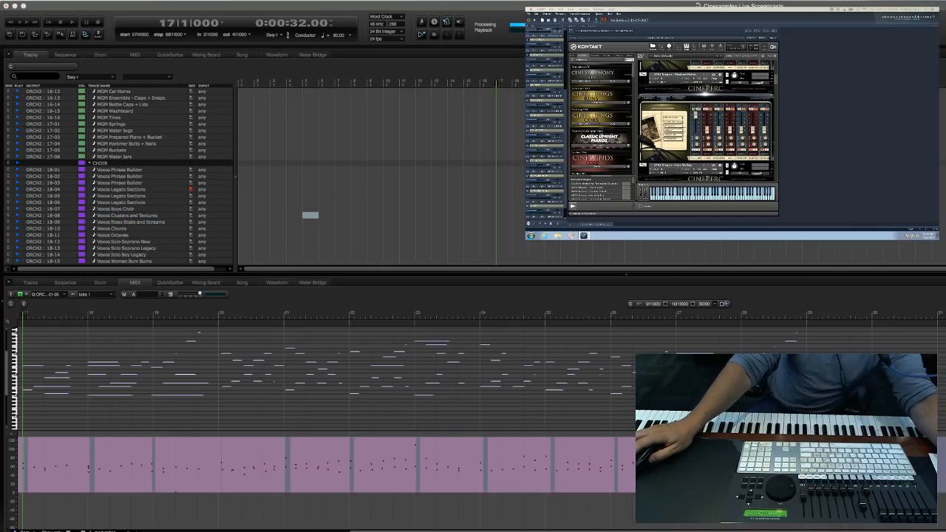
pyautogui.click(425, 196)
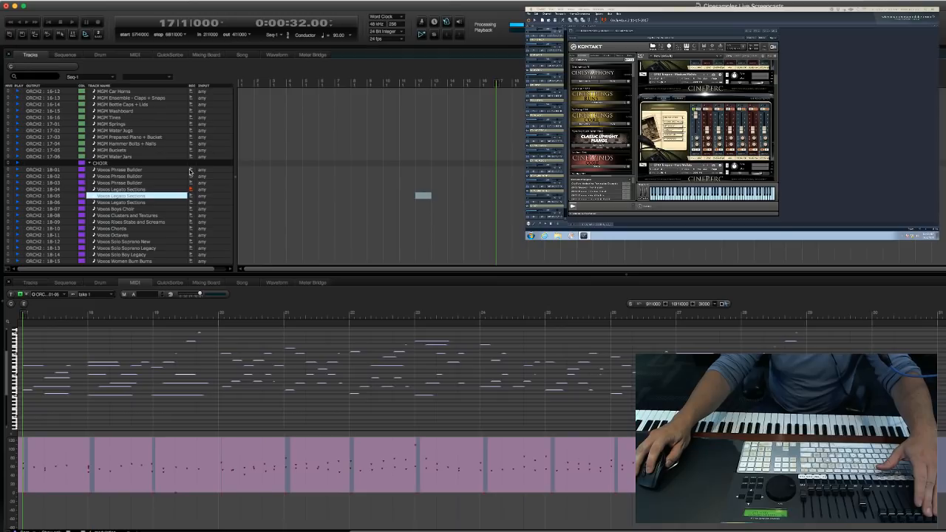
pyautogui.click(189, 170)
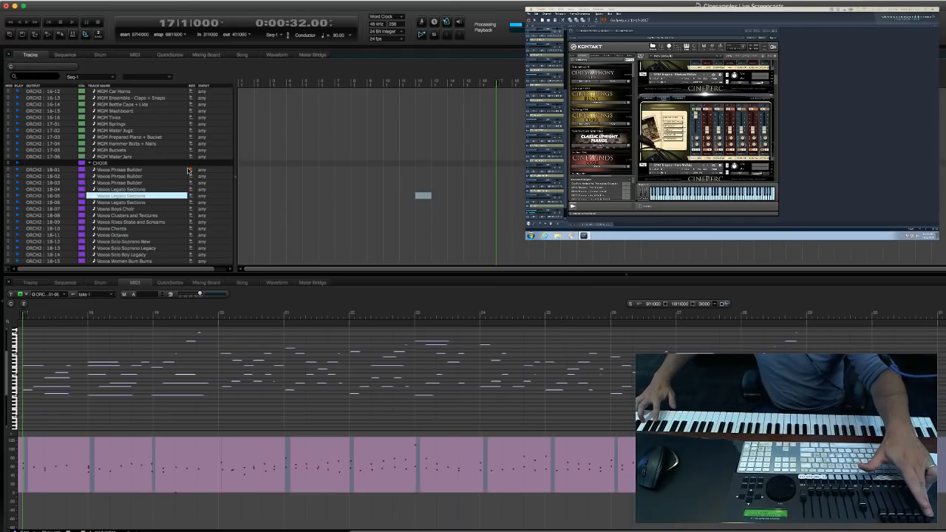
# Record-arm the Voxos Legato Sections track (18-04) and record a take from measure 17, stopping in measure 30.
pyautogui.click(256, 203)
pyautogui.click(191, 190)
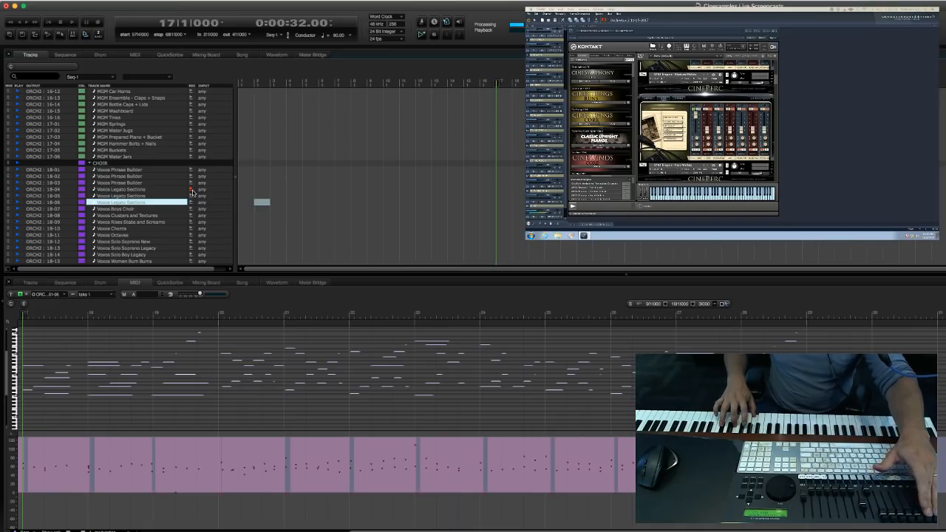
pyautogui.press('KP_3')
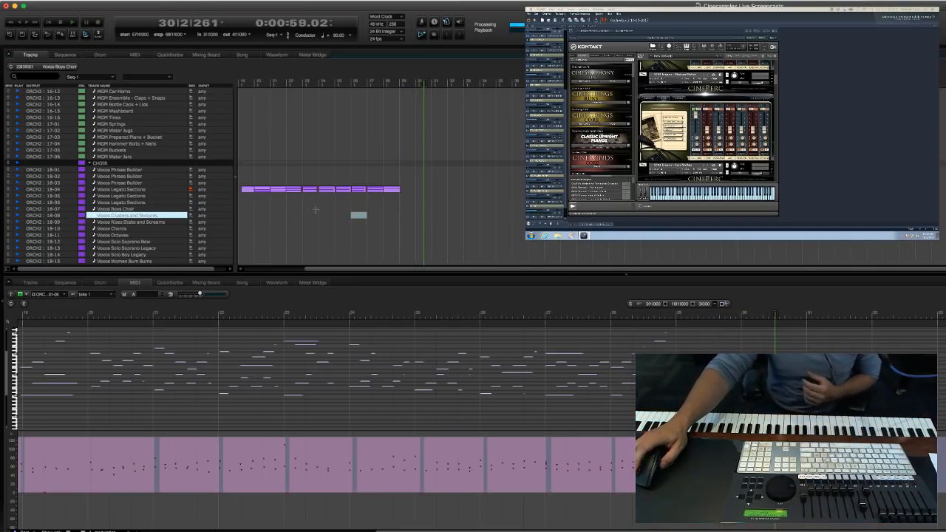
# Find the Handbells track (01-13) in the PIANOS KEYS HARP group and record-arm it.
pyautogui.scroll(5, 318, 213)
pyautogui.scroll(18, 318, 213)
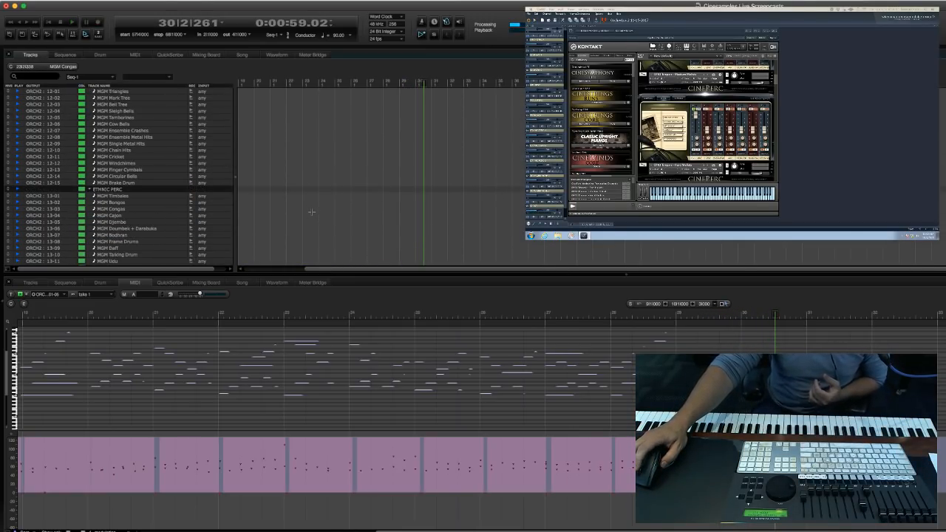
pyautogui.click(296, 178)
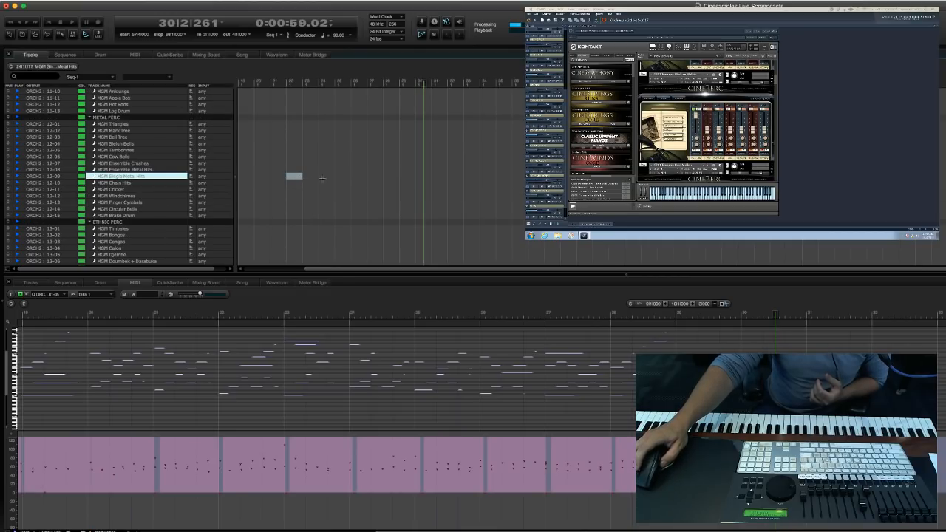
pyautogui.scroll(20, 303, 187)
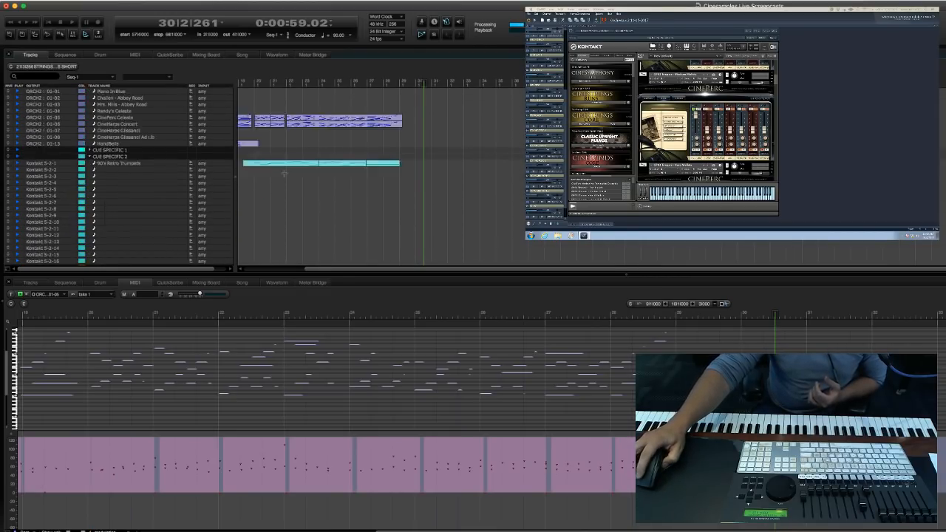
pyautogui.scroll(-20, 284, 174)
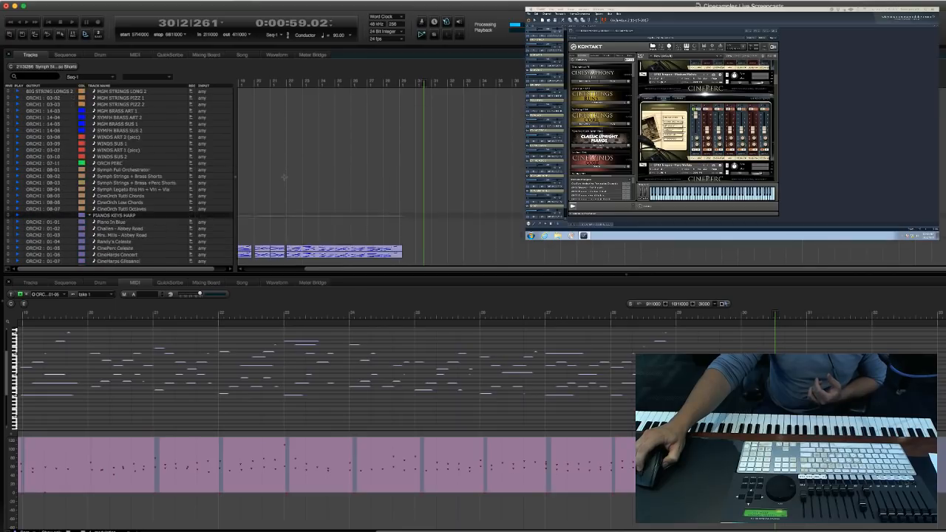
pyautogui.scroll(-5, 275, 119)
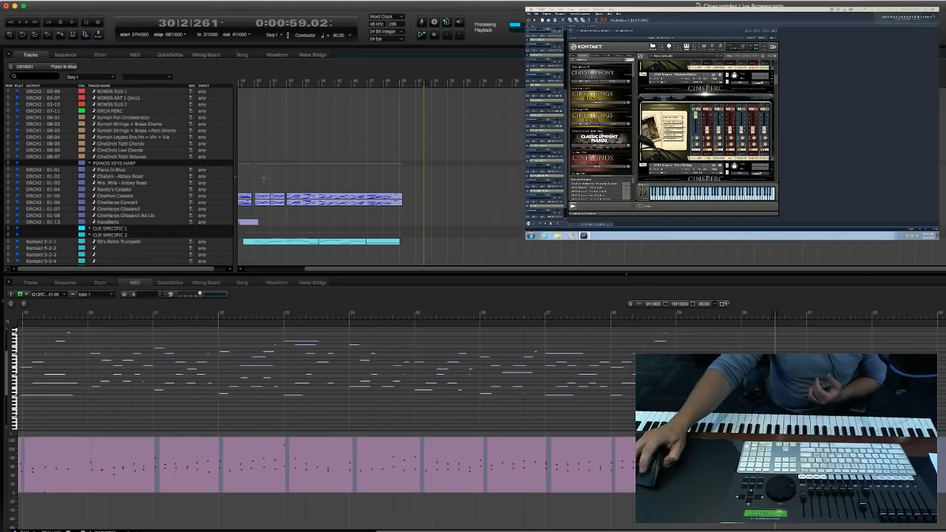
pyautogui.click(282, 222)
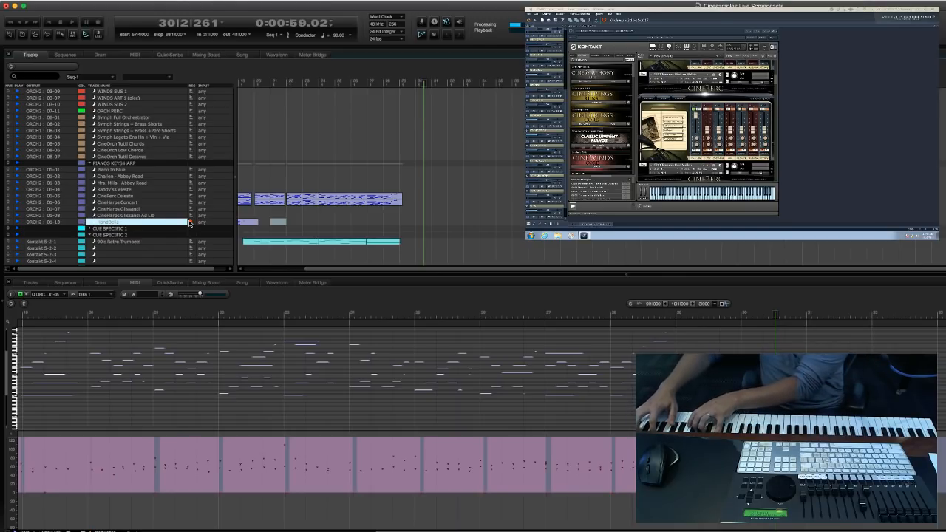
# Try a short take on the Handbells track from measure 28 and undo it.
pyautogui.press('.')
pyautogui.write('28')
pyautogui.press('Return')
pyautogui.press('space')
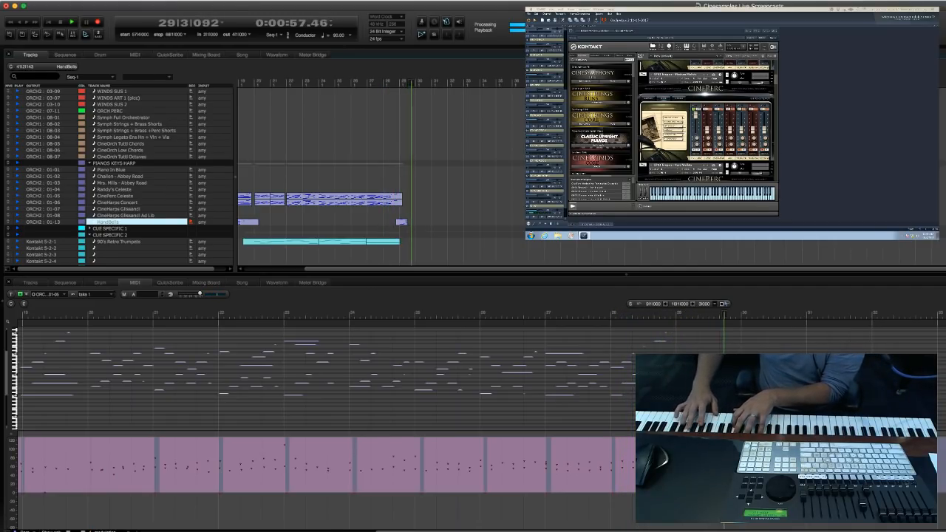
pyautogui.press('space')
pyautogui.press('super+z')
# Run the sequence from measure 21 to hear the passage leading up to the handbell entry.
pyautogui.press('.')
pyautogui.write('21')
pyautogui.press('Return')
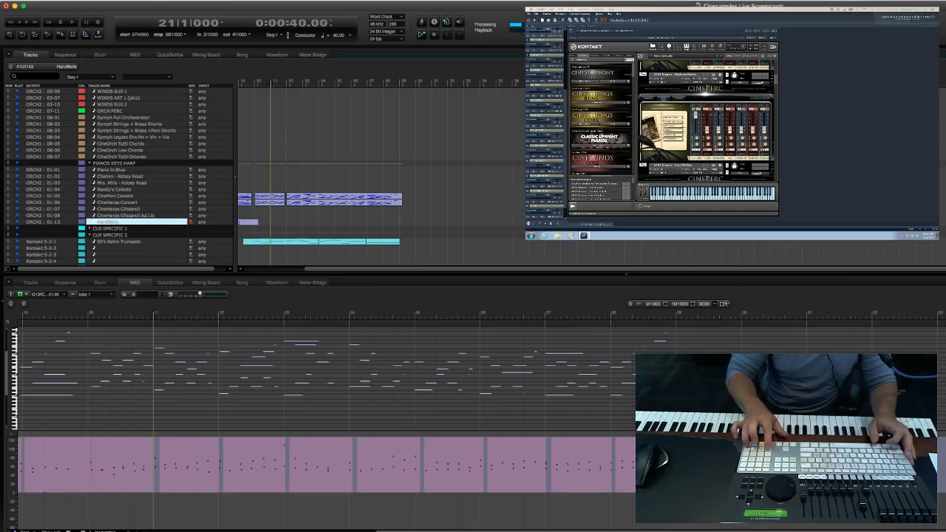
pyautogui.press('space')
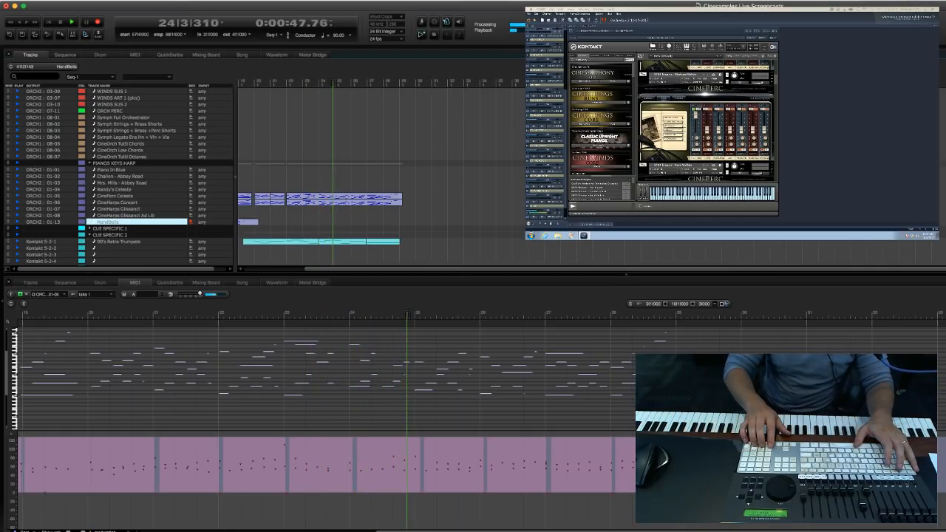
# Record a new take on the Handbells track from measure 28, stopping in measure 39.
pyautogui.press('.')
pyautogui.write('28')
pyautogui.press('Return')
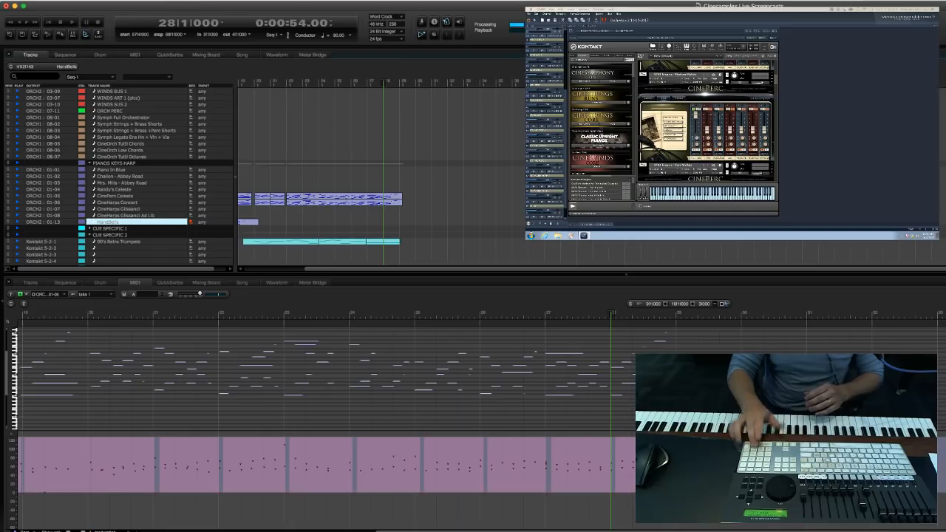
pyautogui.press('3')
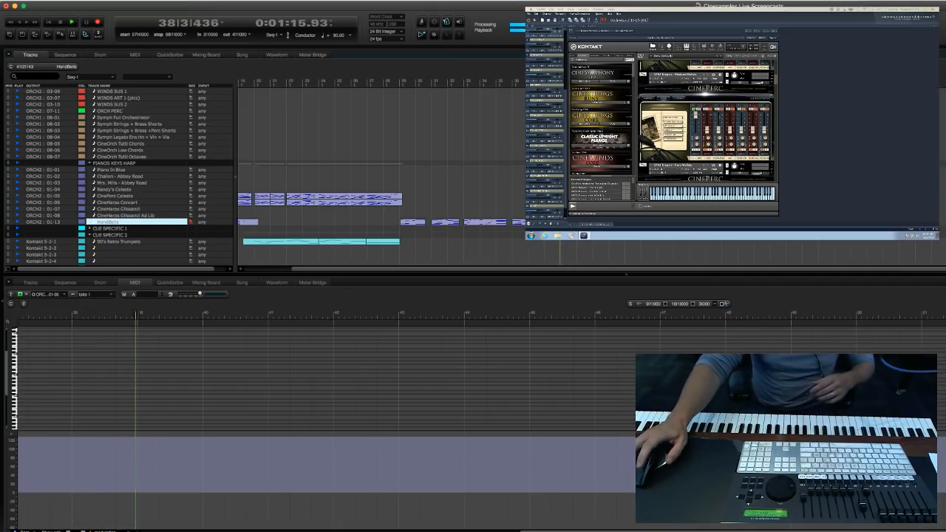
pyautogui.click(660, 195)
pyautogui.press('space')
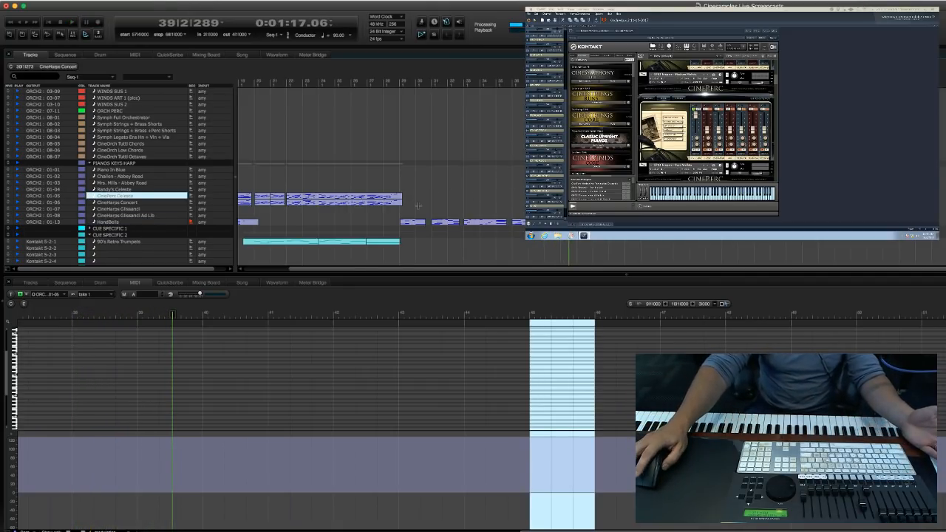
# Record-arm the Piano In Blue track (01-01) and open the new Handbells take in the MIDI editor.
pyautogui.scroll(-3, 459, 185)
pyautogui.click(471, 241)
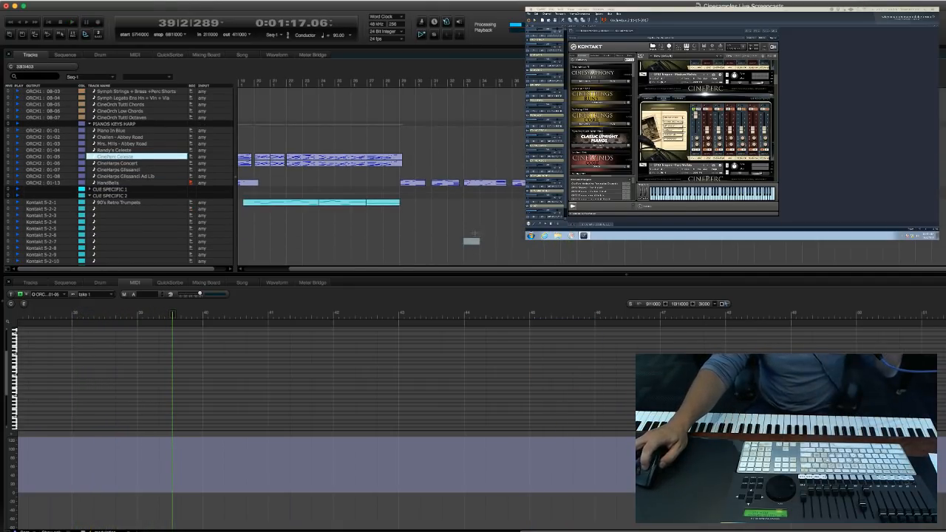
pyautogui.click(191, 130)
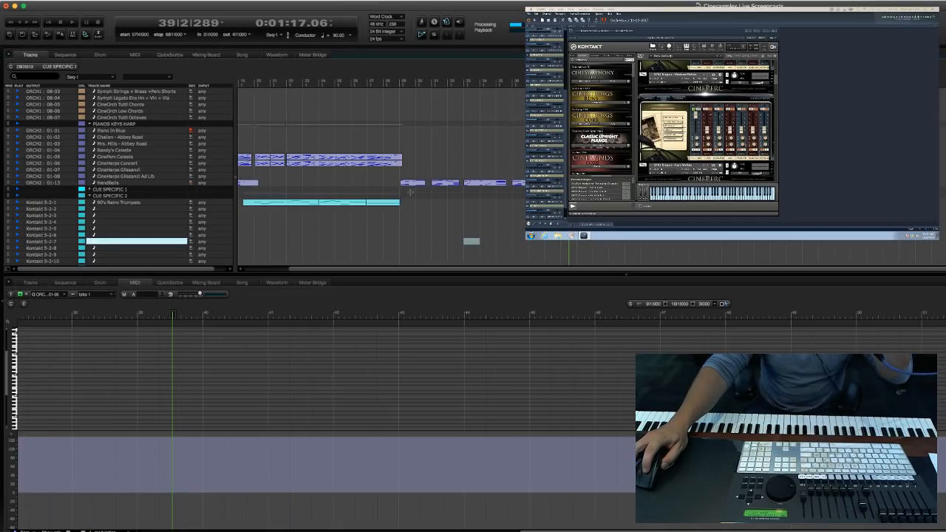
pyautogui.click(409, 183)
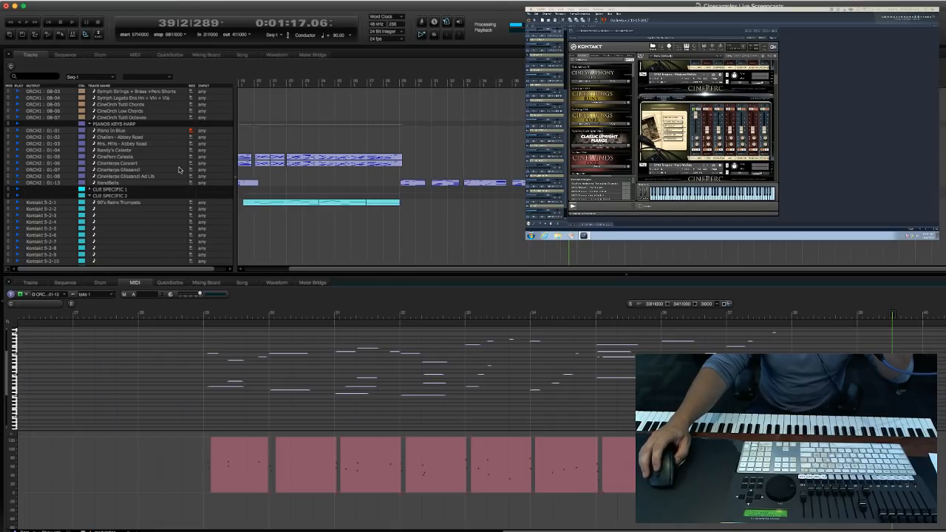
pyautogui.scroll(-5, 178, 170)
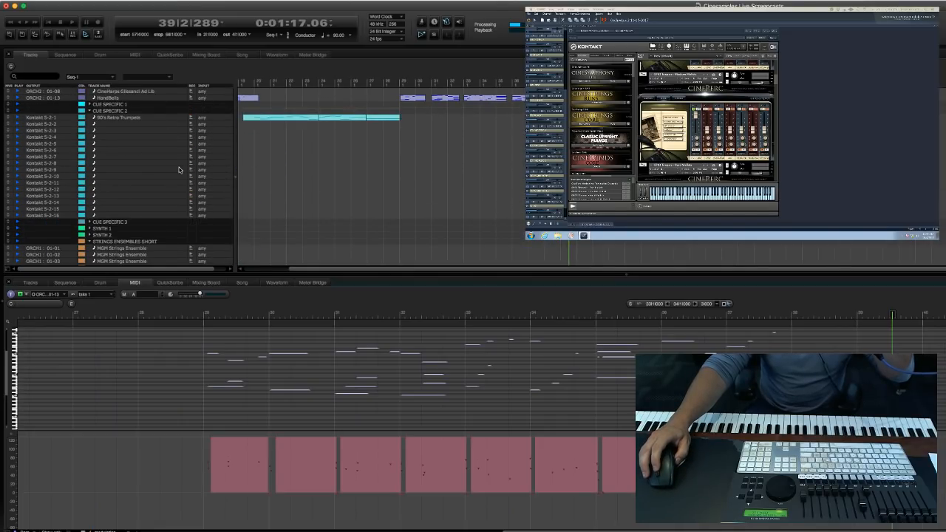
pyautogui.scroll(8, 179, 170)
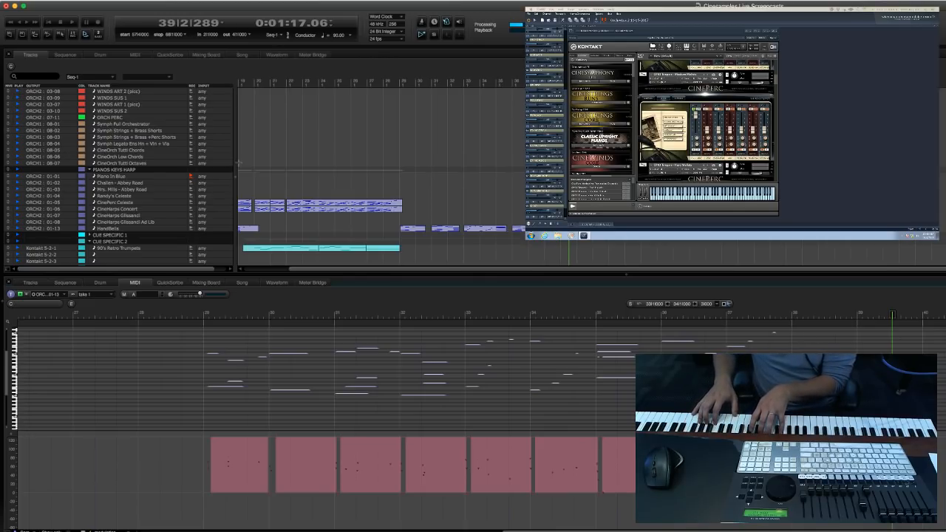
# Try a take on the Piano In Blue track from measure 28, stopping in measure 31.
pyautogui.press('KP_Decimal')
pyautogui.write('28')
pyautogui.press('Return')
pyautogui.press('3')
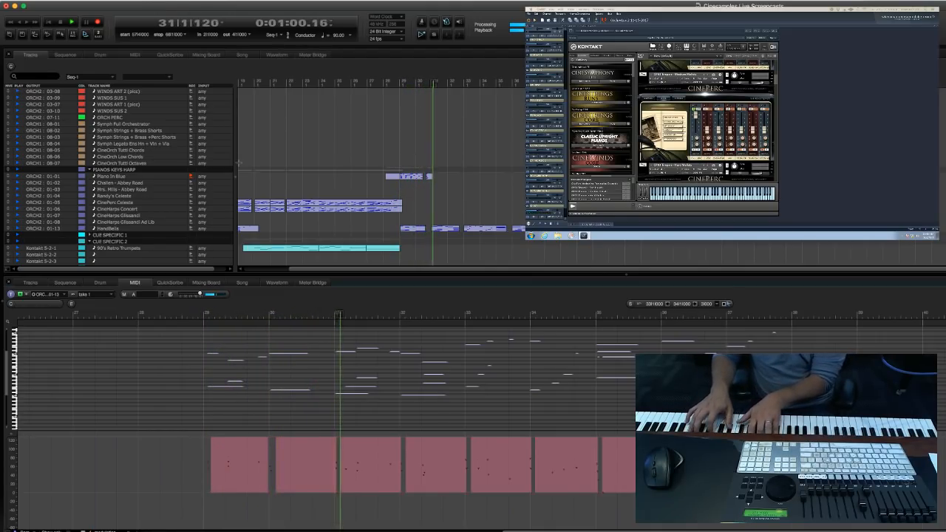
pyautogui.press('space')
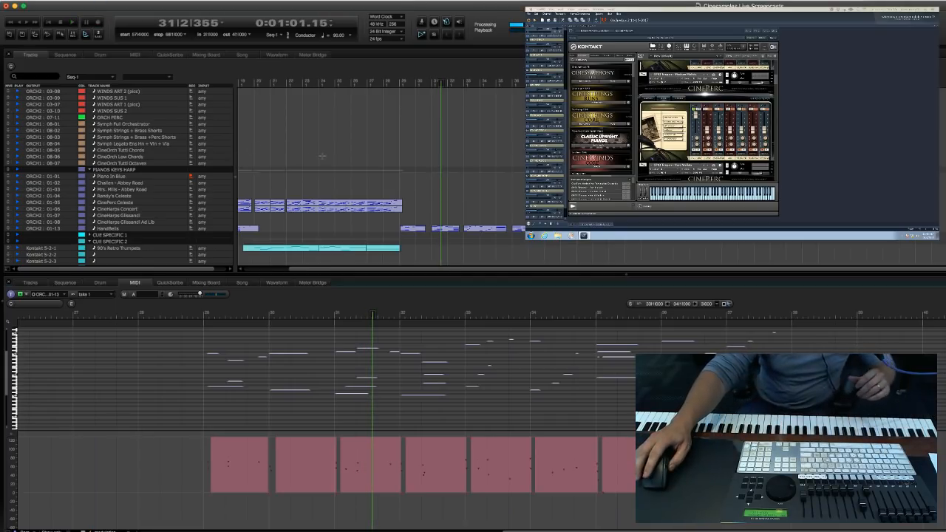
# Find the MGM Harmonics track (05-09) above the STRING SECTIONS group and record-arm it.
pyautogui.scroll(-10, 294, 236)
pyautogui.scroll(-6, 293, 236)
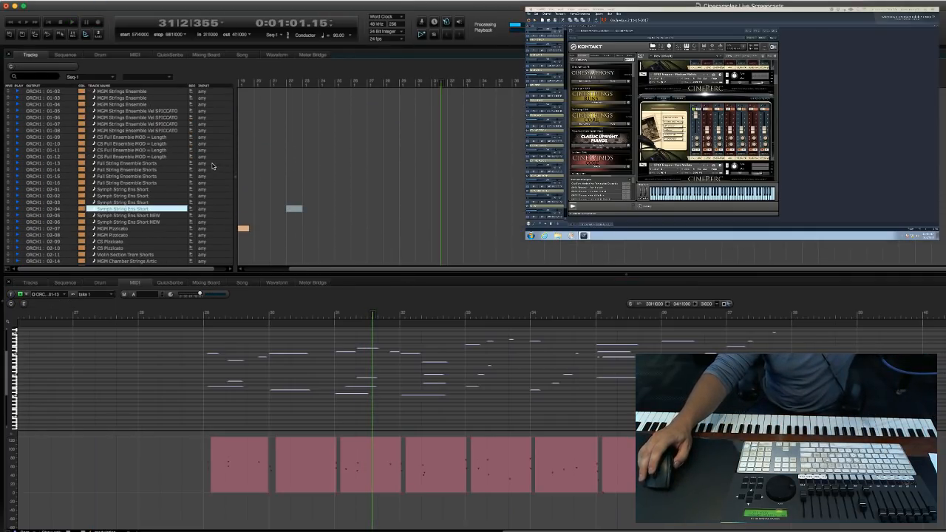
pyautogui.scroll(-2, 204, 219)
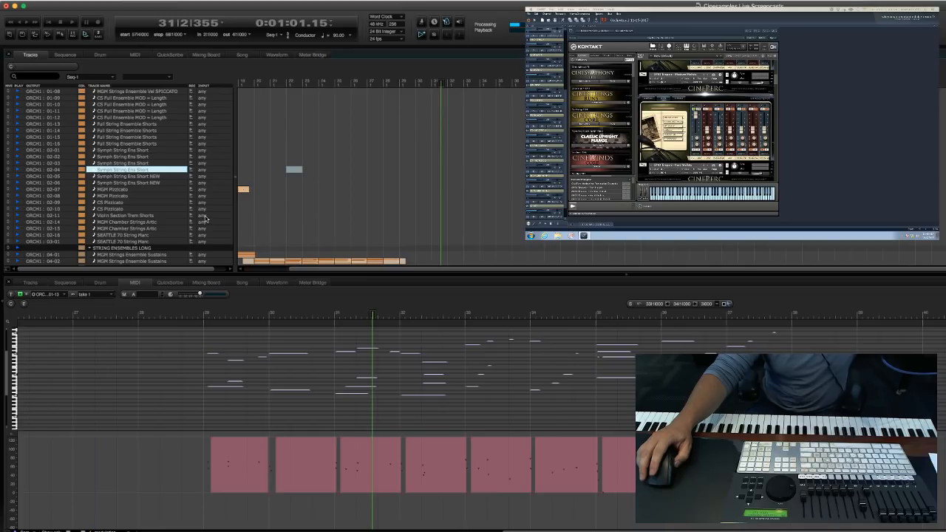
pyautogui.scroll(-1, 206, 218)
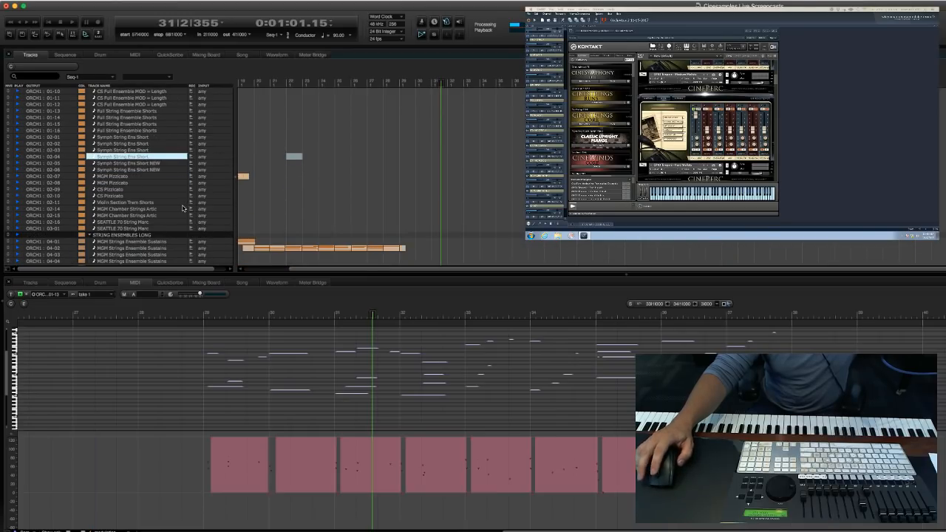
pyautogui.scroll(-9, 185, 210)
pyautogui.click(191, 191)
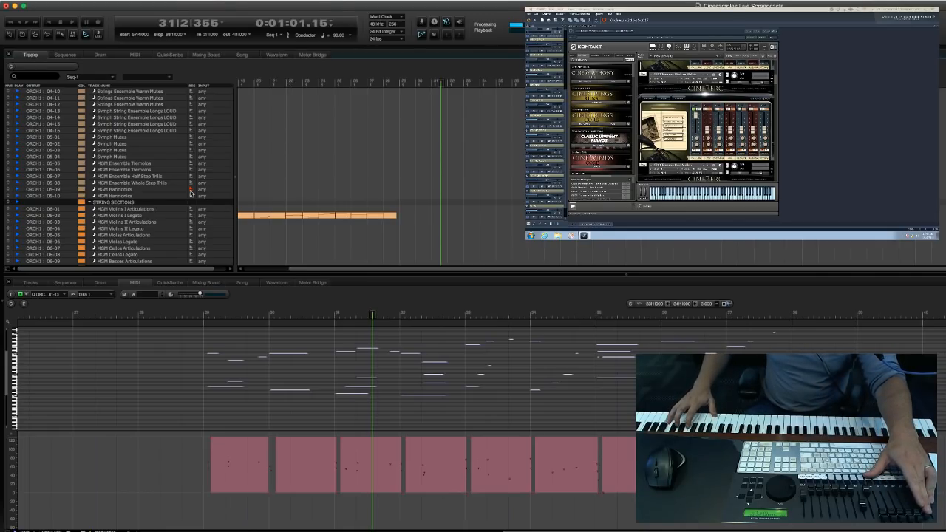
# Record an MGM Harmonics take from measure 28, undo it, and record it again from measure 28, stopping in measure 40.
pyautogui.press('KP_Decimal')
pyautogui.write('28')
pyautogui.press('Return')
pyautogui.press('KP_3')
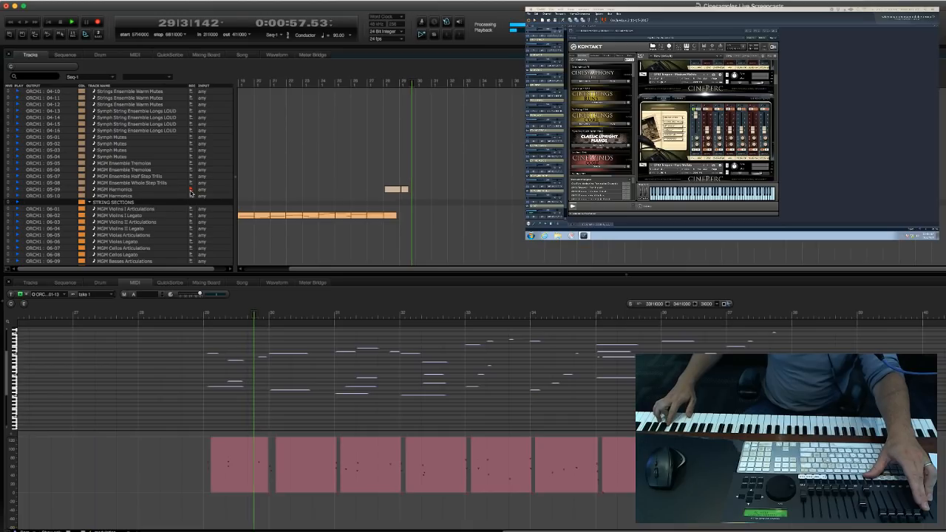
pyautogui.press('space')
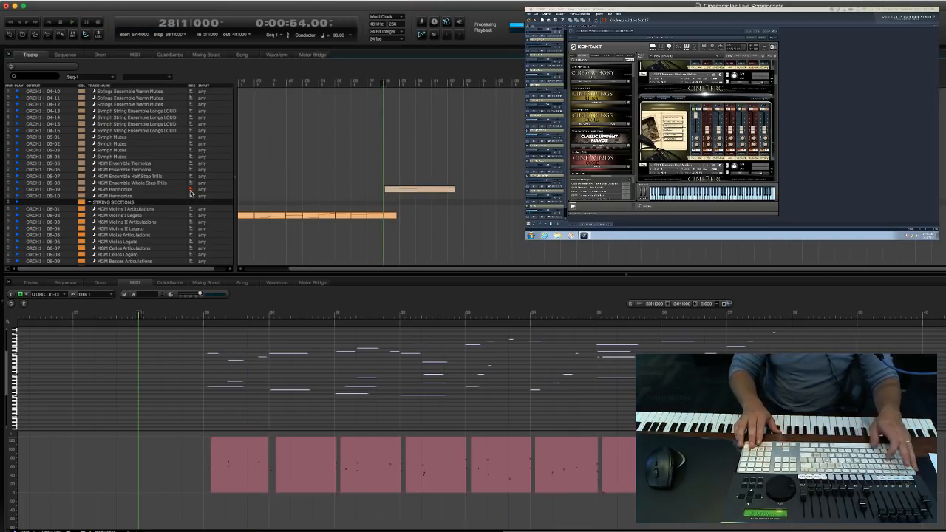
pyautogui.press('super+z')
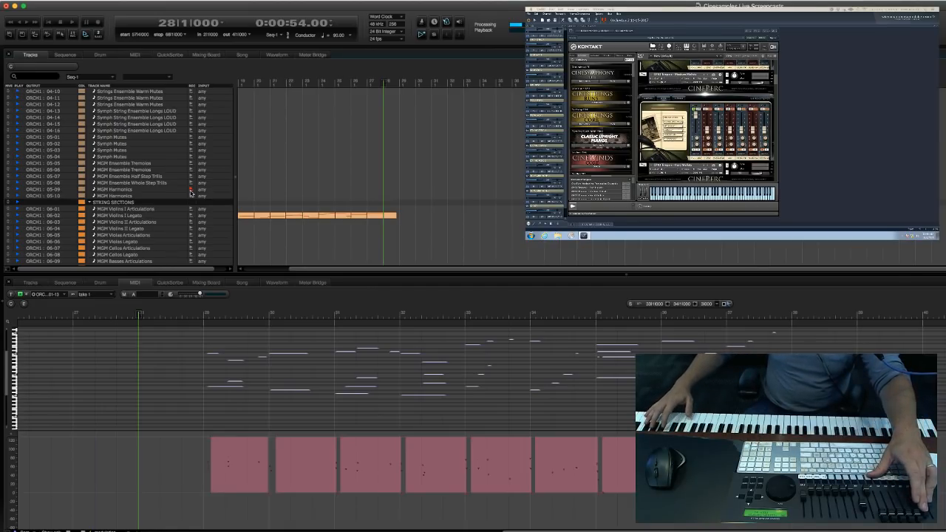
pyautogui.press('KP_3')
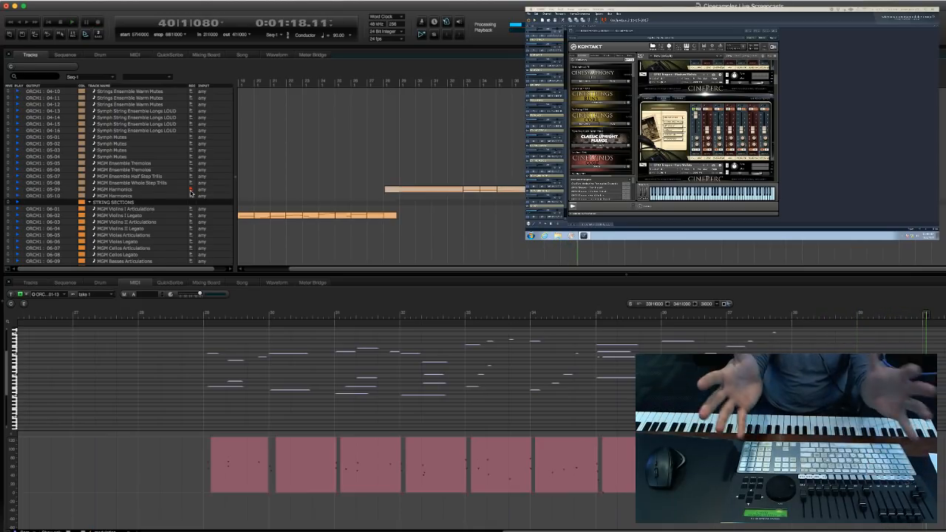
# Find the MGM Pizzicato track (02-07) in the STRINGS ENSEMBLES SHORT group and record-arm it.
pyautogui.click(163, 222)
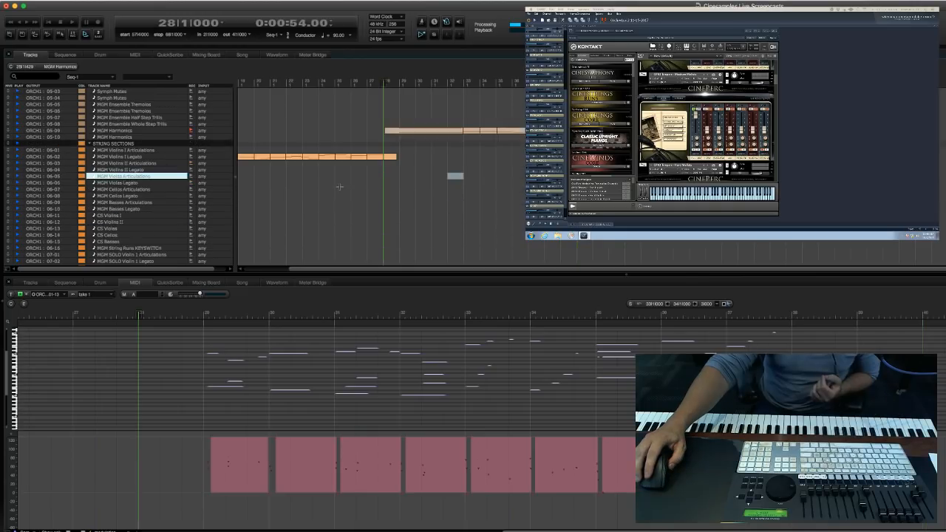
pyautogui.scroll(-5, 340, 188)
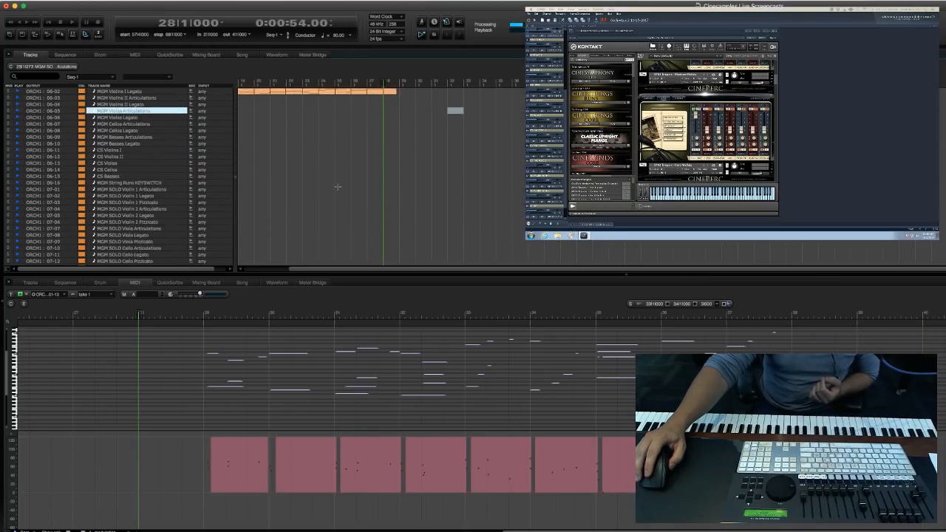
pyautogui.click(311, 198)
pyautogui.scroll(-4, 361, 184)
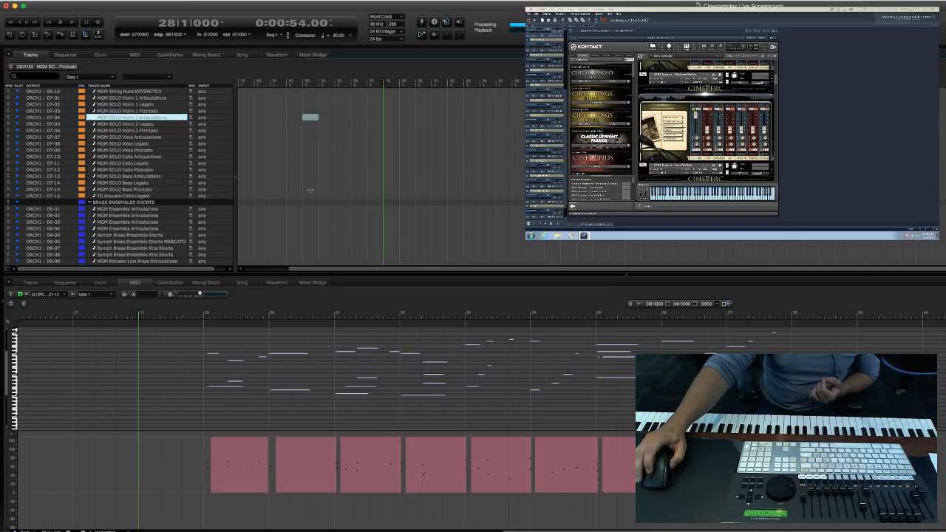
pyautogui.scroll(-10, 311, 189)
pyautogui.scroll(-8, 326, 197)
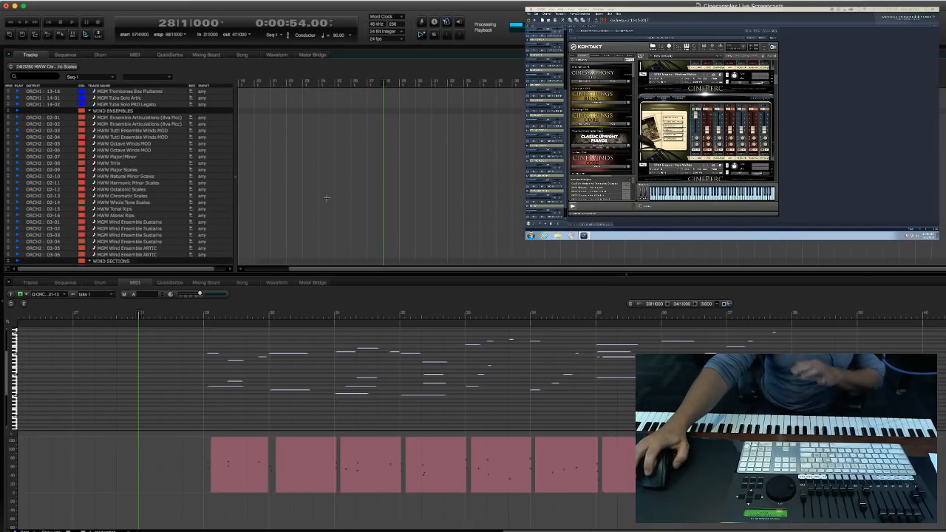
pyautogui.scroll(10, 326, 197)
pyautogui.scroll(15, 326, 197)
pyautogui.scroll(12, 326, 197)
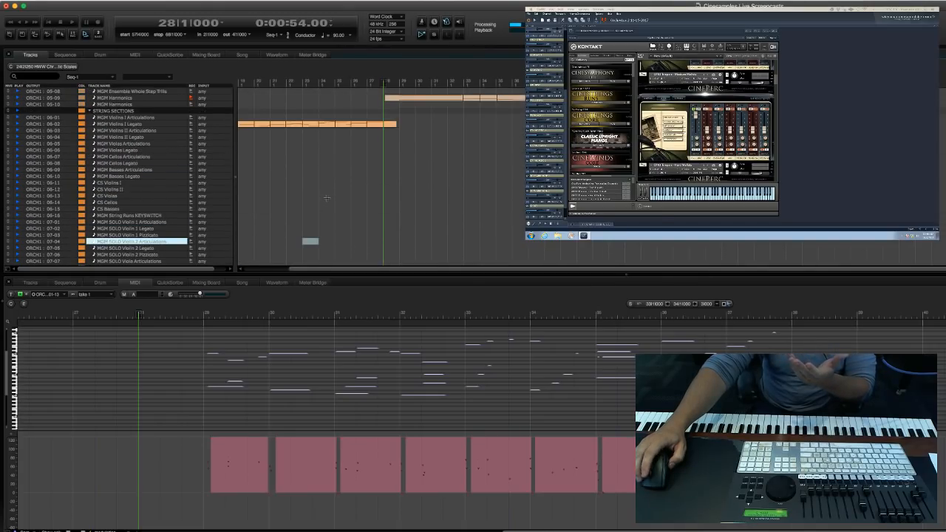
pyautogui.scroll(10, 326, 197)
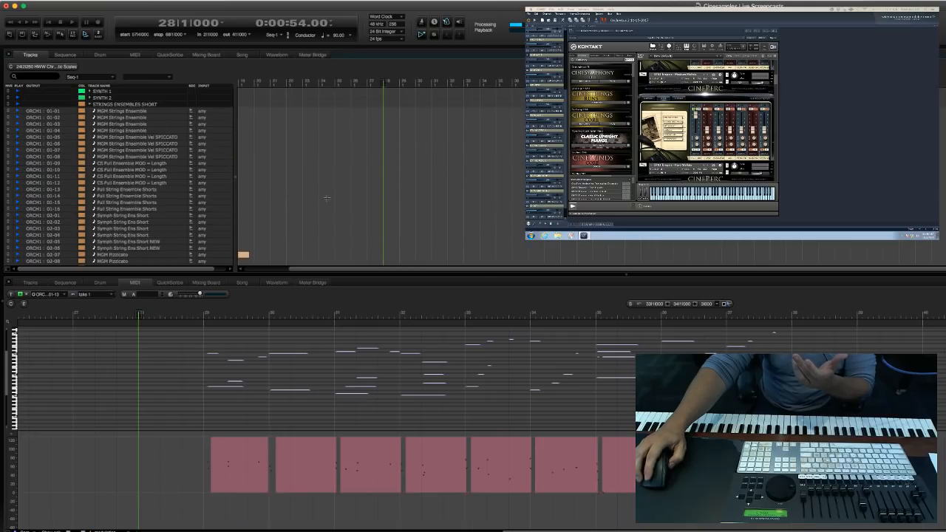
pyautogui.click(190, 255)
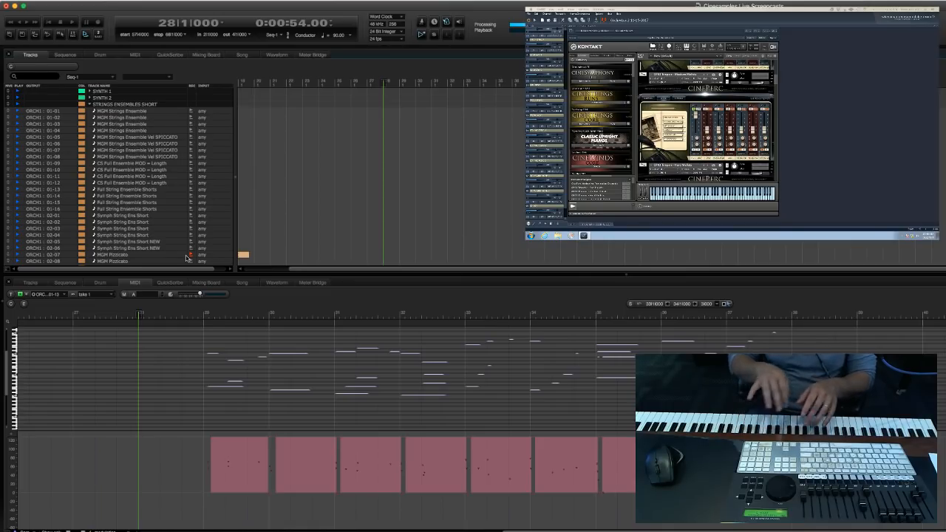
# Try an MGM Pizzicato take from measure 28, undo it, and try again from measure 28, stopping in measure 35.
pyautogui.click(617, 235)
pyautogui.press('3')
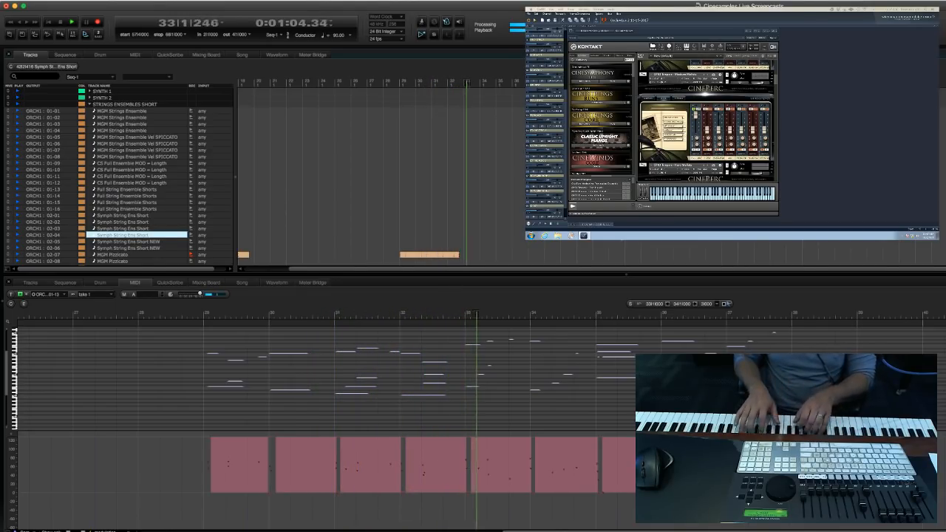
pyautogui.press('super+z')
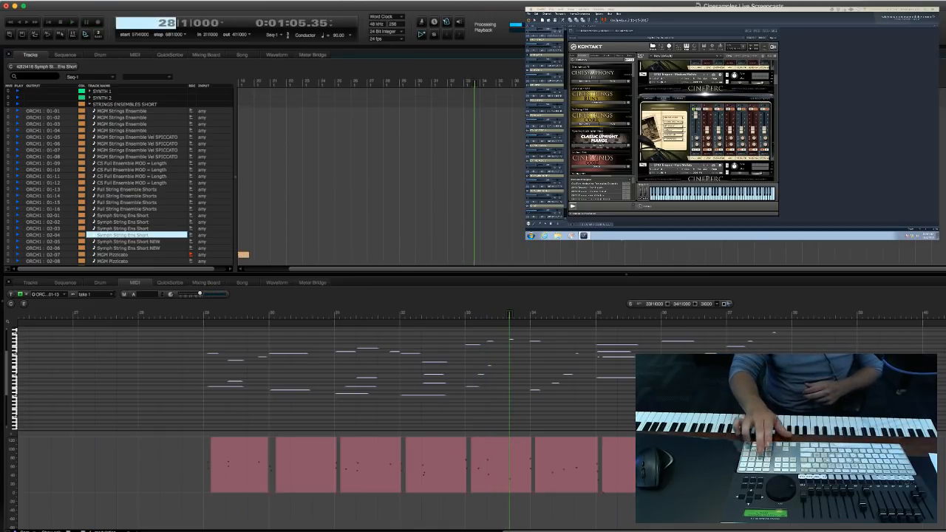
pyautogui.press('space')
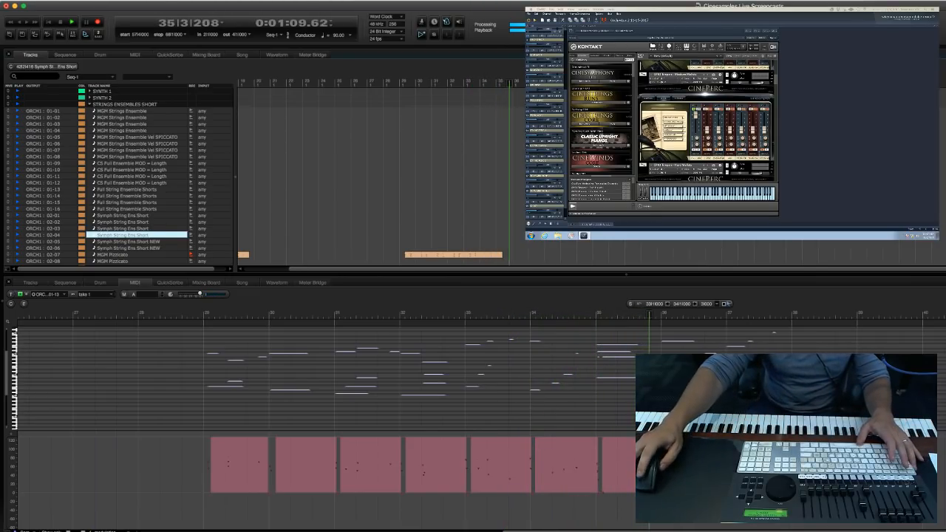
pyautogui.moveTo(545, 249); pyautogui.dragTo(485, 254)
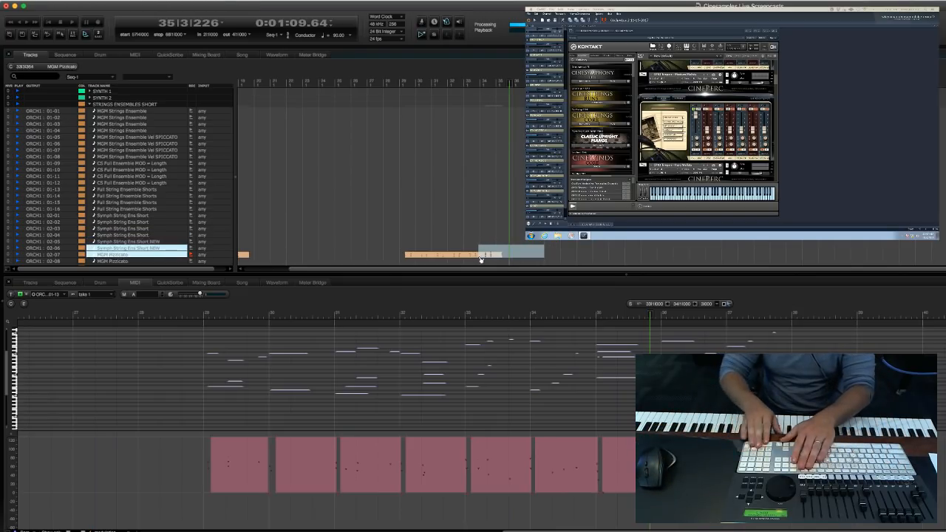
# Try another take on the MGM Pizzicato track, stopping in measure 38.
pyautogui.press('KP_Equal')
pyautogui.write('336')
pyautogui.press('KP_Enter')
pyautogui.press('KP_Enter')
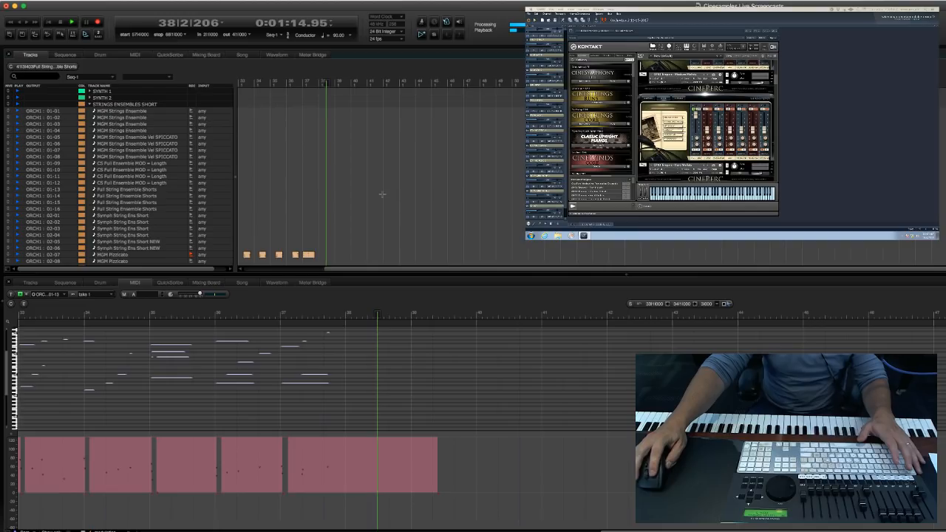
pyautogui.scroll(-5, 381, 185)
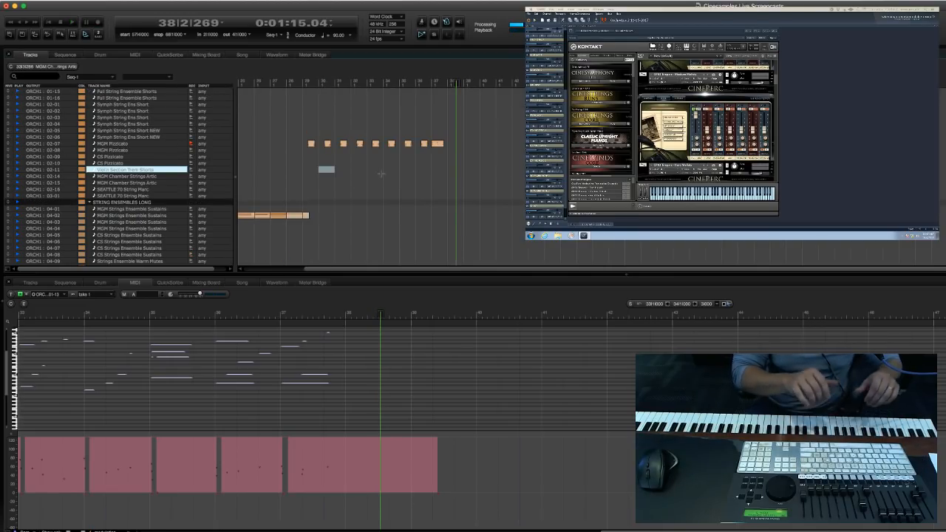
# Record the MGM Pizzicato part again from measure 28, stopping in measure 38.
pyautogui.press('KP_Decimal')
pyautogui.write('28')
pyautogui.press('Return')
pyautogui.press('KP_3')
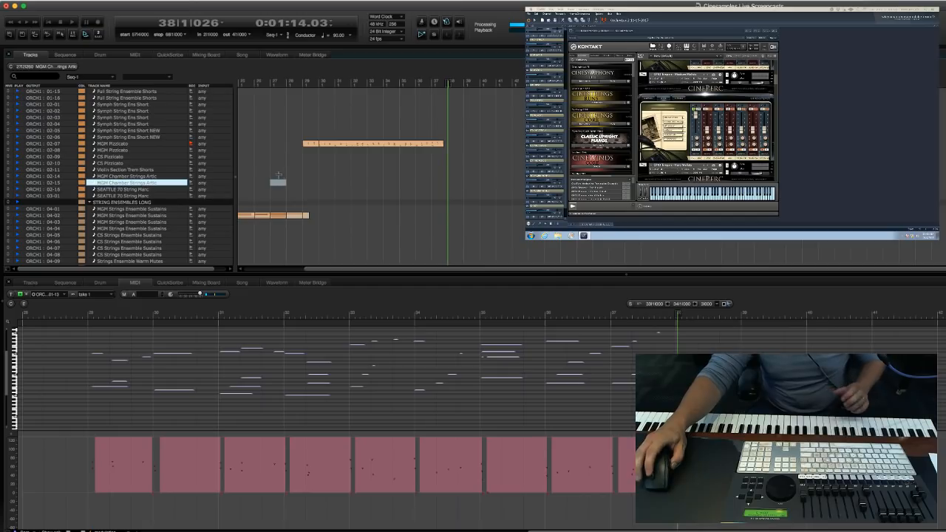
# Find the MGM Cellos Legato track (06-08) in the STRING SECTIONS group and record-arm it.
pyautogui.scroll(5, 281, 185)
pyautogui.scroll(-6, 270, 200)
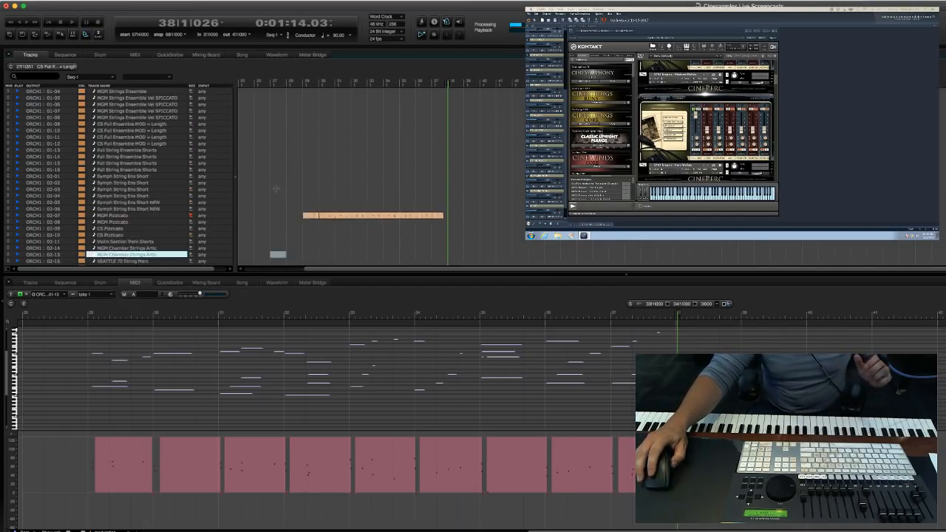
pyautogui.scroll(-10, 269, 222)
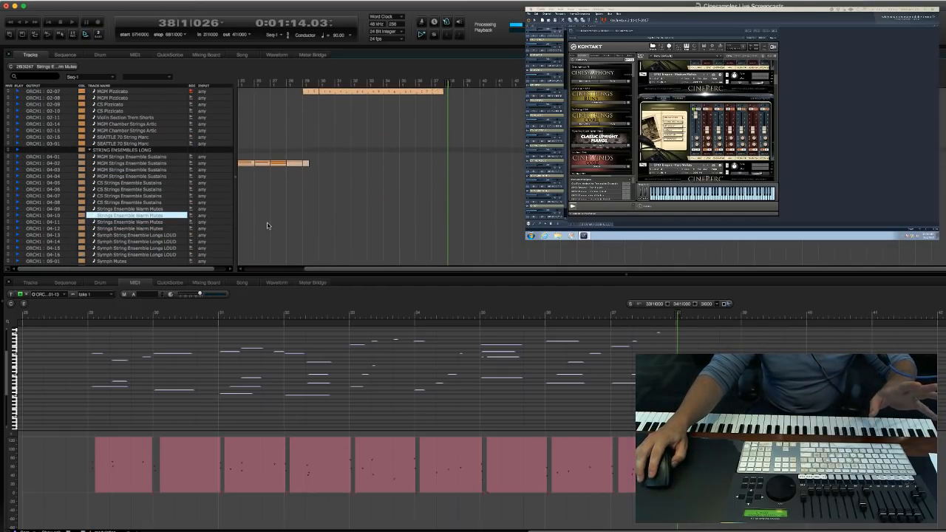
pyautogui.scroll(3, 271, 222)
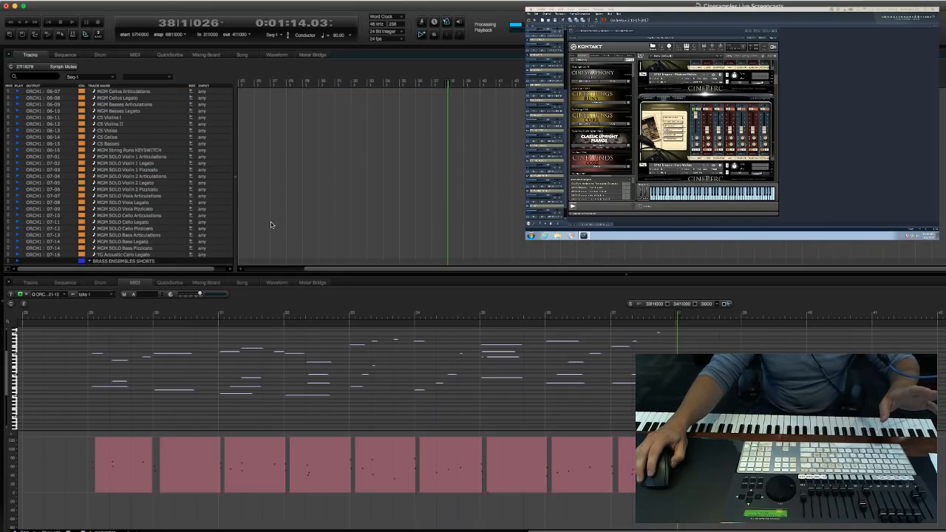
pyautogui.click(293, 210)
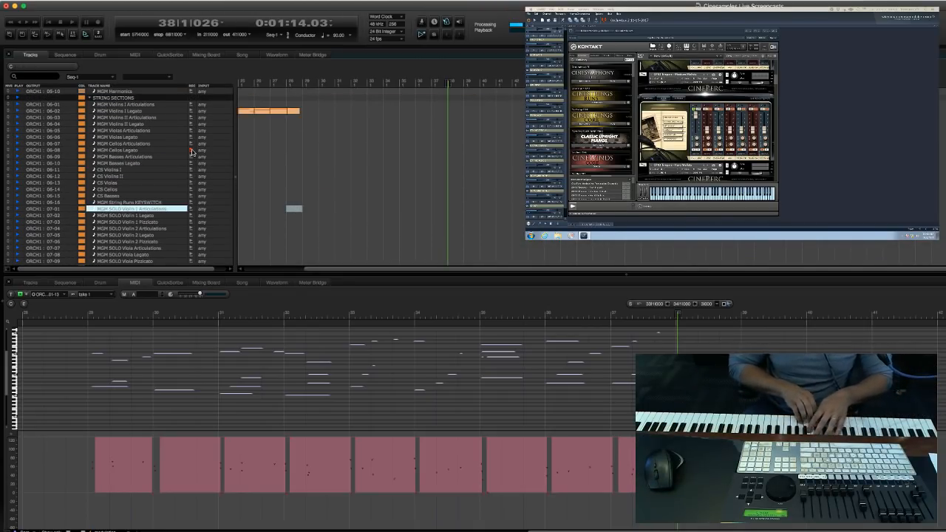
# Record-arm the TG Acoustic Cello Legato track (07-16) just above the BRASS ENSEMBLES SHORTS group.
pyautogui.scroll(-4, 265, 212)
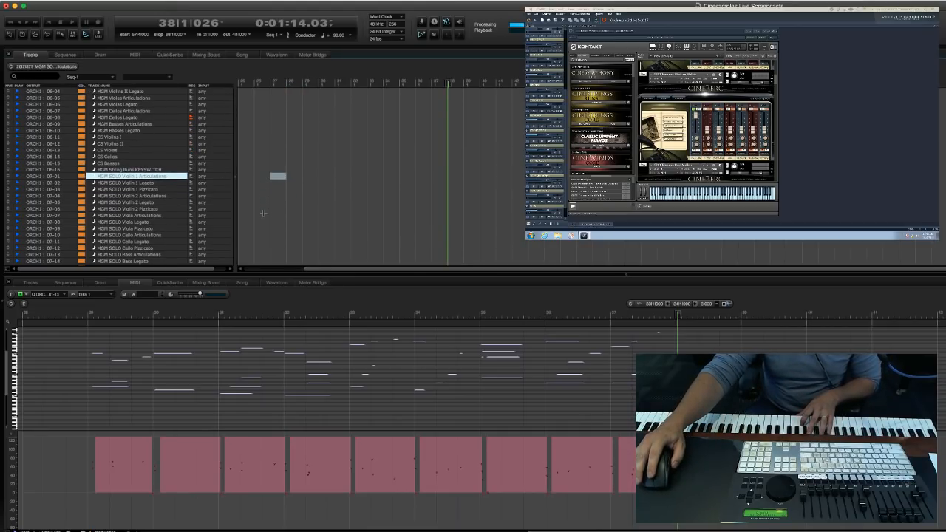
pyautogui.scroll(-1, 201, 200)
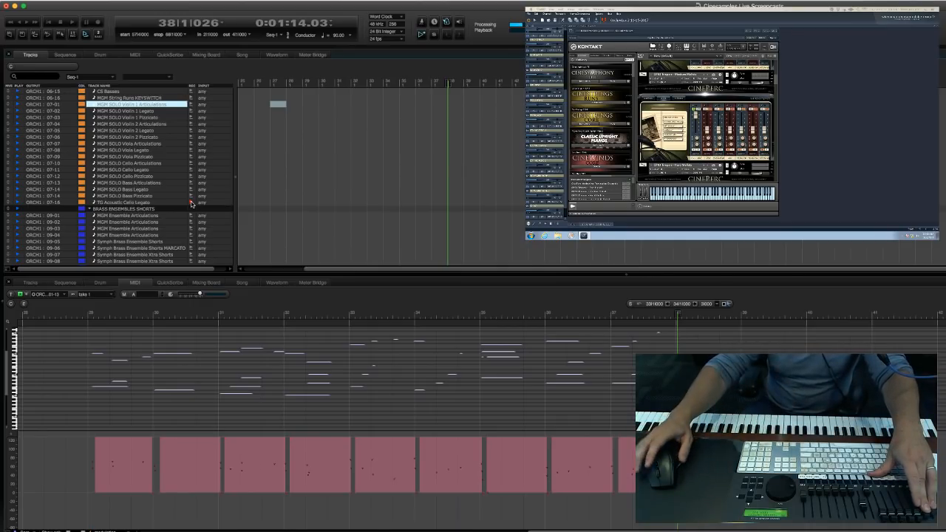
pyautogui.scroll(-4, 381, 210)
# Try two takes on the TG Acoustic Cello Legato track, starting the second from measure 32 and stopping it in measure 40.
pyautogui.click(504, 212)
pyautogui.press('KP_Decimal')
pyautogui.write('33')
pyautogui.press('Return')
pyautogui.hotkey('shift', 'space')
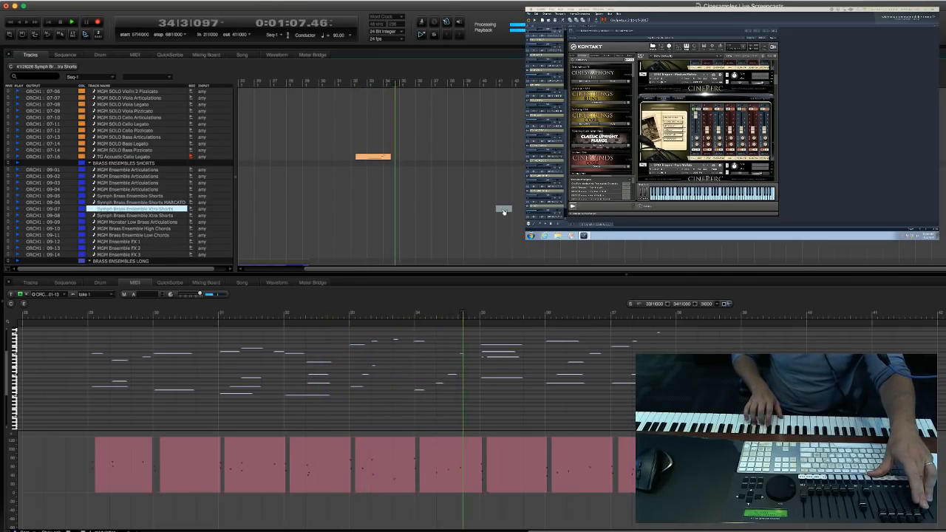
pyautogui.press('space')
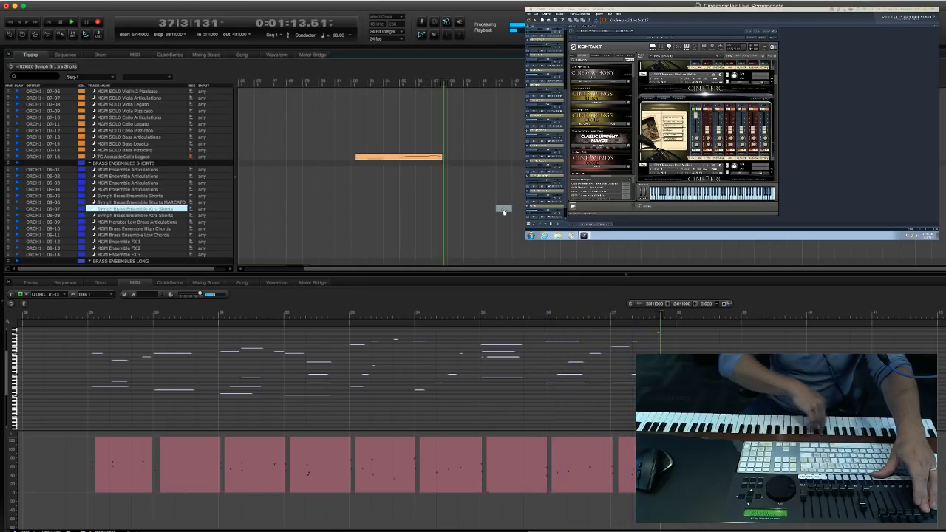
pyautogui.press('space')
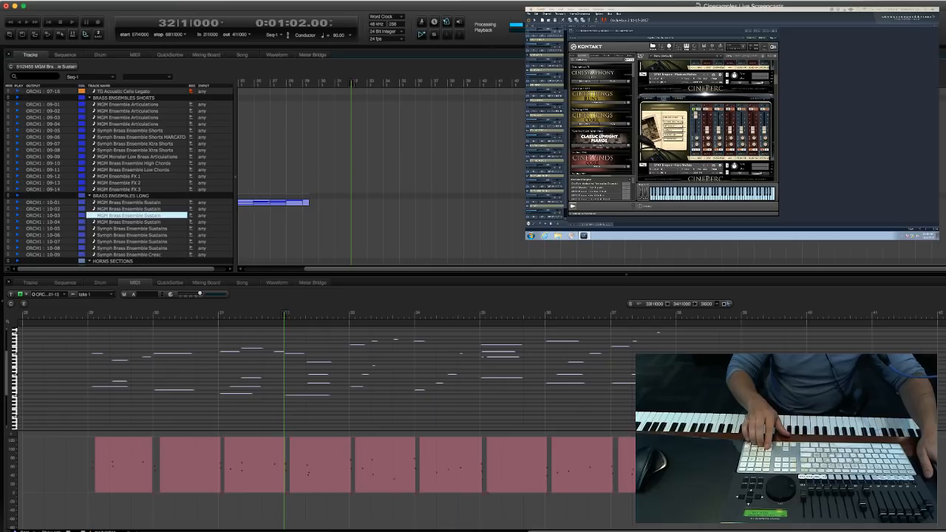
pyautogui.press('3')
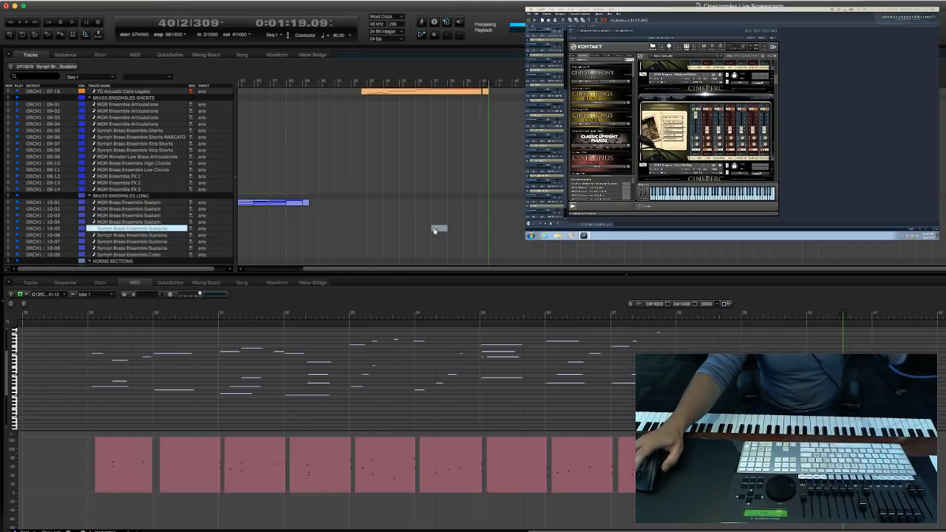
pyautogui.scroll(5, 433, 230)
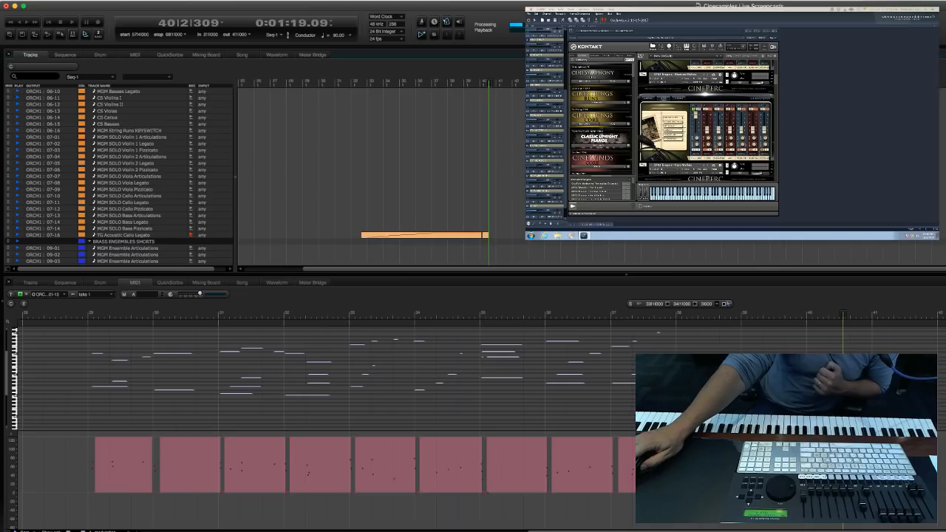
# Record a TG Acoustic Cello Legato take from measure 31, stopping in measure 38.
pyautogui.press('space')
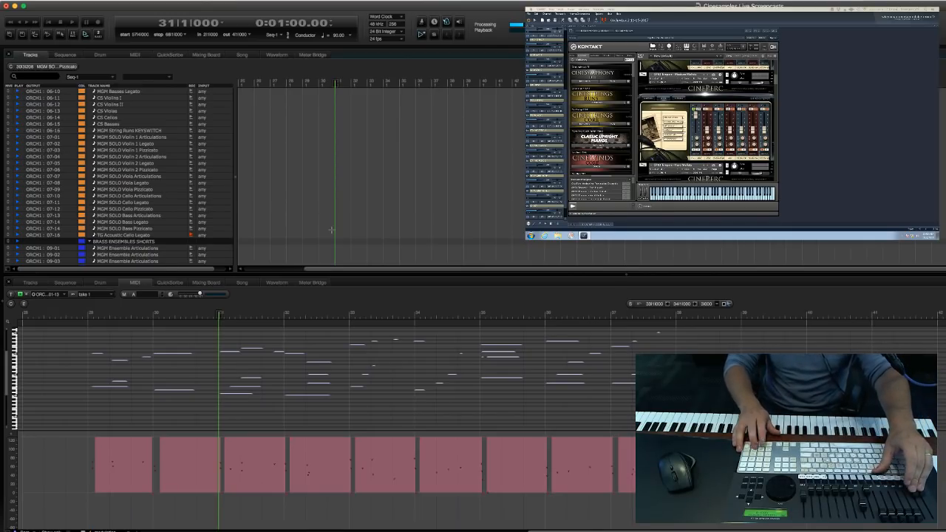
pyautogui.press('KP_3')
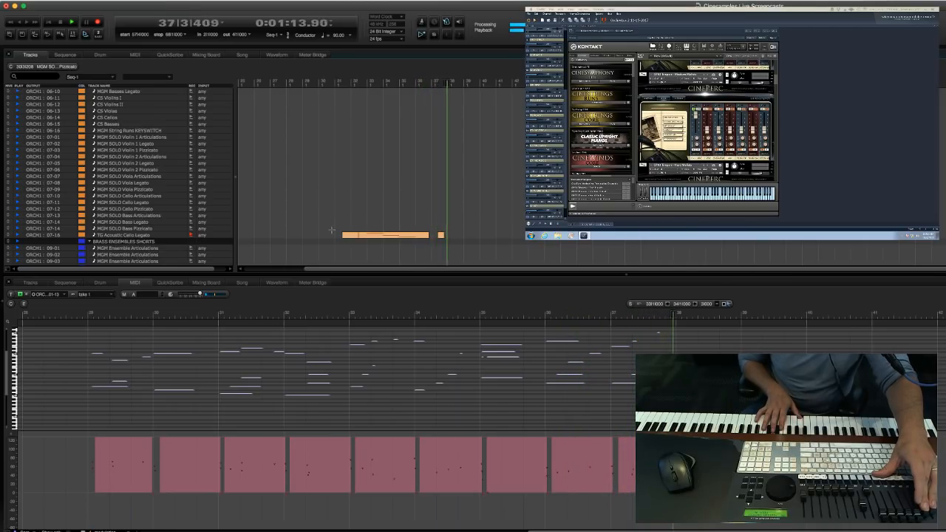
pyautogui.click(421, 196)
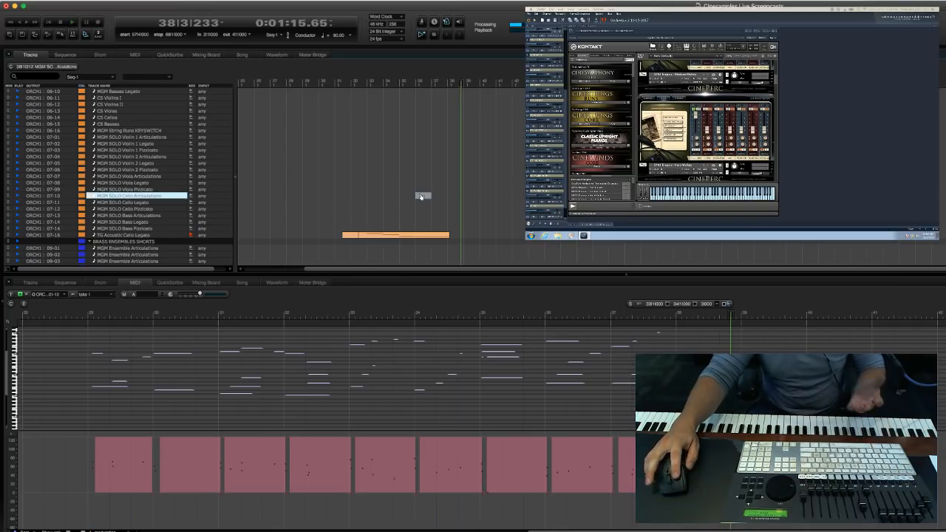
# Record-arm the CineHarps Concert track (01-06) in the PIANOS KEYS HARP group and record a take from measure 28 into measure 39.
pyautogui.scroll(10, 323, 196)
pyautogui.scroll(-15, 323, 195)
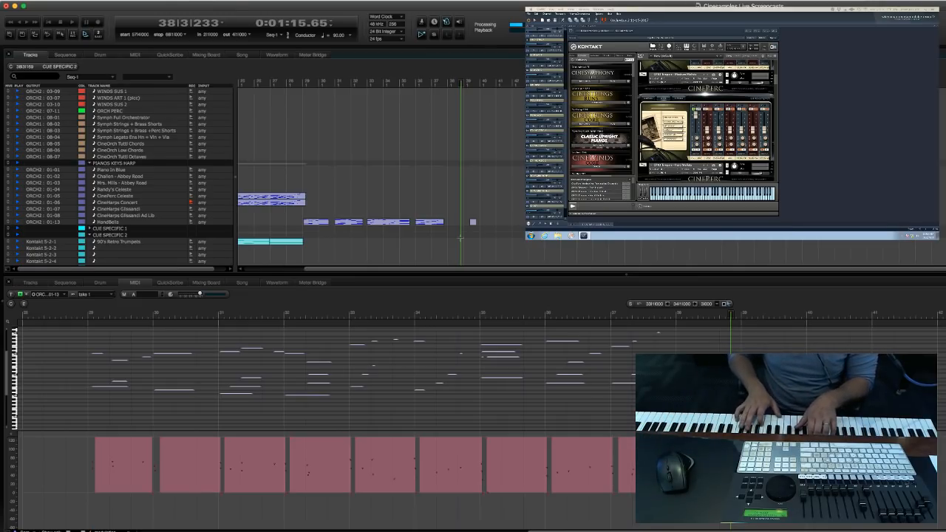
pyautogui.press('.')
pyautogui.write('28')
pyautogui.press('Return')
pyautogui.press('3')
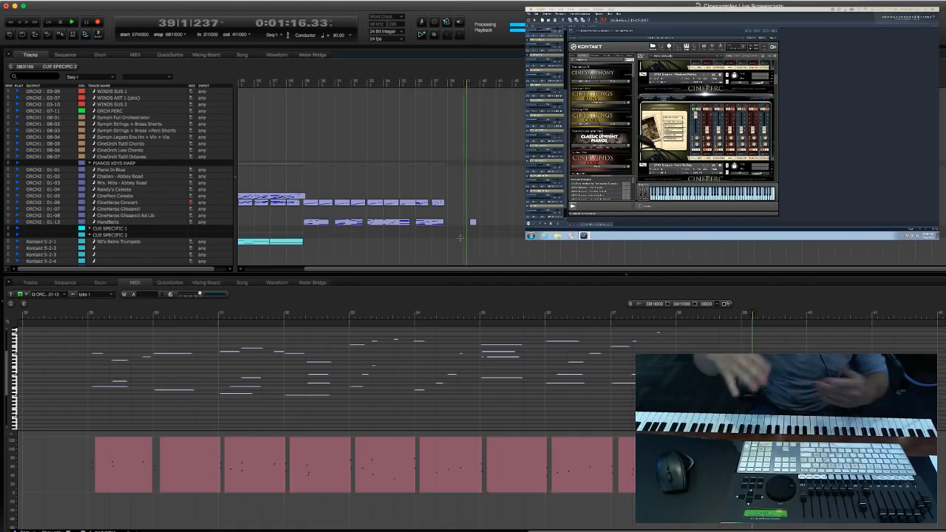
pyautogui.press('space')
# Play the sequence from the beginning into measure 8, and look through the track list down to the ETHNIC PERC group.
pyautogui.press('1')
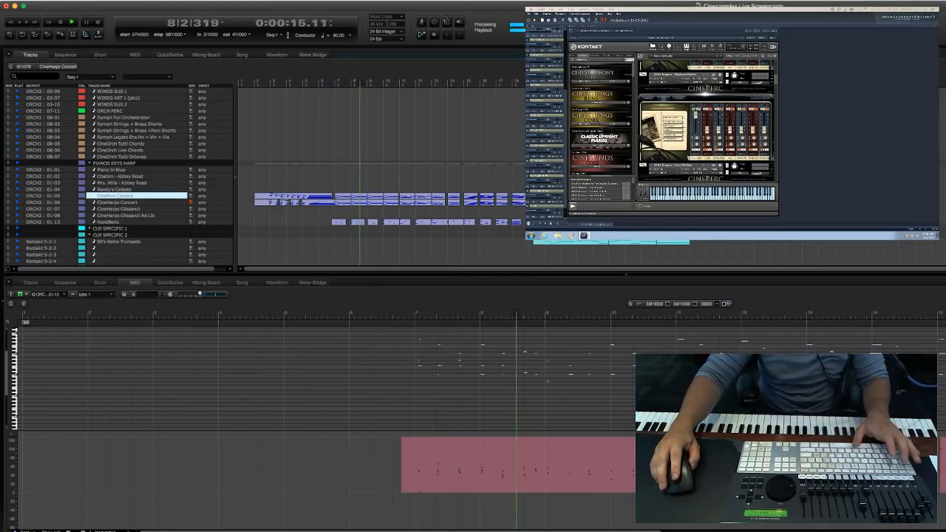
pyautogui.press('space')
pyautogui.scroll(-10, 290, 208)
pyautogui.scroll(-15, 290, 208)
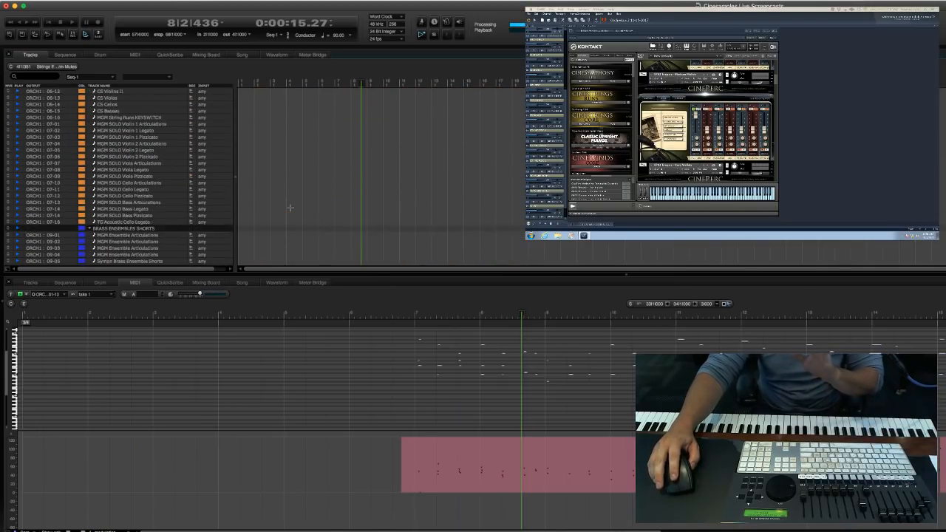
pyautogui.scroll(-20, 290, 208)
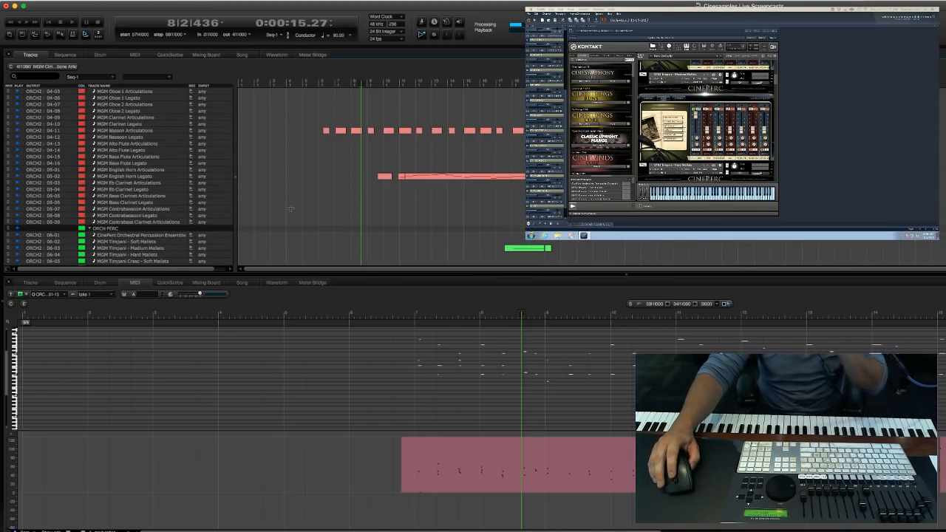
pyautogui.scroll(-20, 292, 209)
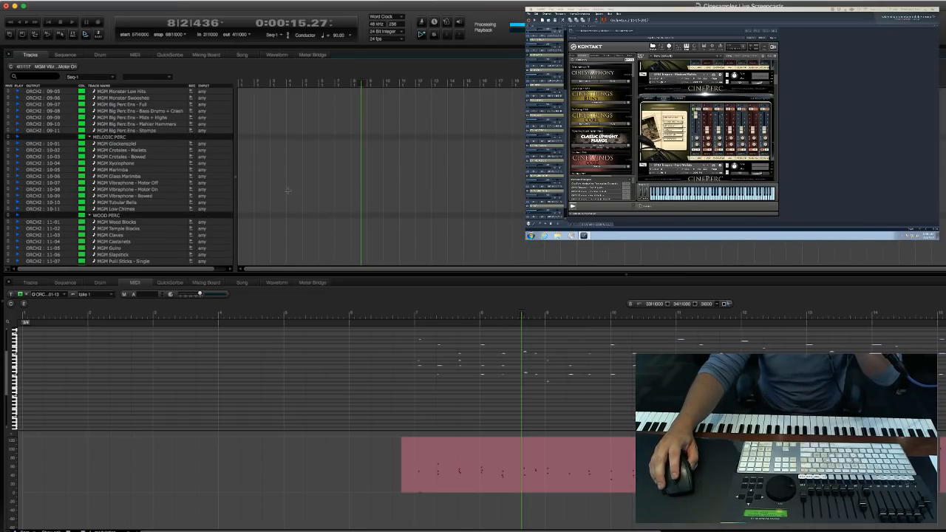
pyautogui.scroll(-15, 229, 183)
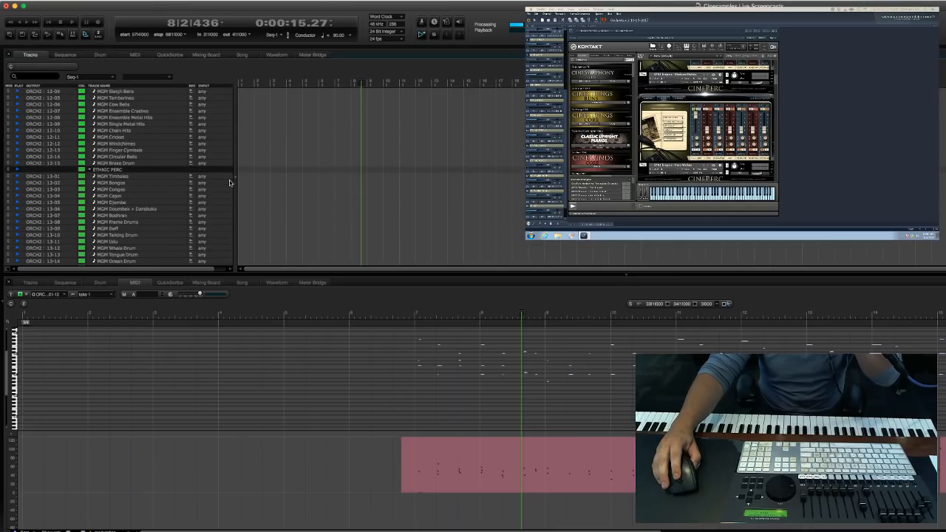
# Record-arm the MGM Mark Tree track (12-02) in the METAL PERC group and record a take from measure 5.
pyautogui.scroll(5, 229, 181)
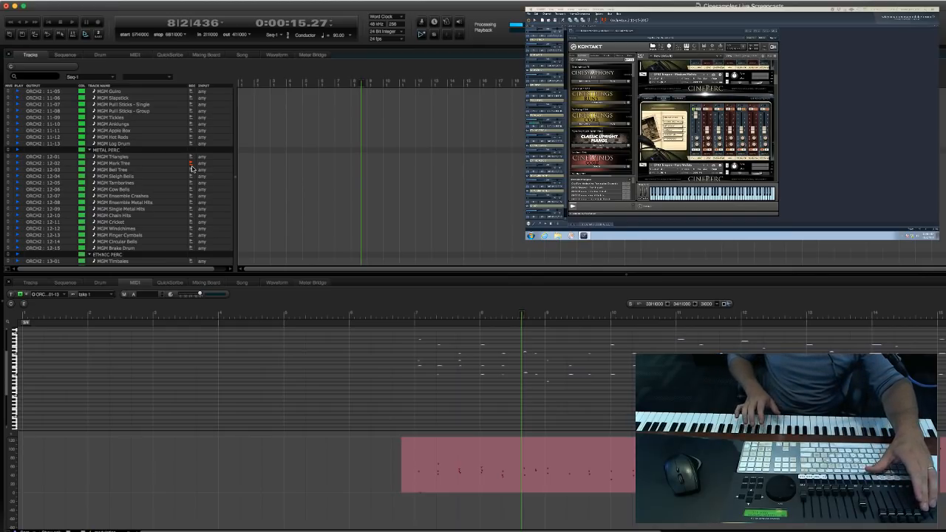
pyautogui.press('KP_Decimal')
pyautogui.write('5')
pyautogui.press('Return')
pyautogui.press('KP_3')
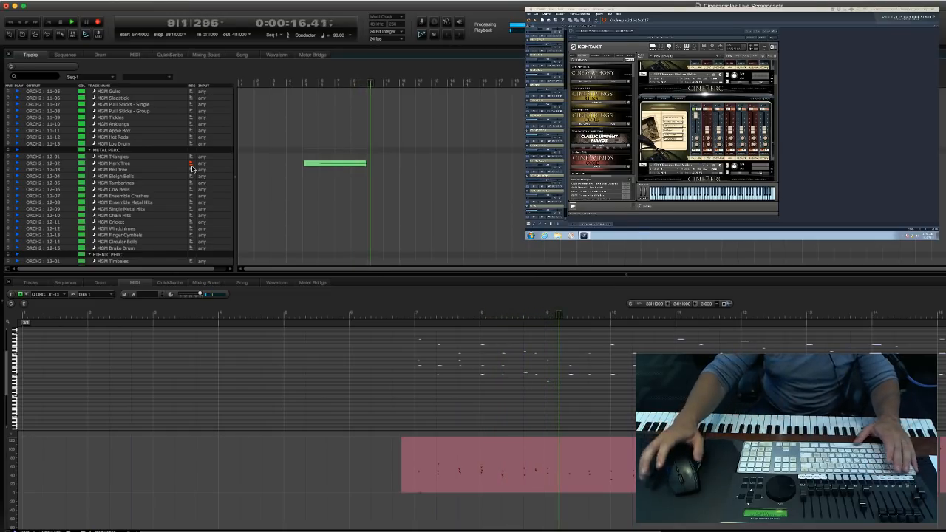
# Record-arm the MGM Finger Cymbals track (12-13) during the running pass and record from measure 10 into measure 17.
pyautogui.click(183, 195)
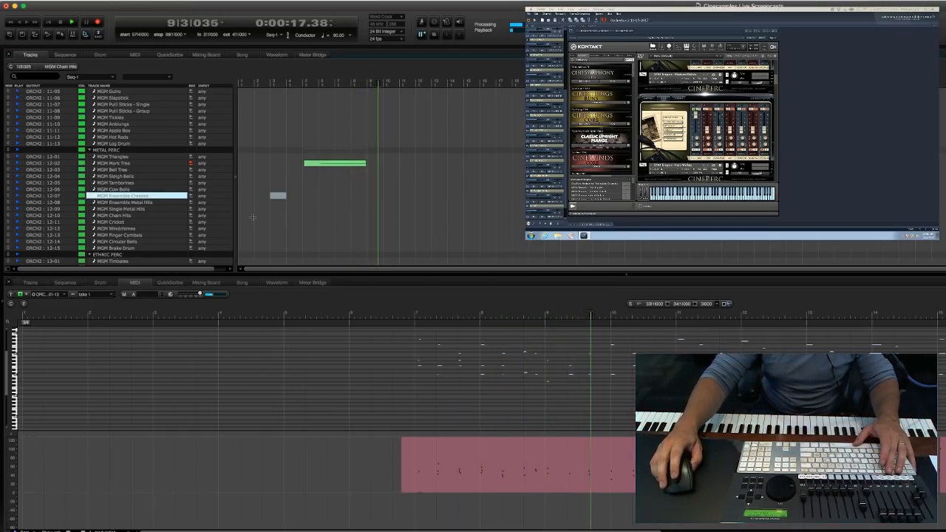
pyautogui.click(190, 235)
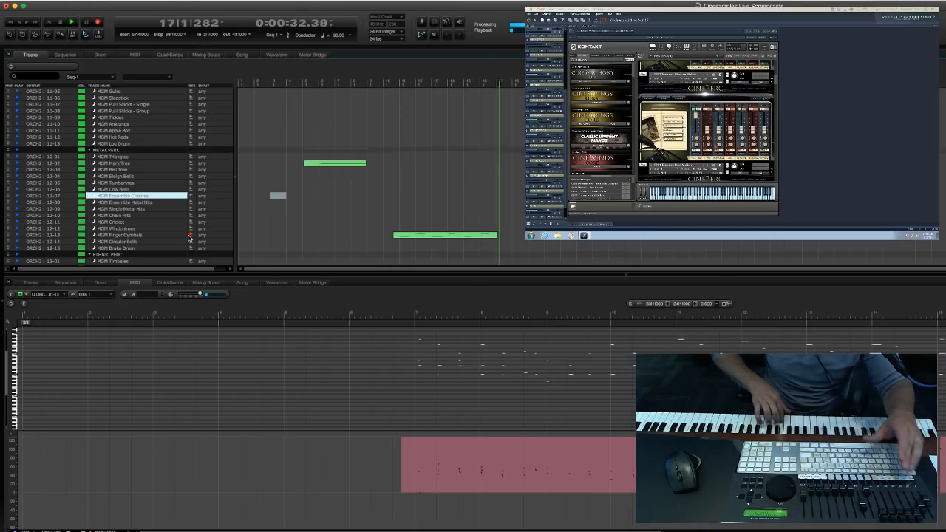
pyautogui.click(375, 170)
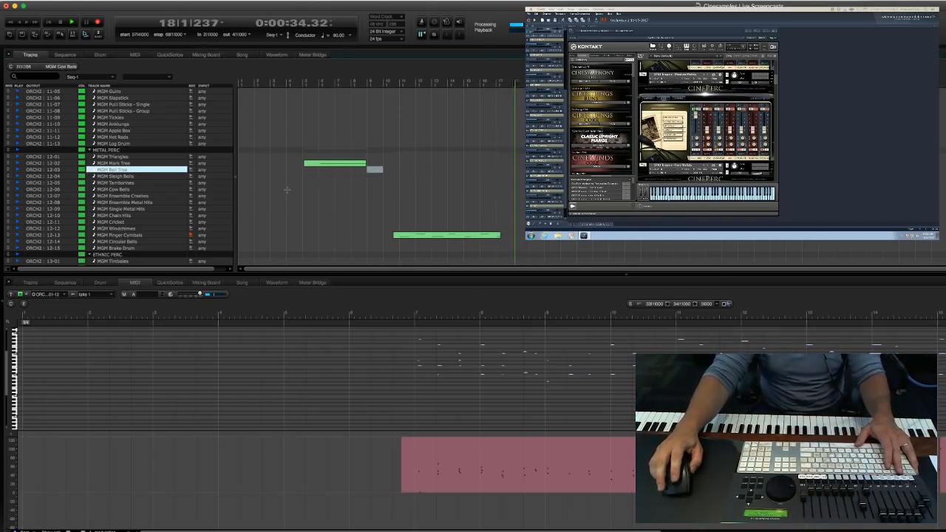
# Stop the MGM Suspended Cymbals take in measure 19 and re-record the part from measure 17.
pyautogui.scroll(-8, 176, 206)
pyautogui.scroll(12, 176, 206)
pyautogui.scroll(10, 176, 208)
pyautogui.scroll(5, 188, 170)
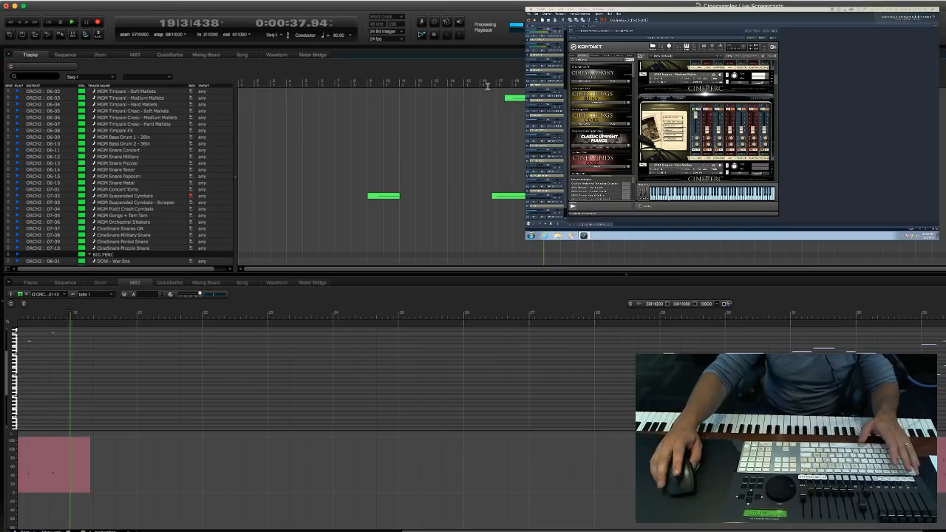
pyautogui.press('space')
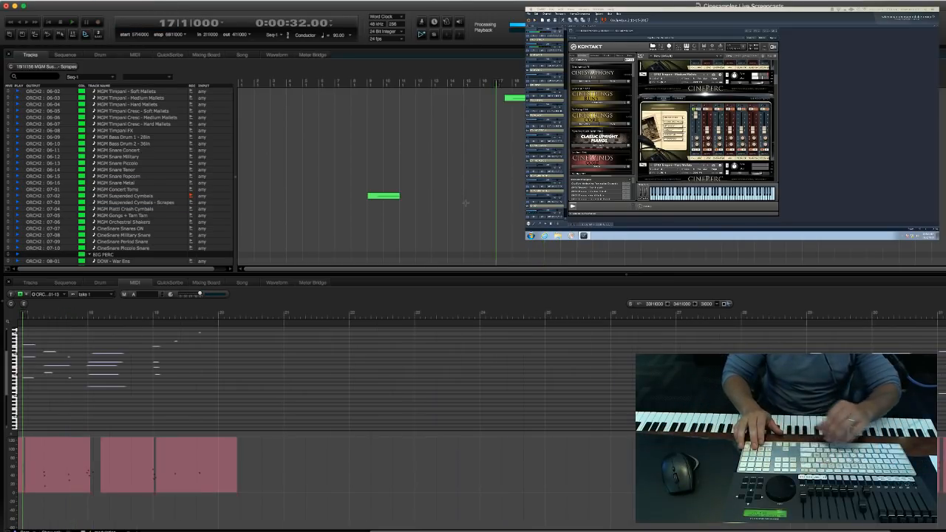
pyautogui.press('KP_3')
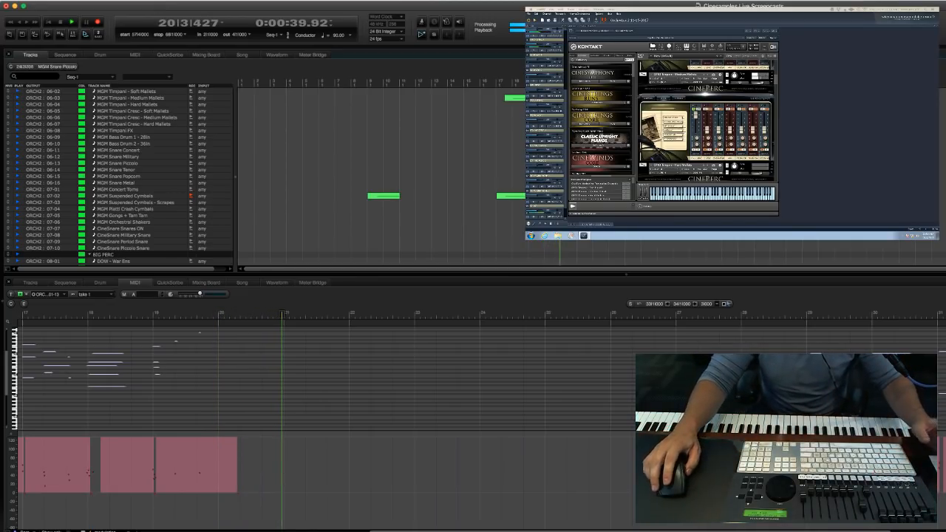
# Look through the percussion, choir, wind, string and brass ensemble tracks while the recording pass keeps running.
pyautogui.scroll(-15, 451, 189)
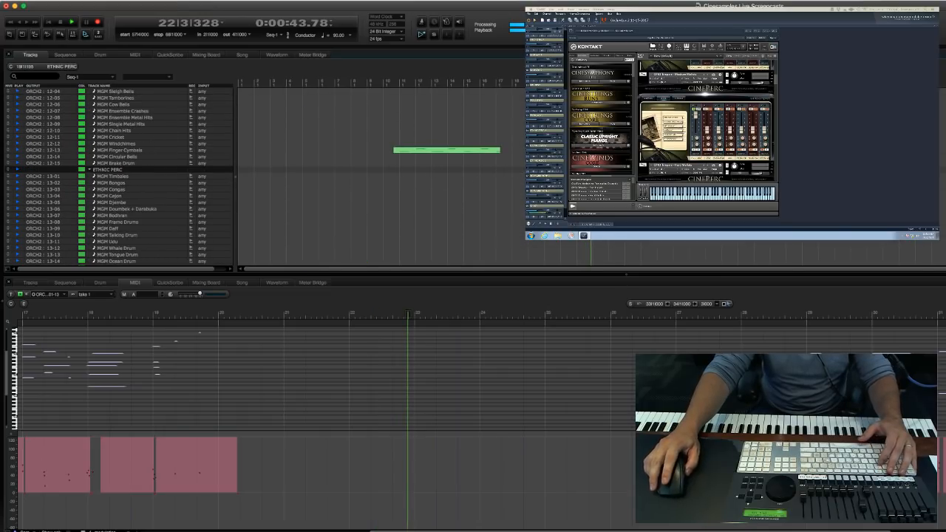
pyautogui.scroll(-15, 429, 184)
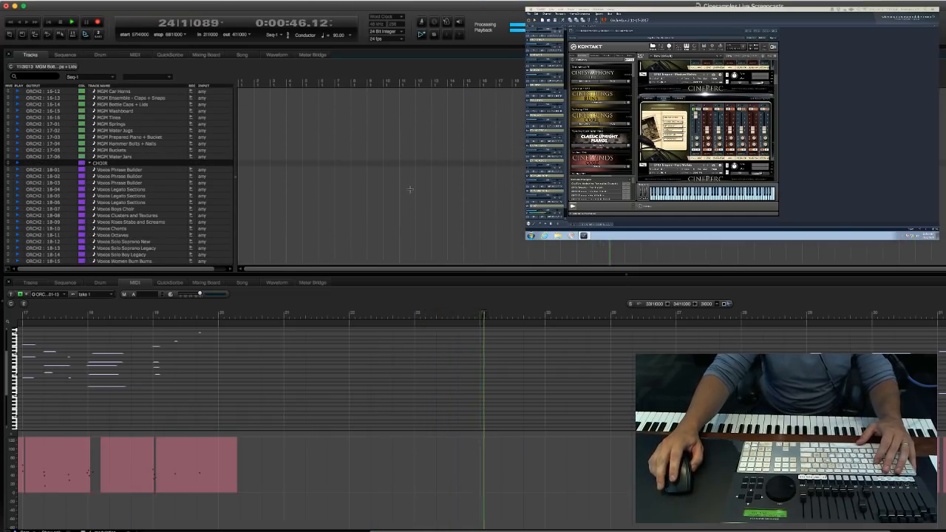
pyautogui.scroll(10, 409, 189)
pyautogui.scroll(20, 377, 177)
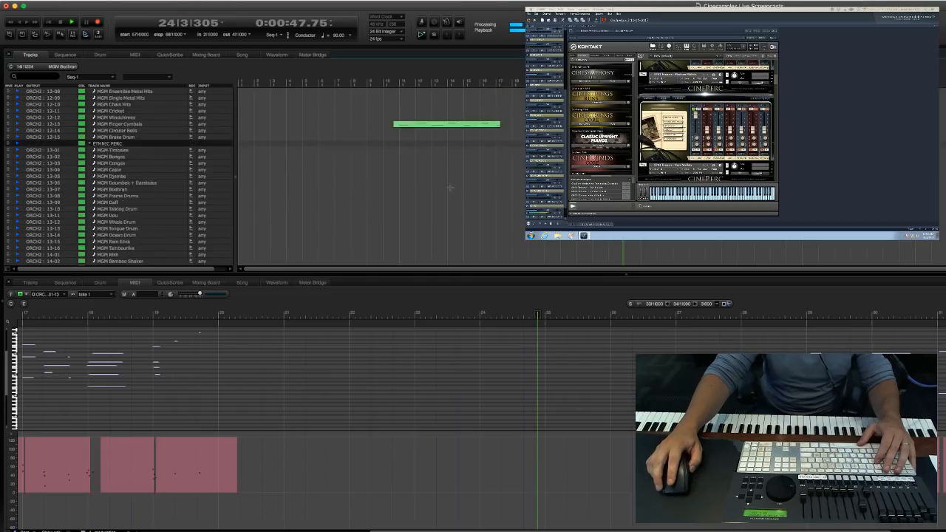
pyautogui.scroll(20, 295, 178)
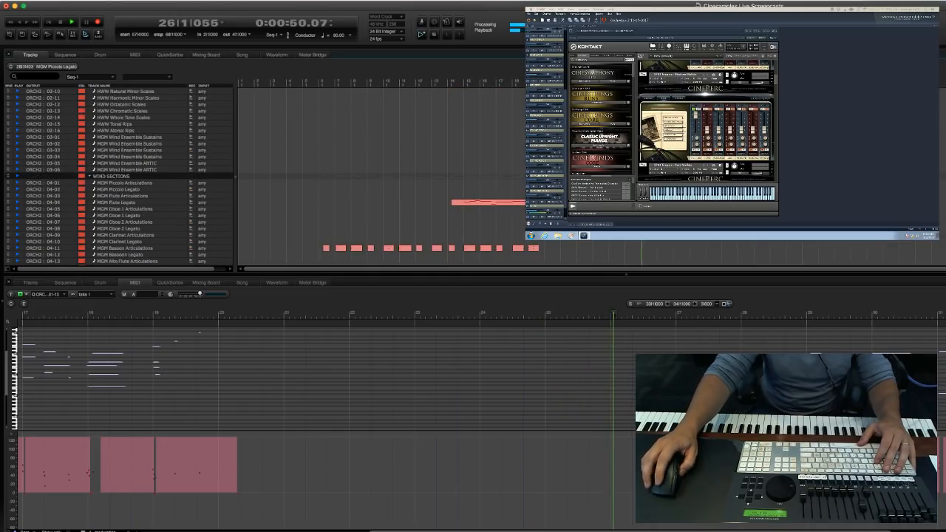
pyautogui.scroll(-5, 296, 177)
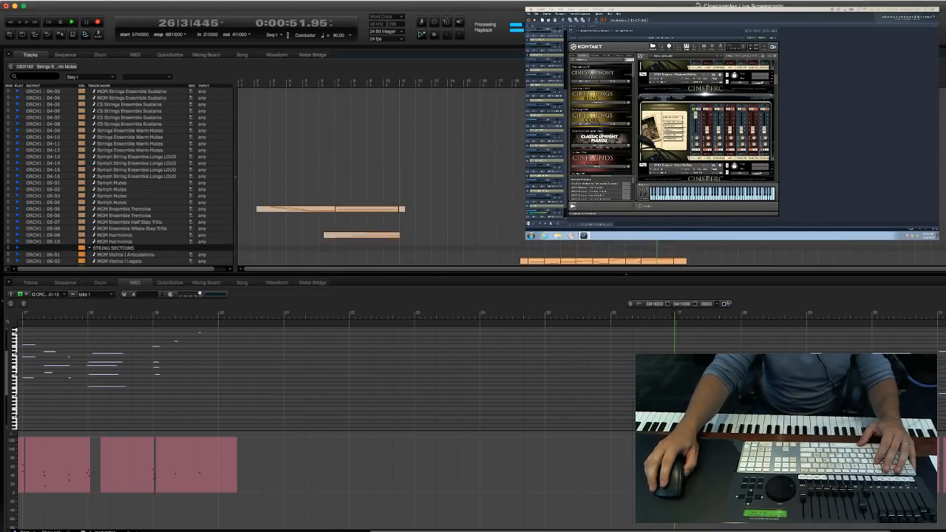
pyautogui.scroll(-15, 118, 177)
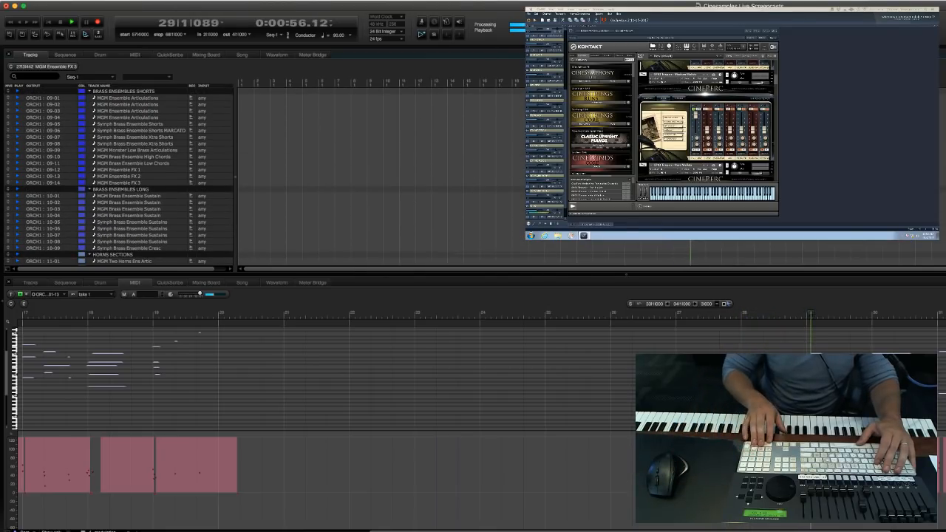
# Restart the pass from measure 26, and select the MGM Trumpet Solo PRO Artic track (13-04) in the BRASS SECTIONS group.
pyautogui.press('KP_Decimal')
pyautogui.write('26')
pyautogui.press('Return')
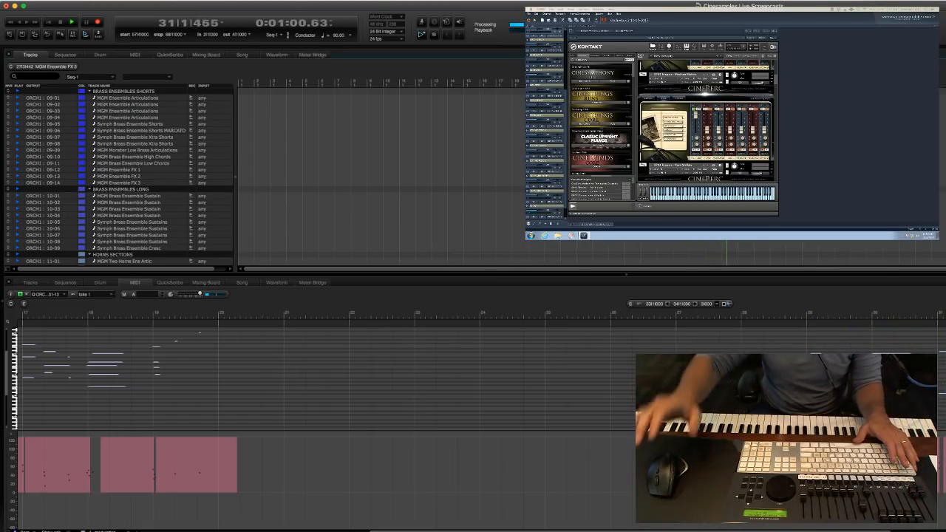
pyautogui.scroll(-10, 119, 178)
pyautogui.click(132, 229)
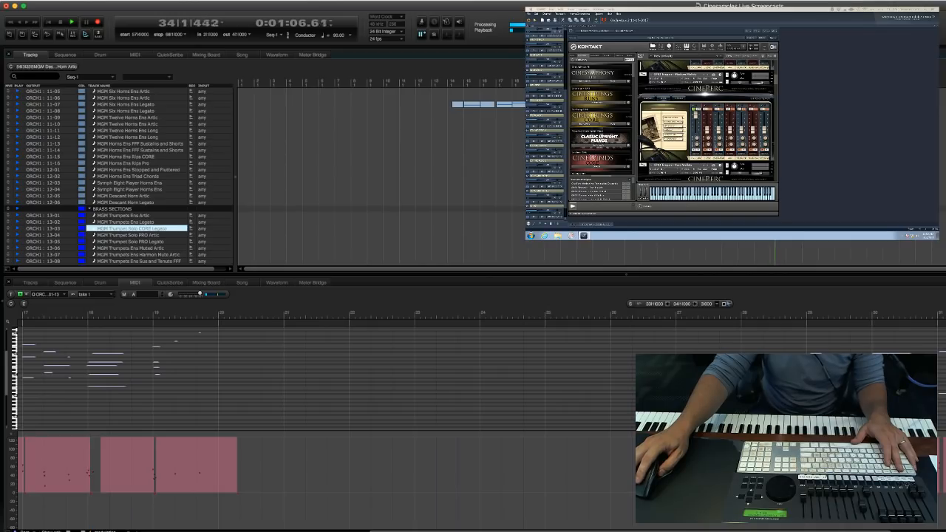
pyautogui.click(136, 235)
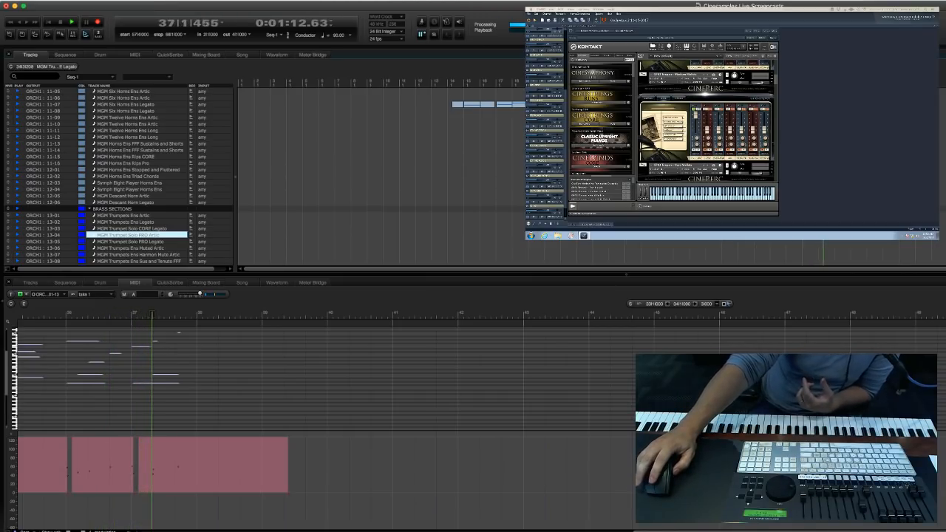
# Stop the pass in measure 38 and select the empty Kontakt 5-2-2 track in the CUE SPECIFIC 2 group.
pyautogui.scroll(1, 160, 176)
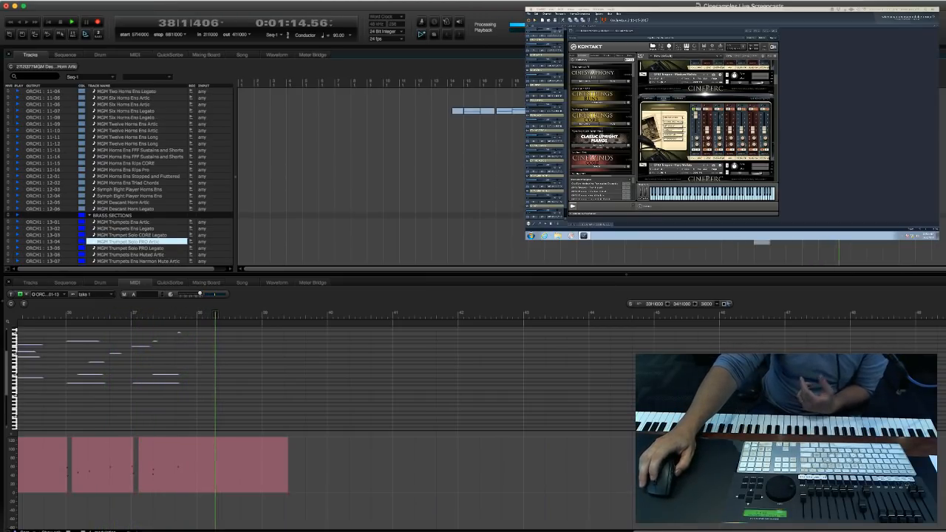
pyautogui.scroll(10, 503, 210)
pyautogui.scroll(-10, 503, 210)
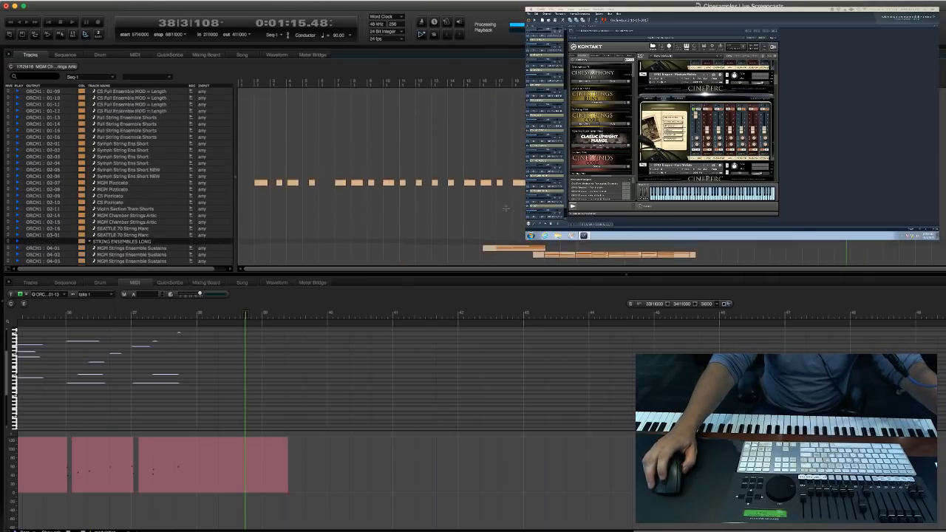
pyautogui.click(417, 204)
pyautogui.scroll(2, 417, 207)
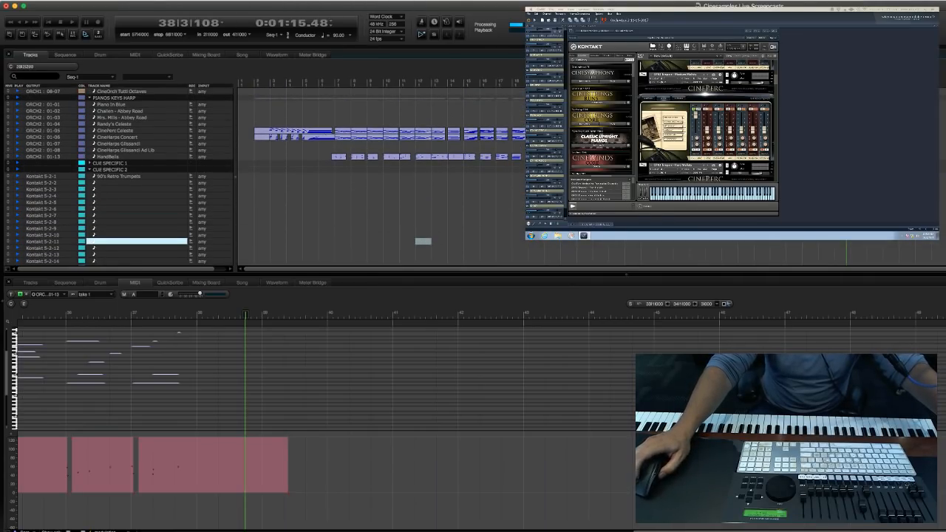
pyautogui.scroll(2, 411, 230)
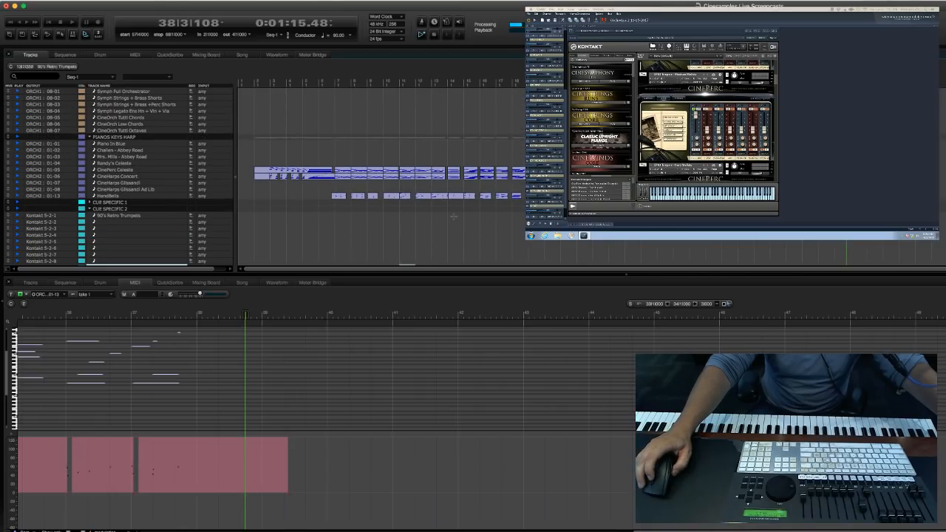
pyautogui.click(137, 222)
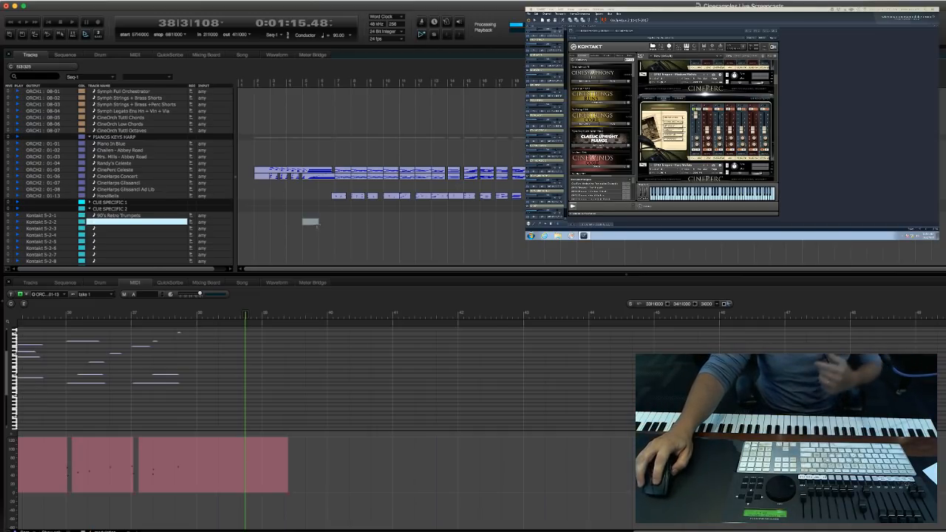
# Review the recorded parts group by group, from the sketch tracks through strings, brass and winds to the ORCH PERC group.
pyautogui.scroll(5, 290, 216)
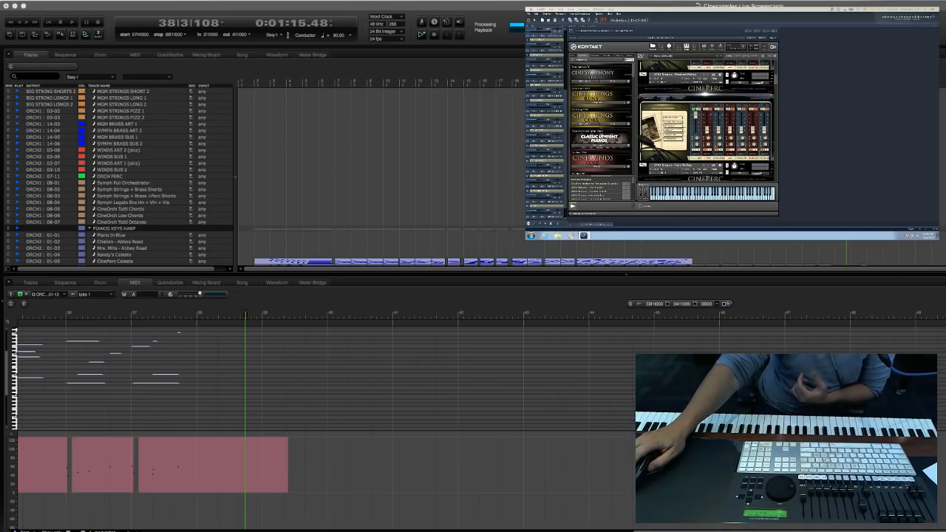
pyautogui.scroll(-5, 351, 173)
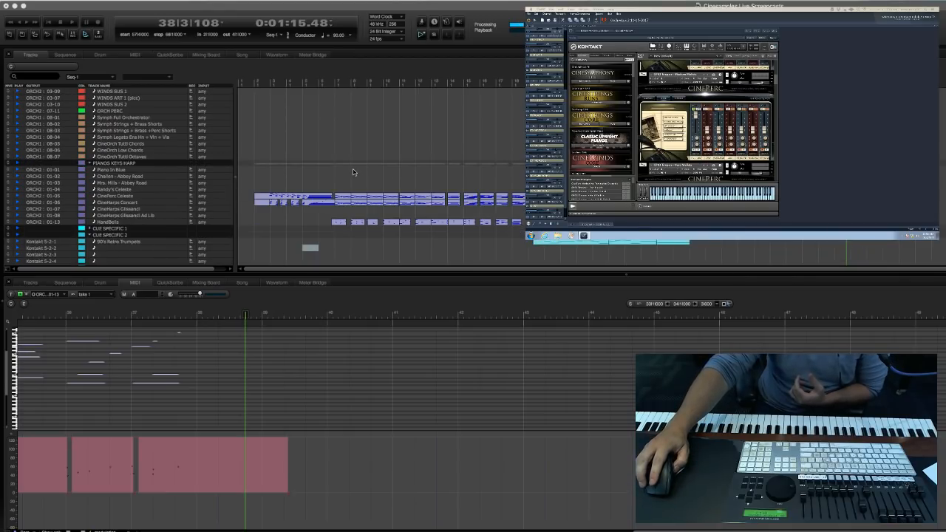
pyautogui.scroll(-15, 353, 172)
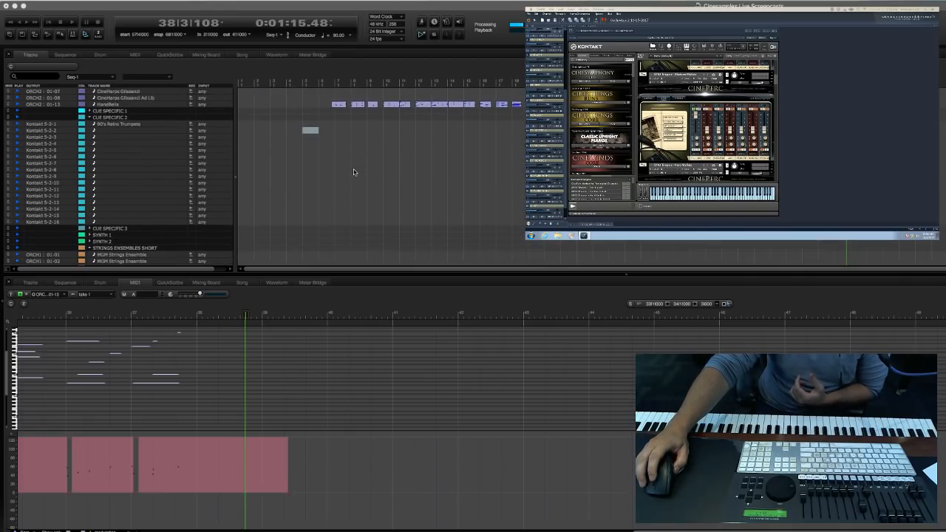
pyautogui.scroll(-10, 354, 173)
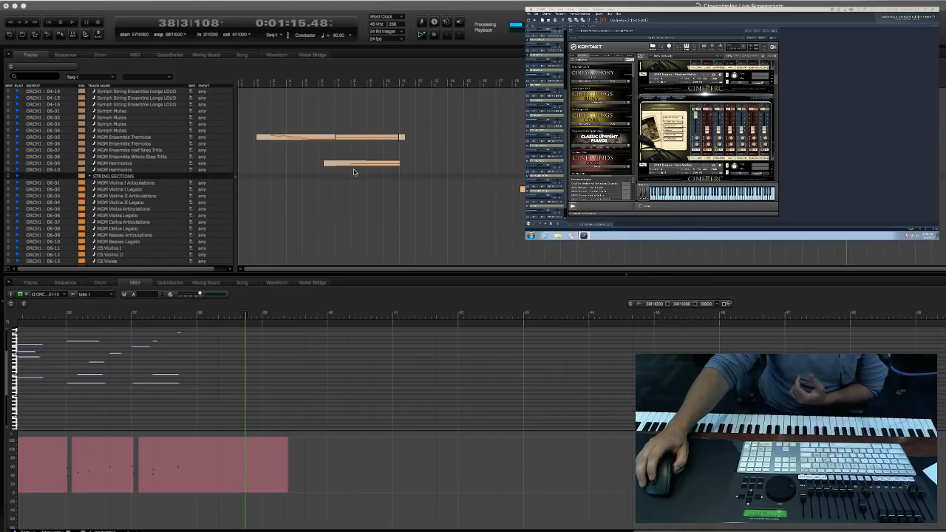
pyautogui.scroll(-15, 353, 172)
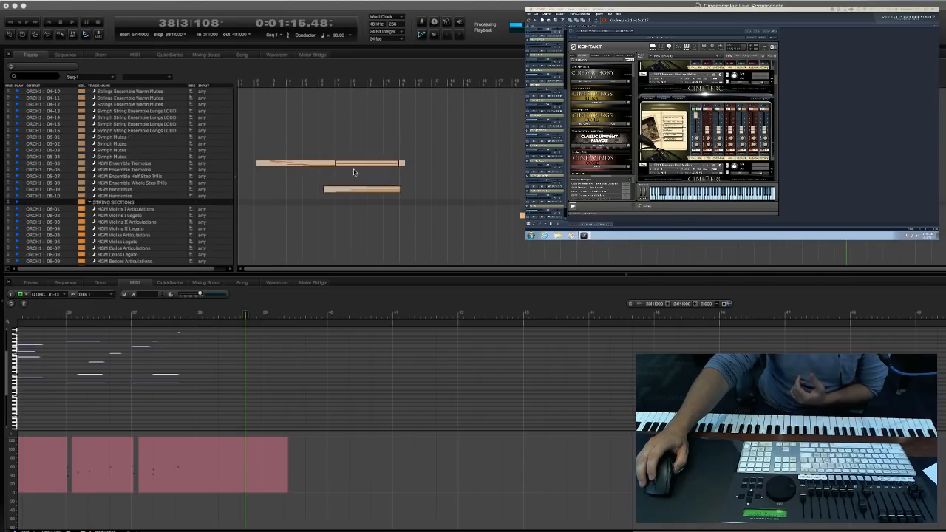
pyautogui.scroll(-3, 353, 172)
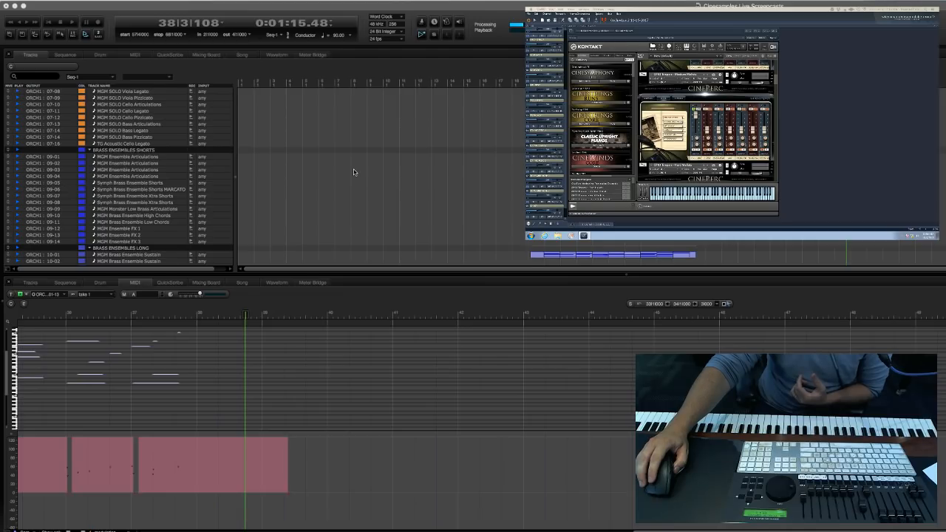
pyautogui.scroll(-5, 354, 172)
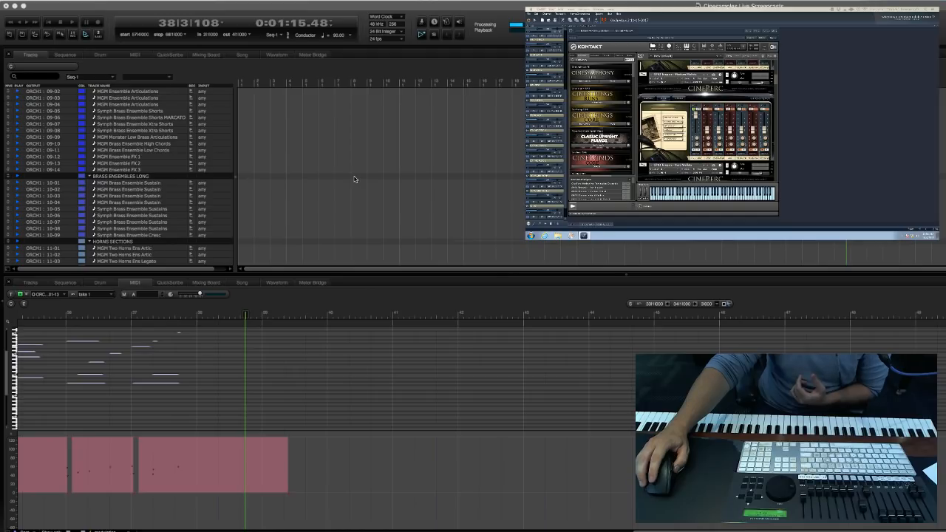
pyautogui.scroll(-12, 360, 179)
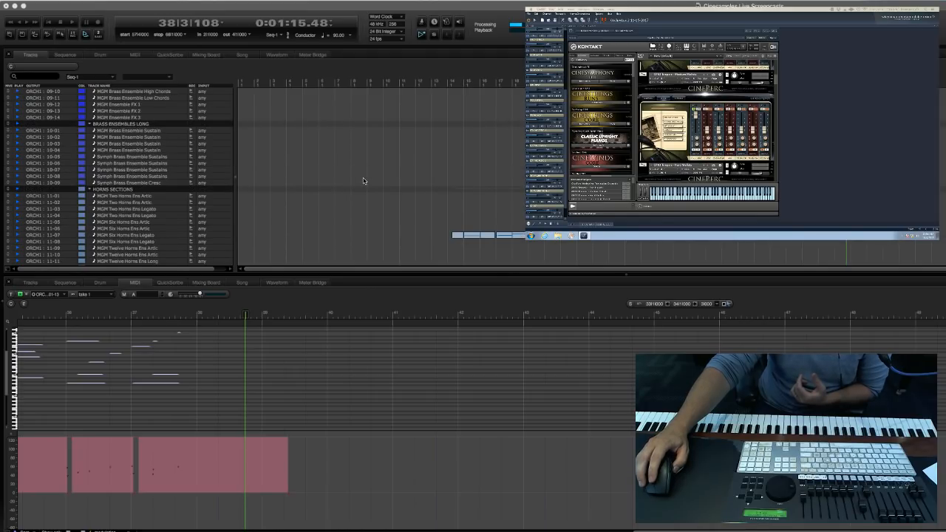
pyautogui.scroll(-20, 362, 180)
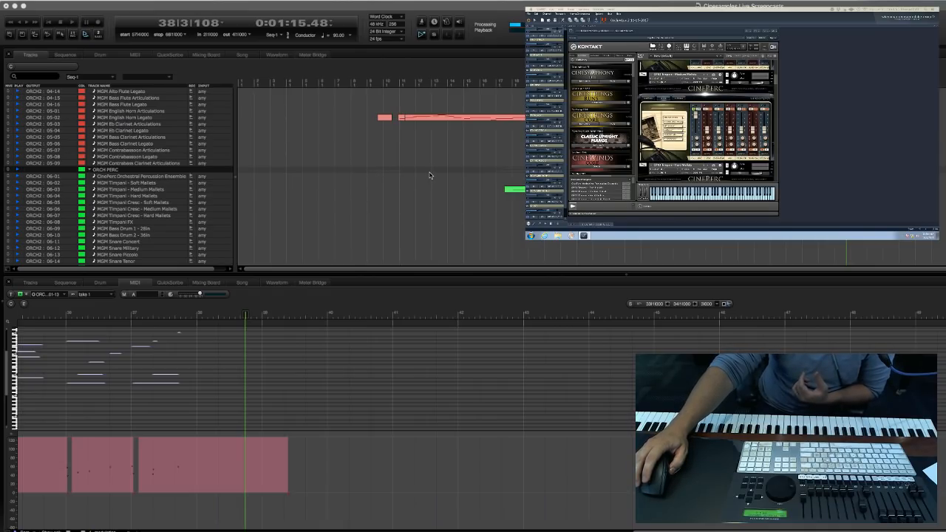
pyautogui.scroll(-2, 430, 176)
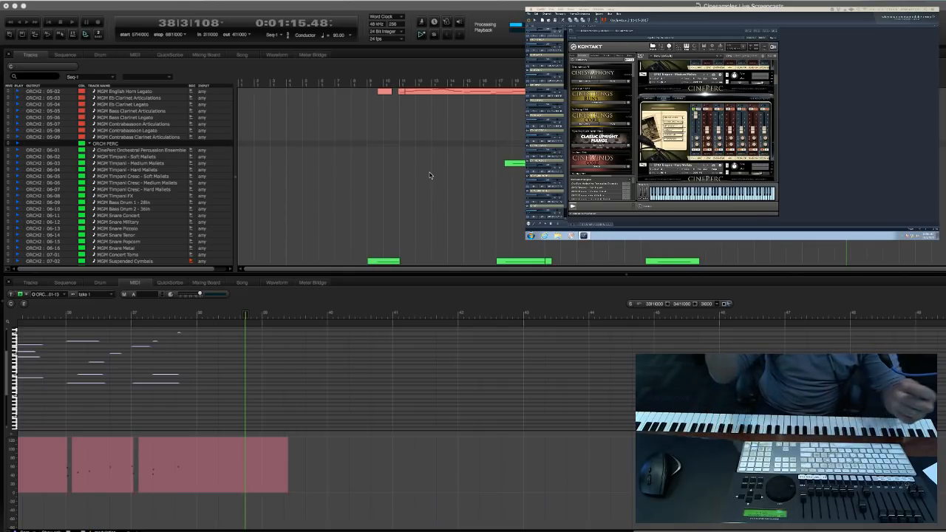
pyautogui.scroll(-1, 430, 175)
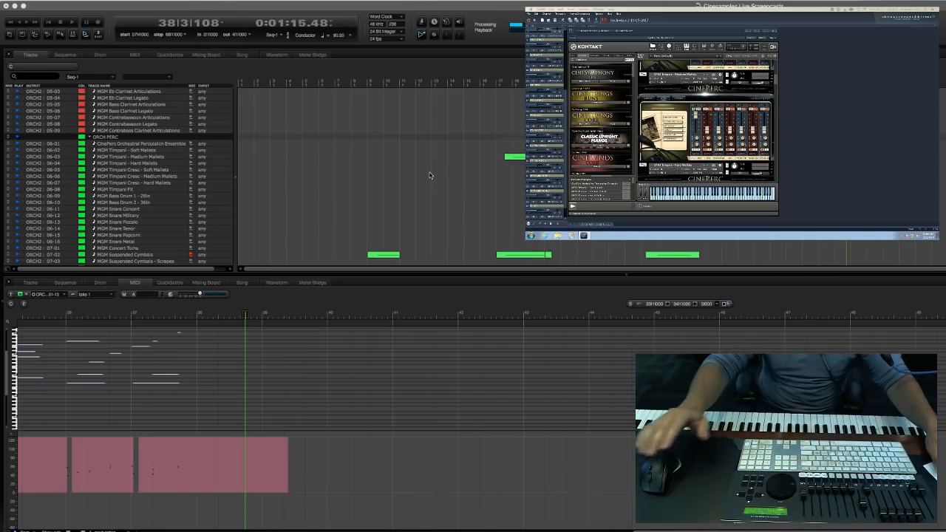
# Go back through the string ensemble groups to the sketch tracks above PIANOS KEYS HARP.
pyautogui.scroll(15, 429, 175)
pyautogui.click(395, 150)
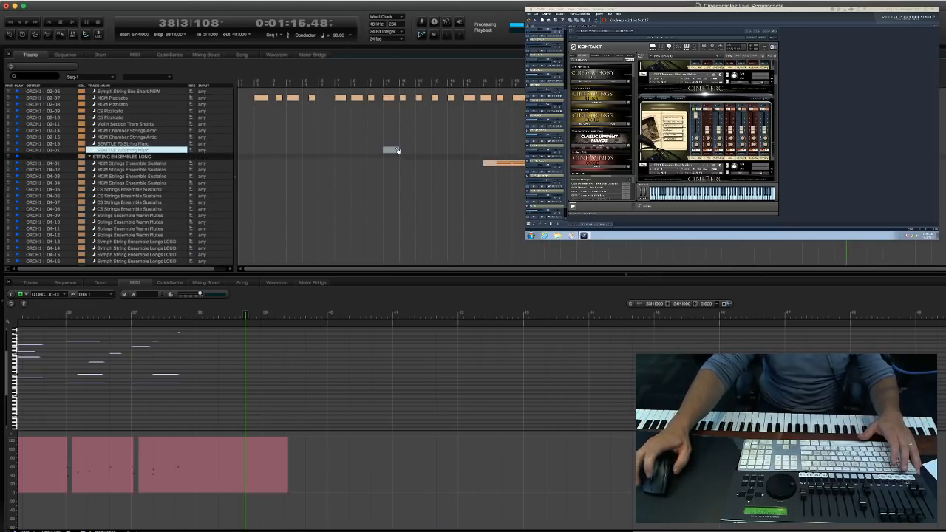
pyautogui.scroll(10, 394, 163)
pyautogui.click(391, 202)
pyautogui.scroll(15, 376, 184)
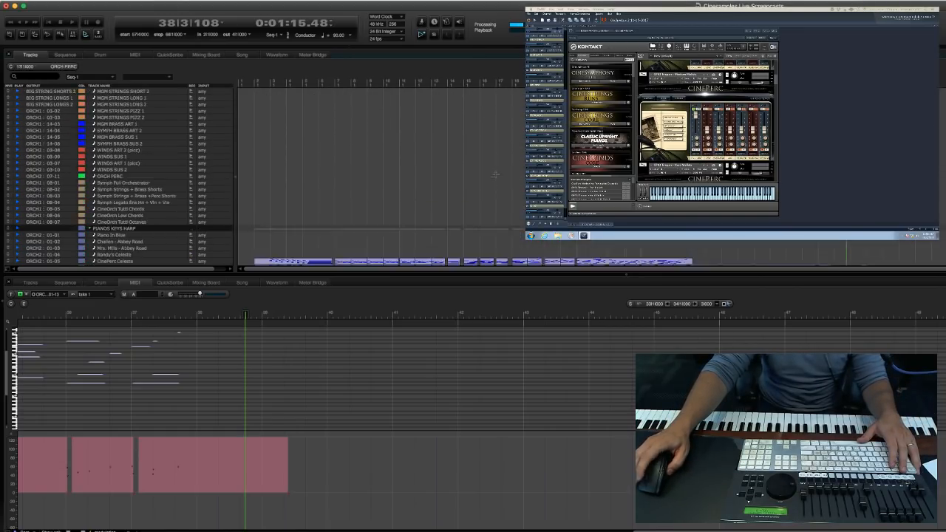
pyautogui.click(349, 155)
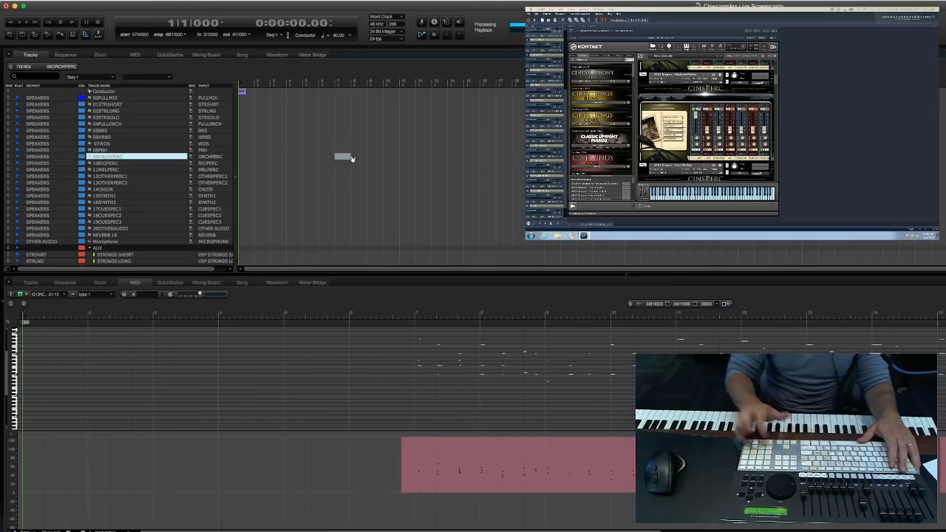
pyautogui.doubleClick(98, 99)
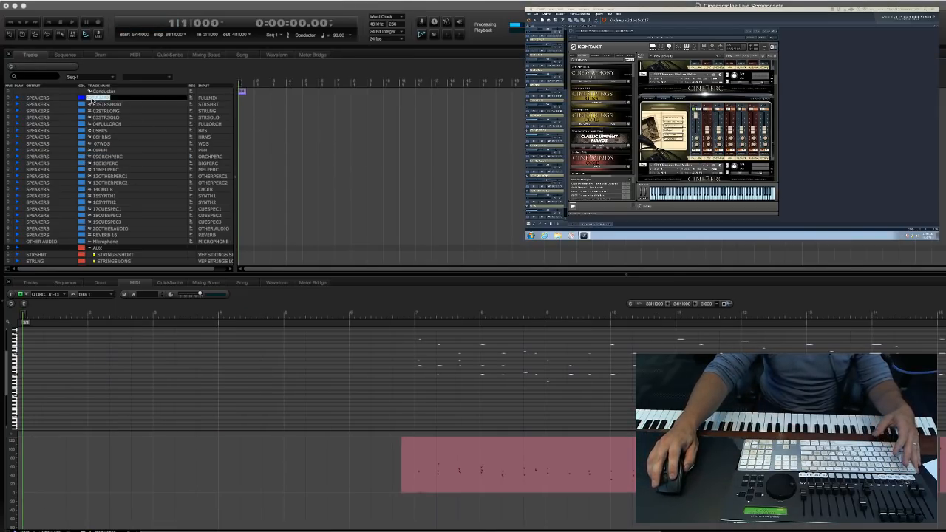
pyautogui.click(326, 150)
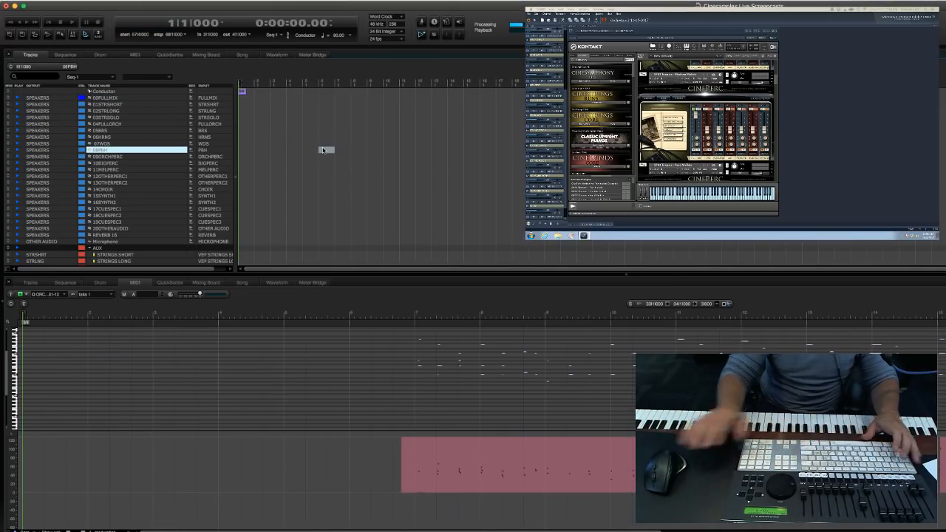
pyautogui.doubleClick(98, 97)
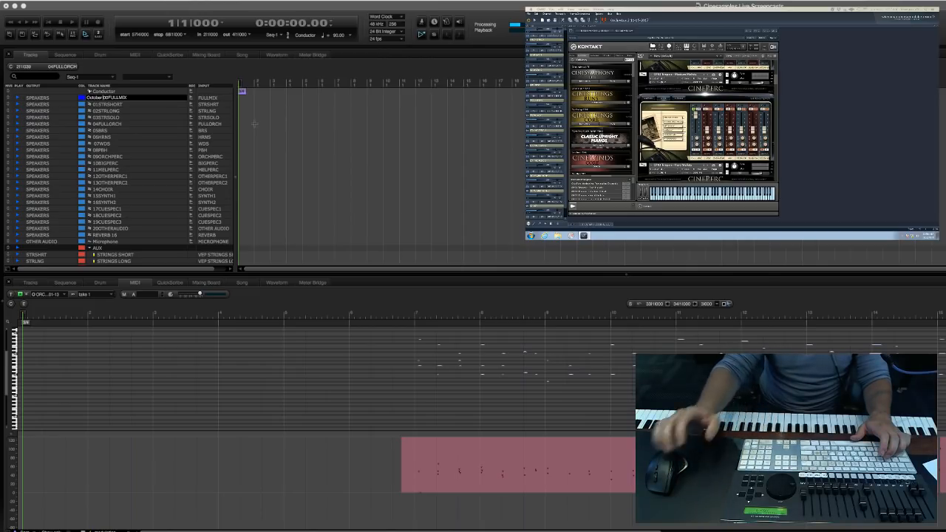
pyautogui.press('Escape')
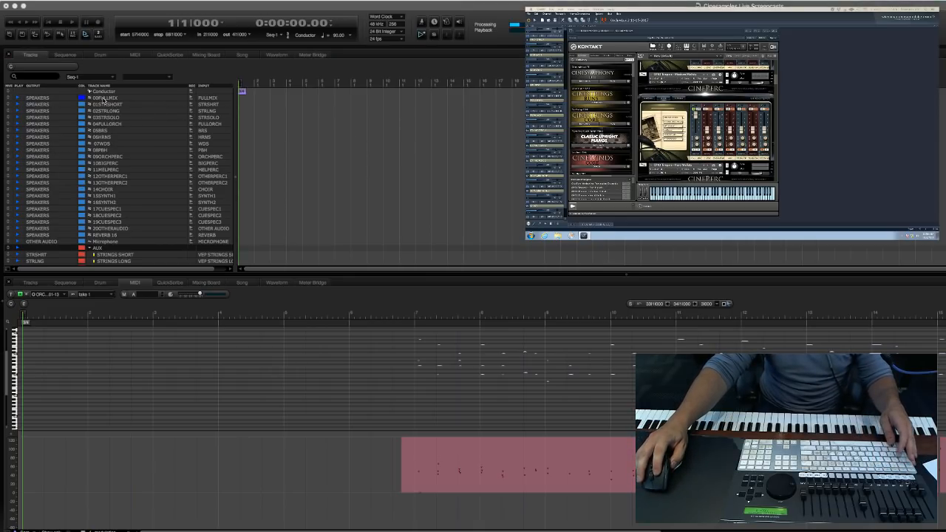
# Rename the 00FULLMIX audio track as October Magic.
pyautogui.click(357, 137)
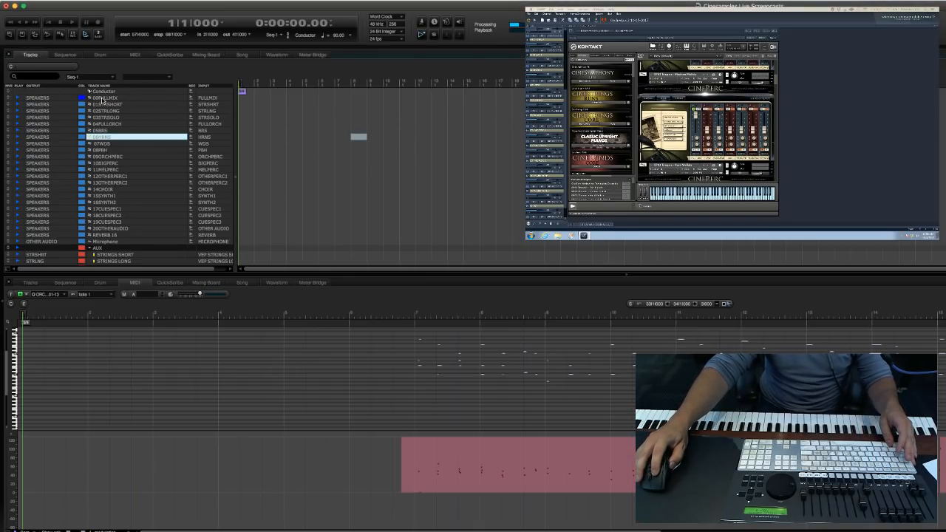
pyautogui.click(104, 99)
pyautogui.write('Octobir Magic')
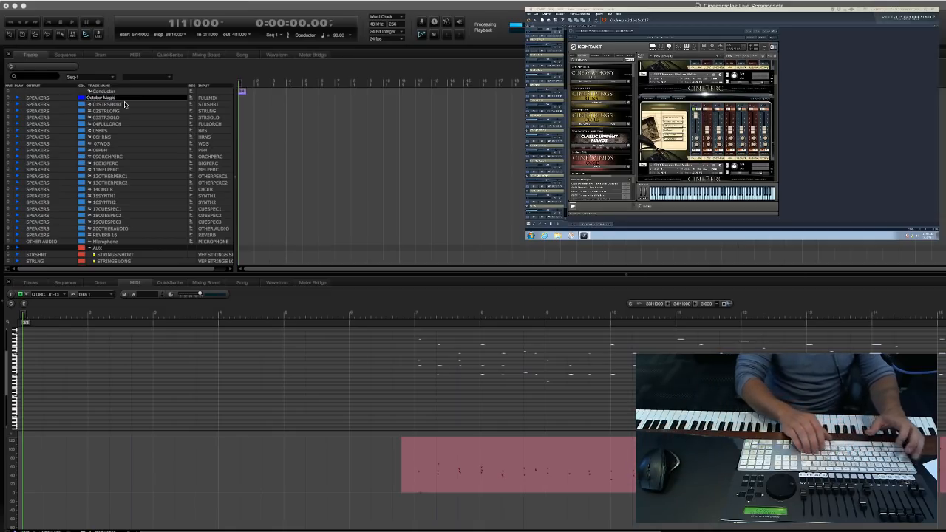
pyautogui.press('Return')
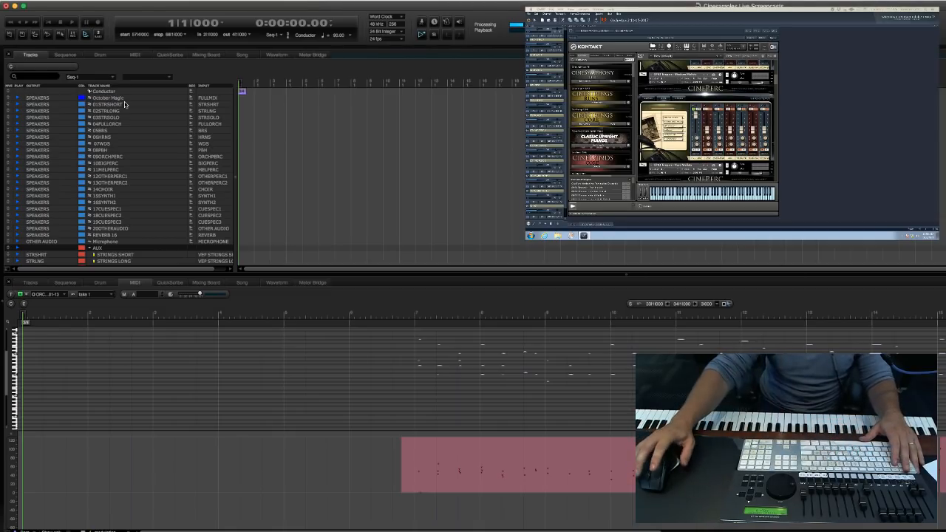
# Record-enable the October Magic track and return the playhead to measure 1.
pyautogui.click(191, 99)
pyautogui.click(362, 138)
pyautogui.press('Return')
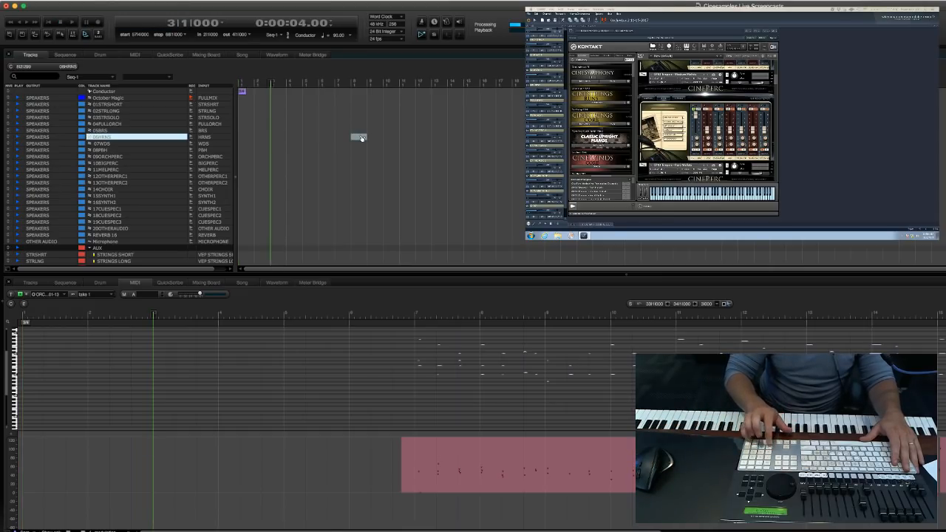
pyautogui.press('1')
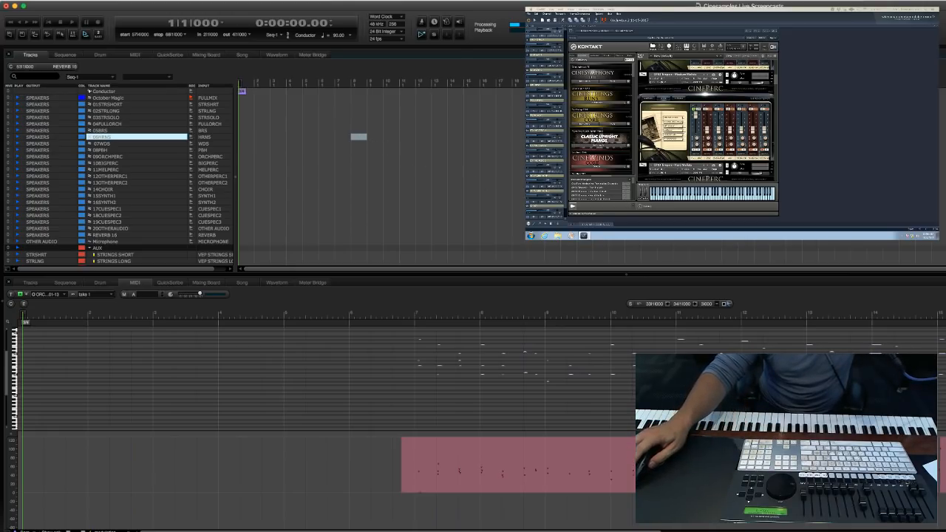
# Record the full mix onto October Magic until measure 15, viewing its waveform, and undo the take after stopping.
pyautogui.click(443, 156)
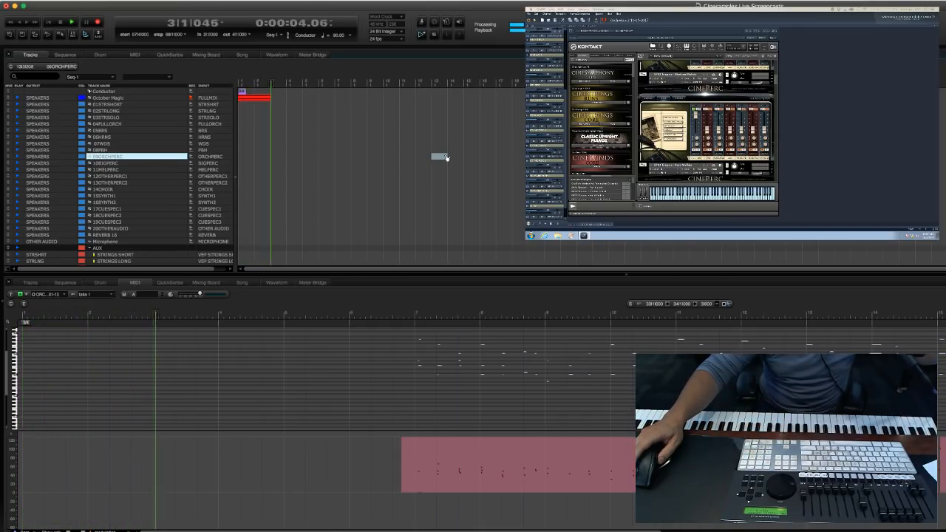
pyautogui.scroll(-10, 296, 173)
pyautogui.scroll(10, 296, 172)
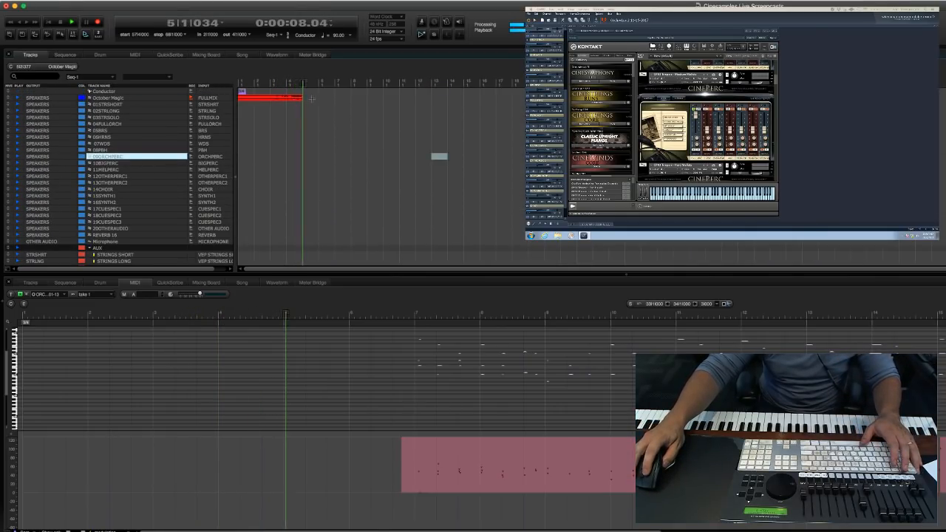
pyautogui.click(312, 99)
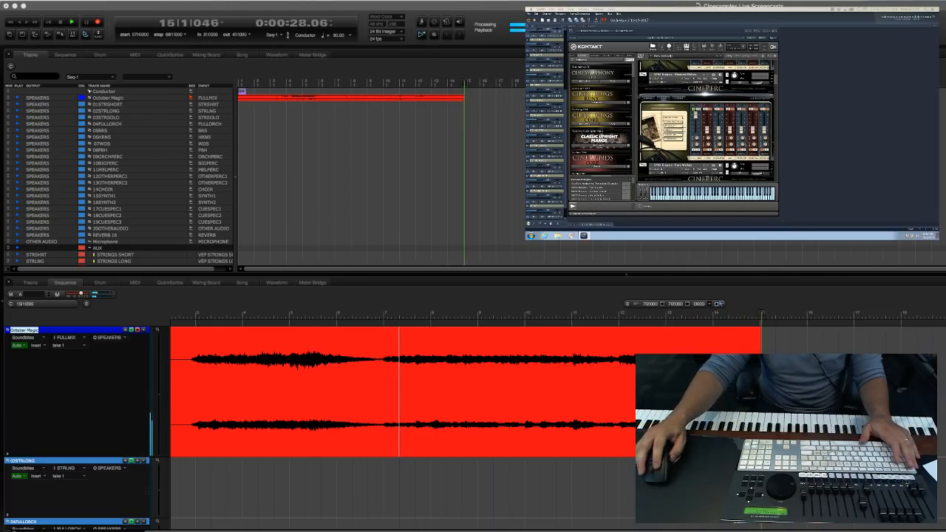
pyautogui.press('space')
pyautogui.scroll(-5, 561, 156)
pyautogui.scroll(-5, 560, 156)
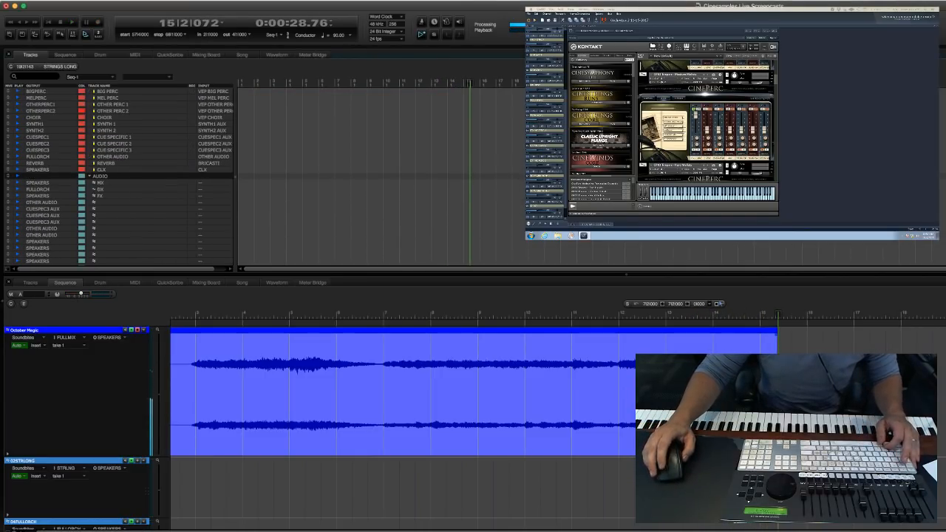
pyautogui.press('super+z')
# Open the MGM Bassoon Articulations part in the WIND SECTIONS group for MIDI editing and return to measure 1.
pyautogui.scroll(-15, 520, 163)
pyautogui.scroll(-10, 486, 186)
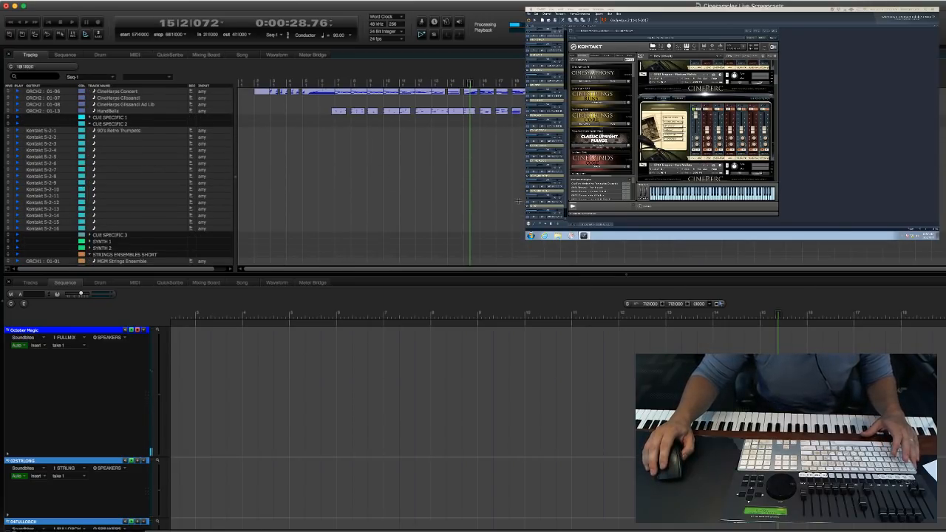
pyautogui.scroll(-15, 485, 186)
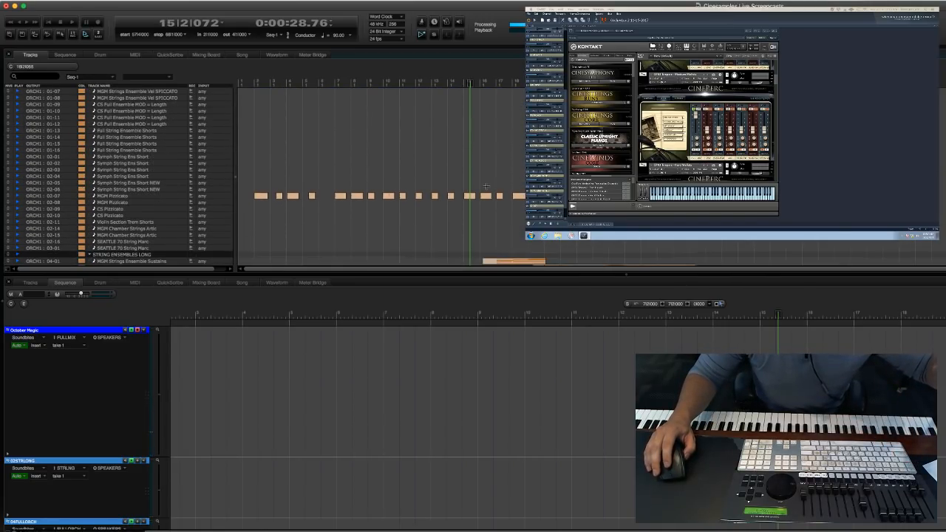
pyautogui.scroll(-20, 485, 188)
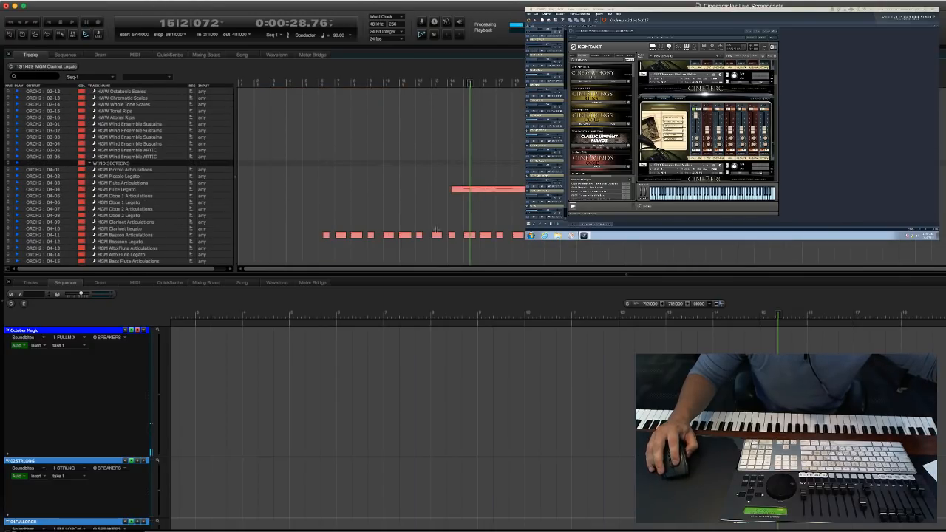
pyautogui.doubleClick(437, 235)
pyautogui.press('1')
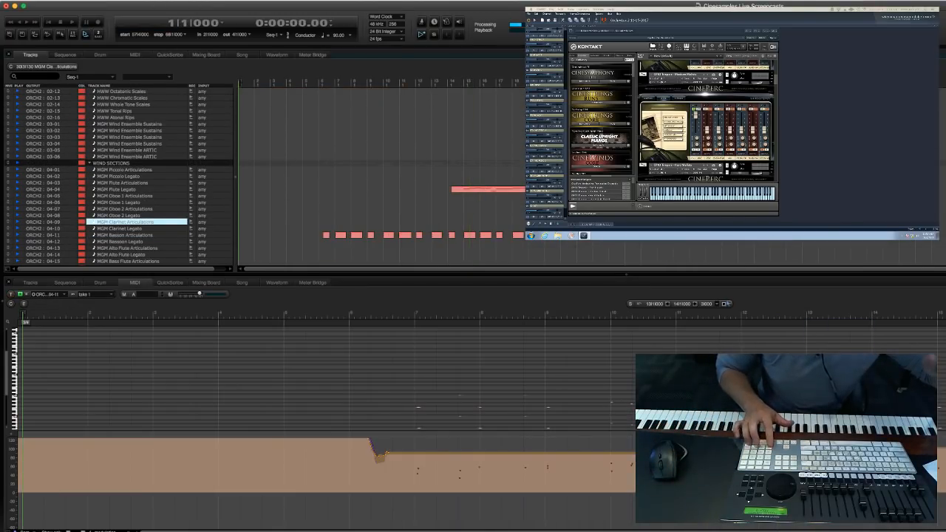
# Audition the bassoon part from measure 11 and select its note at the start of measure 14.
pyautogui.press('space')
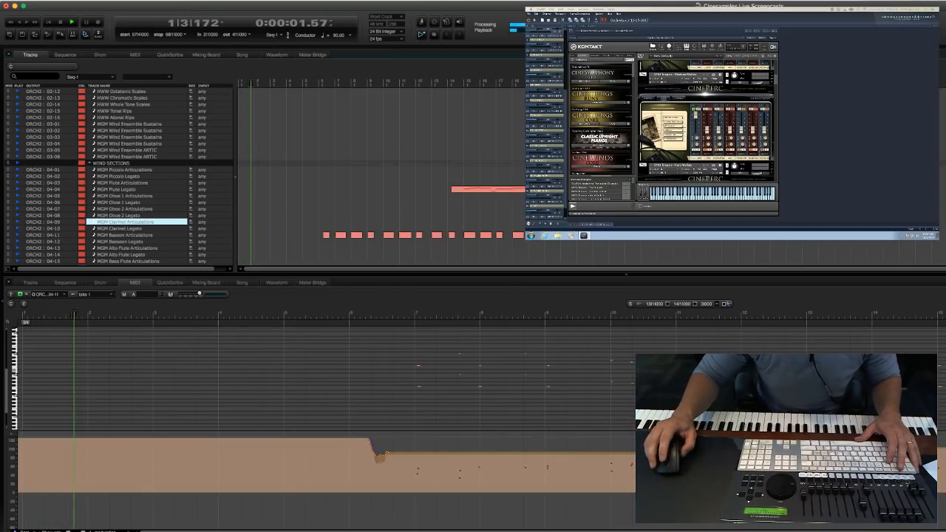
pyautogui.click(685, 314)
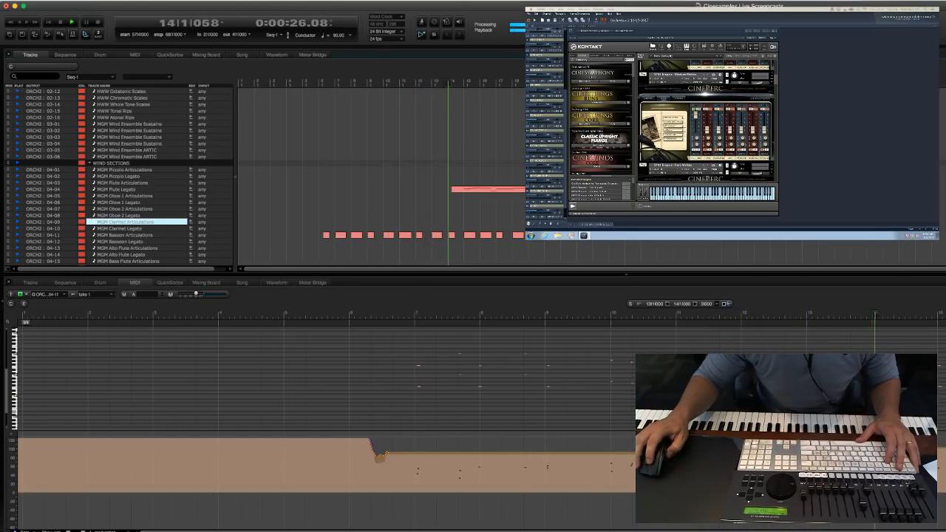
pyautogui.press('space')
pyautogui.click(874, 387)
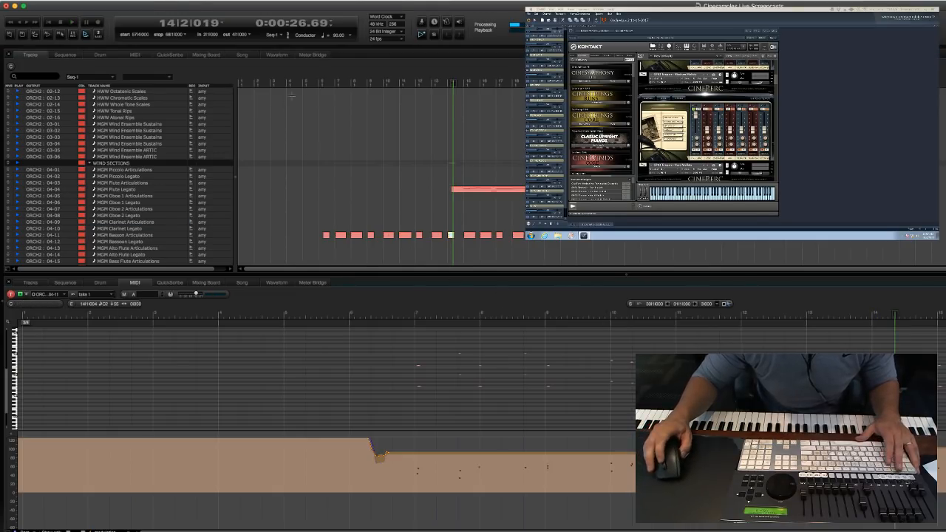
# Go back to the mix tracks, record October Magic again from measure 1 and show its waveform in the sequence editor.
pyautogui.scroll(15, 393, 140)
pyautogui.click(393, 140)
pyautogui.press('Return')
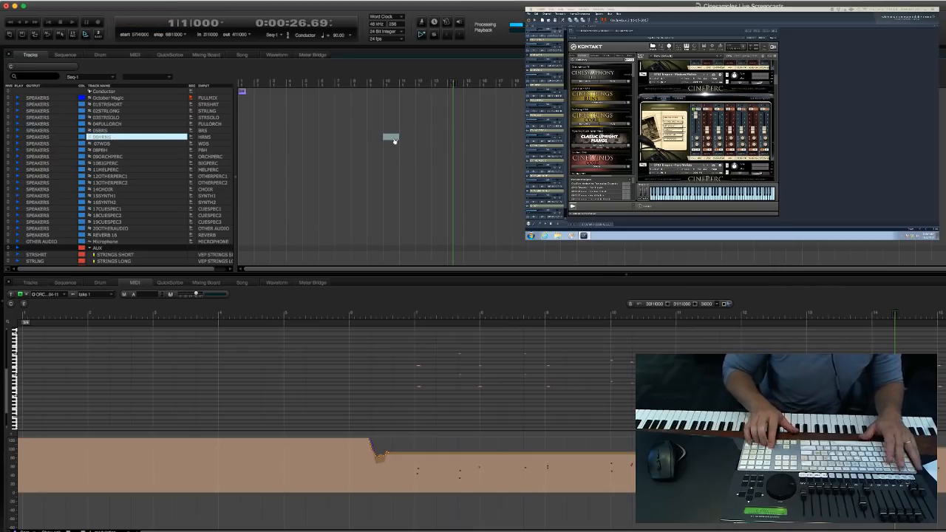
pyautogui.press('KP_3')
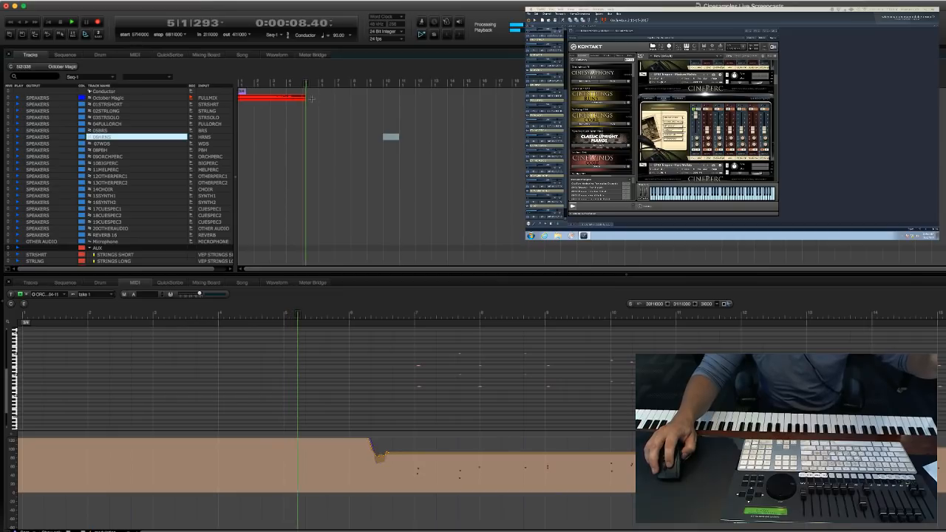
pyautogui.doubleClick(314, 101)
pyautogui.click(384, 376)
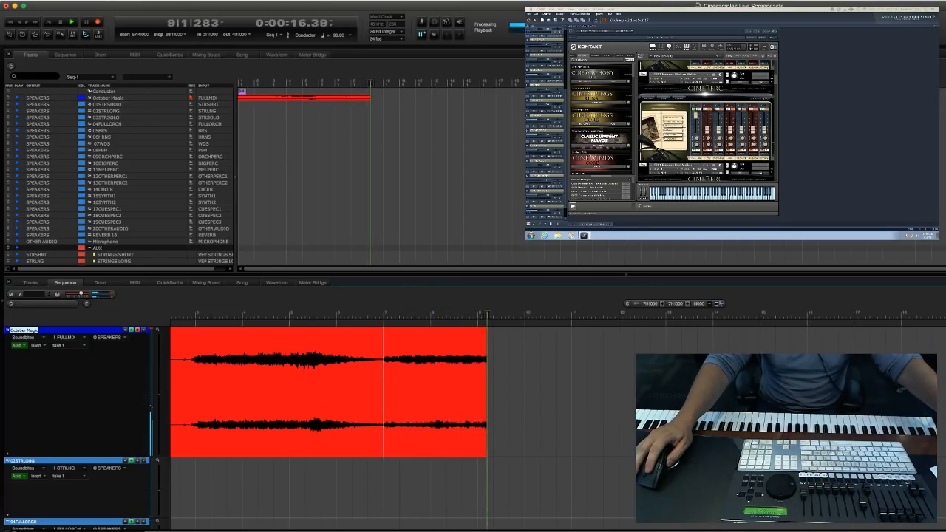
# Record-enable the stem tracks 01STRSHORT through 14CHOIR, stop and undo the October Magic take, and return to measure 1.
pyautogui.click(503, 203)
pyautogui.press('space')
pyautogui.press('super+z')
pyautogui.press('KP_1')
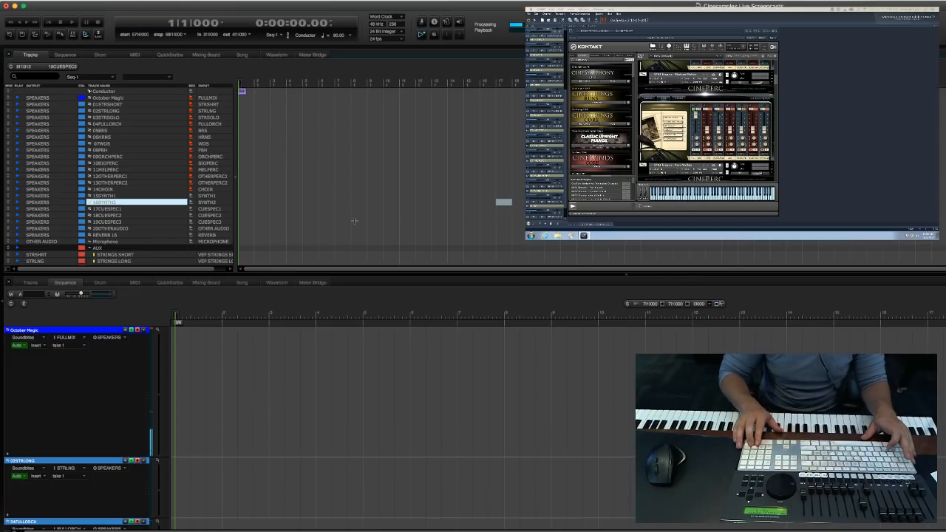
# Record October Magic and the armed stems until measure 4, undo the takes and return to measure 1.
pyautogui.press('KP_3')
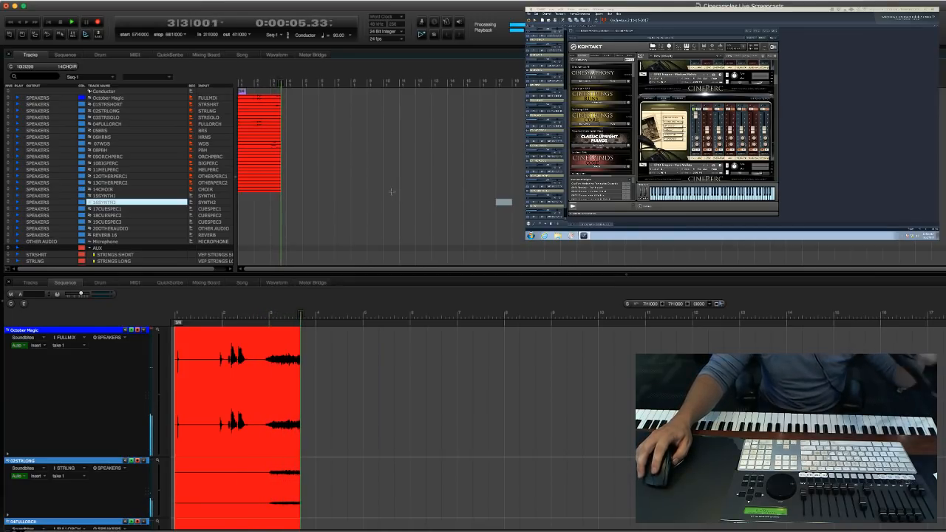
pyautogui.click(395, 190)
pyautogui.press('space')
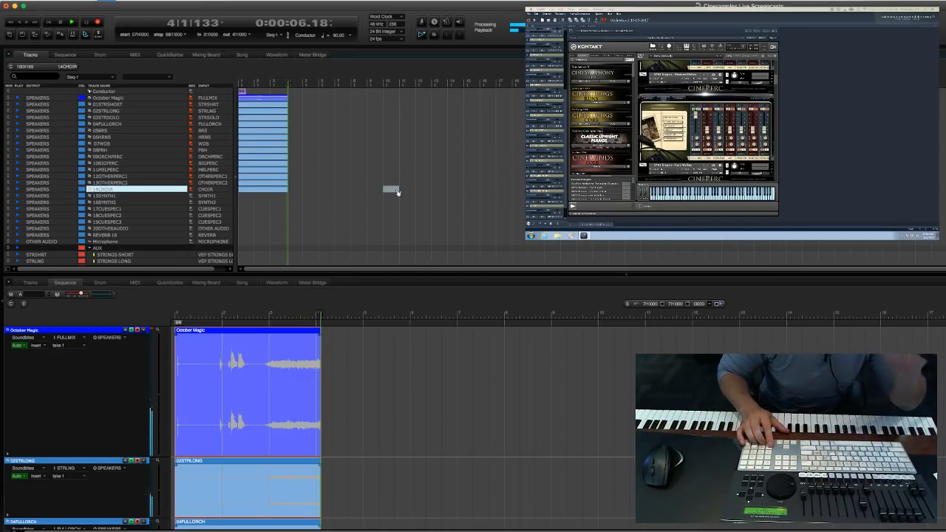
pyautogui.press('super+z')
pyautogui.press('Return')
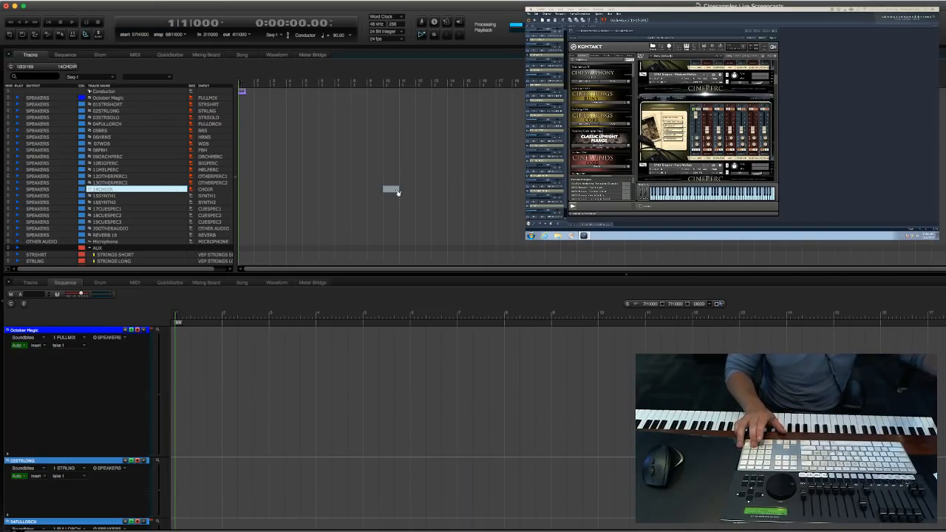
# Record October Magic and the armed stems from measure 1, enlarging the track rows and turning off stem playback during the pass.
pyautogui.hotkey('shift', 'space')
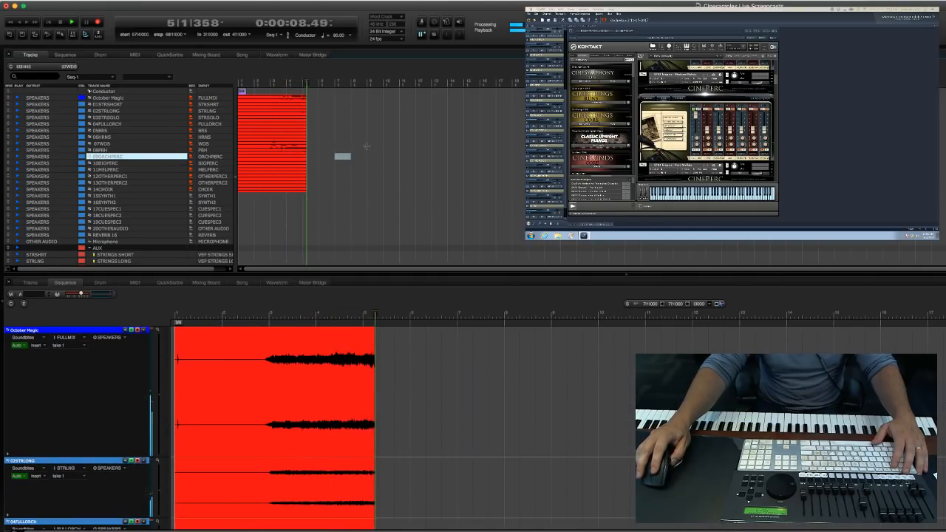
pyautogui.press('super+Up')
pyautogui.press('super+Up')
pyautogui.press('super+Up')
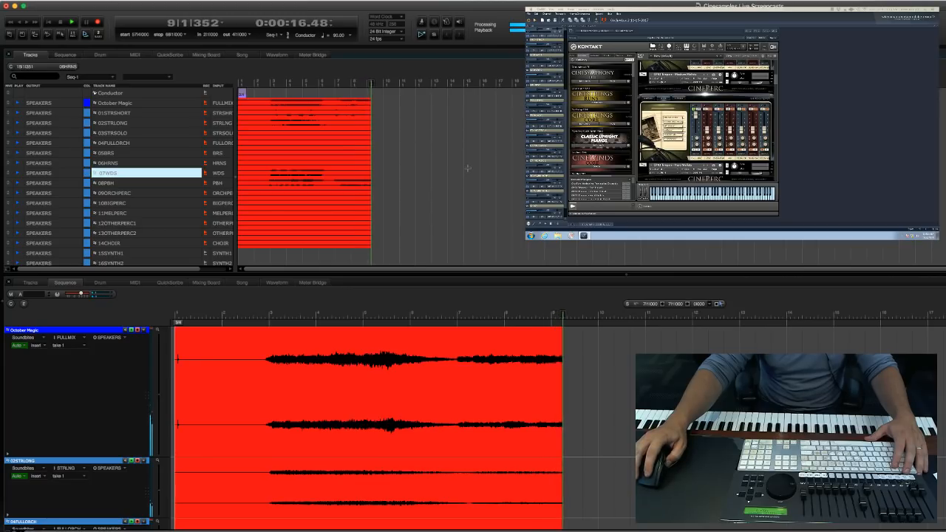
pyautogui.scroll(-1, 523, 198)
pyautogui.scroll(1, 521, 197)
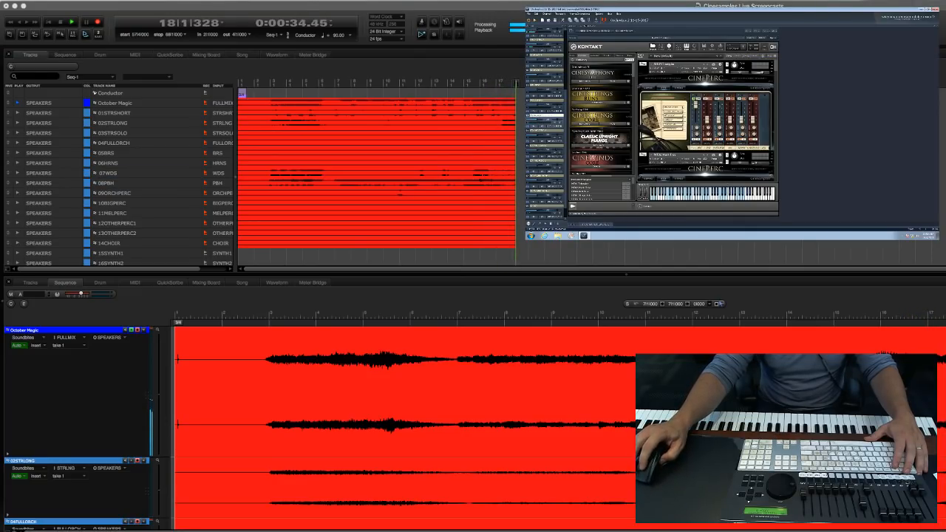
# Select the 09ORCHPERC track while recording continues and enlarge the track rows further.
pyautogui.click(115, 193)
pyautogui.scroll(-10, 399, 429)
pyautogui.scroll(10, 399, 429)
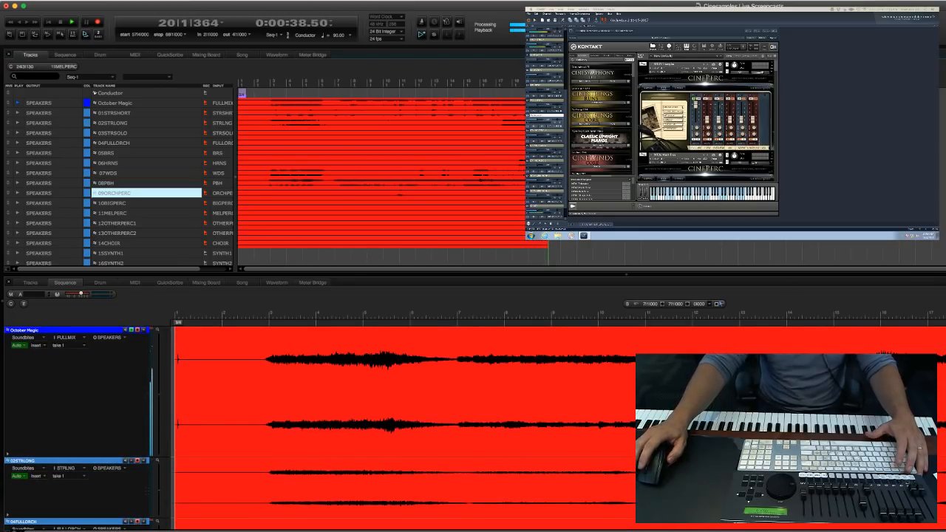
pyautogui.press('Up')
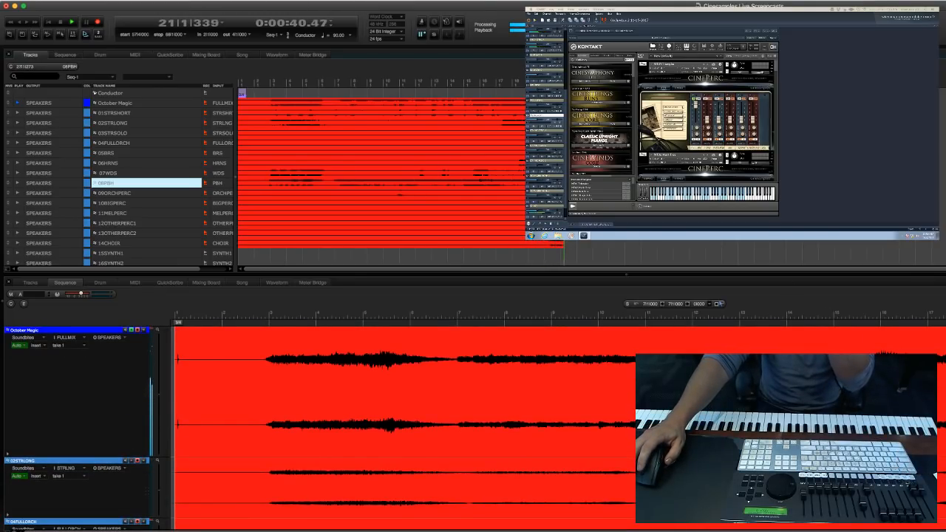
pyautogui.press('Down')
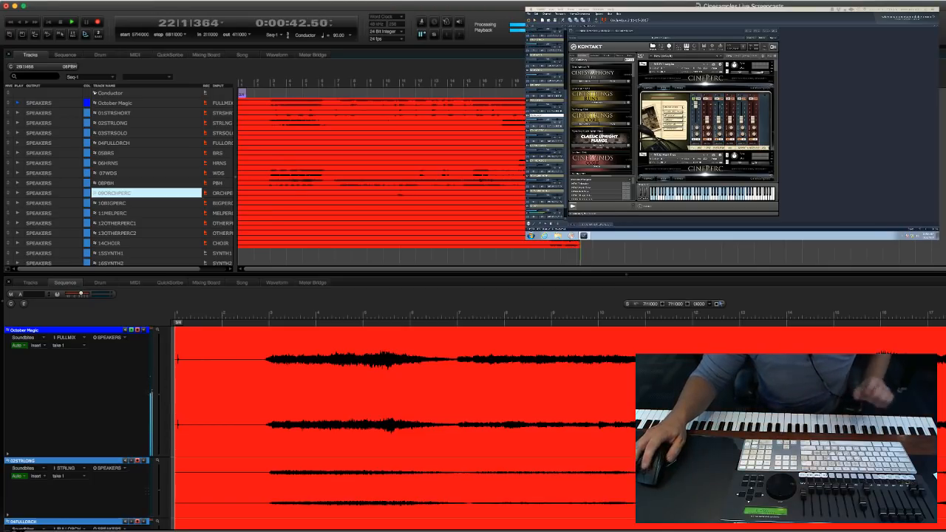
pyautogui.press('super+Up')
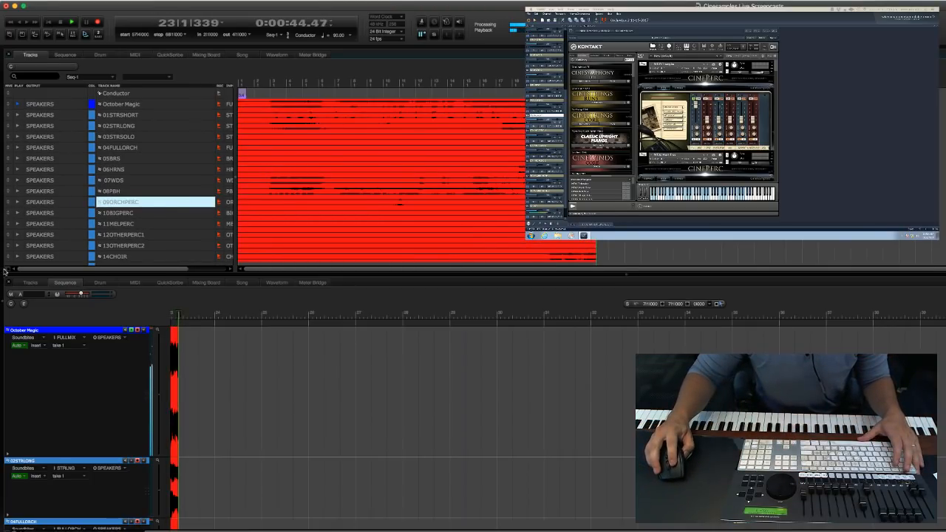
# Hide the Sequence editor and enlarge the rows of the track overview while recording continues.
pyautogui.click(10, 284)
pyautogui.click(673, 272)
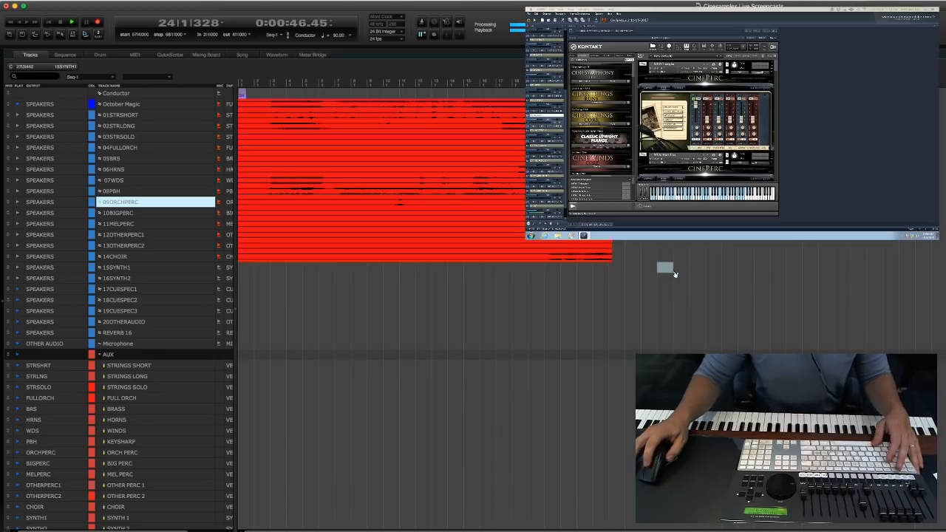
pyautogui.press('super+Up')
pyautogui.press('super+Up')
pyautogui.press('super+Up')
pyautogui.press('super+Up')
pyautogui.press('super+Up')
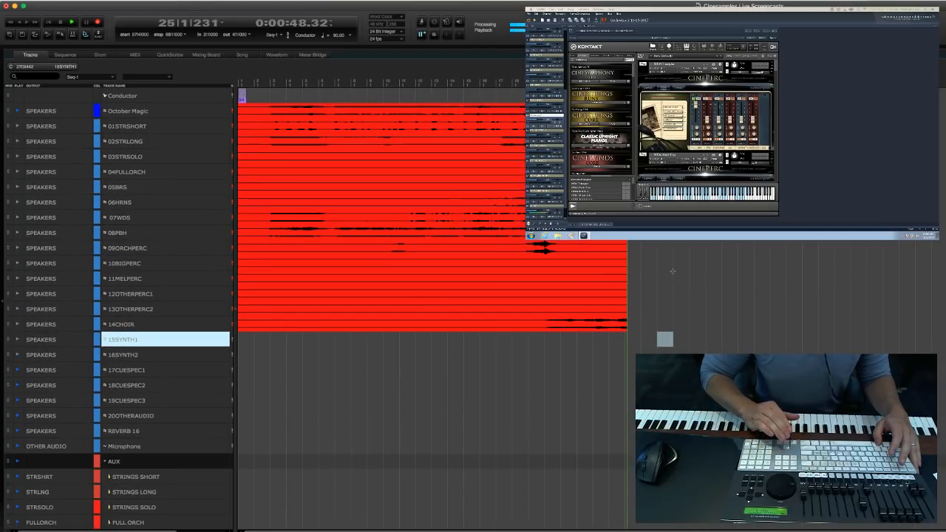
pyautogui.press('super+Up')
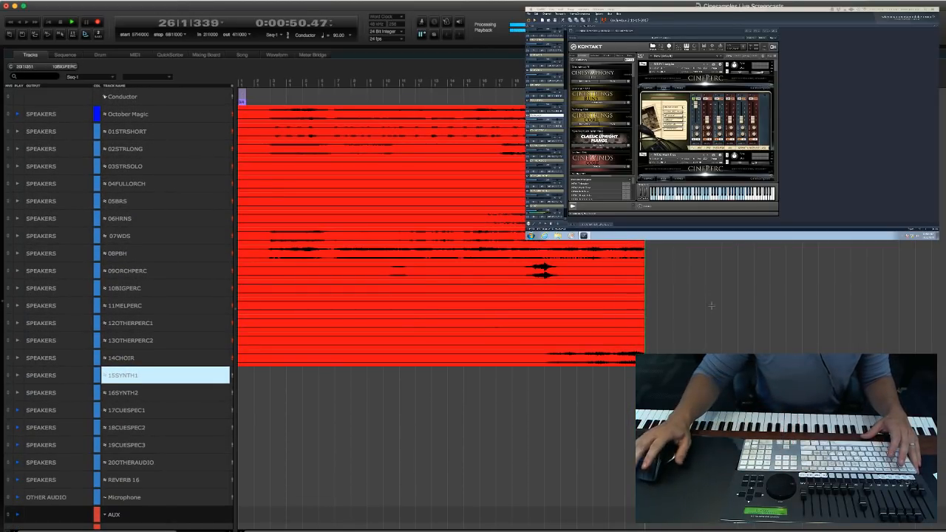
# Let the October Magic and stem recording run to measure 42, stop it and return to measure 1.
pyautogui.hscroll(3, 636, 305)
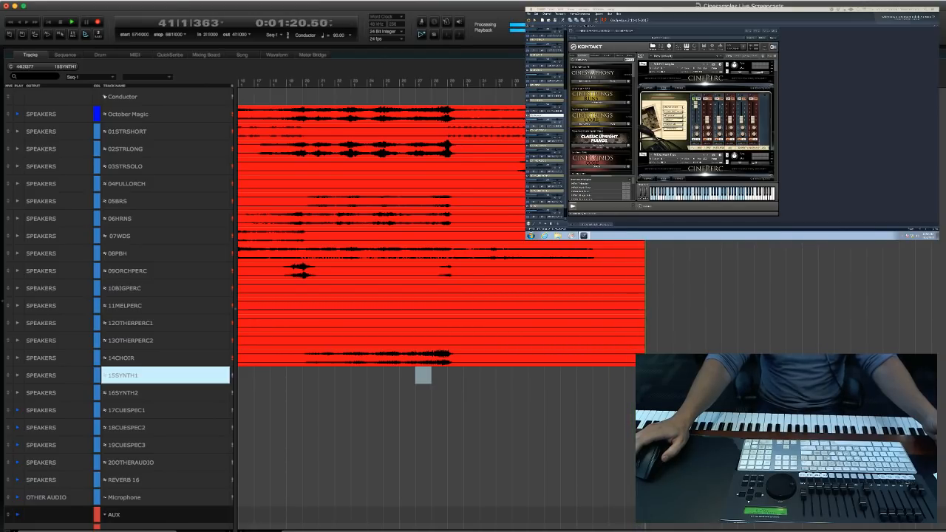
pyautogui.click(697, 392)
pyautogui.press('space')
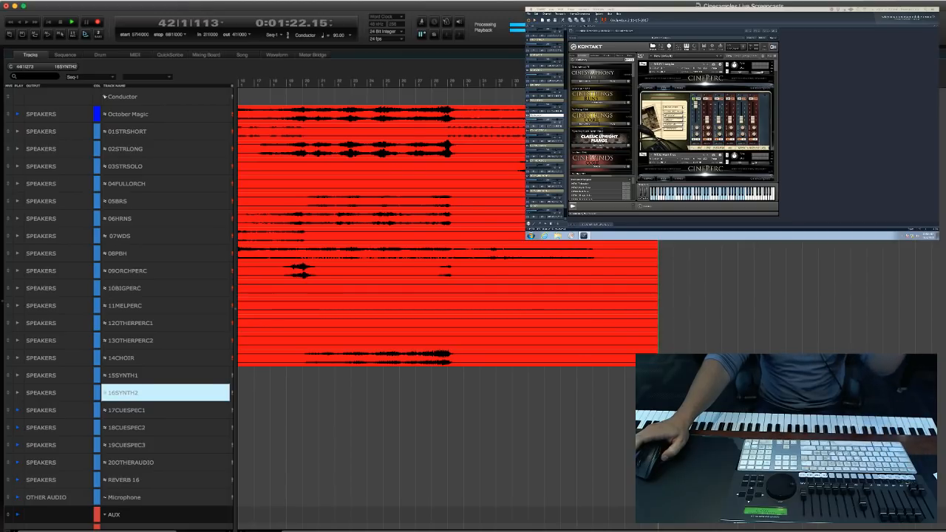
pyautogui.scroll(-1, 696, 410)
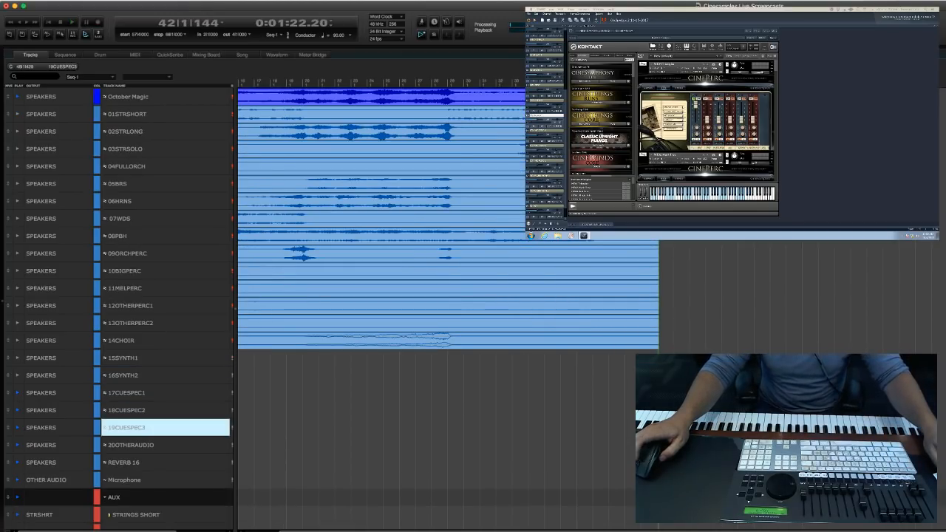
pyautogui.press('1')
pyautogui.scroll(1, 342, 388)
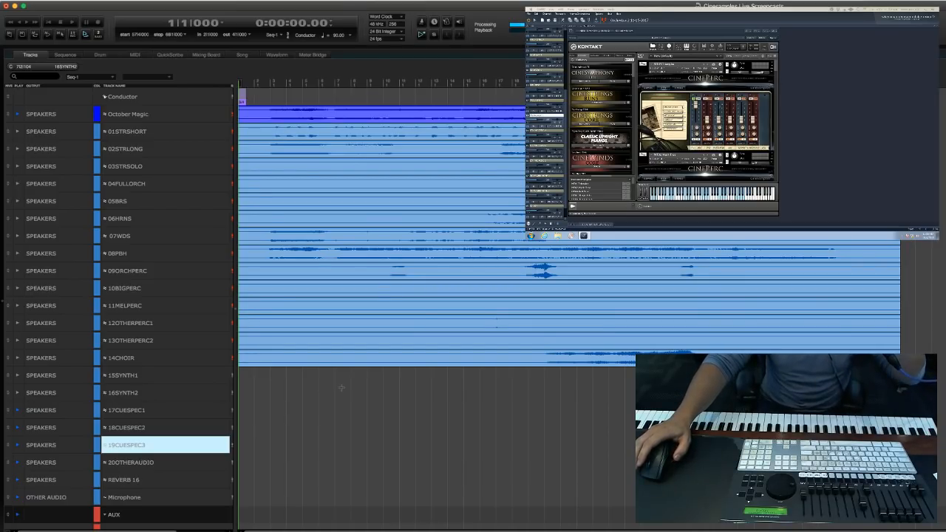
# Select the October Magic full-mix soundbite and open iZotope Ozone 7 for it with Apply Plug-In.
pyautogui.click(408, 411)
pyautogui.click(342, 116)
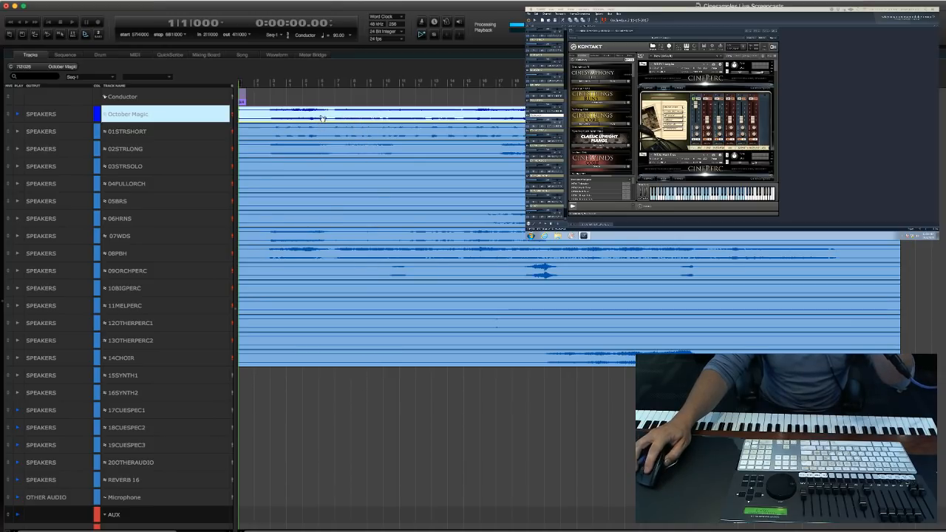
pyautogui.rightClick(326, 116)
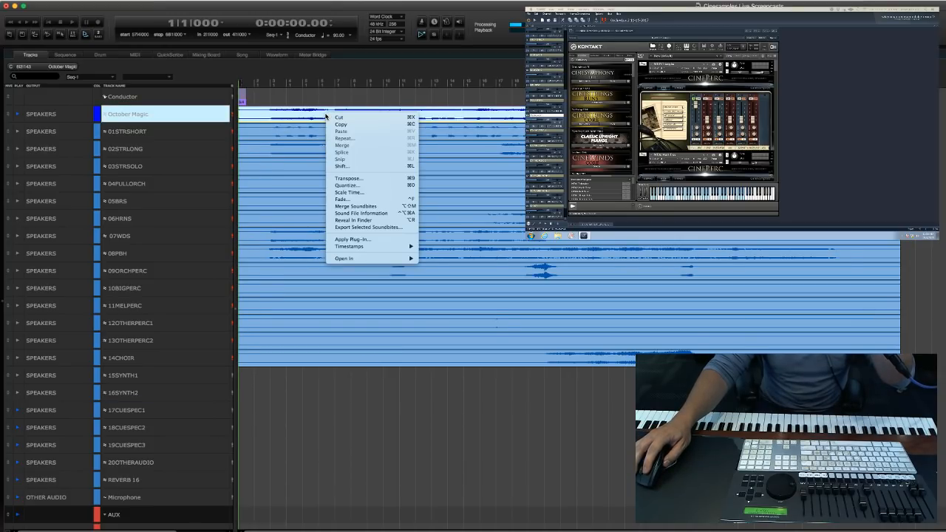
pyautogui.click(360, 240)
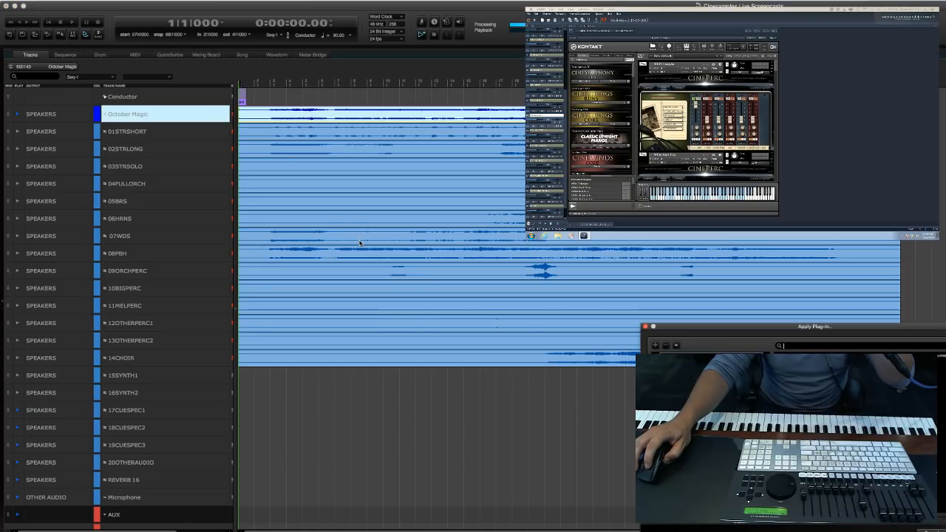
pyautogui.click(833, 347)
pyautogui.write('ozone')
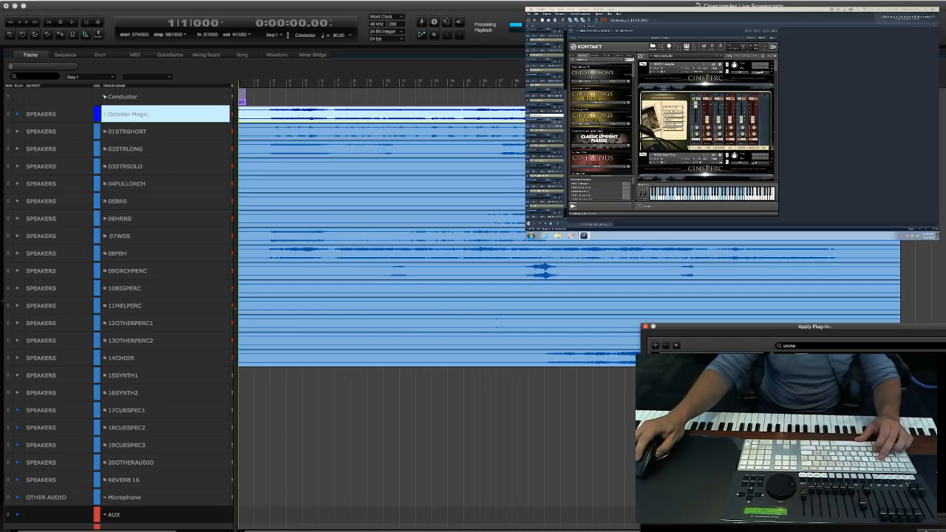
pyautogui.press('Return')
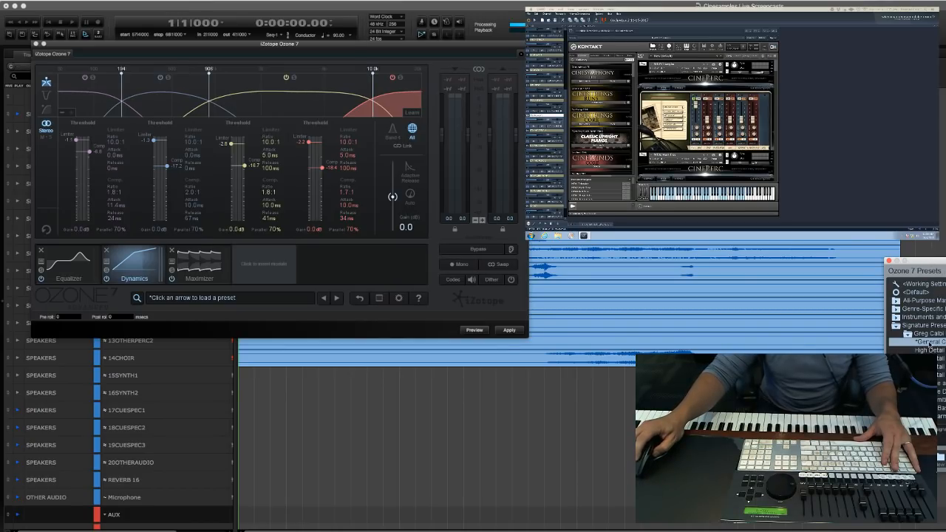
# Preview the mix in Ozone 7, compare the High Detail Wide and General Clarity presets, and apply General Clarity.
pyautogui.click(475, 330)
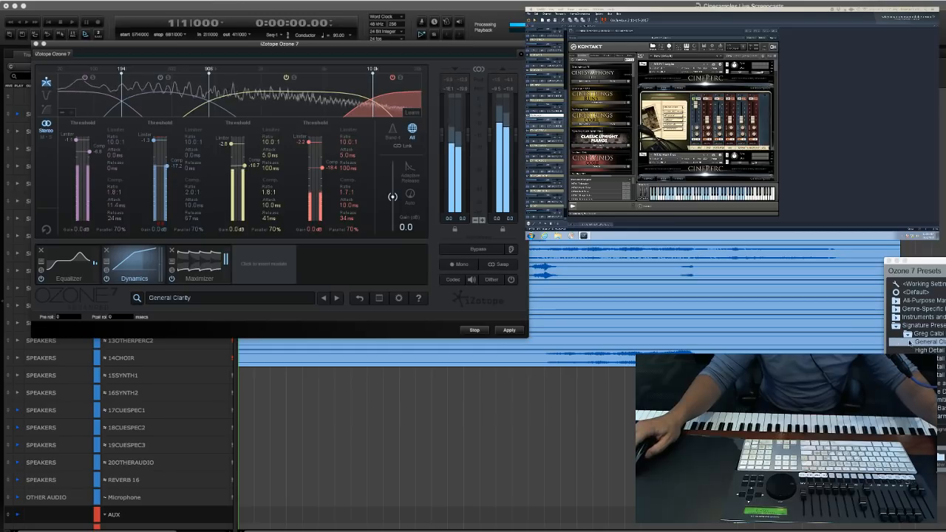
pyautogui.press('Down')
pyautogui.press('Down')
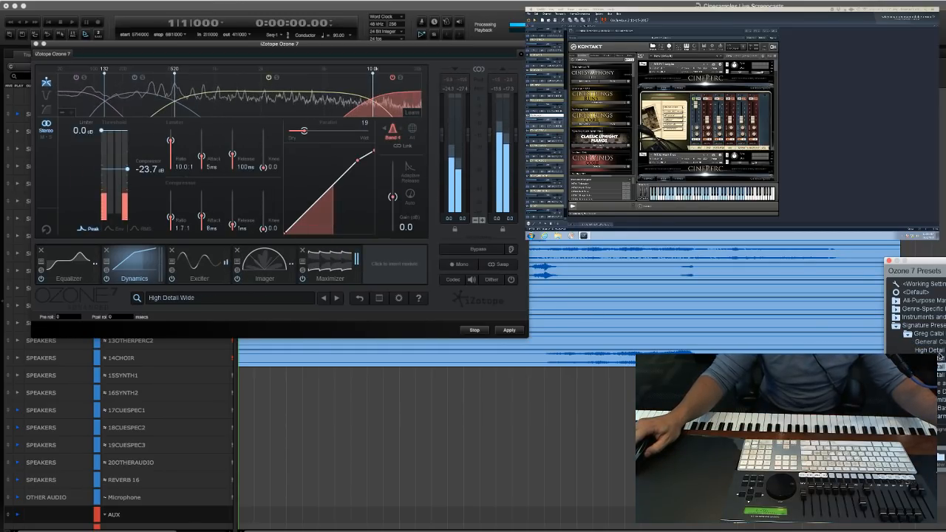
pyautogui.click(939, 351)
pyautogui.click(939, 342)
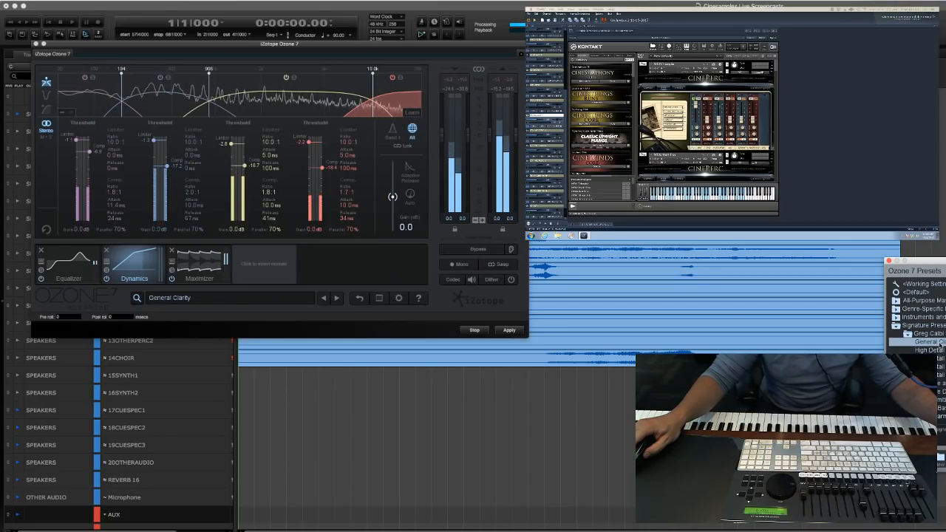
pyautogui.click(509, 330)
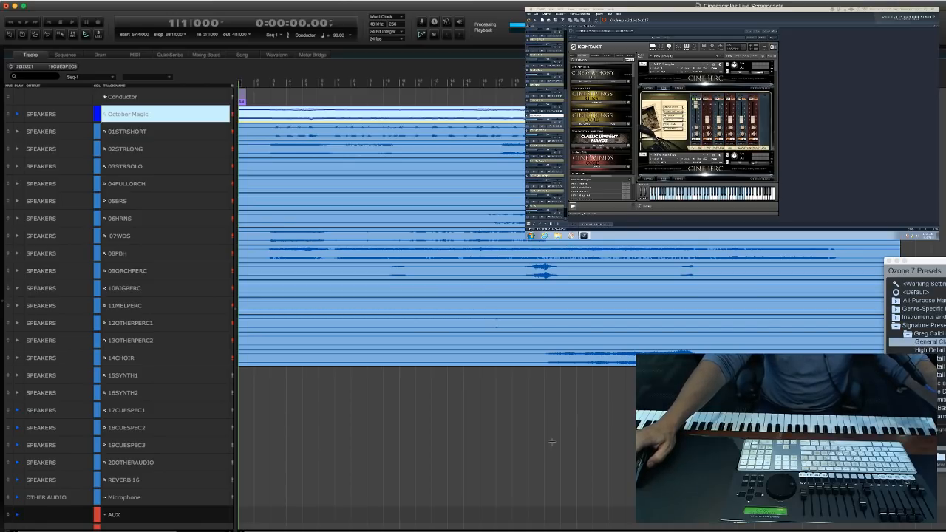
# Close the leftover Ozone 7 Presets window.
pyautogui.moveTo(496, 437); pyautogui.dragTo(484, 451)
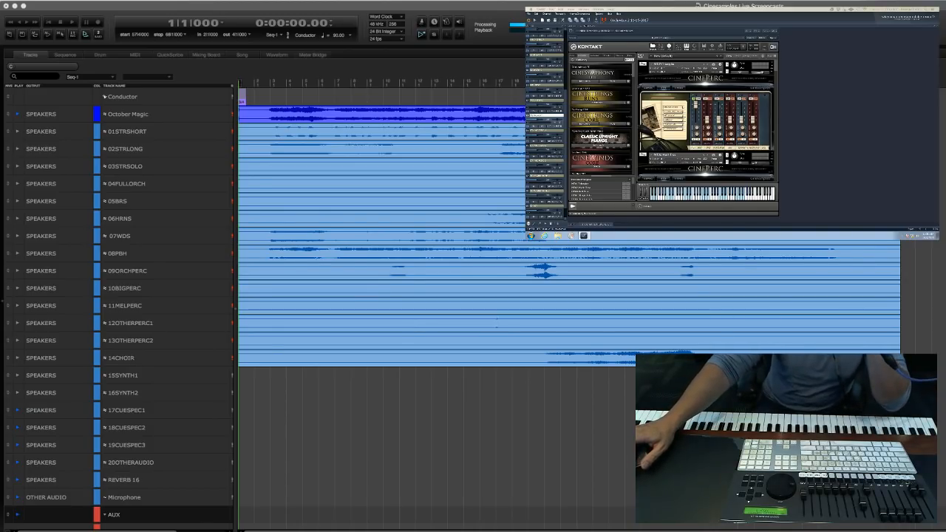
pyautogui.click(915, 352)
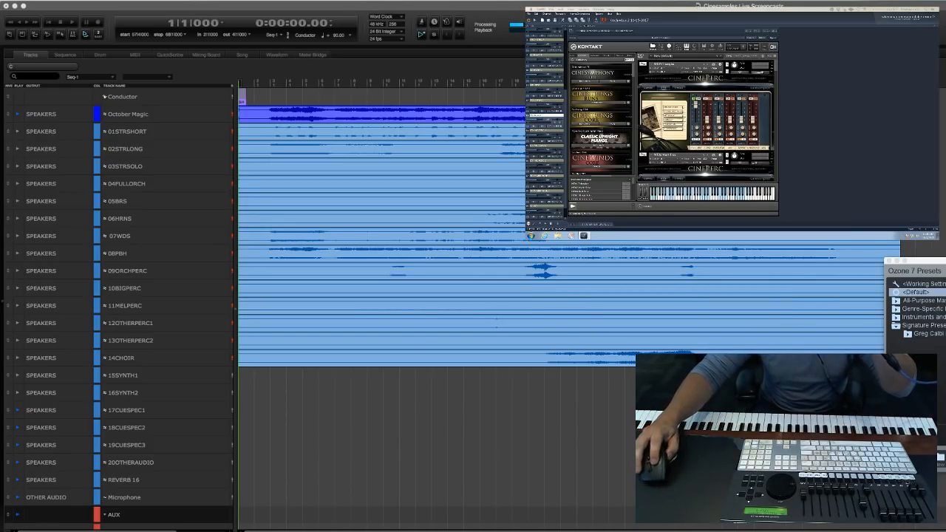
pyautogui.click(889, 261)
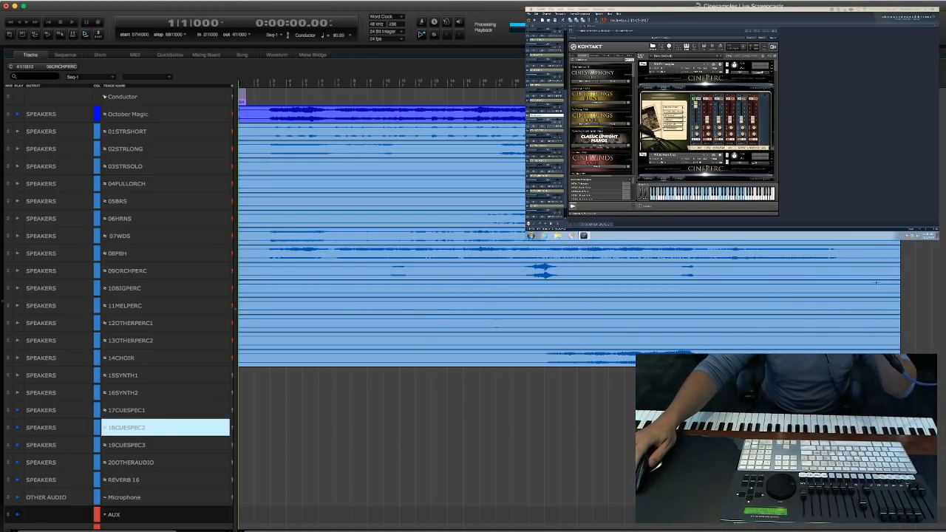
# Turn off playback for the 17CUESPEC1 through REVERB 16 tracks and play the processed October Magic mix from measure 1.
pyautogui.press('Up')
pyautogui.press('Down')
pyautogui.press('Up')
pyautogui.press('Up')
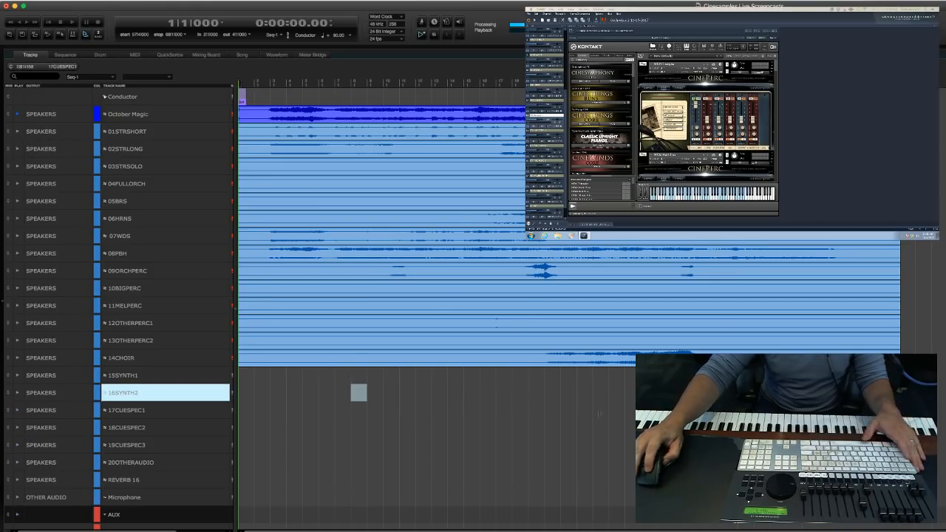
pyautogui.press('Down')
pyautogui.press('space')
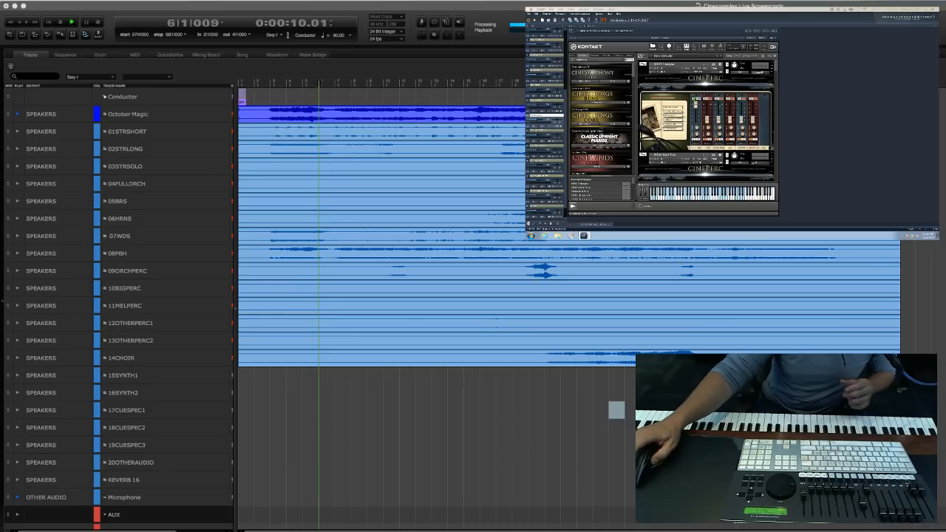
# Examine the aux, orchestral MIDI and Cue Specific 2 tracks during playback of the mix, and stop at measure 40.
pyautogui.scroll(-3, 368, 448)
pyautogui.scroll(-6, 368, 447)
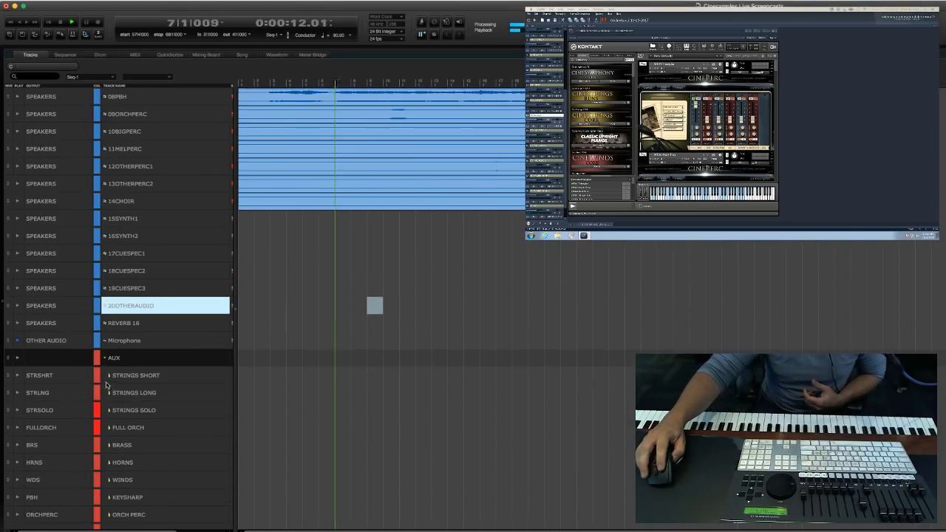
pyautogui.scroll(9, 96, 352)
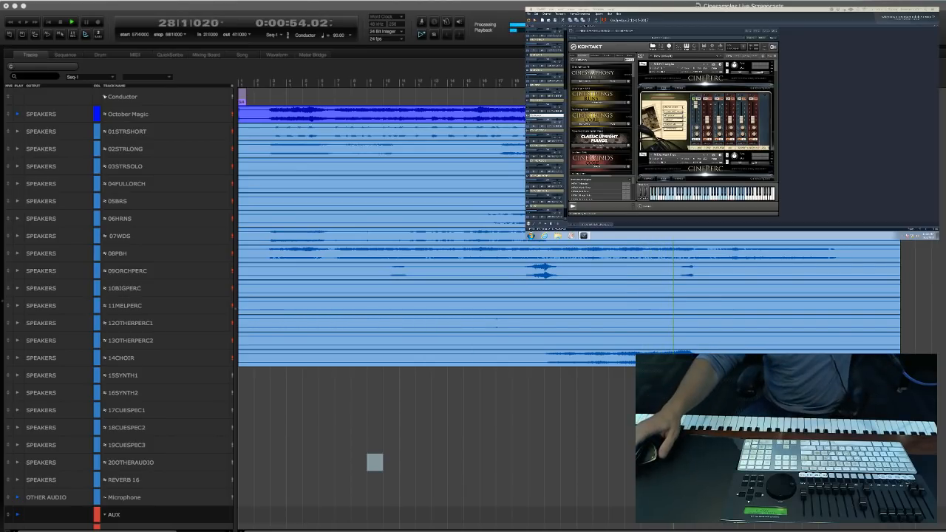
pyautogui.click(377, 429)
pyautogui.scroll(-4, 547, 403)
pyautogui.scroll(-20, 554, 401)
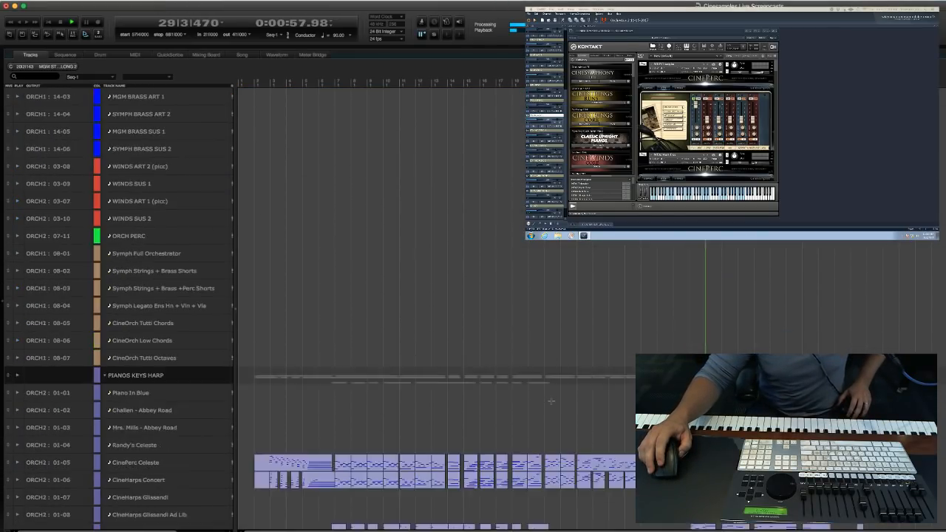
pyautogui.scroll(-1, 591, 384)
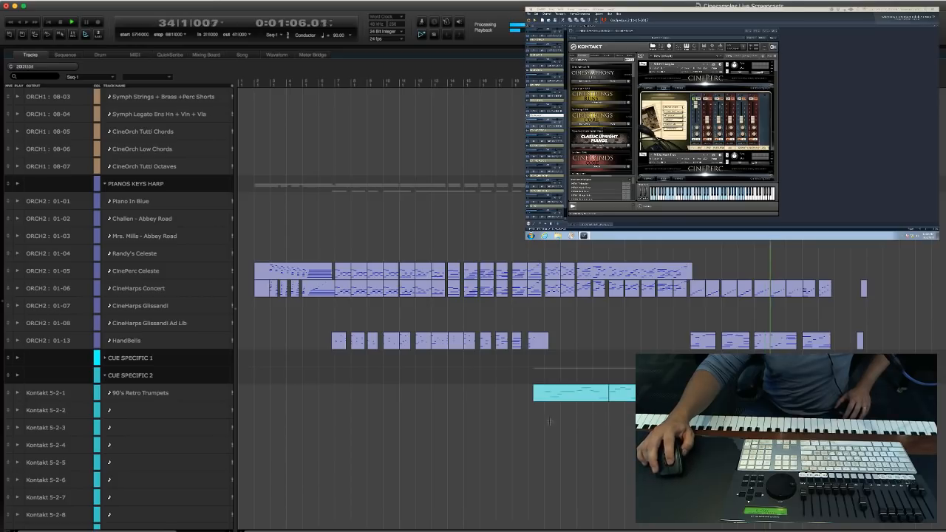
pyautogui.click(444, 442)
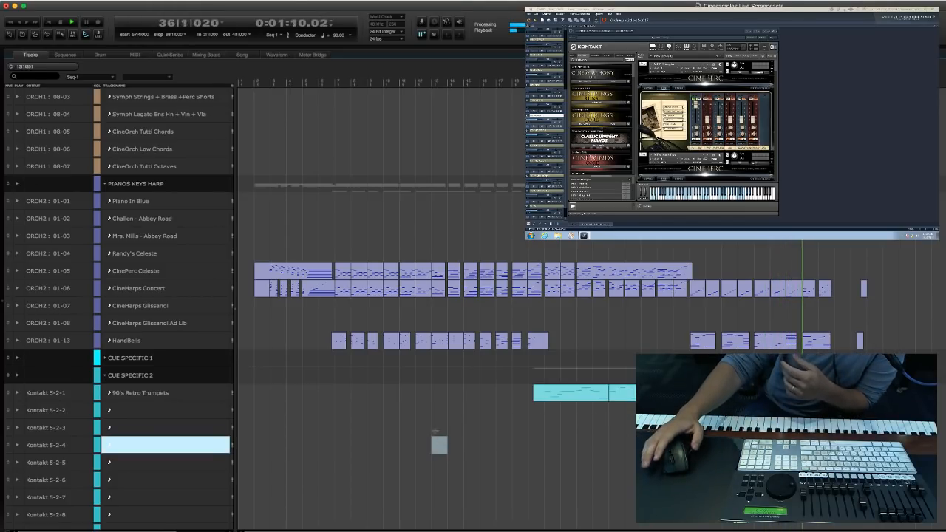
pyautogui.scroll(6, 912, 309)
pyautogui.scroll(15, 912, 309)
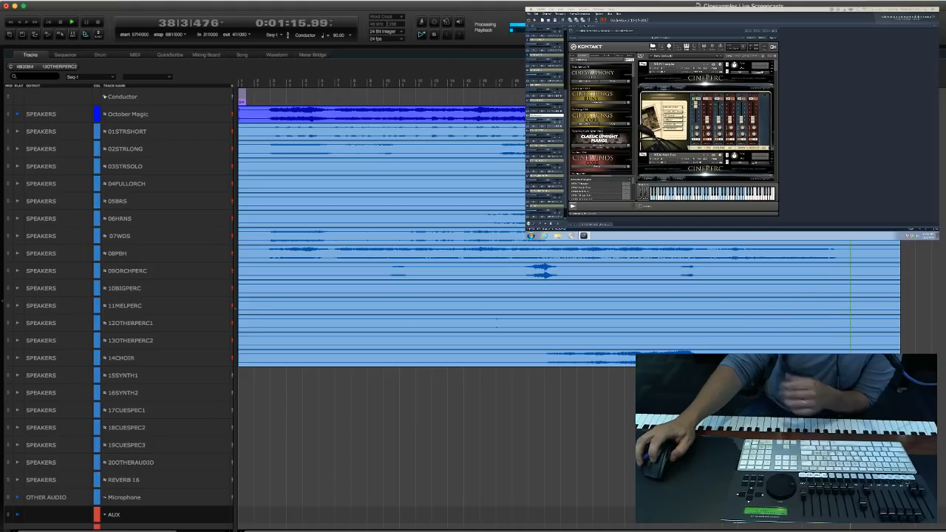
pyautogui.click(165, 341)
pyautogui.click(165, 358)
pyautogui.press('space')
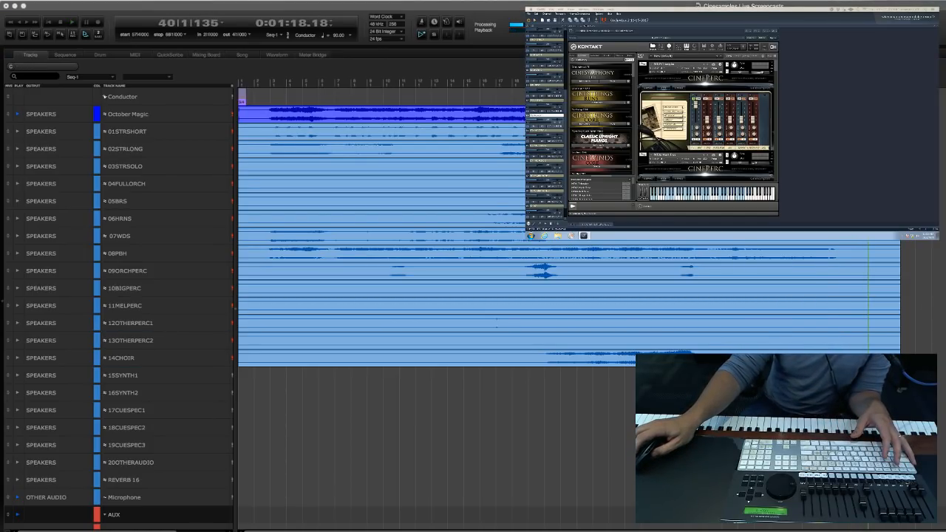